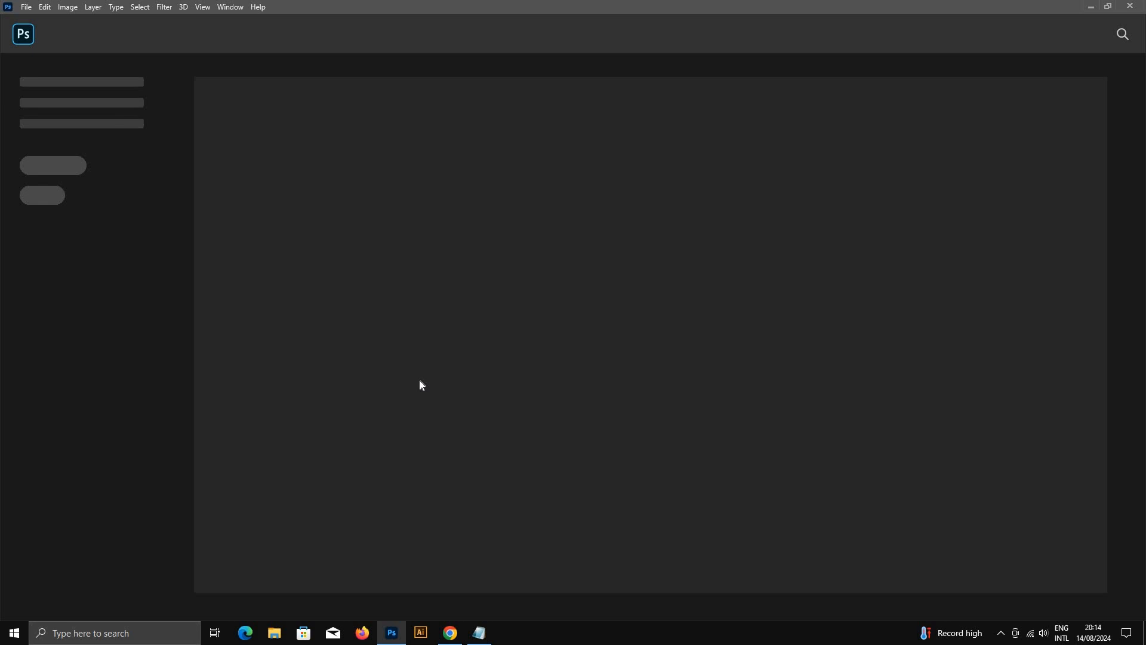
Step: Open the dialog for creating a new document
click(25, 8)
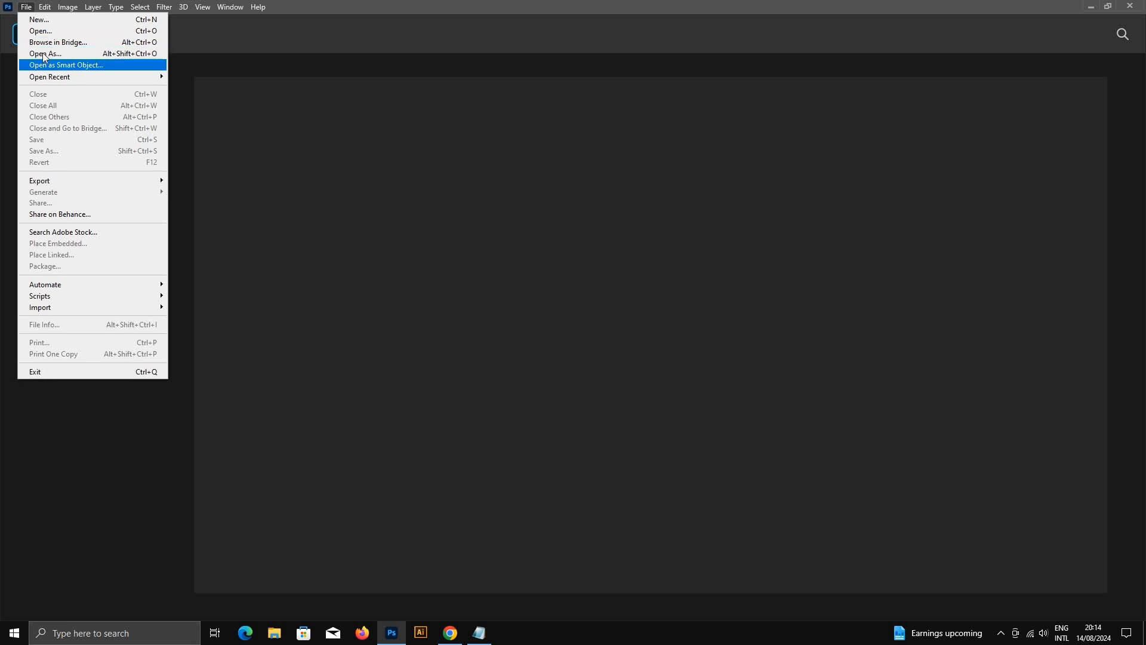
mouse_move(53, 78)
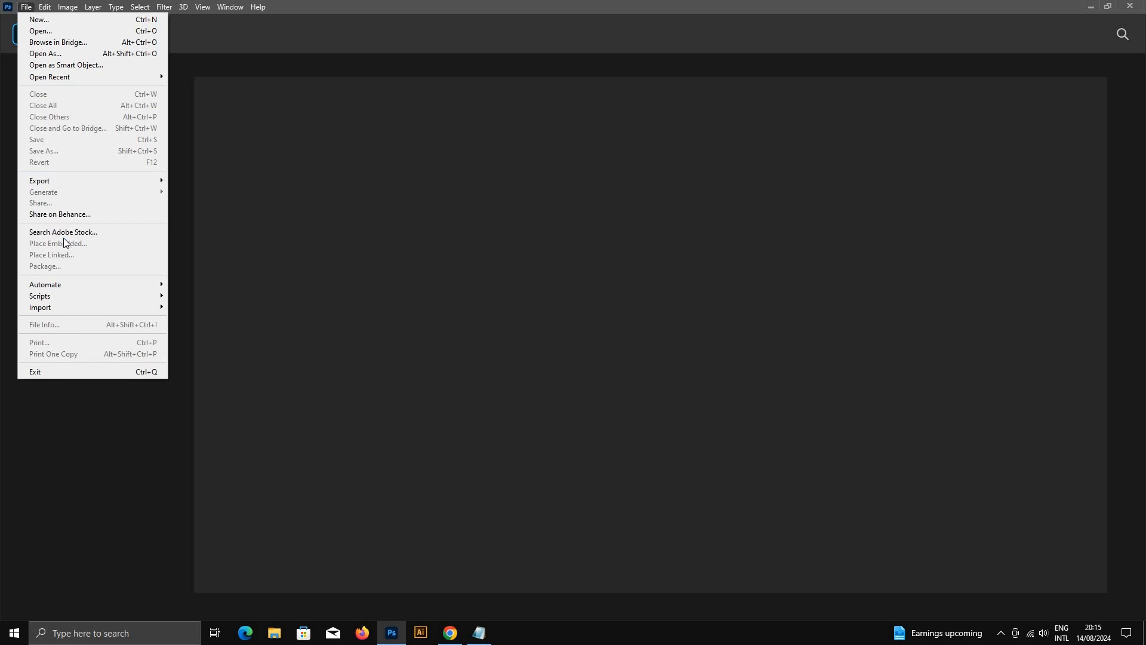
click(39, 22)
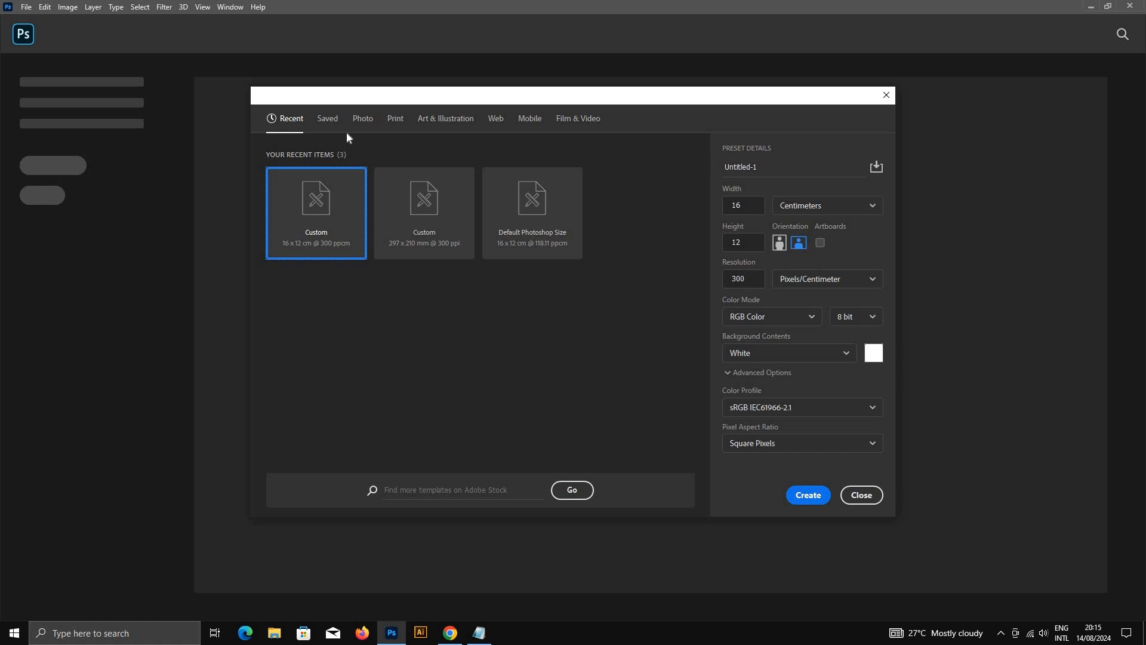
Step: Examine the blank document presets for Saved, Print, Photo, Web, Mobile and Film & Video, and return to the recent items
click(327, 120)
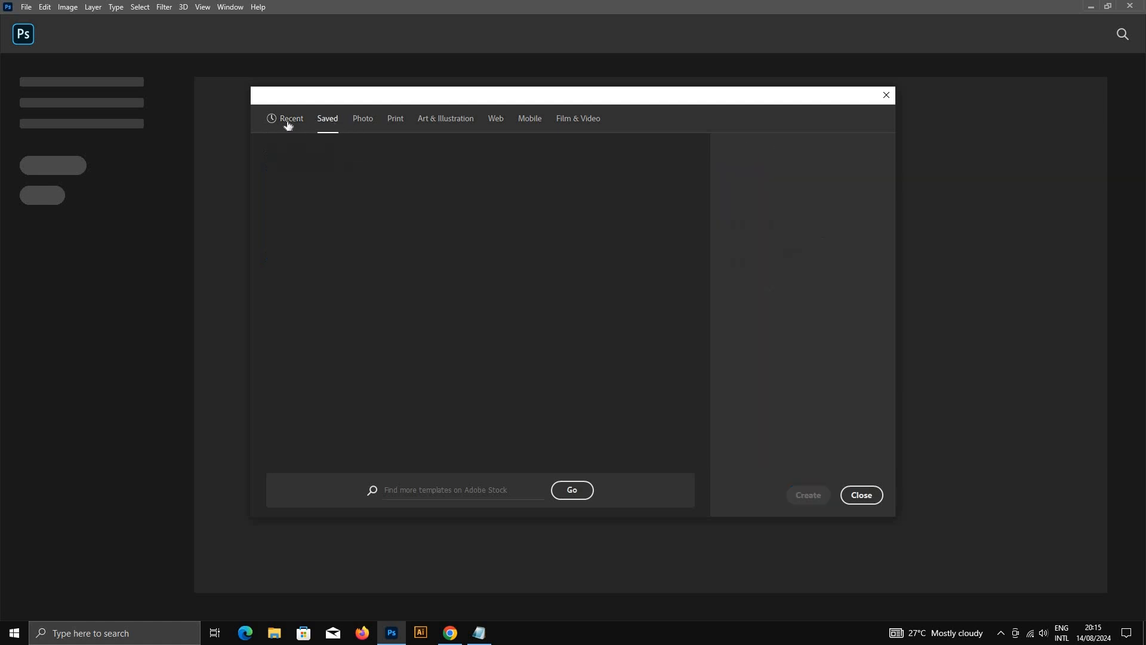
click(287, 122)
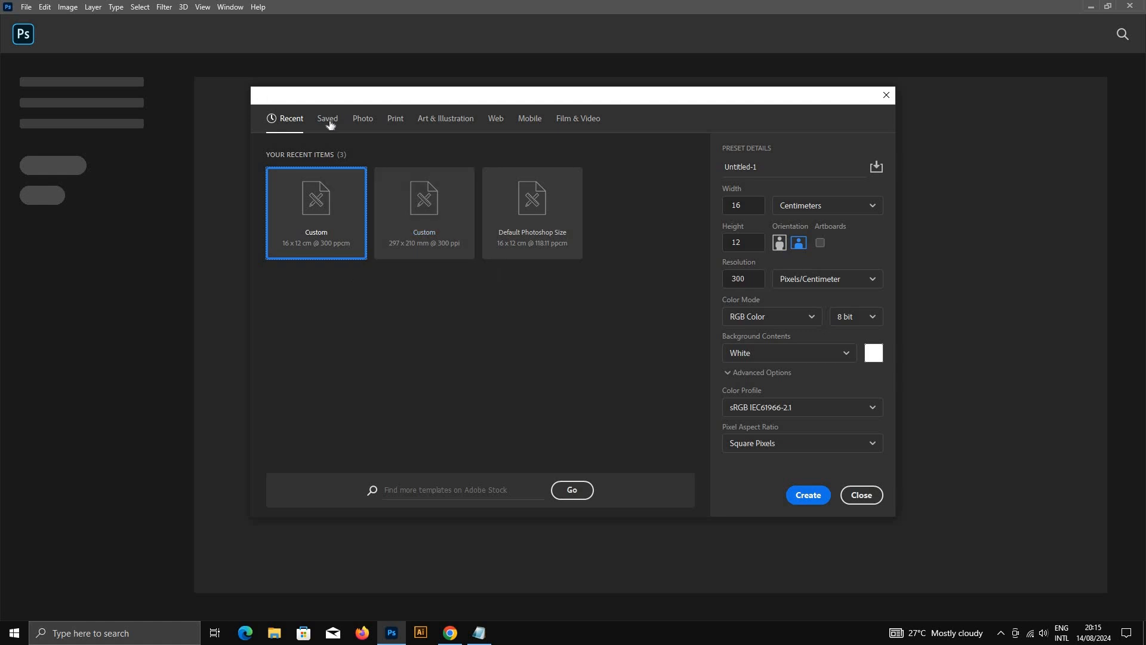
click(396, 122)
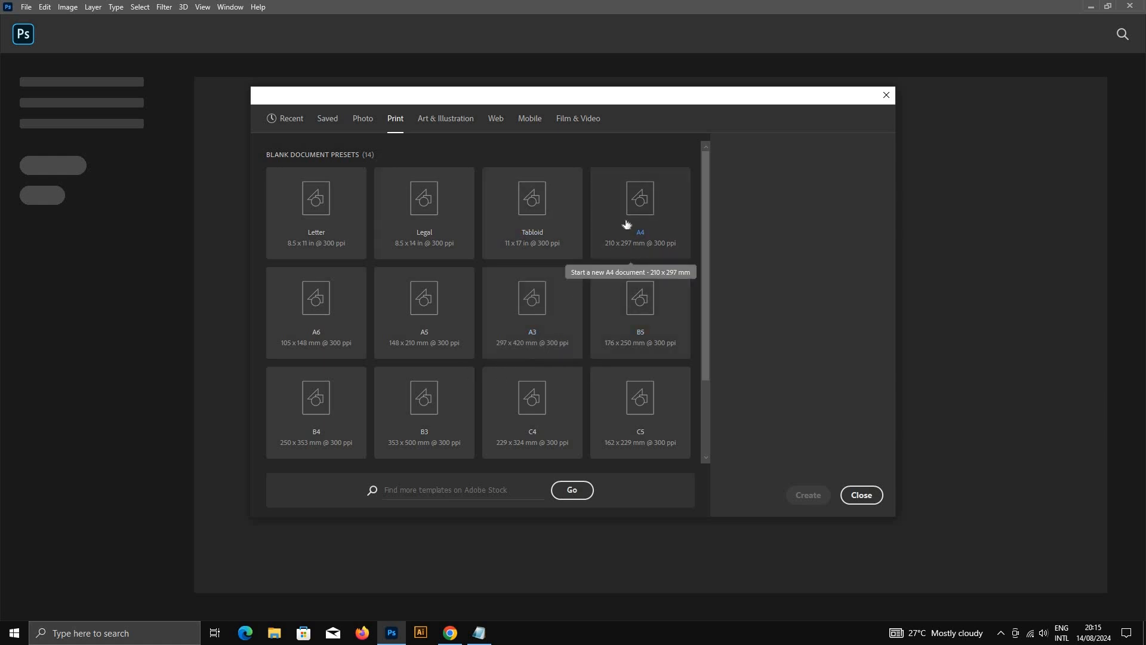
click(362, 118)
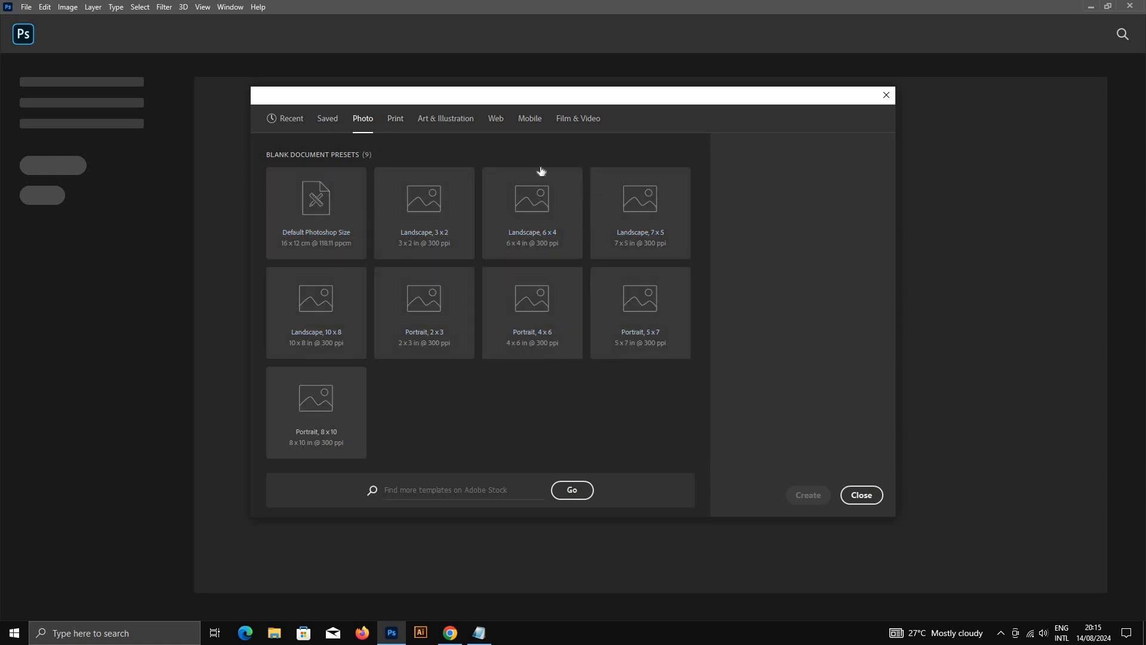
click(500, 122)
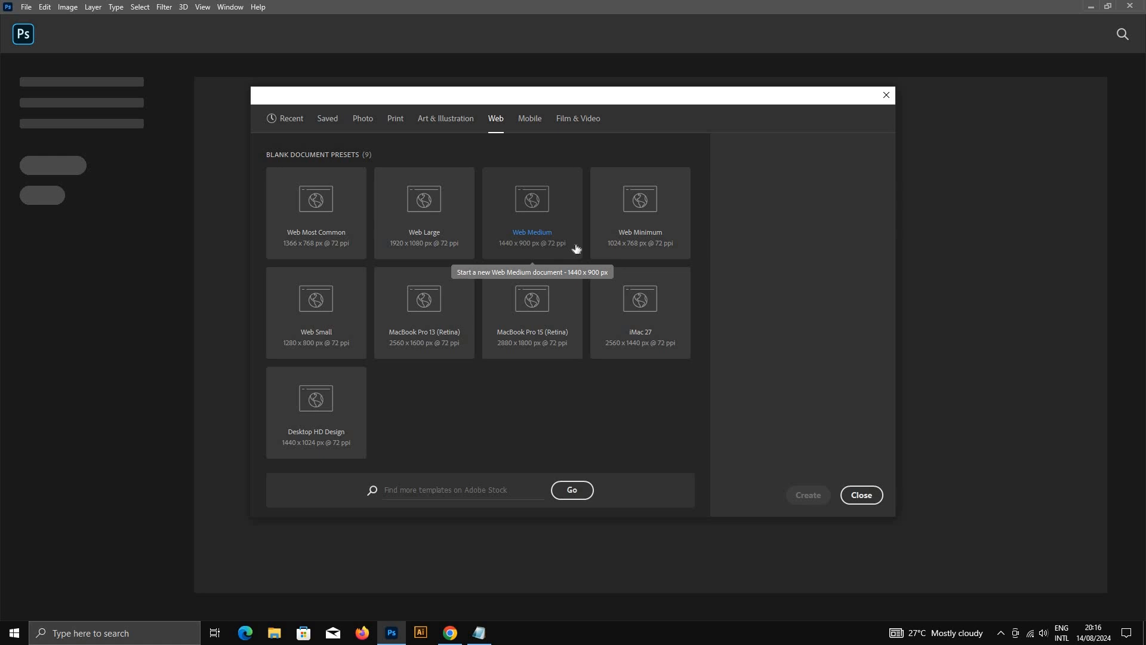
click(529, 119)
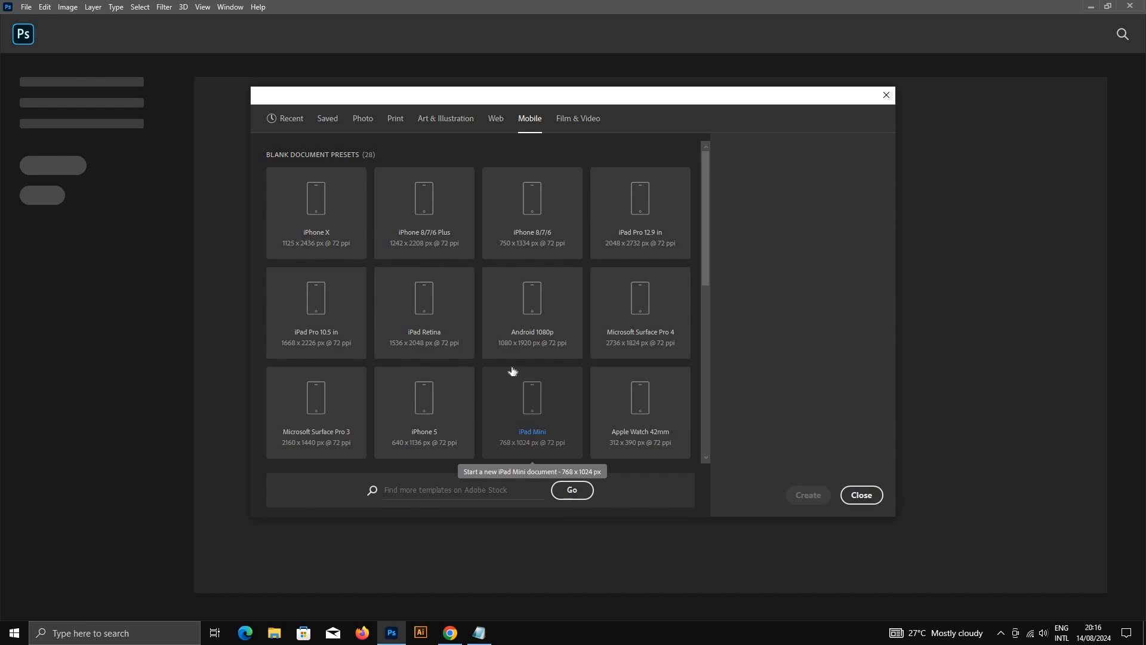
click(576, 119)
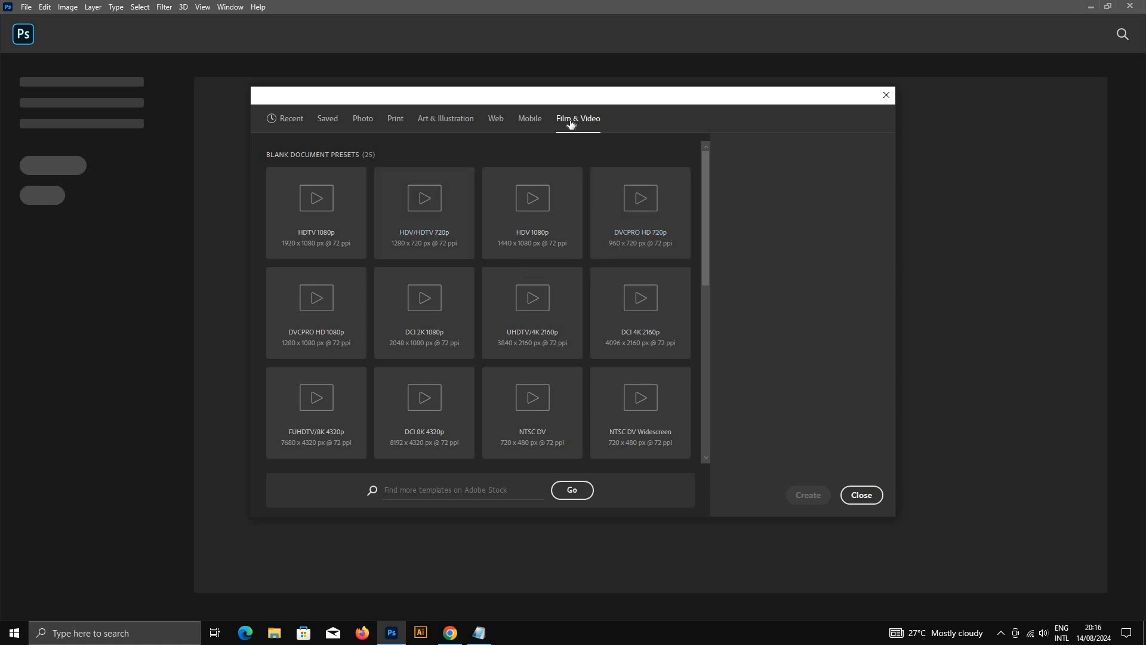
scroll(564, 298, down, 1)
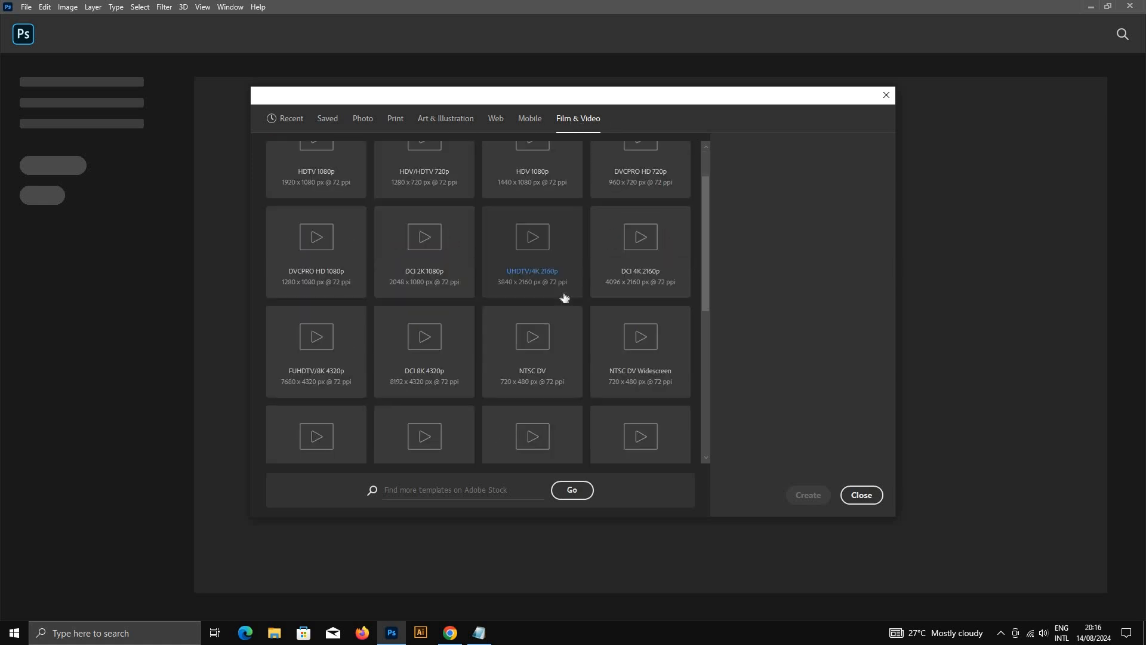
scroll(564, 298, up, 1)
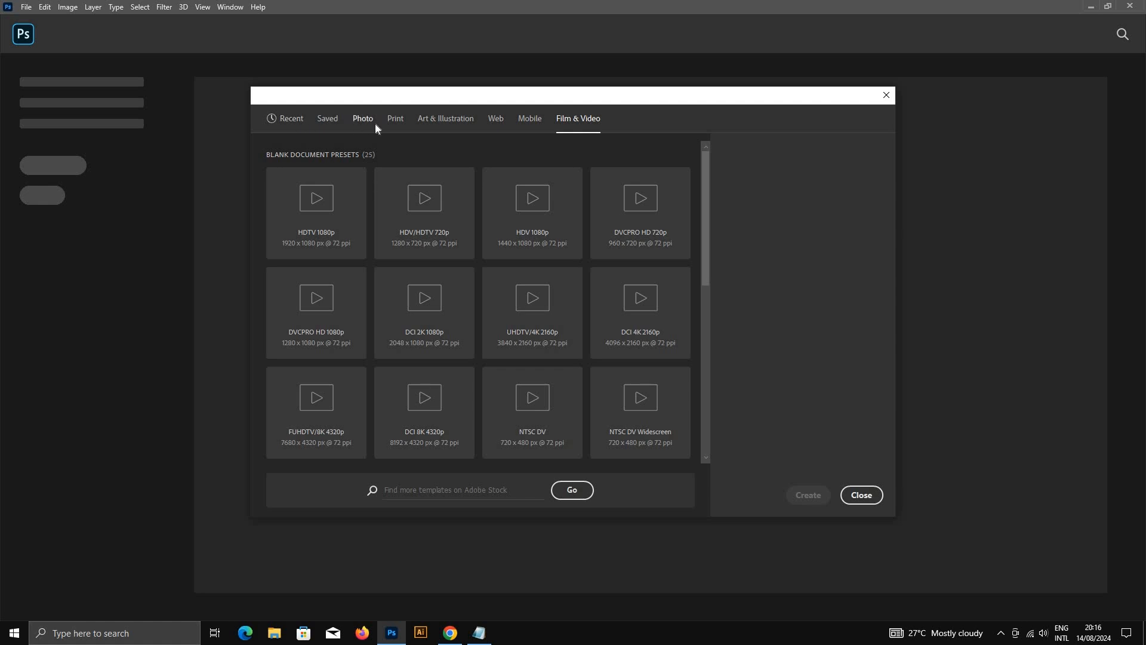
click(276, 122)
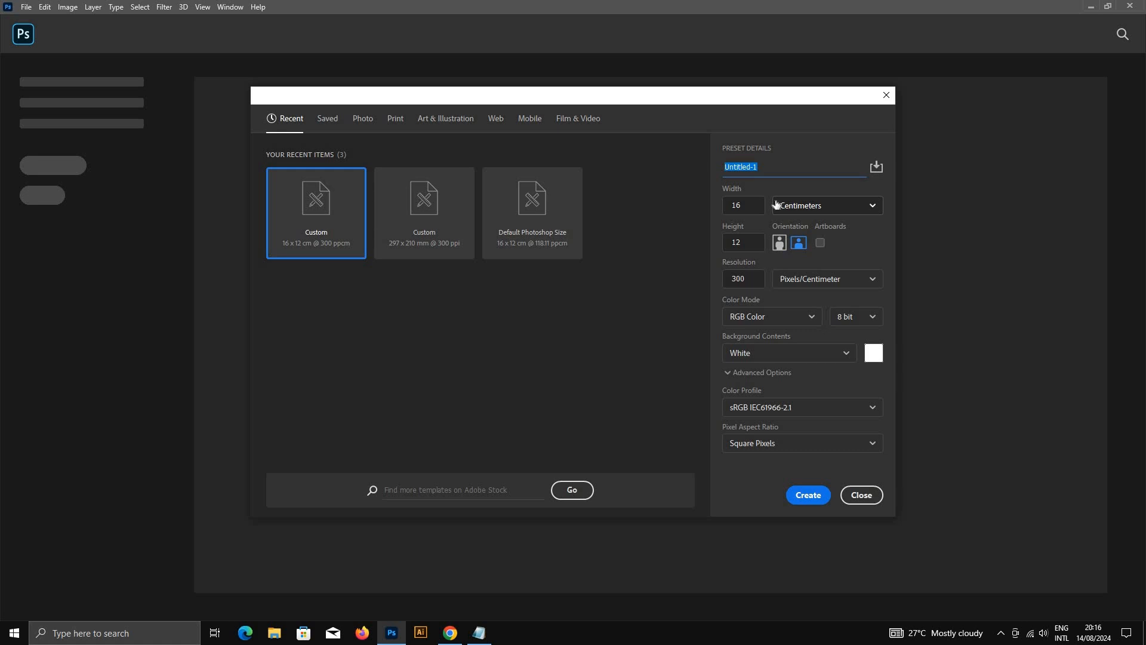
Step: Name the new document NB TECH and check the available width units
text(NB TECH)
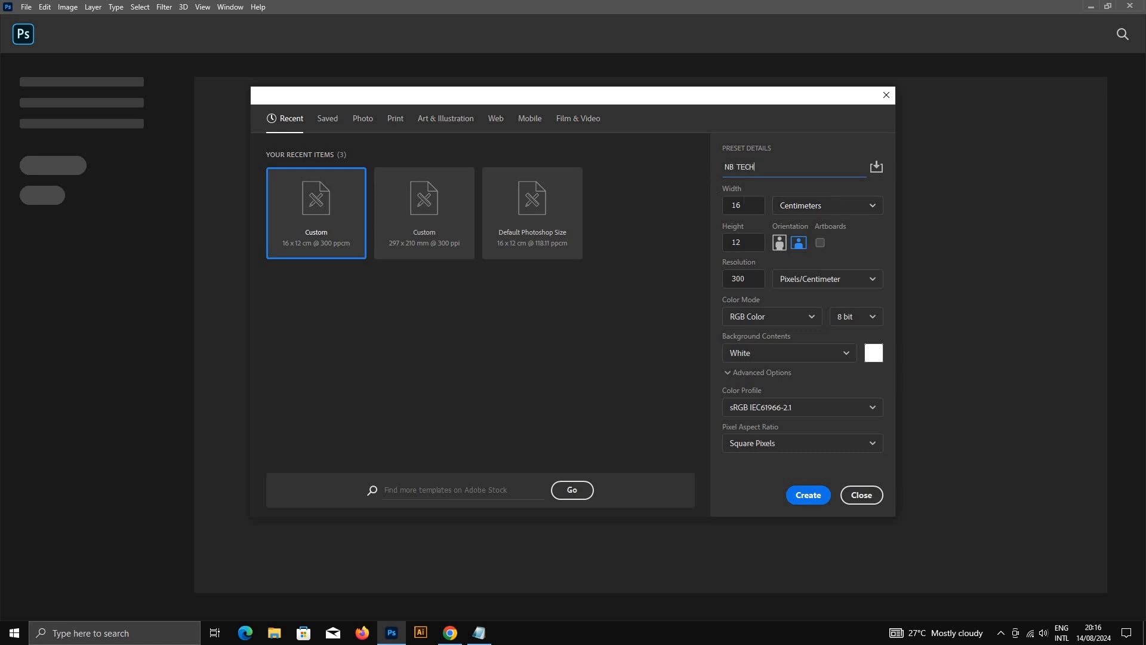
click(816, 207)
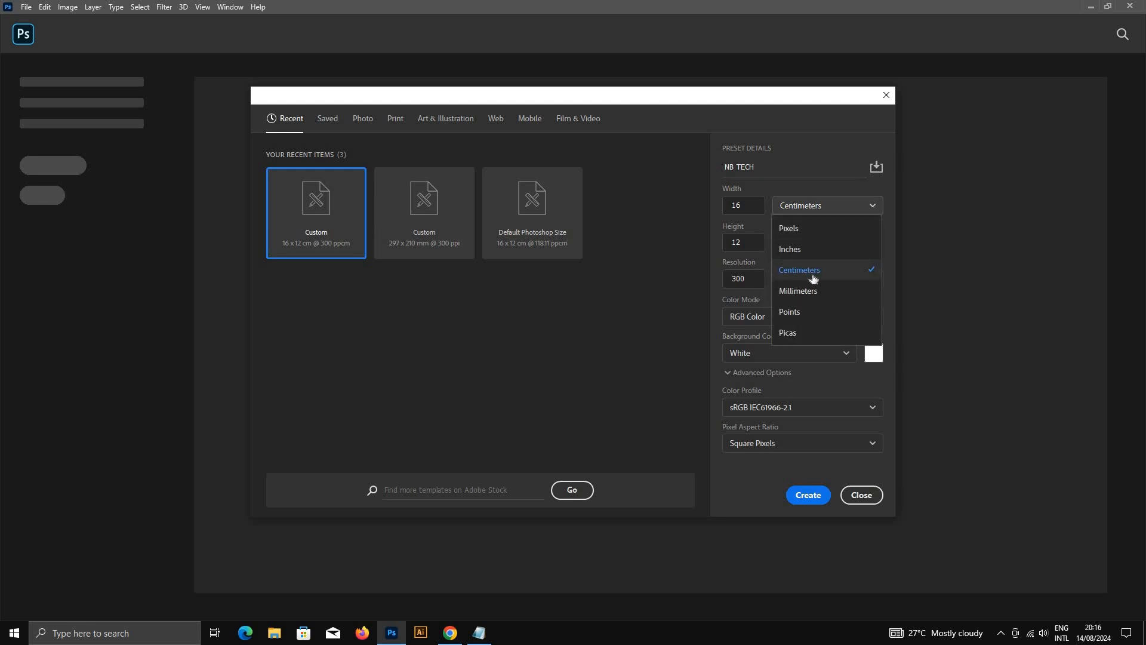
click(611, 287)
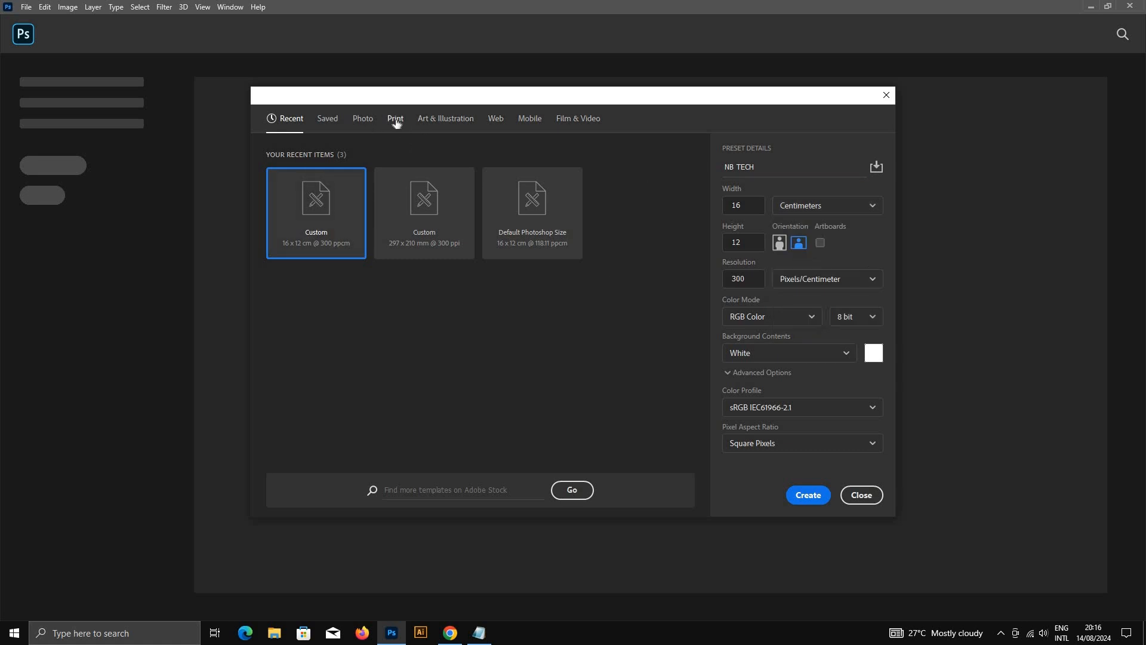
Step: Choose the A4 print preset, with centimeters as the unit and landscape orientation
click(395, 119)
click(623, 195)
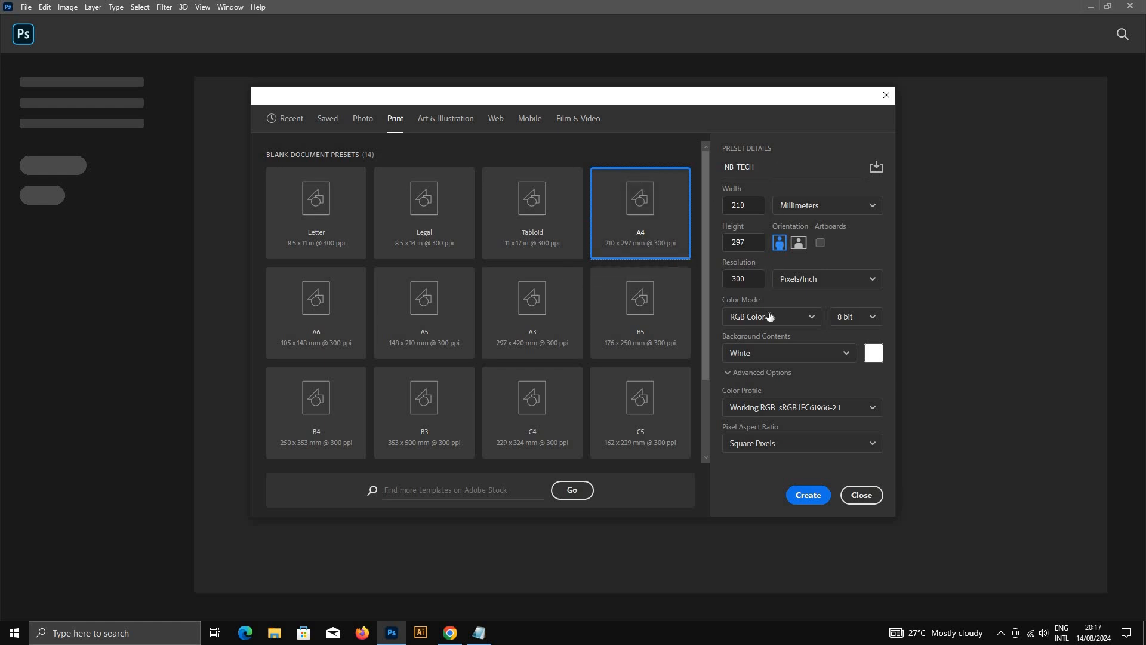
click(823, 208)
click(818, 276)
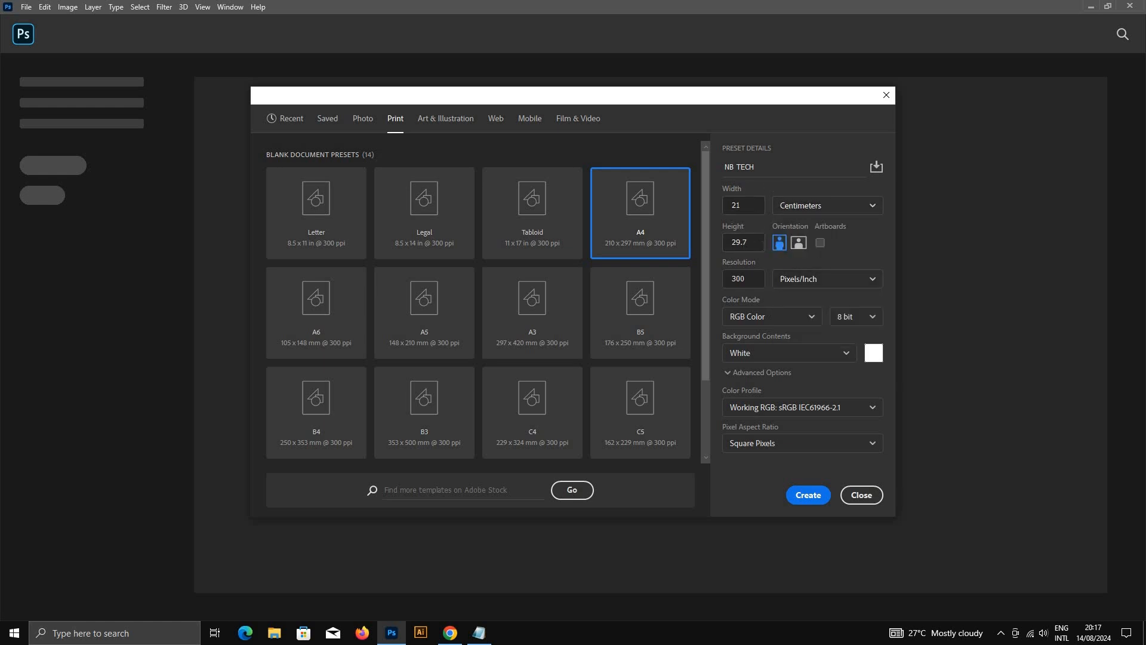
click(800, 244)
Step: Create the document with White background contents and reset the foreground and background colors to default black and white
click(756, 278)
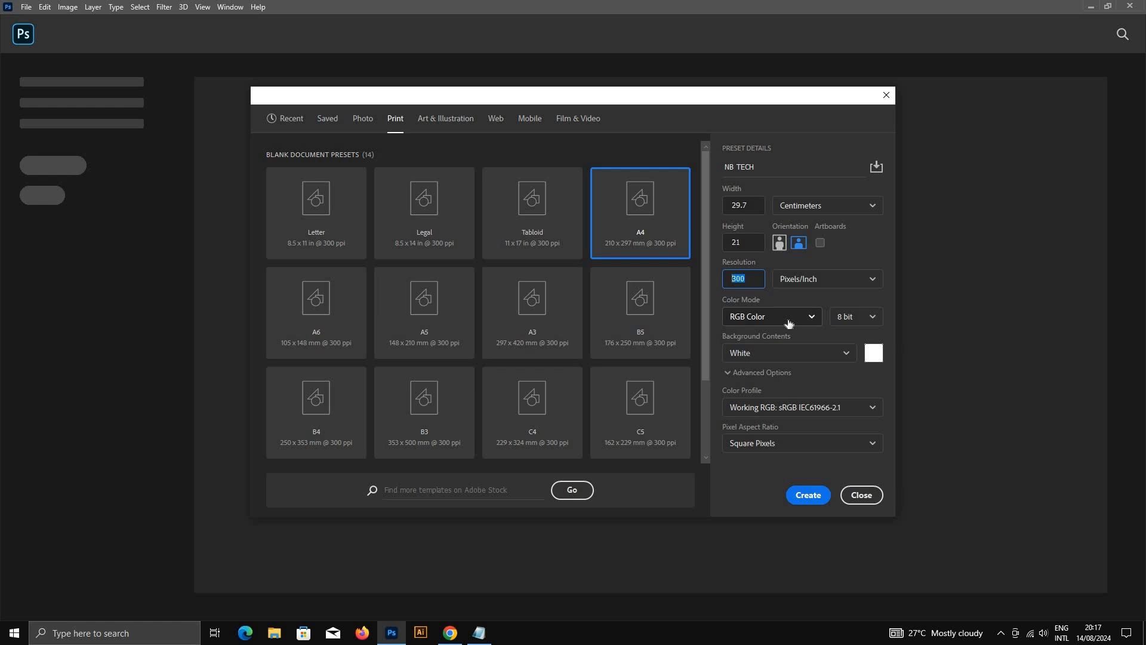
click(748, 356)
click(748, 356)
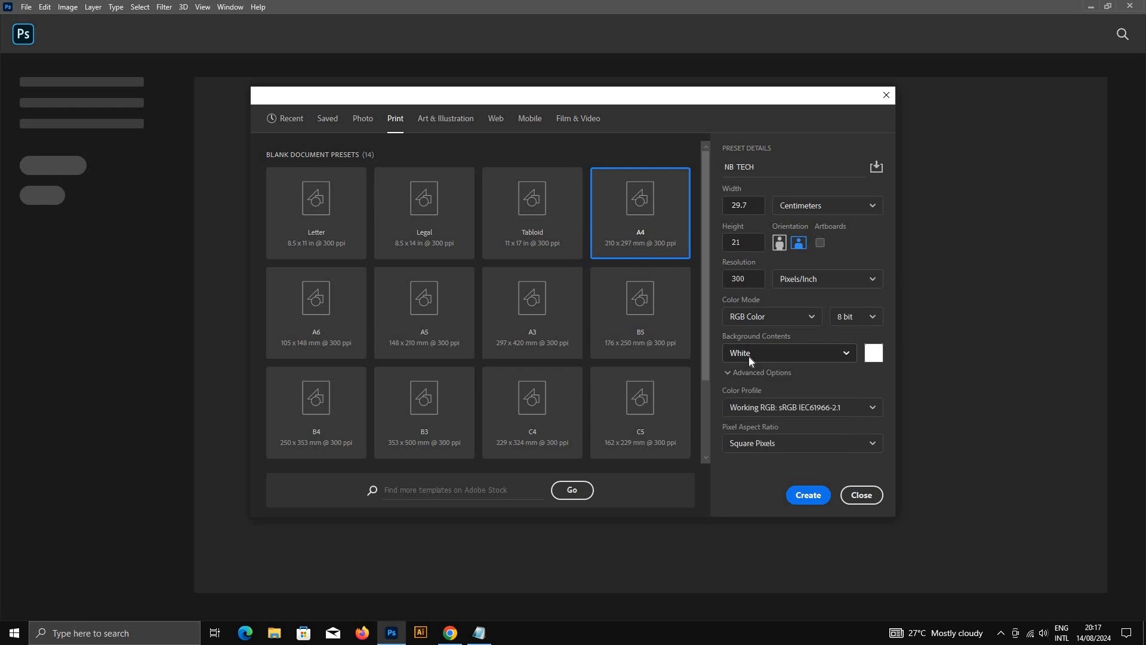
click(749, 356)
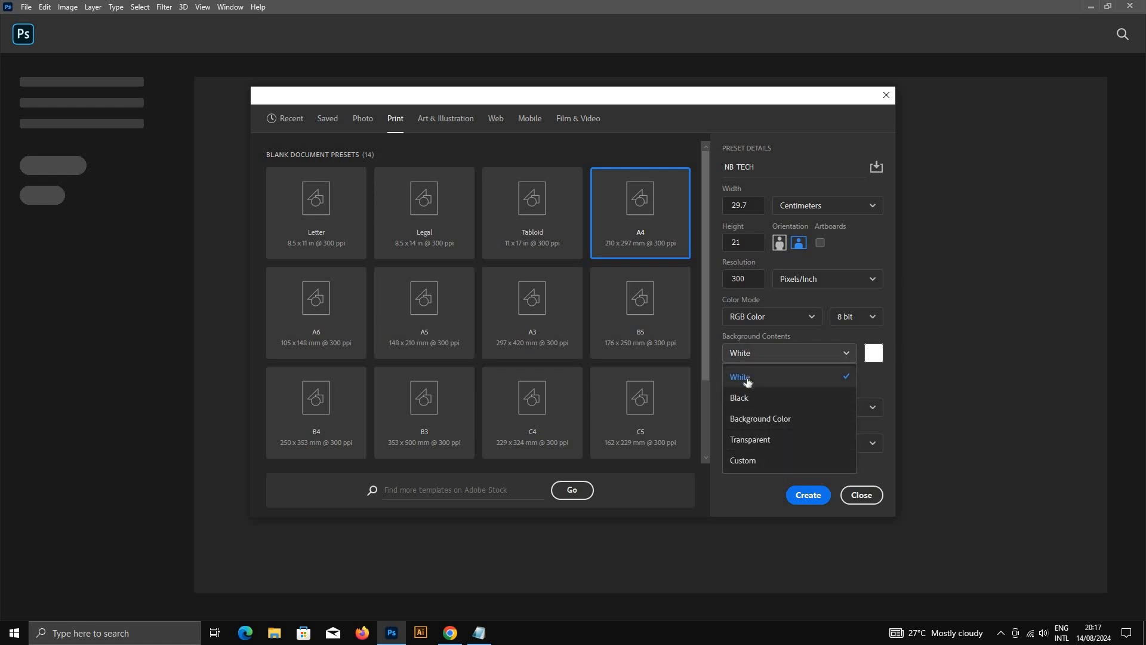
click(747, 381)
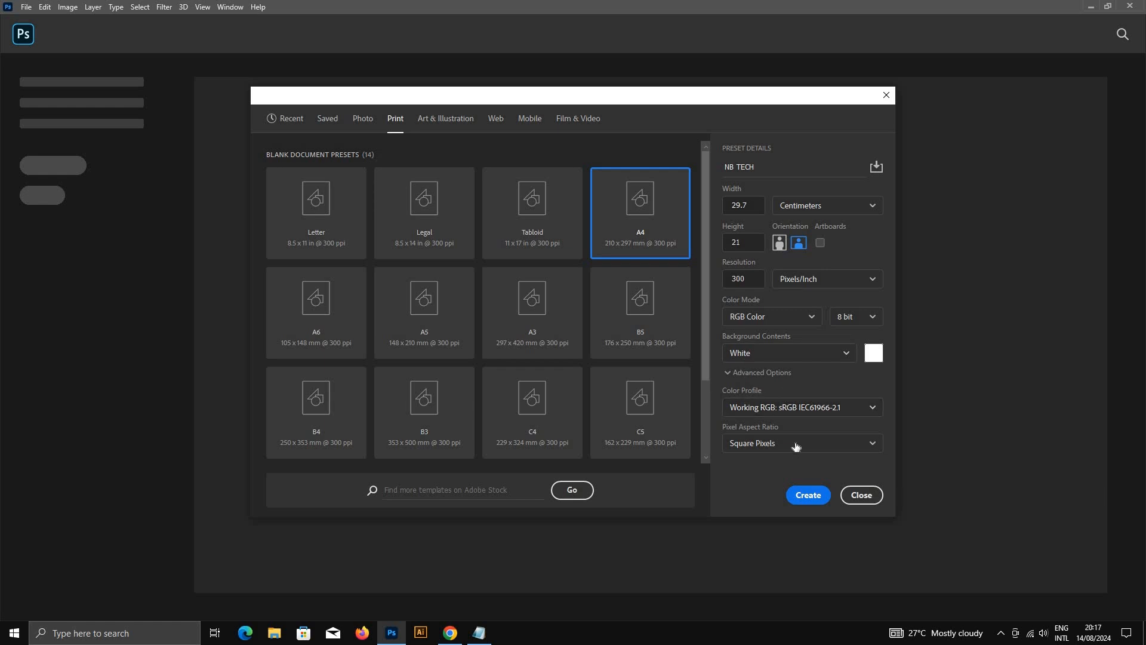
click(807, 495)
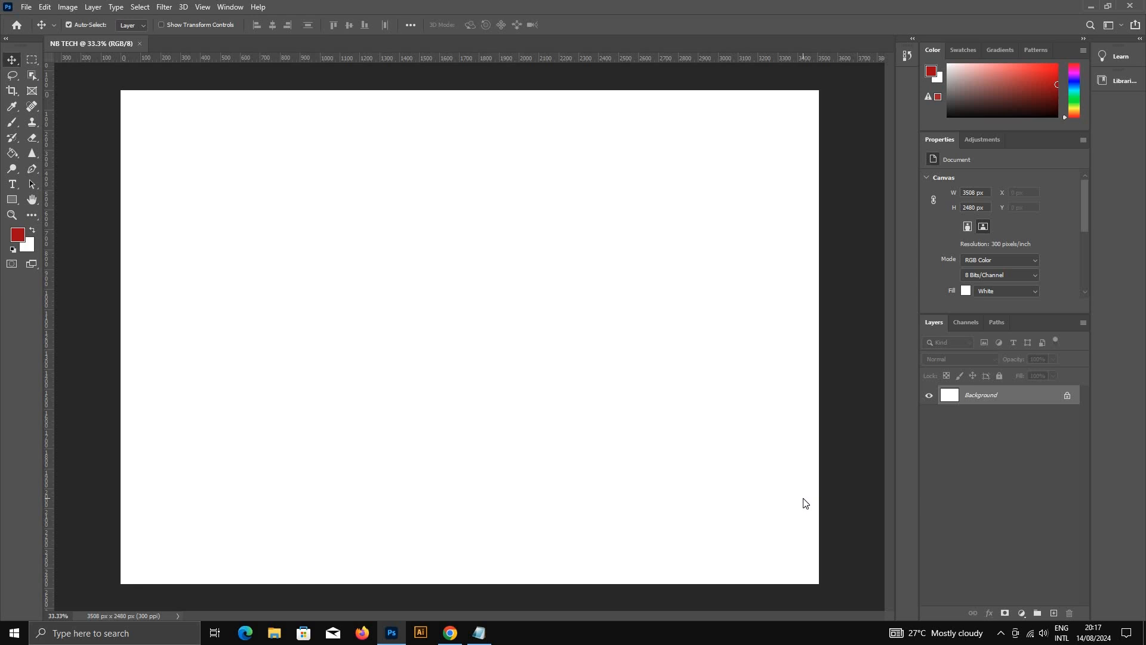
key(d)
Step: Open the lotus-978659_1280 image from the Desktop folder and close it again
click(27, 7)
click(40, 31)
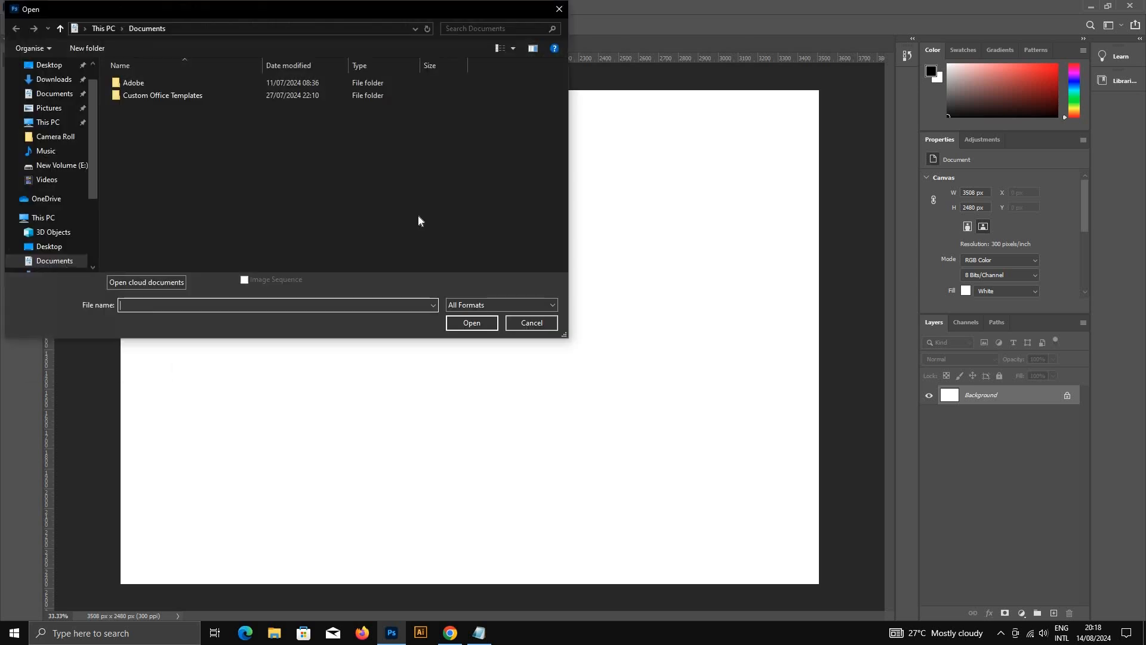
click(51, 110)
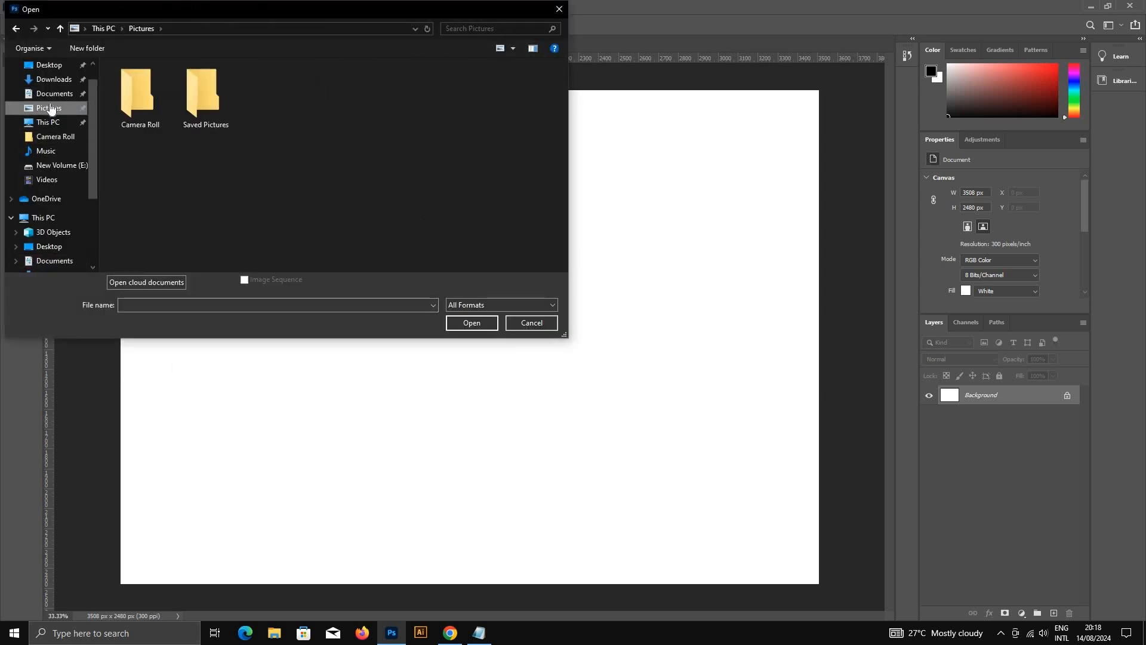
click(66, 68)
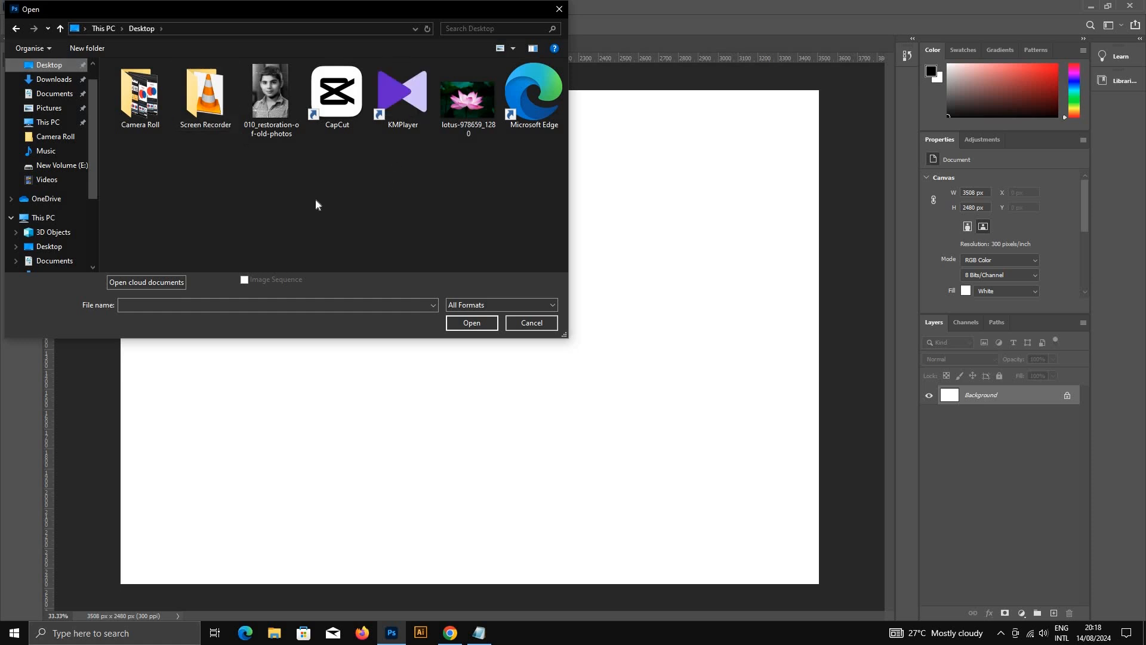
click(451, 95)
double_click(451, 95)
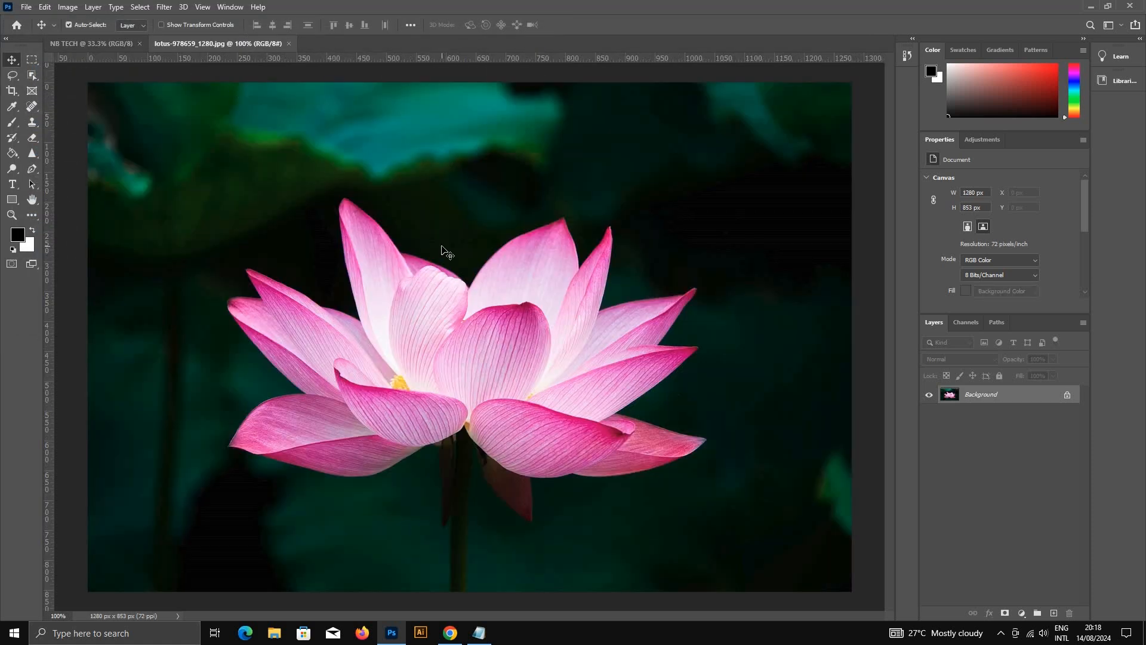
click(289, 44)
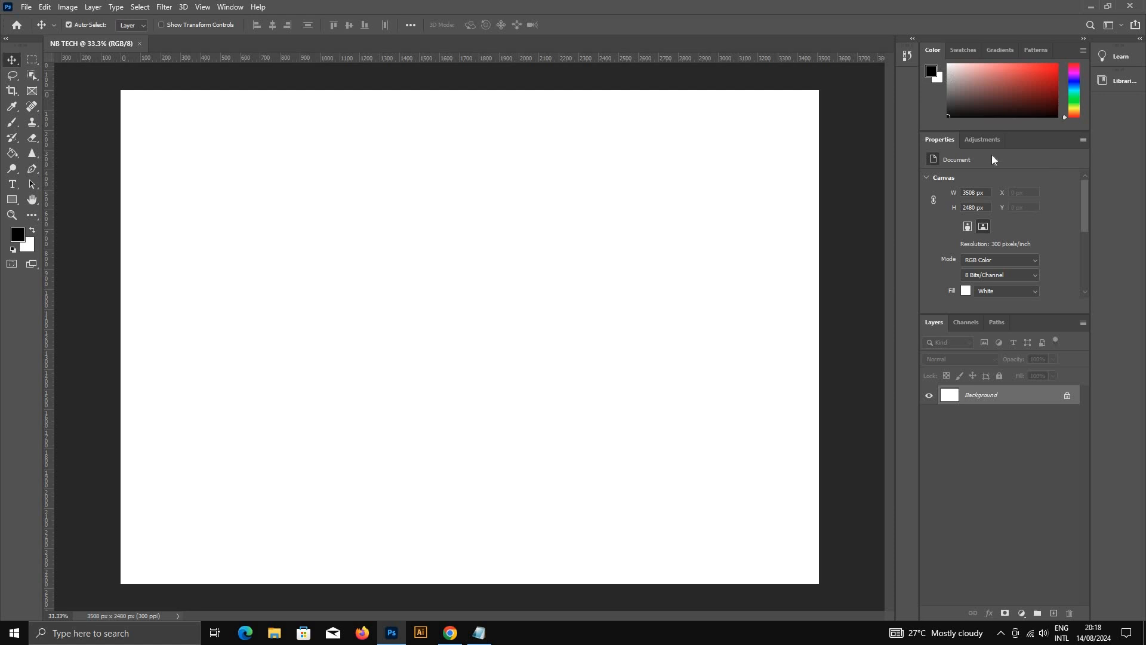
Step: Detach the Swatches, Gradients, Patterns and Channels panels from their docks as floating panels
drag(964, 52, 587, 326)
drag(807, 323, 958, 329)
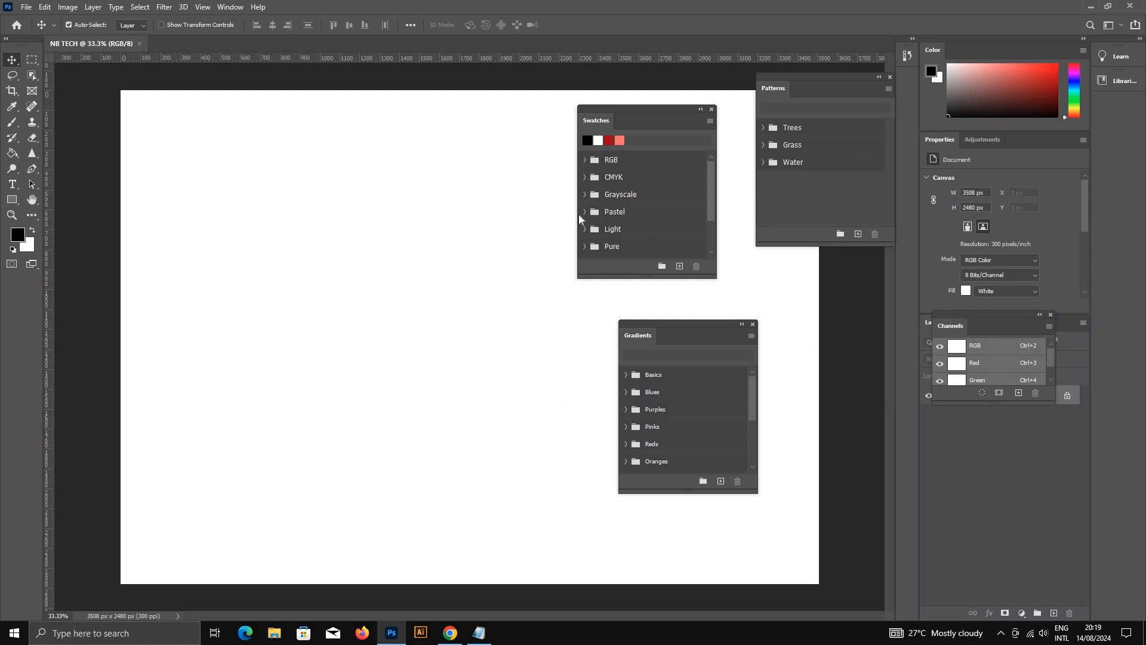
Step: Reset the Essentials workspace and arrange it with a two-column toolbar and the Learn and Libraries panels collapsed to icons
click(225, 7)
mouse_move(268, 36)
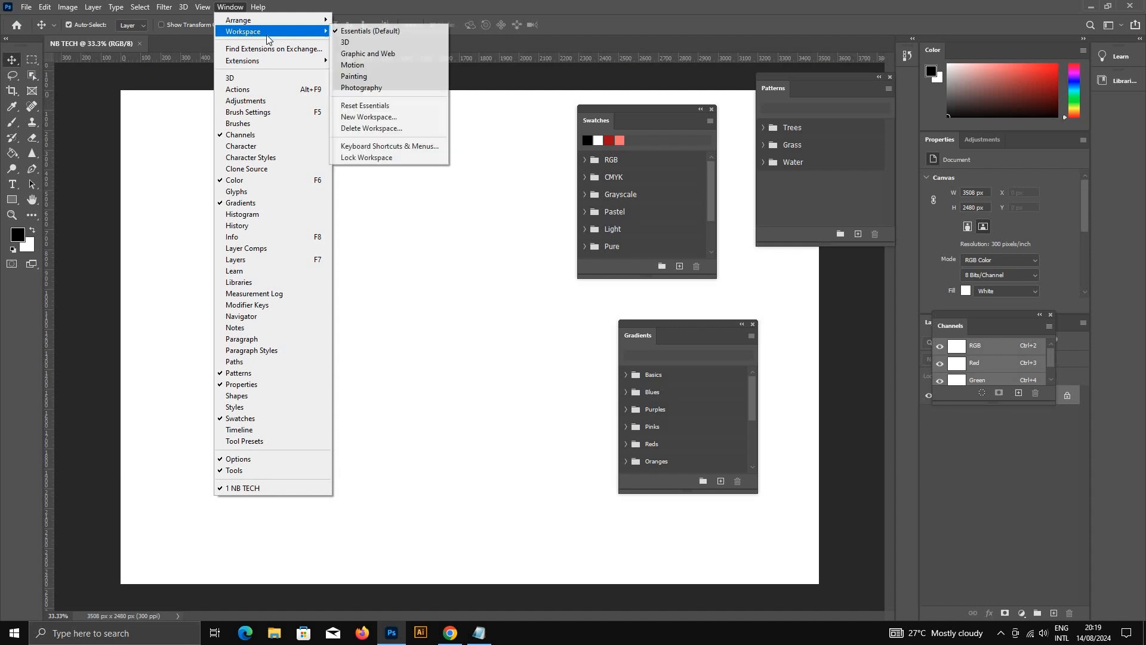
click(370, 105)
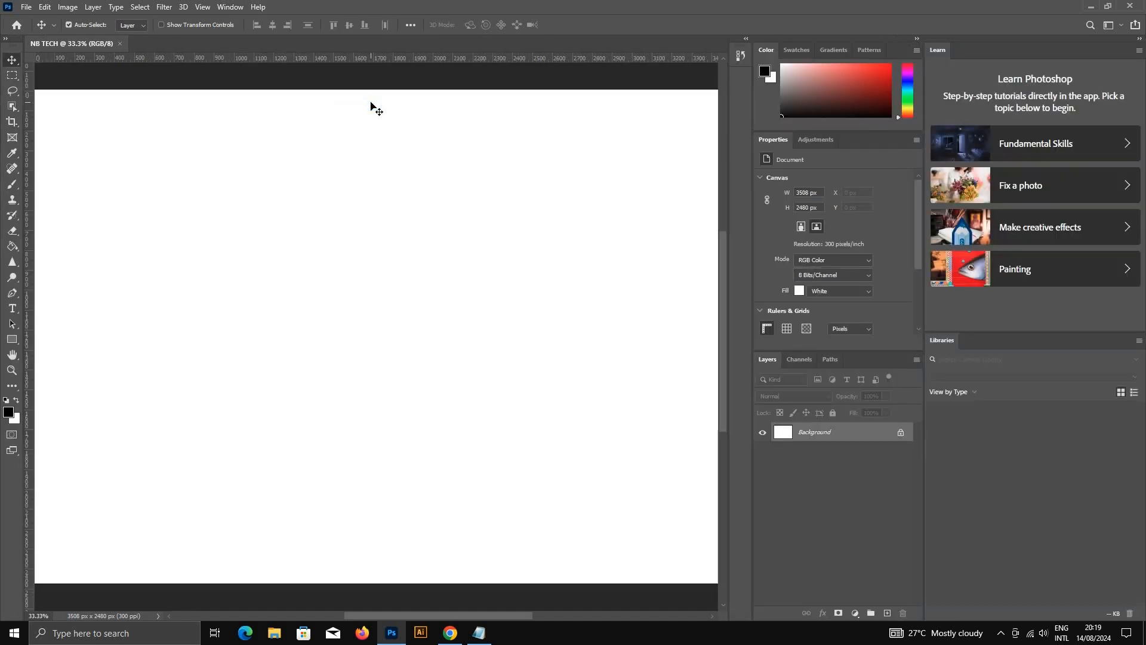
click(5, 39)
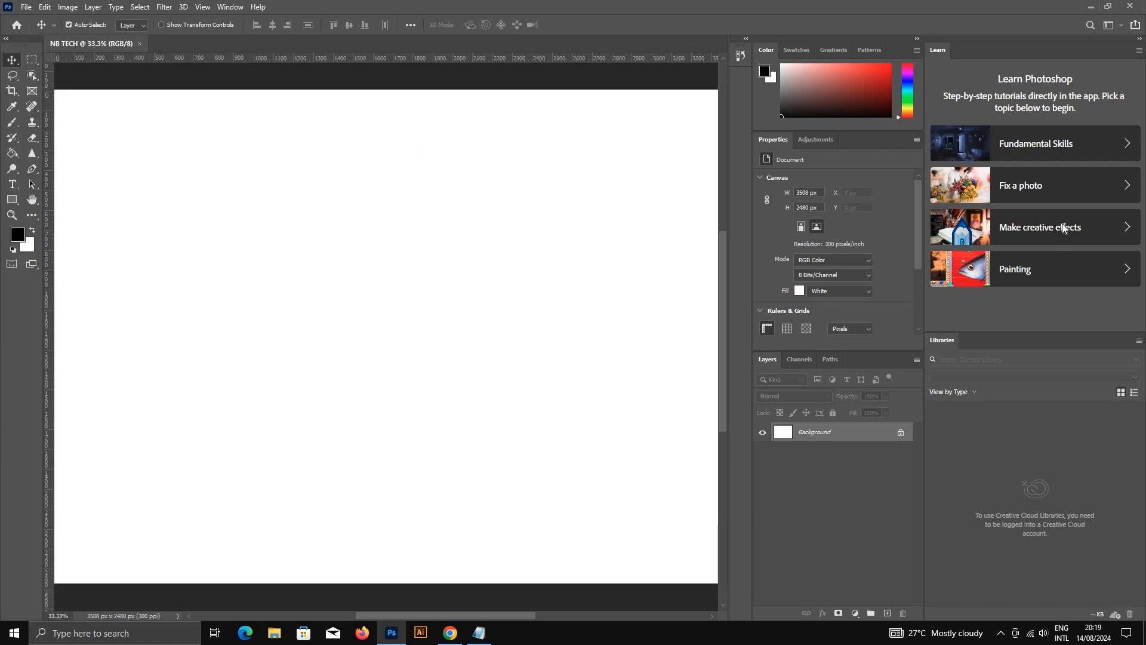
click(1140, 40)
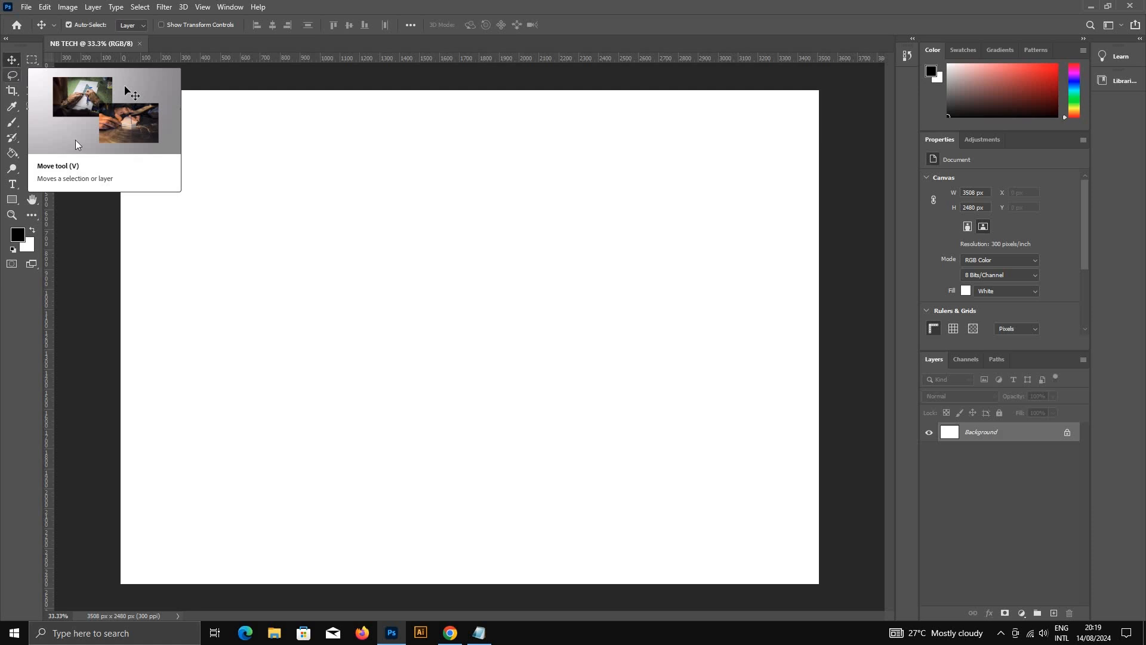
Step: Draw a rectangular marquee selection across the canvas's upper-left and middle area, deselect it, and switch to the Move tool
click(33, 62)
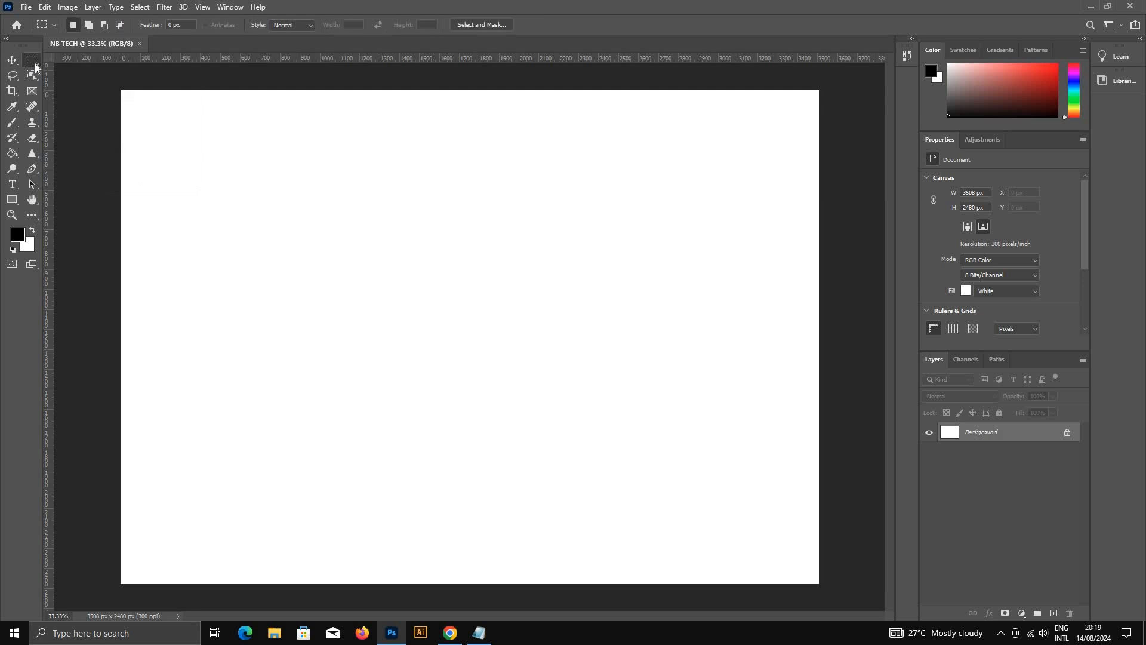
right_click(37, 64)
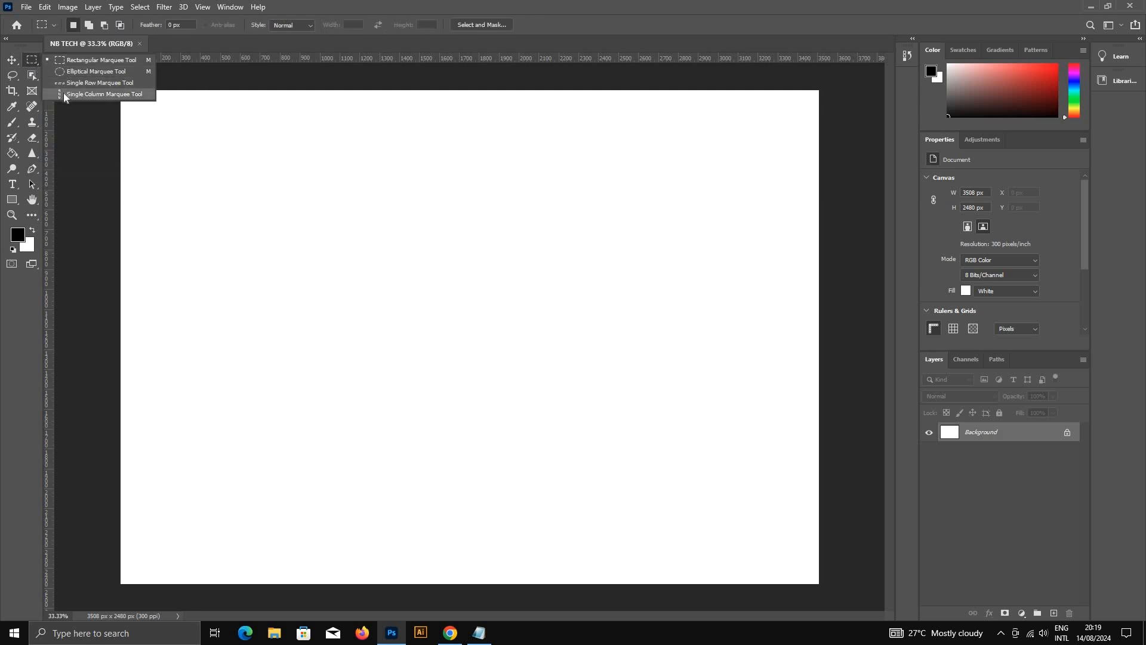
click(72, 62)
drag(160, 160, 588, 415)
key(ctrl+d)
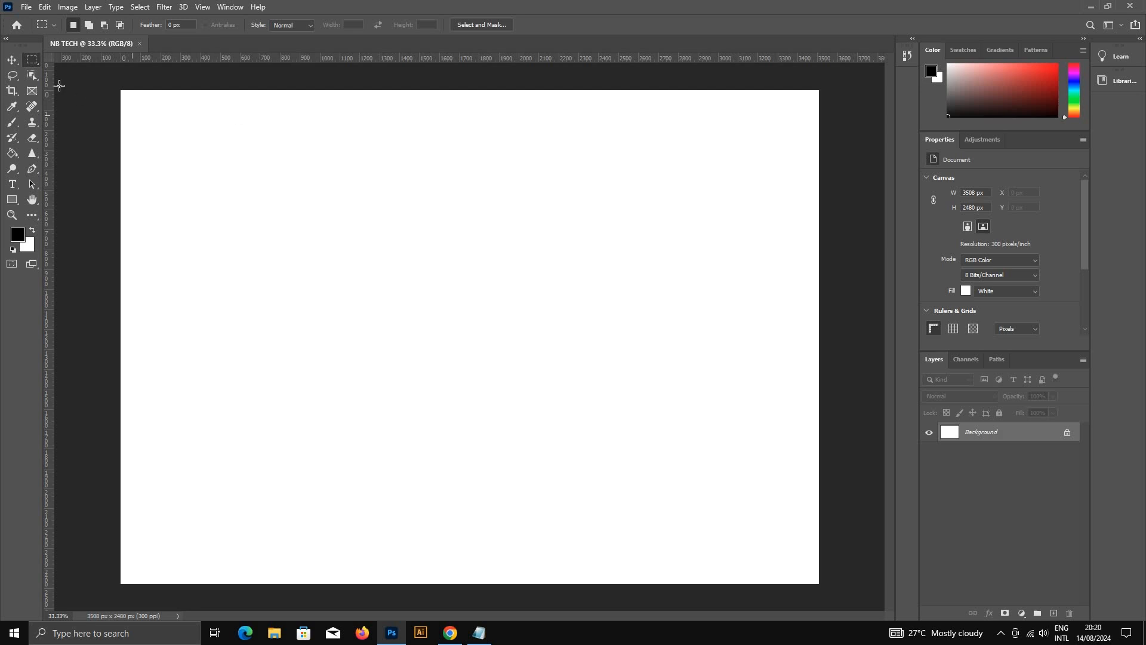
click(12, 61)
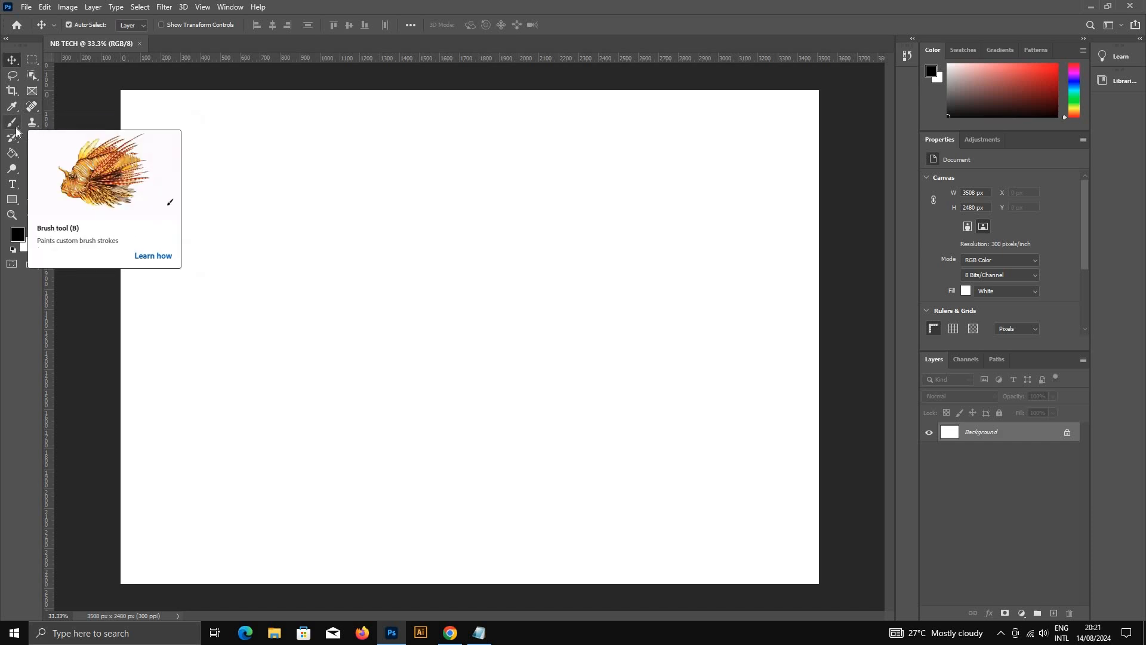
Step: Examine the tool variants grouped with the Spot Healing Brush, Clone Stamp, Rectangular Marquee, Crop and Lasso tools
click(34, 112)
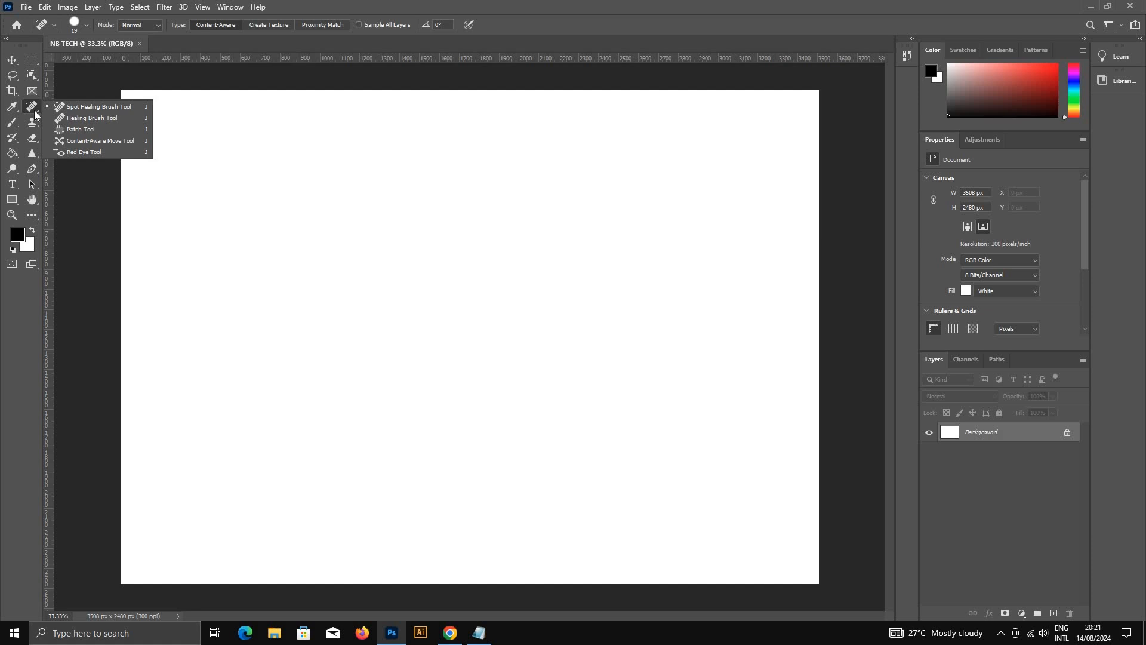
click(34, 116)
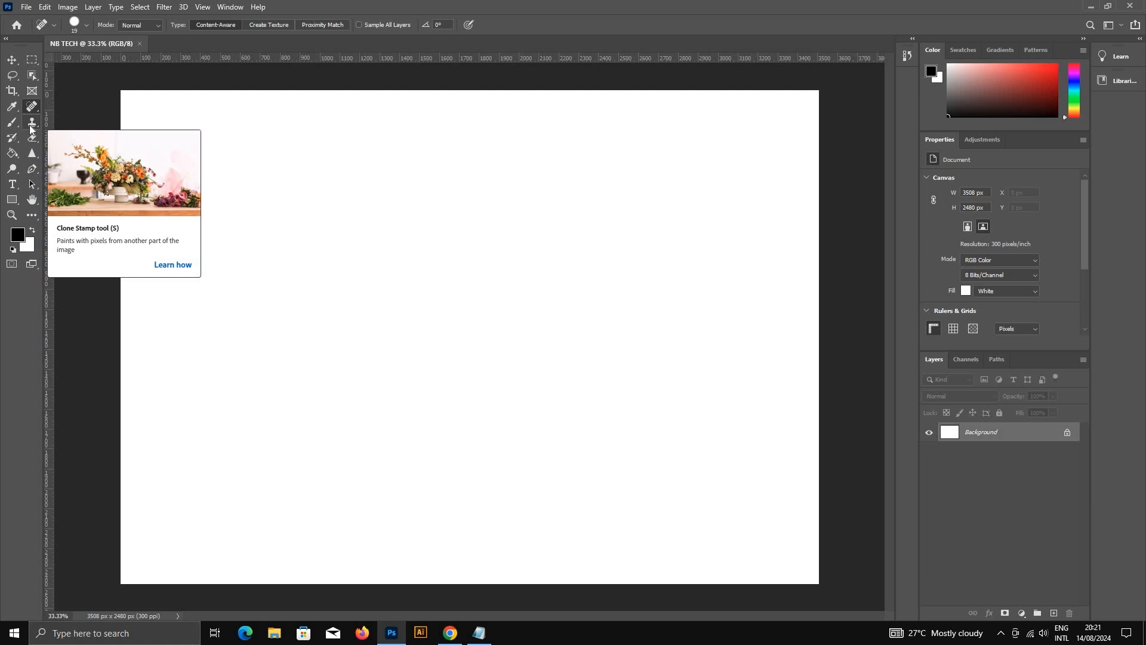
click(12, 61)
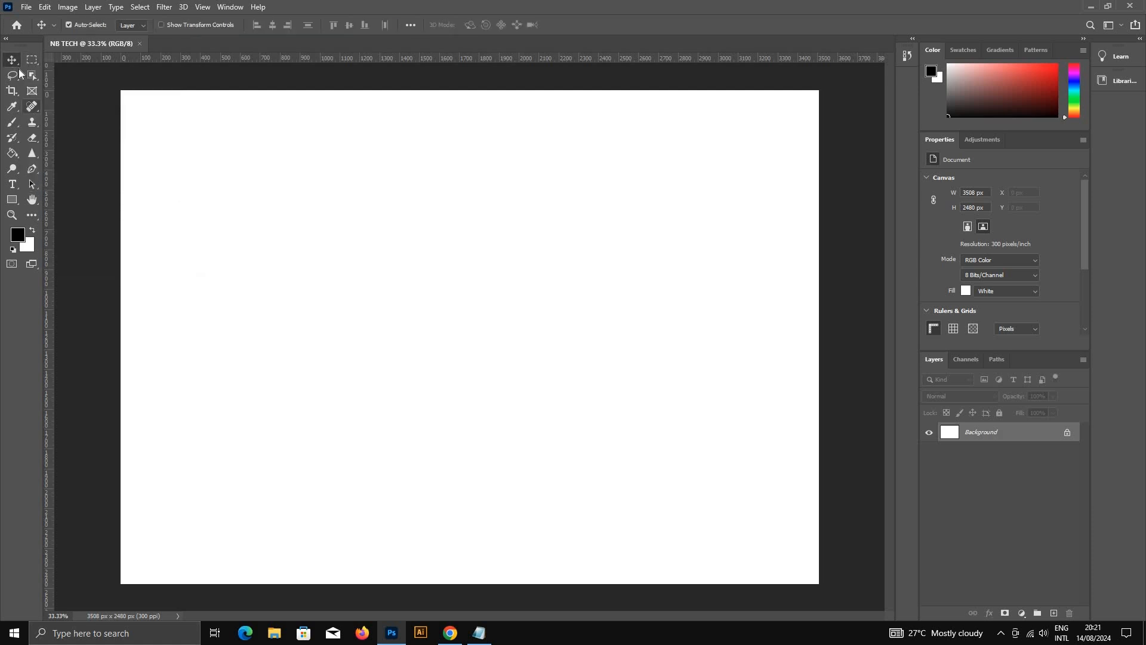
click(33, 124)
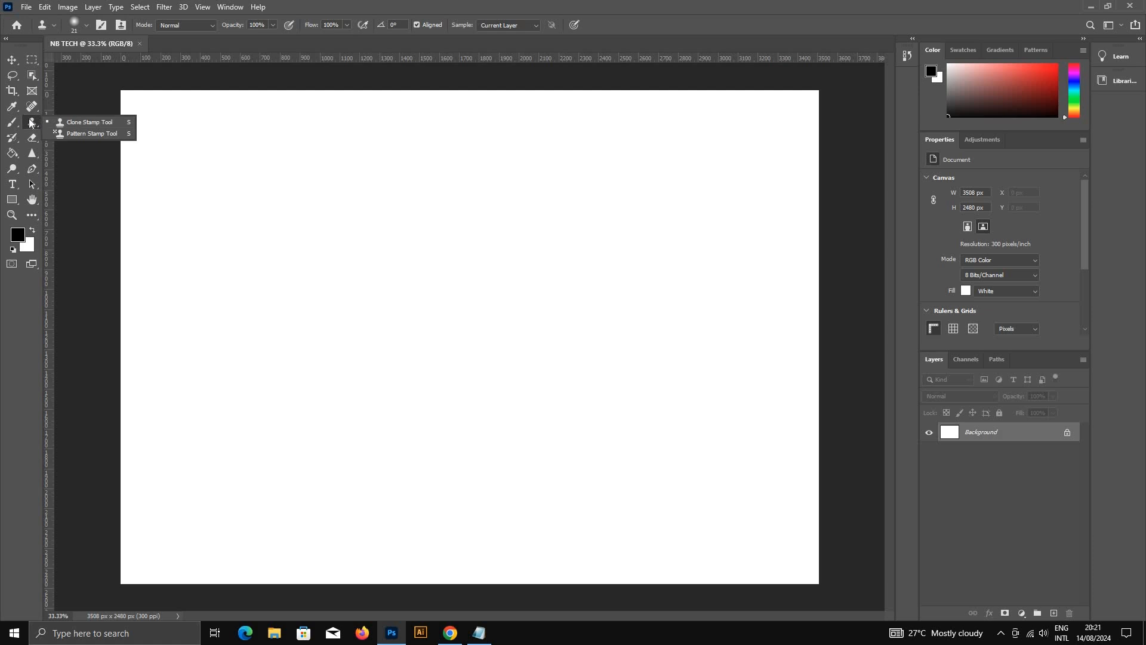
click(32, 59)
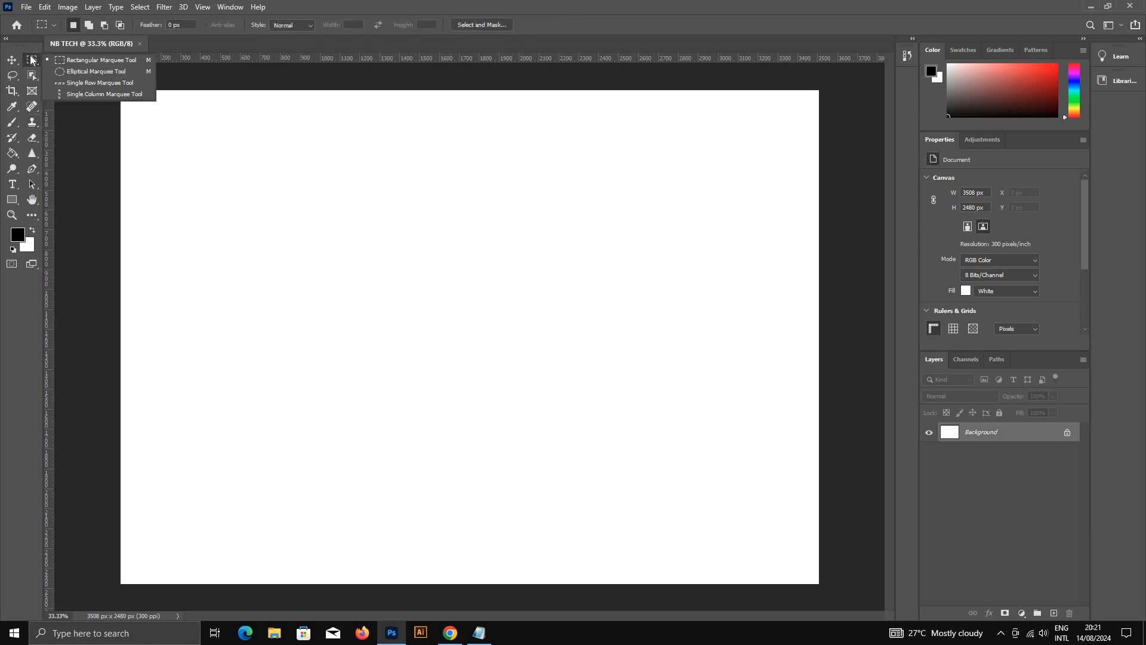
click(12, 91)
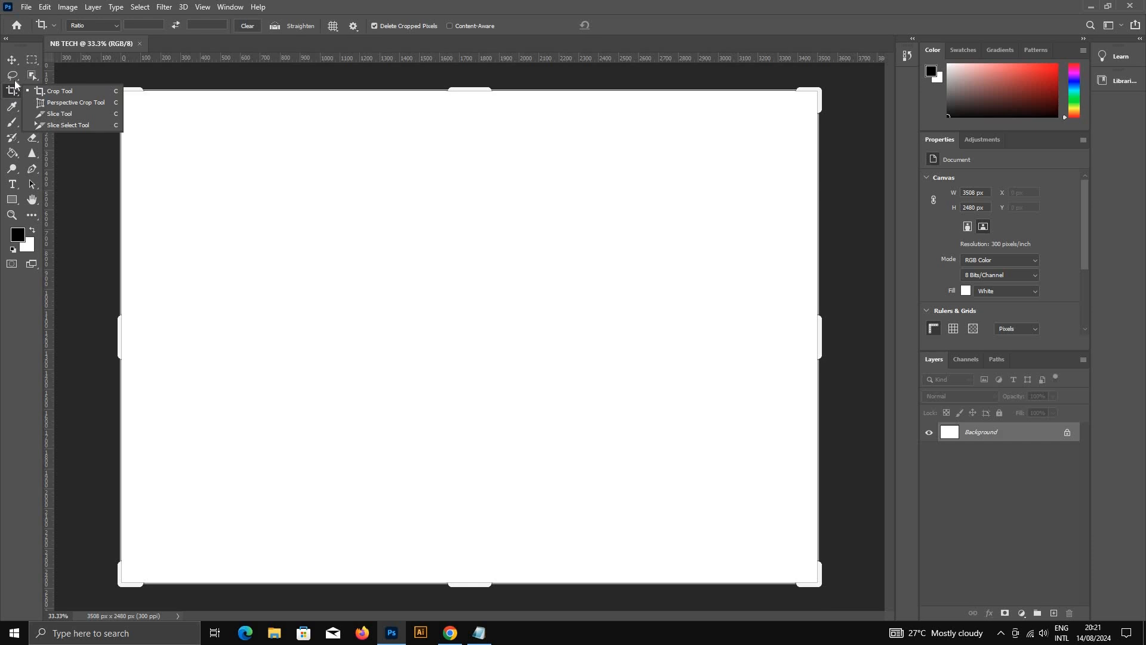
click(13, 78)
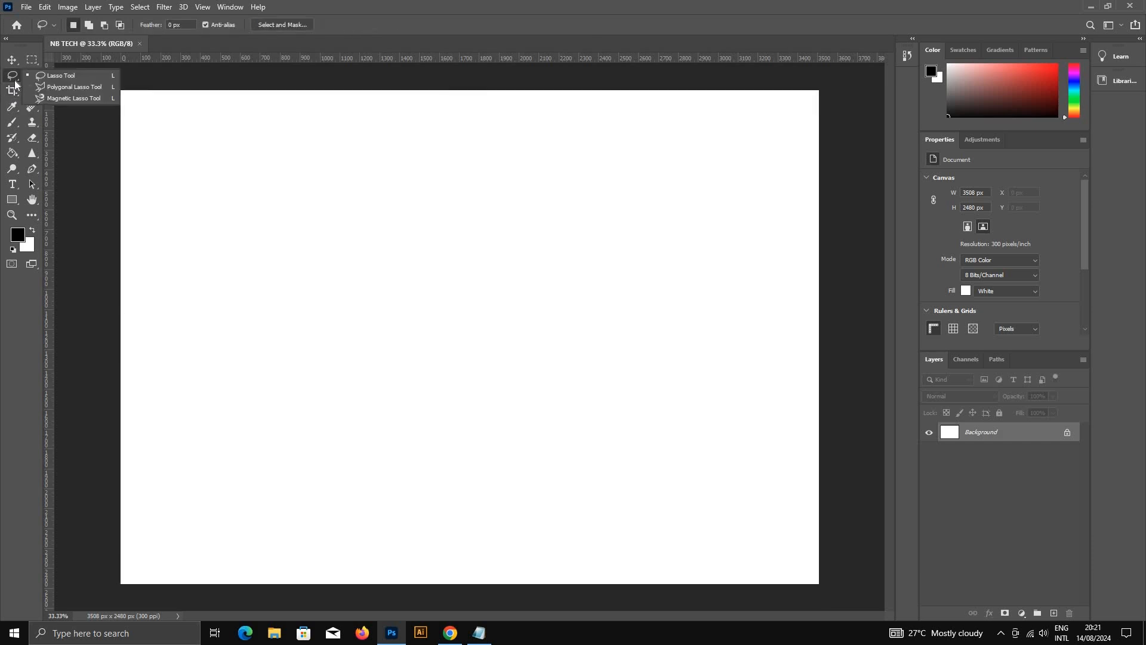
click(15, 81)
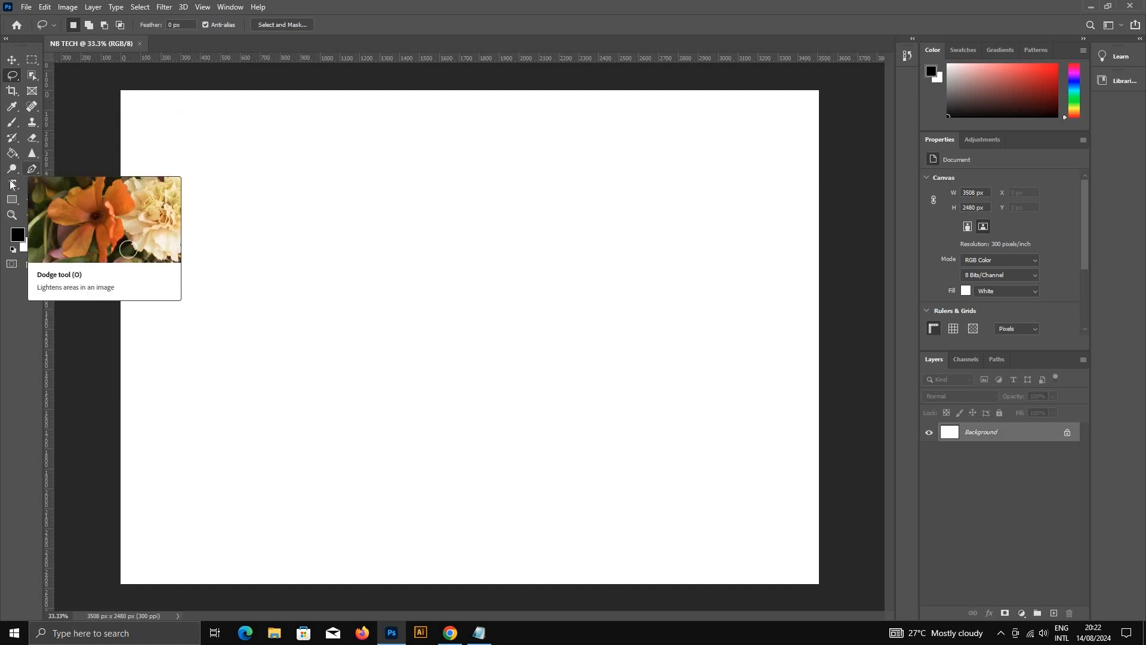
Step: Activate the Sharpen Tool and list the tool presets of all tools instead of the current tool only
click(35, 157)
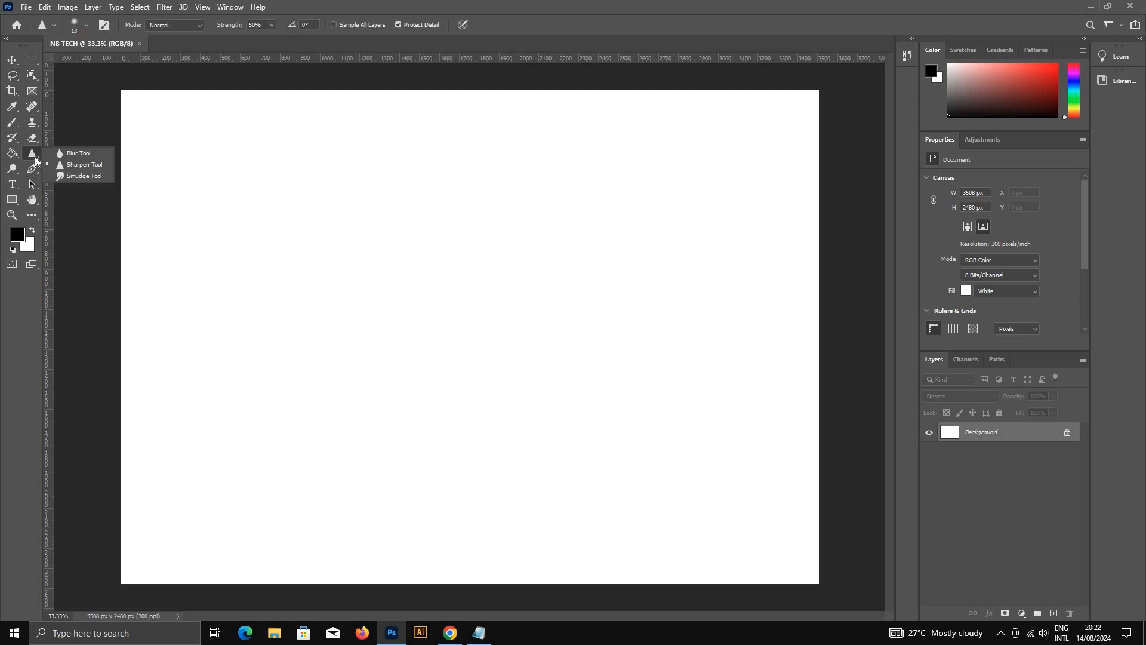
click(73, 167)
click(54, 26)
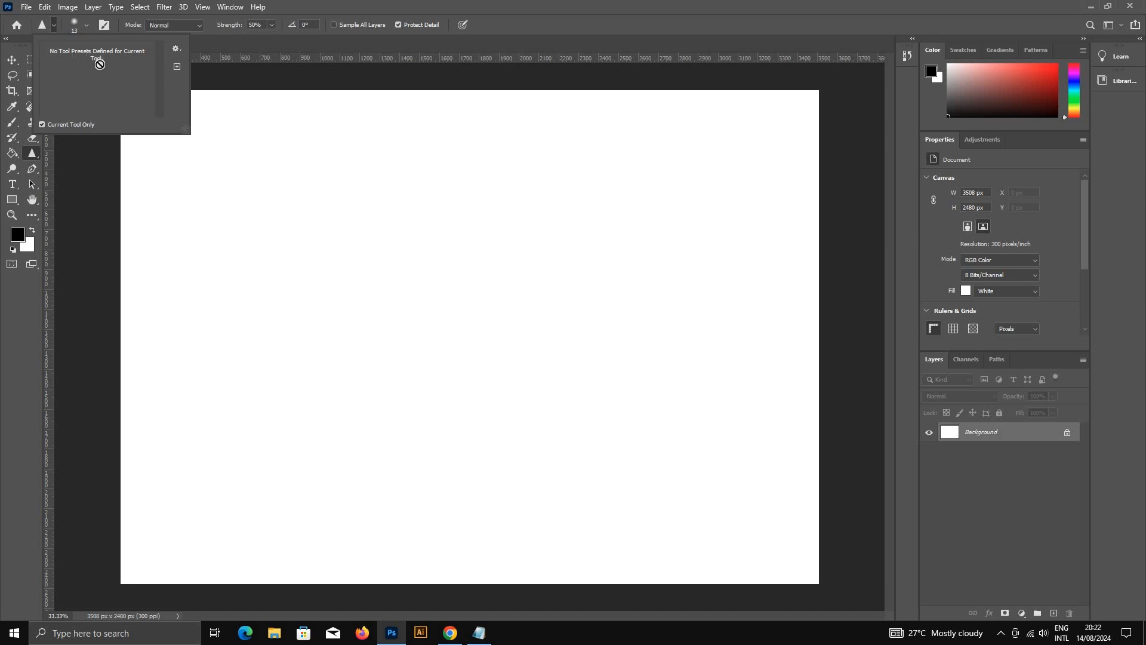
click(56, 124)
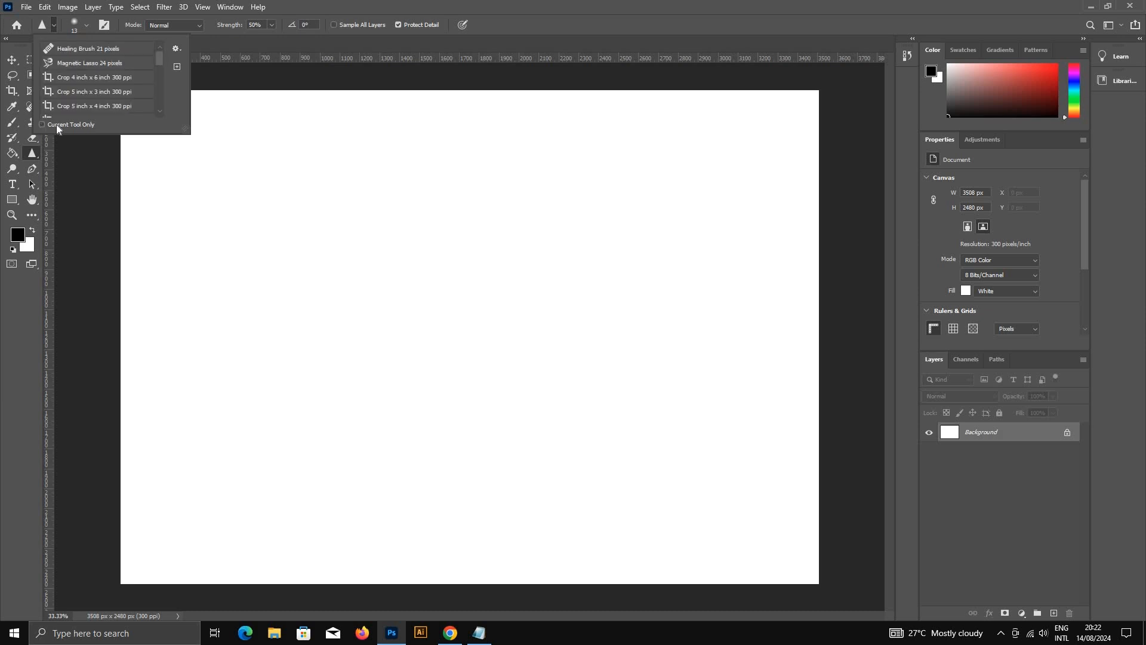
click(56, 25)
Step: Pan around the enlarged canvas with the Hand tool and fit the whole document on screen
click(33, 201)
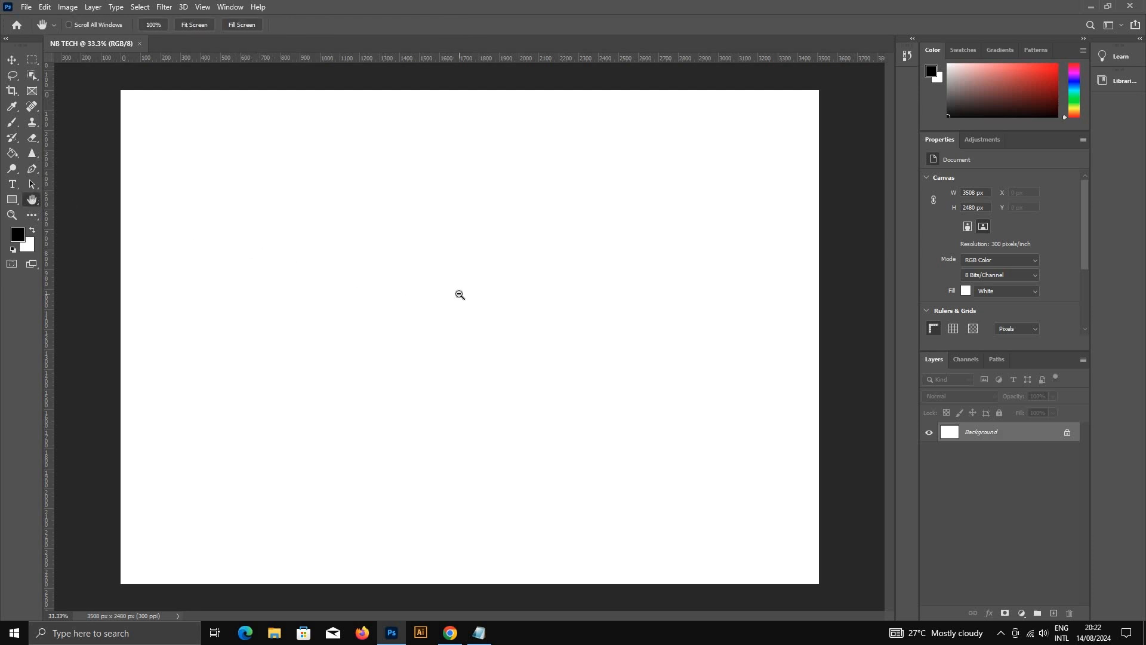
scroll(459, 294, down, 2)
scroll(460, 294, up, 4)
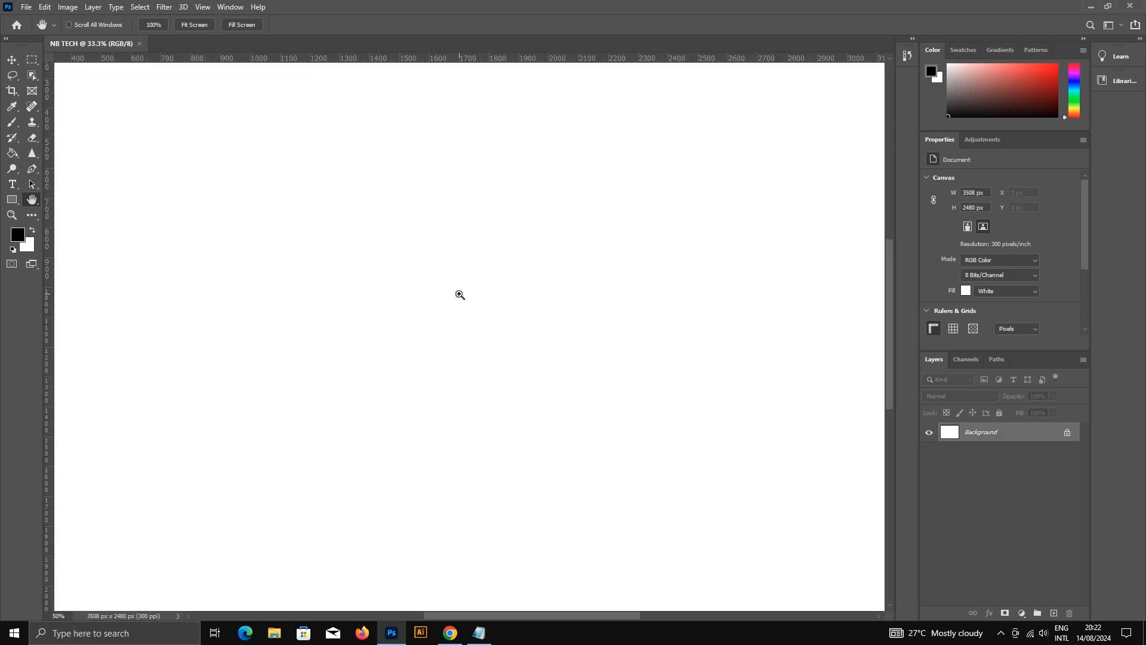
ctrl+click(459, 294)
drag(542, 292, 341, 266)
drag(563, 304, 242, 278)
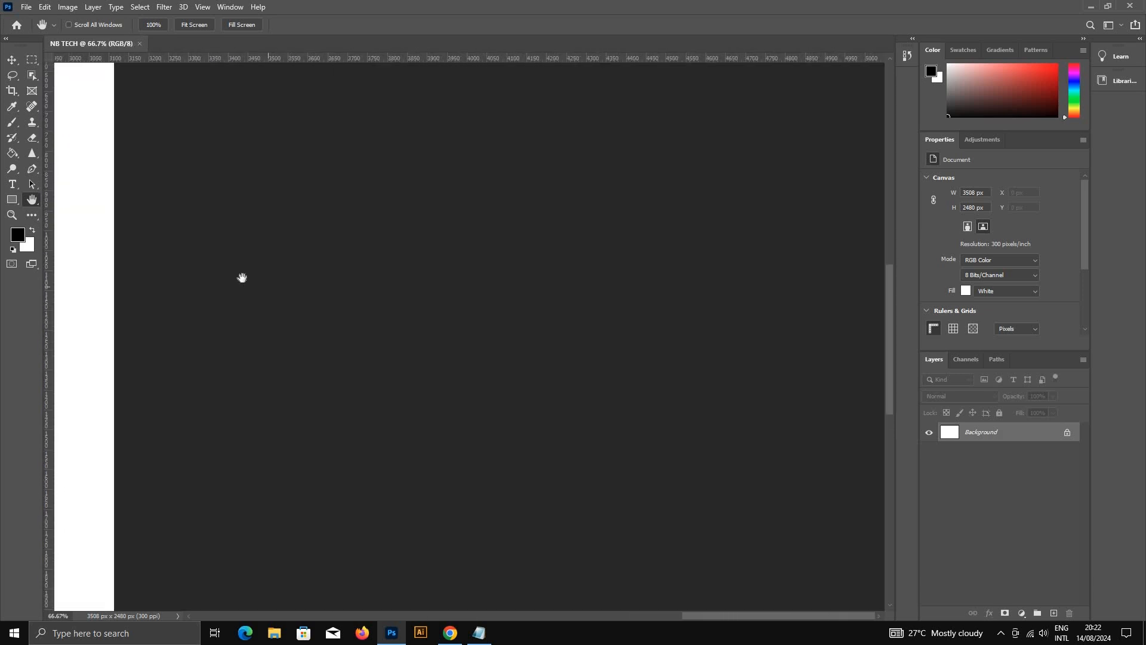
scroll(242, 278, left, 7)
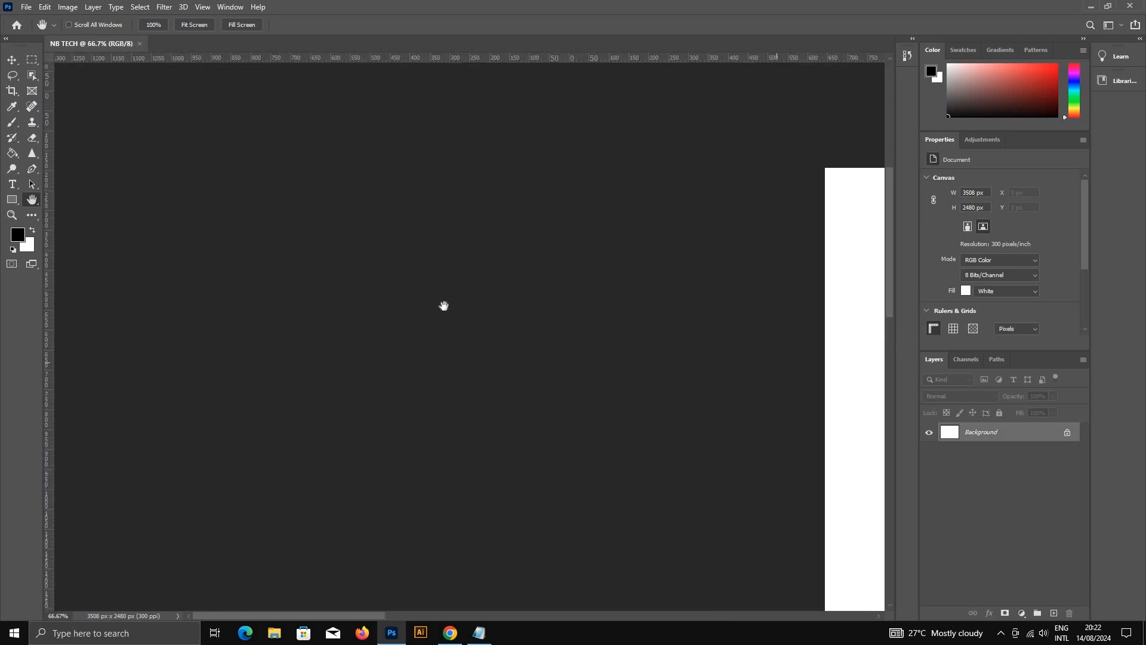
key(ctrl+0)
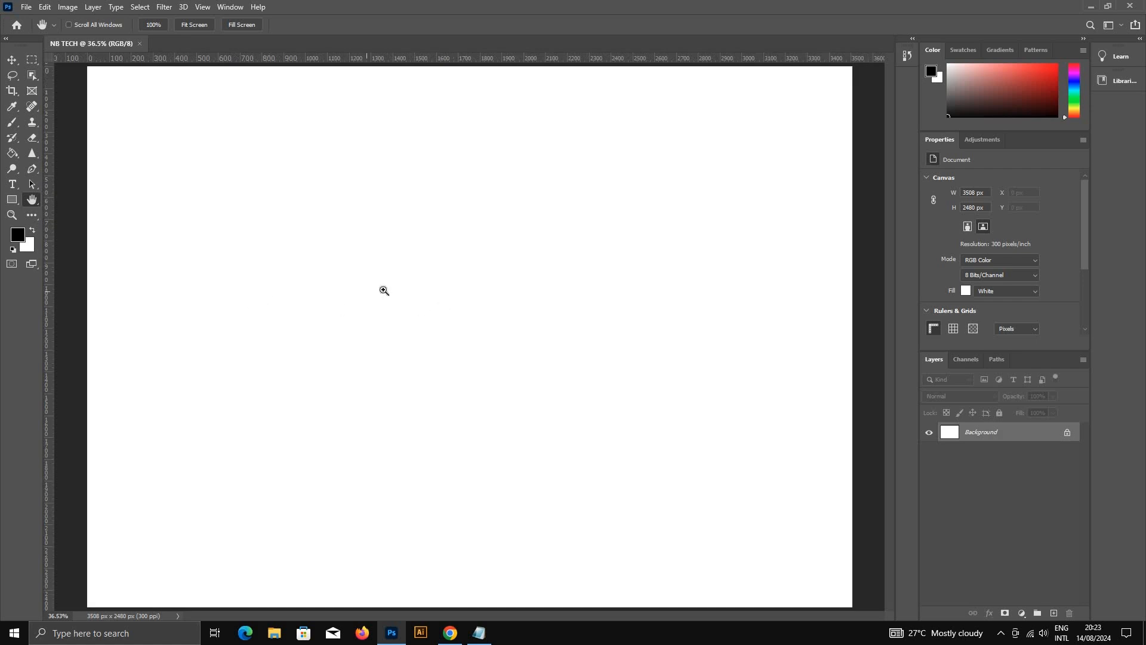
Step: Magnify the canvas to 100% with the Zoom tool, switch to the Move tool, and reduce the view to 33.3%
scroll(383, 289, up, 1)
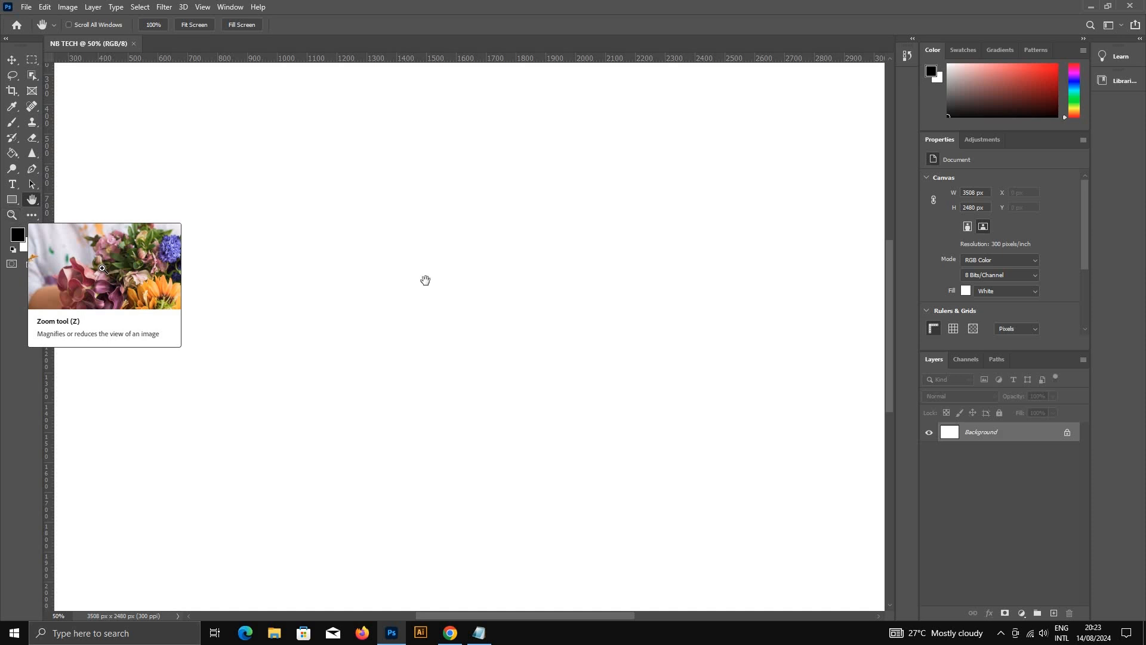
key(z)
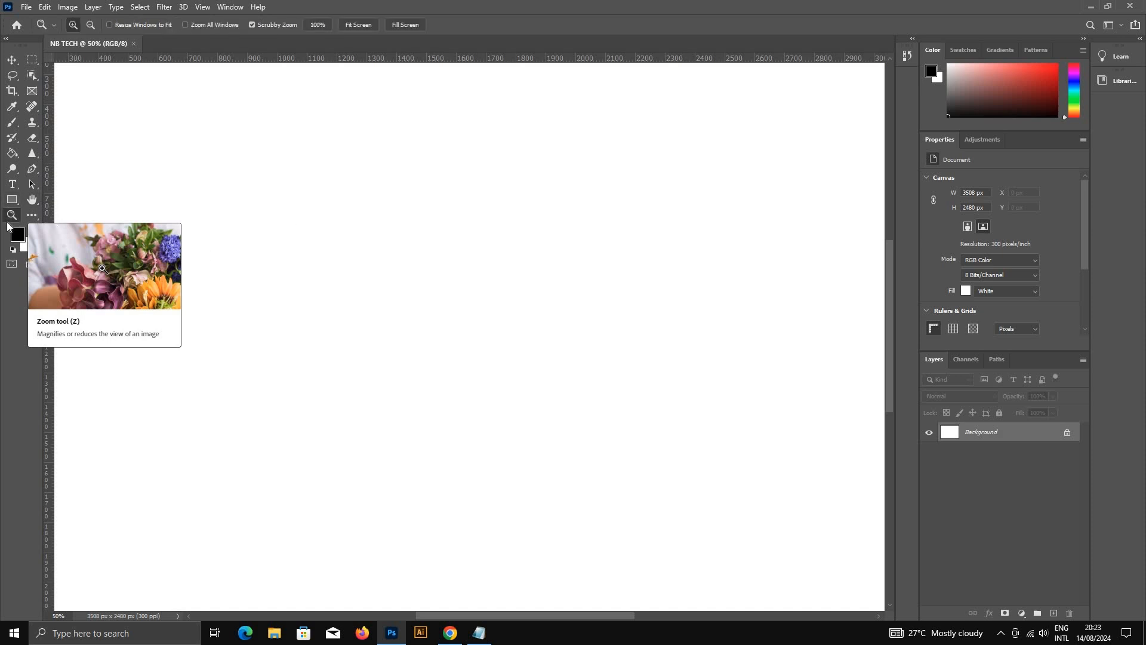
click(369, 268)
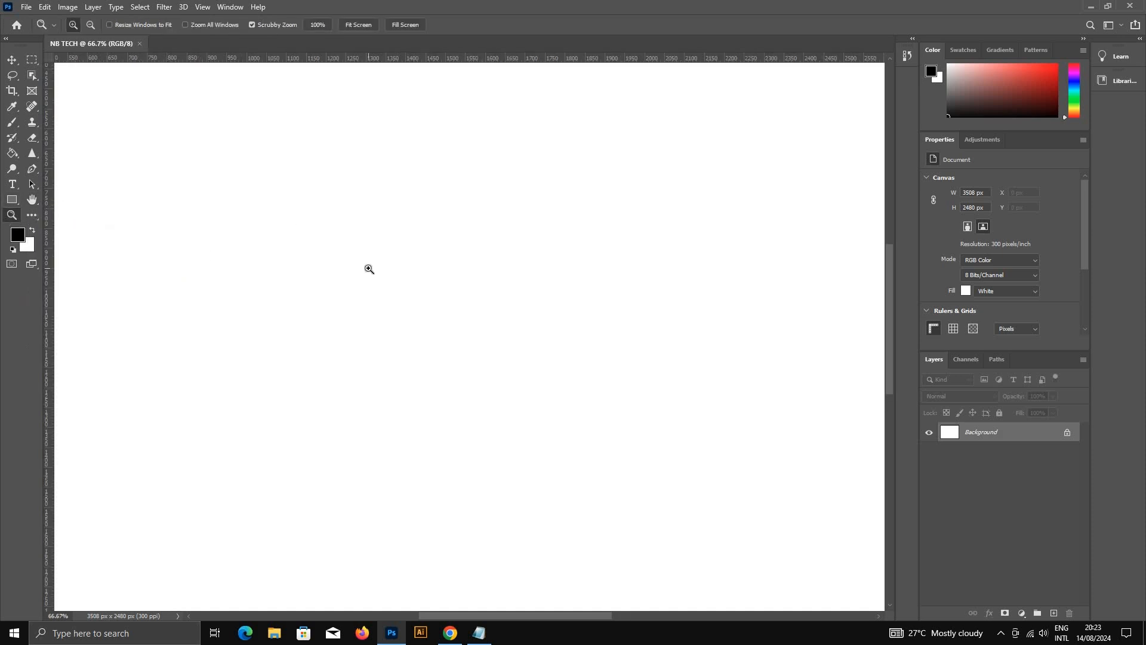
click(369, 269)
click(14, 60)
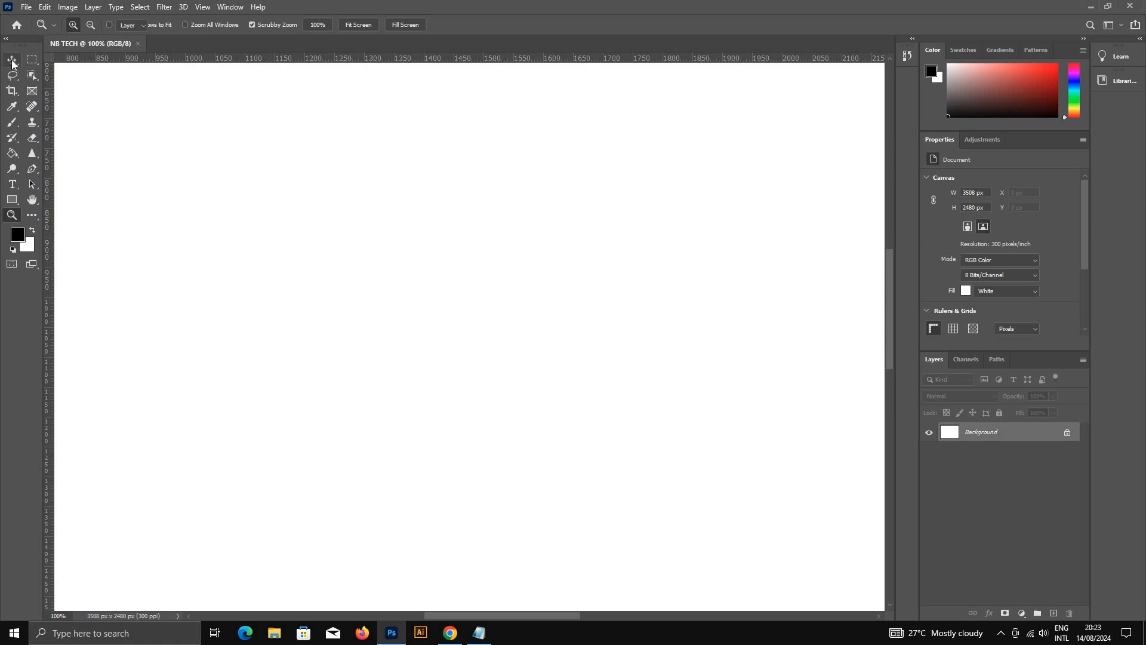
scroll(382, 310, down, 3)
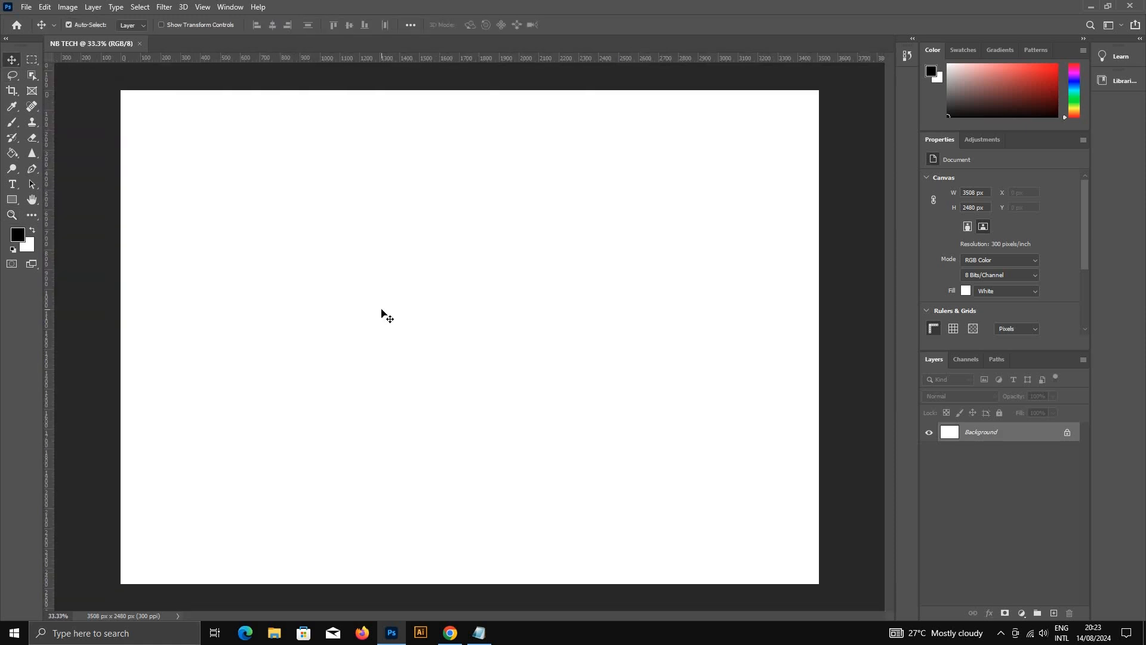
Step: View the document at 100%, reduce it to 16.7%, and enlarge it to 25%
key(ctrl+1)
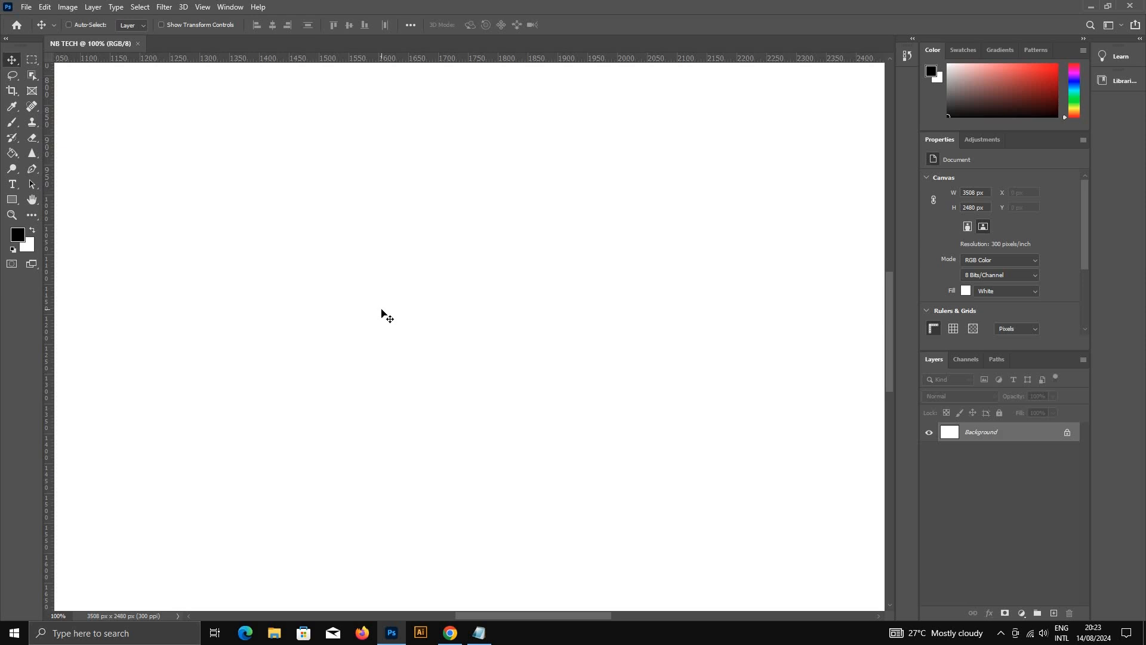
key(ctrl+minus)
key(ctrl+minus)
key(ctrl+minus)
key(ctrl+minus)
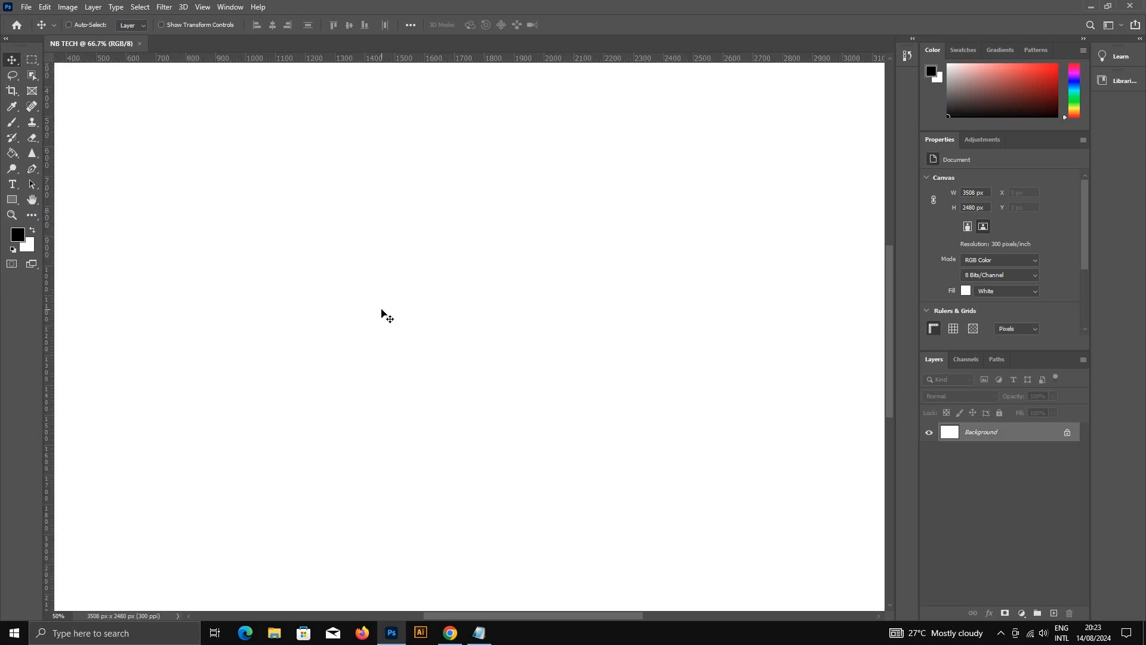
key(ctrl+minus)
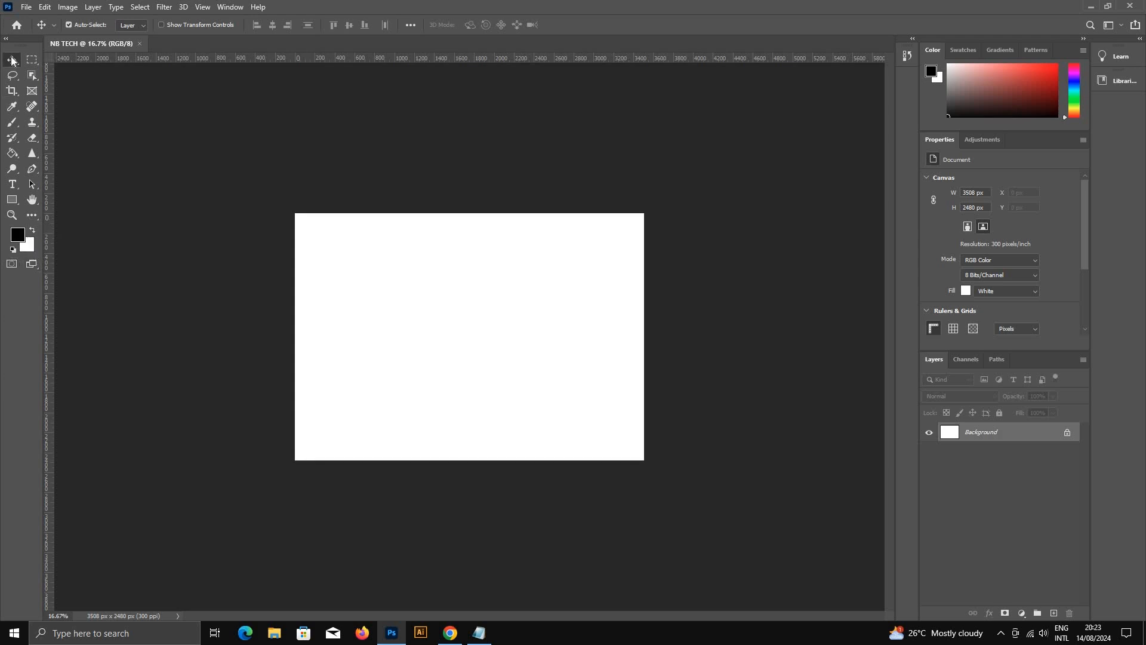
key(ctrl+plus)
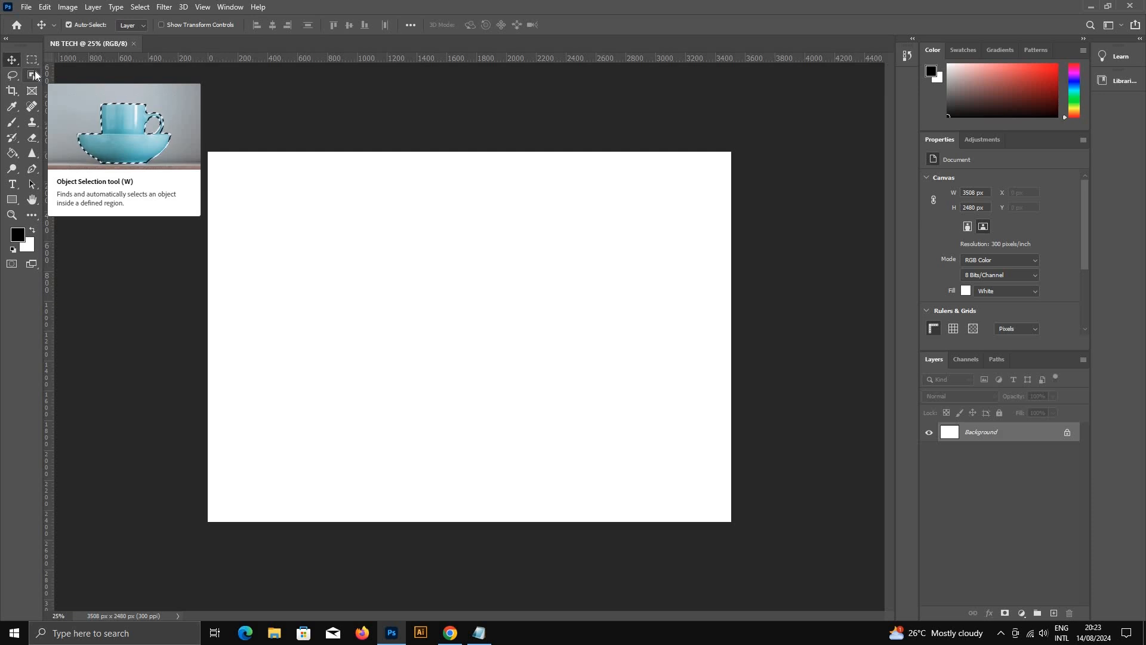
Step: Look through the available File, Image, Layer, Filter, View and Help commands
click(24, 8)
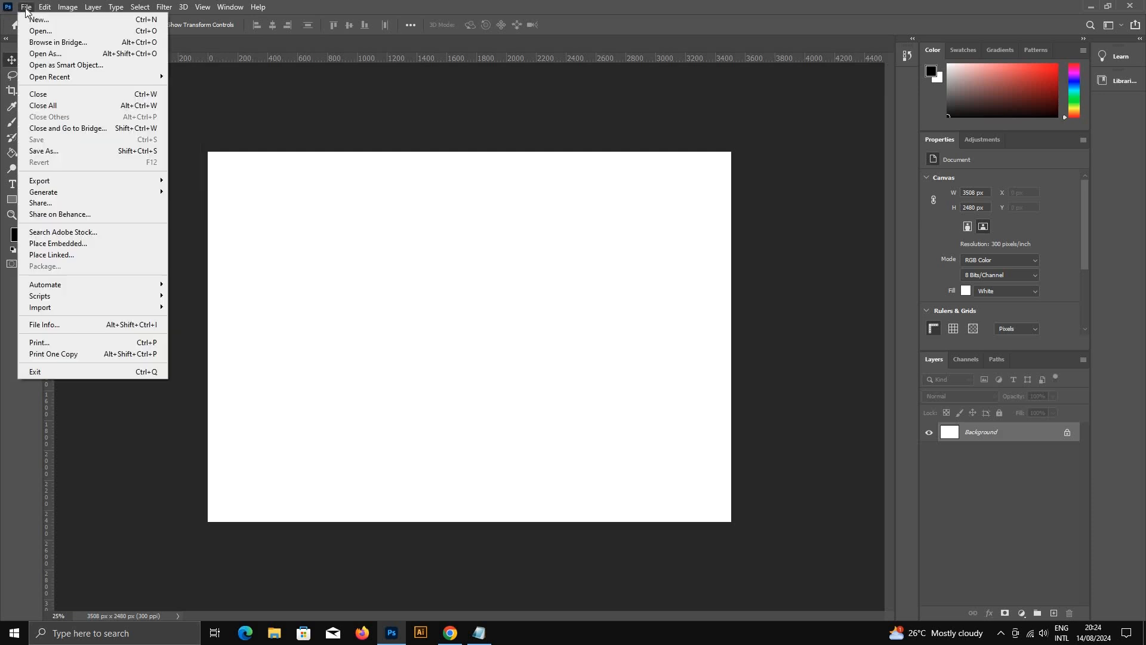
click(25, 9)
click(43, 8)
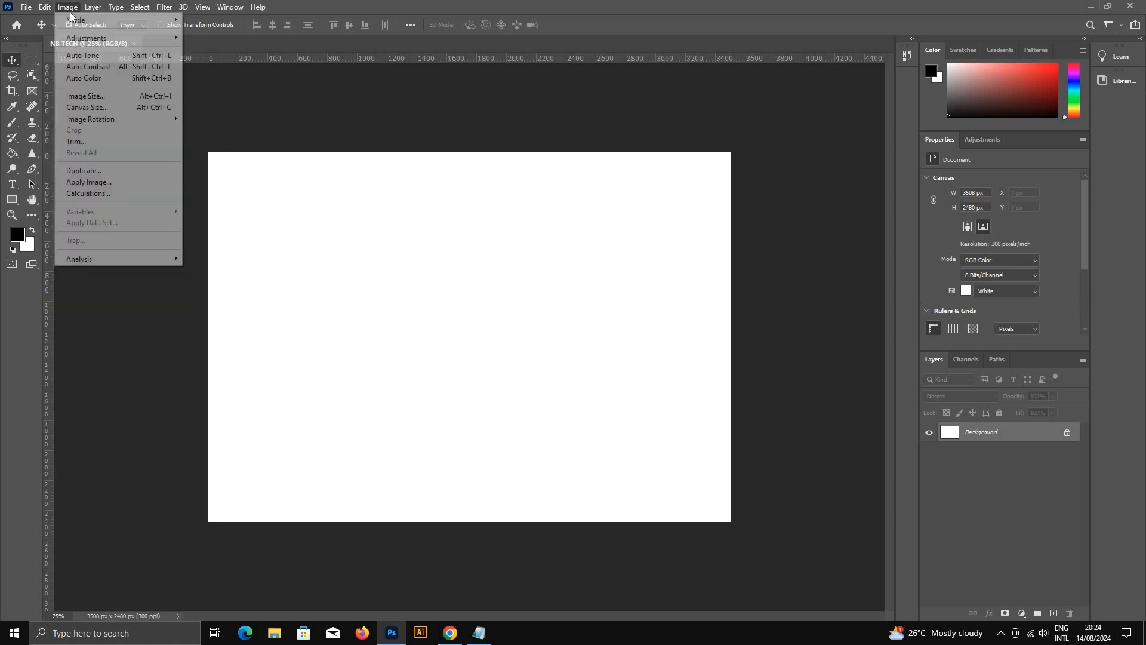
mouse_move(96, 12)
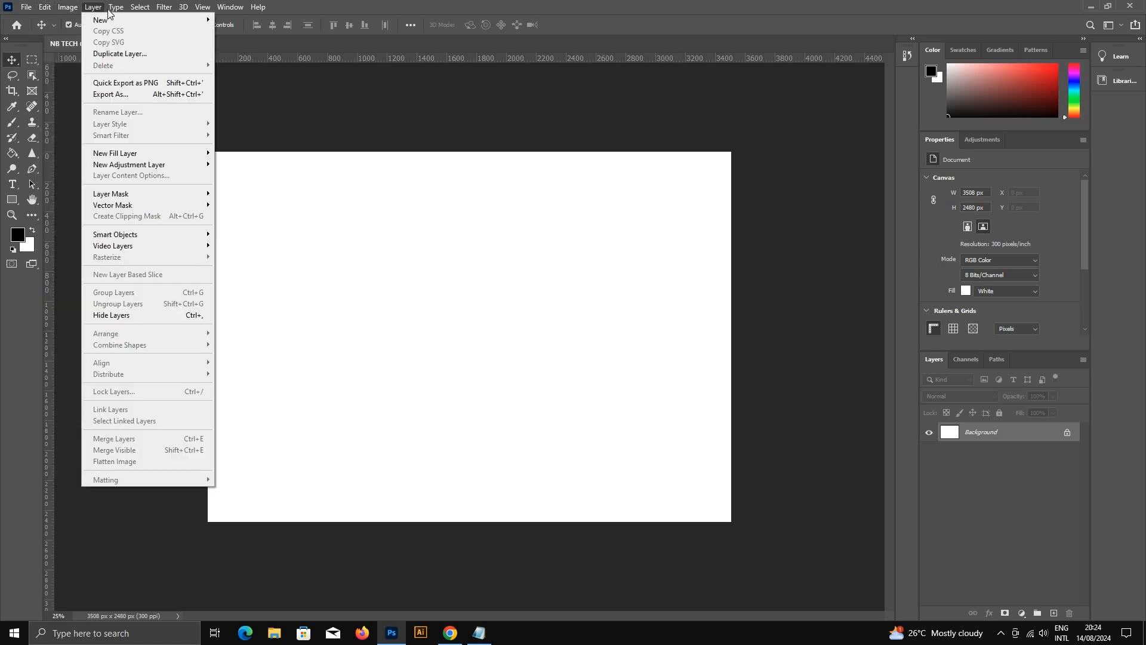
mouse_move(147, 12)
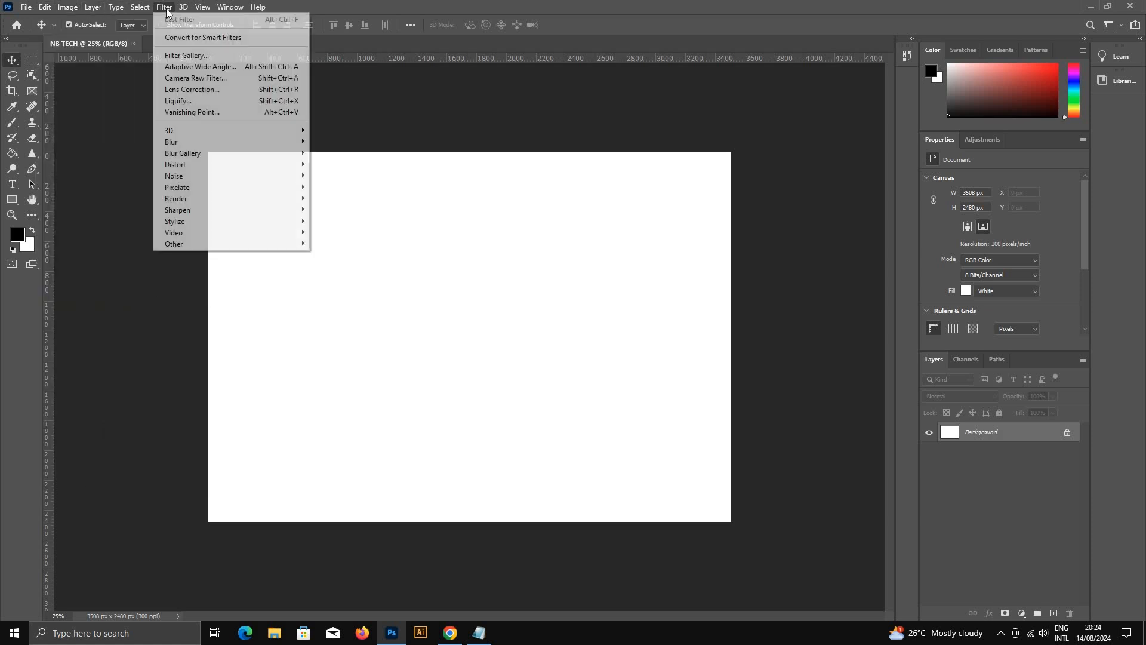
mouse_move(181, 10)
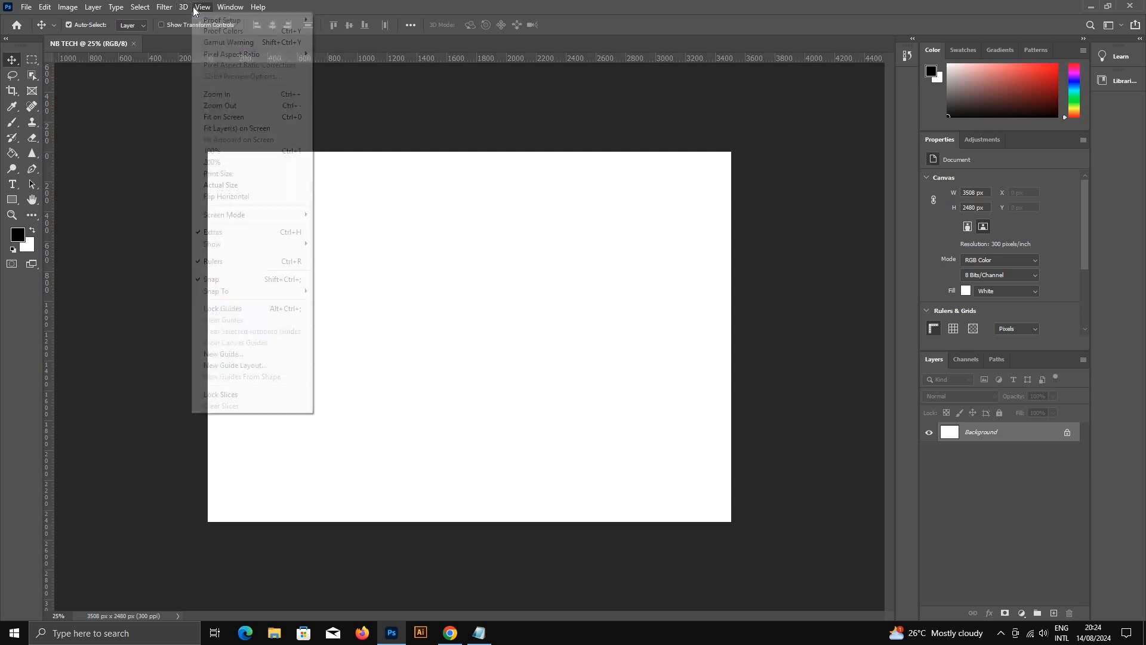
mouse_move(261, 8)
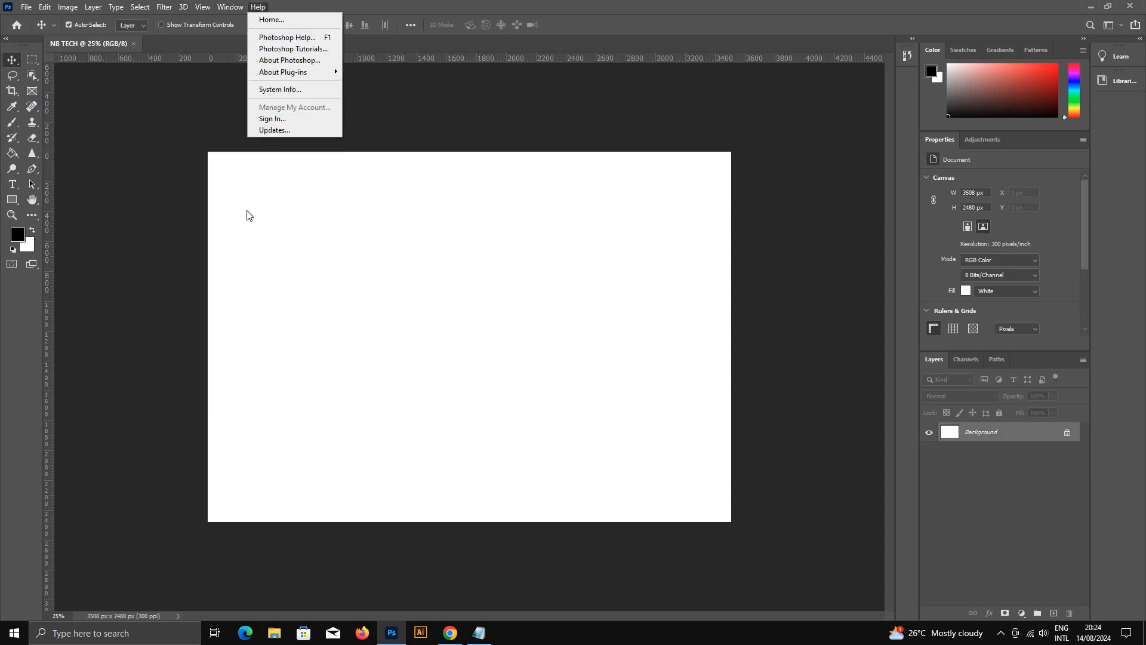
Step: Place the lotus-978659_1280 image from the desktop into the NB TECH document and commit its placement
click(358, 241)
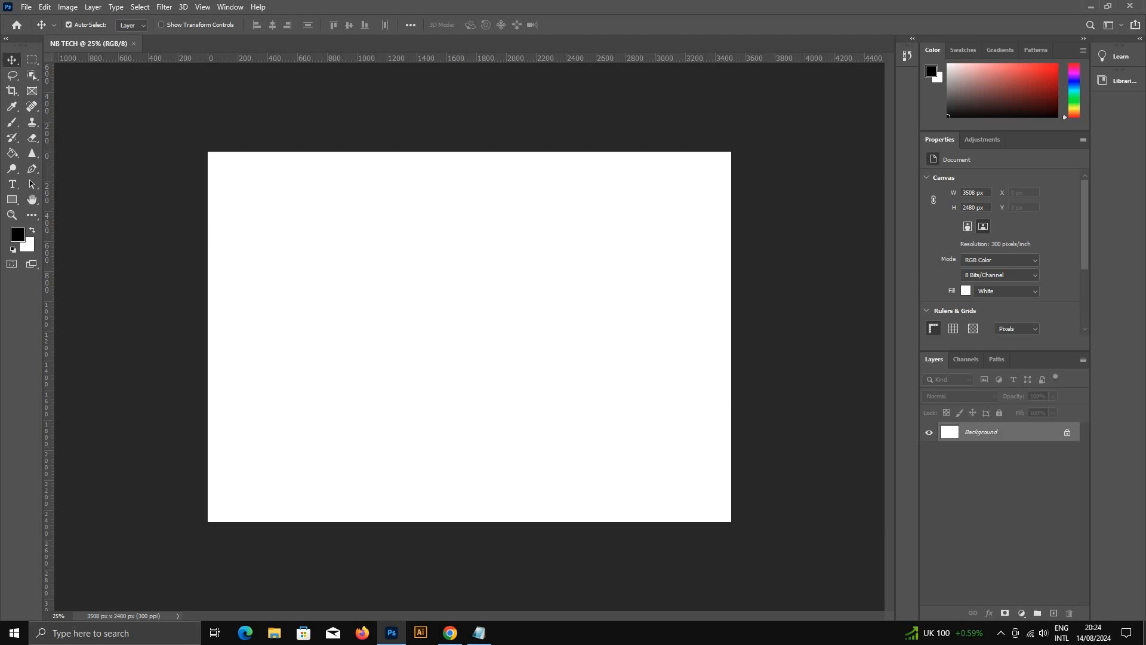
key(super+d)
drag(345, 37, 397, 172)
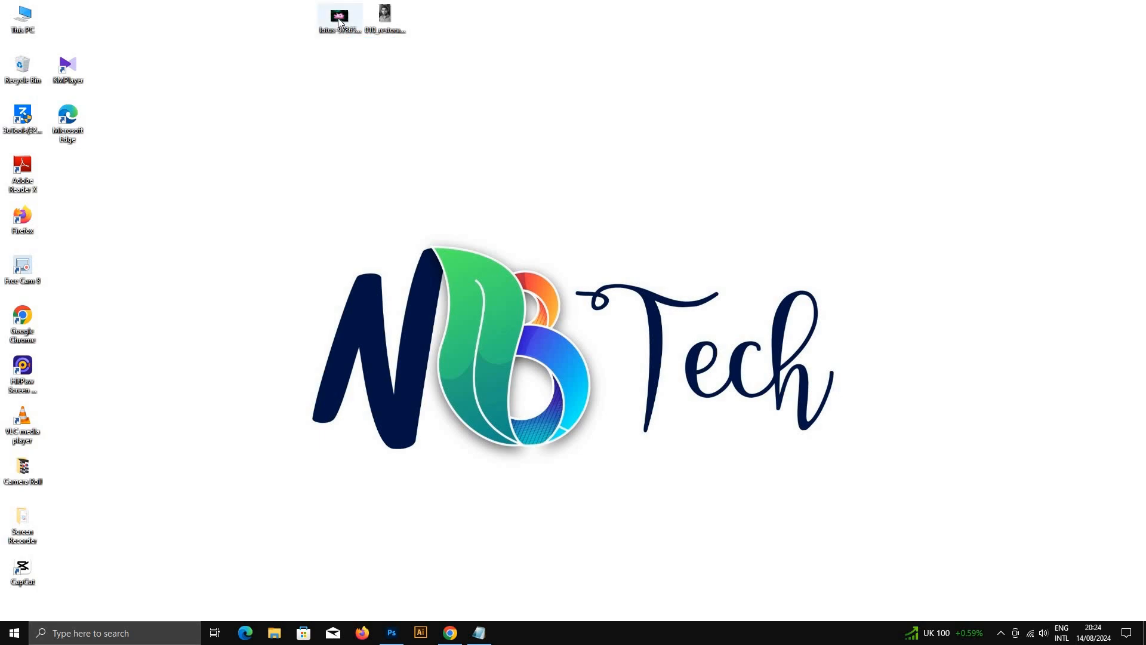
drag(339, 23, 422, 201)
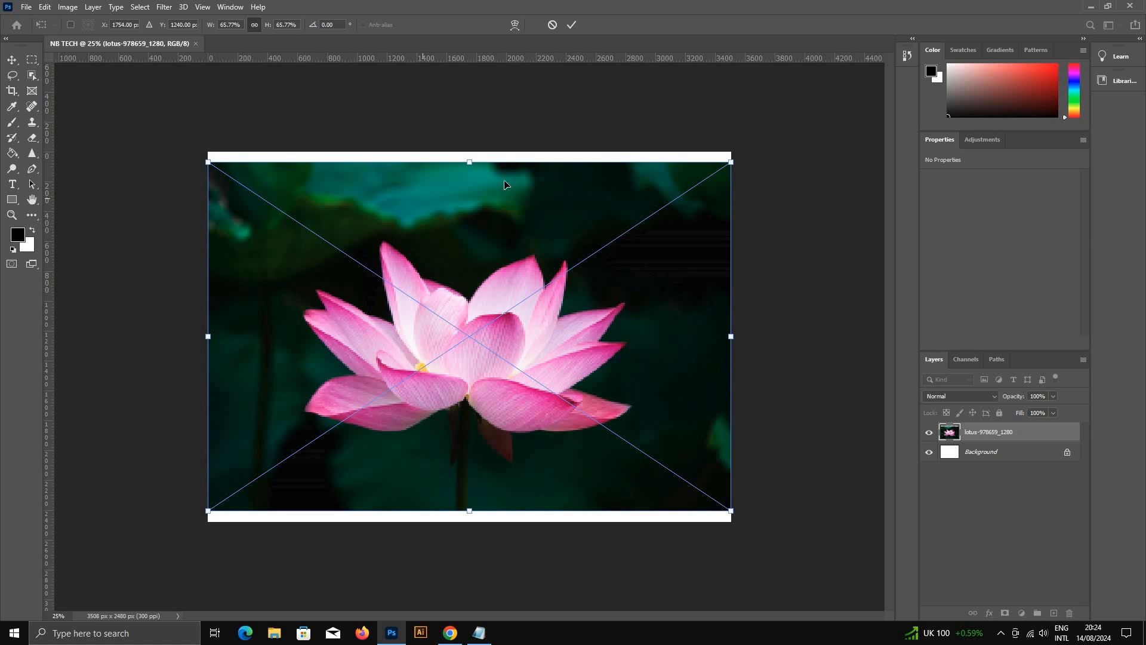
click(572, 24)
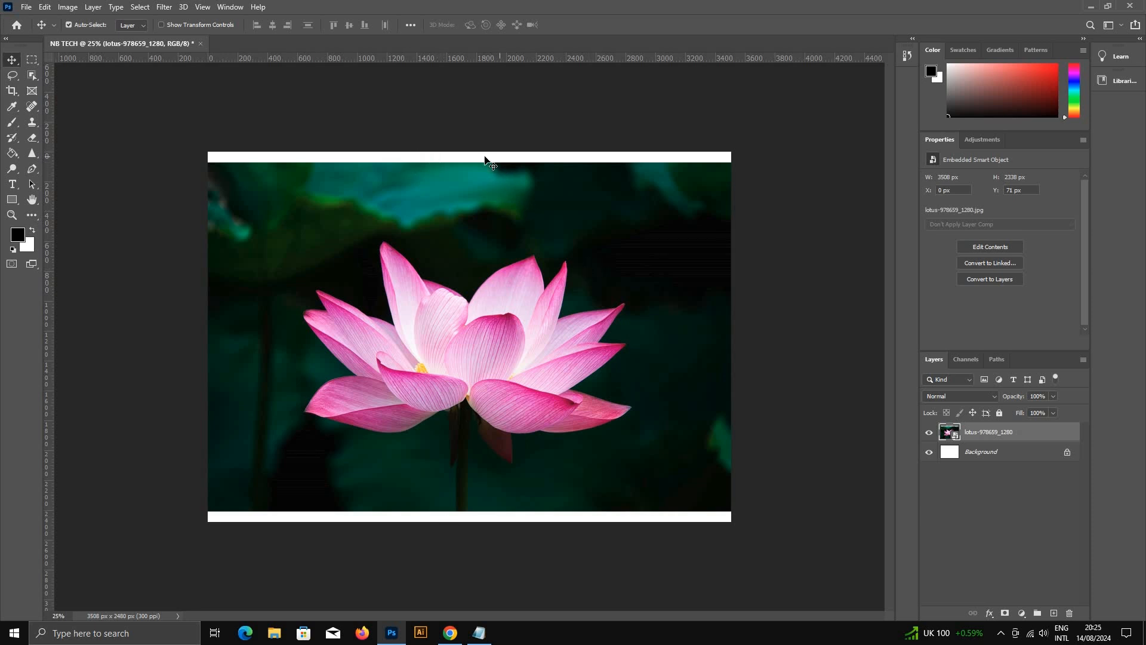
Step: Move the lotus image against the canvas edges to try snapping, and return it to its centred position
mouse_move(488, 226)
mouse_down()
mouse_move(459, 216)
mouse_move(518, 221)
mouse_move(496, 210)
mouse_move(495, 224)
mouse_up()
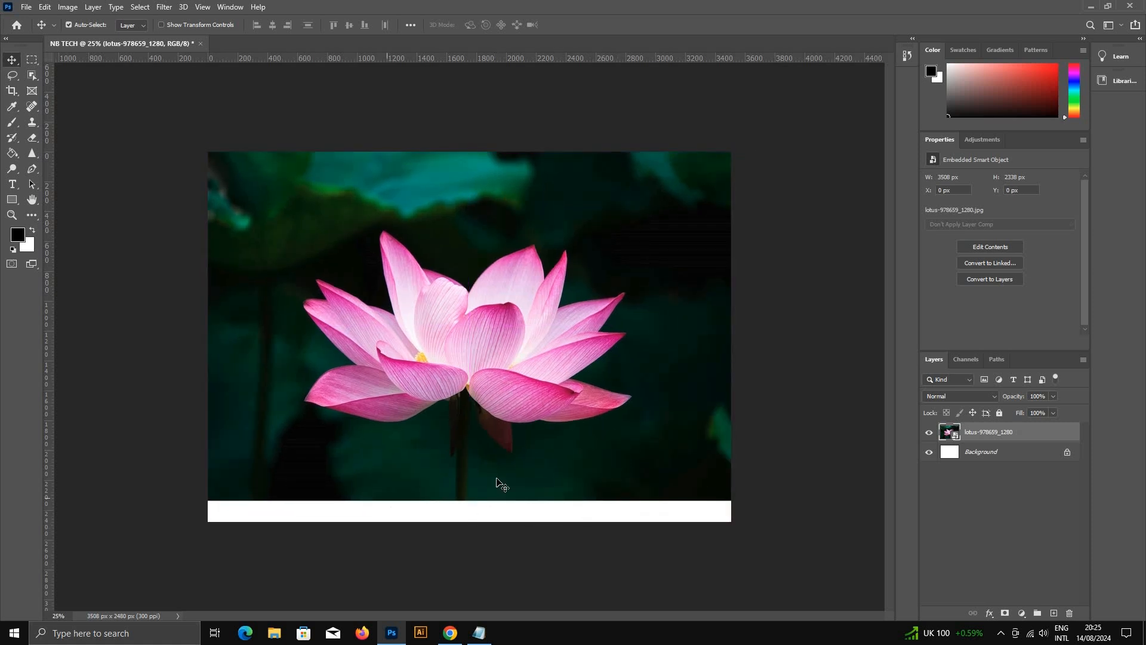
mouse_move(435, 447)
mouse_down()
mouse_move(449, 462)
mouse_move(403, 455)
mouse_move(429, 453)
mouse_up()
mouse_move(588, 406)
mouse_down()
mouse_move(546, 392)
mouse_move(567, 389)
mouse_move(577, 407)
mouse_move(574, 389)
mouse_move(559, 395)
mouse_move(571, 394)
mouse_up()
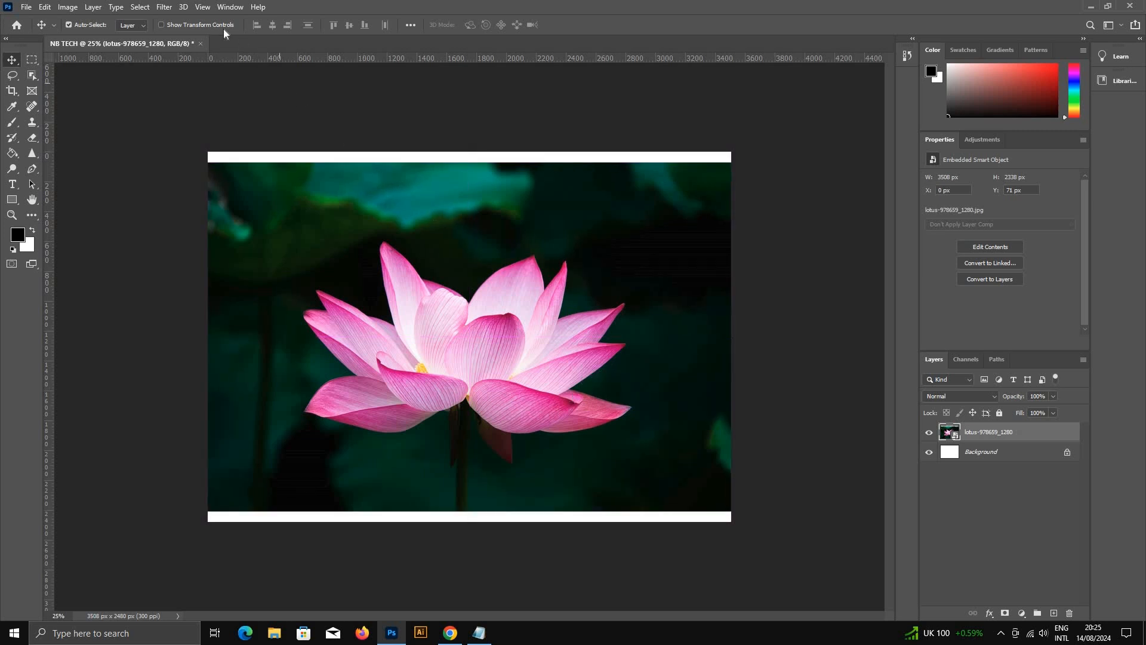
Step: Switch snapping off, move the lotus image freely for a test, and switch snapping back on
click(202, 8)
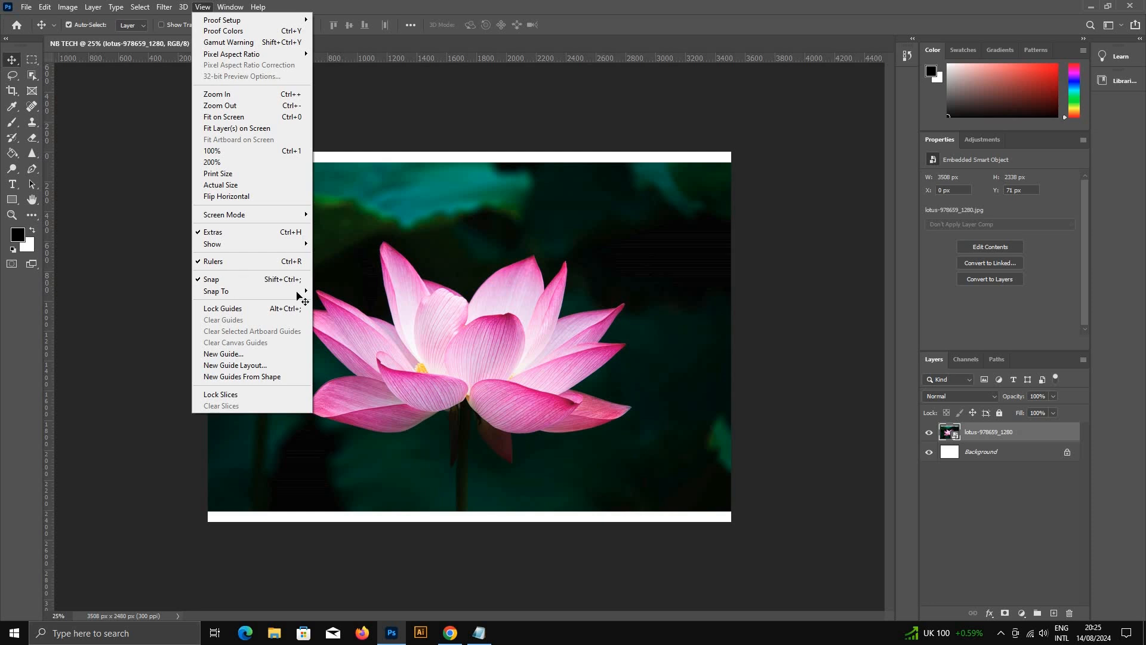
click(222, 278)
drag(455, 294, 413, 275)
click(202, 7)
click(228, 279)
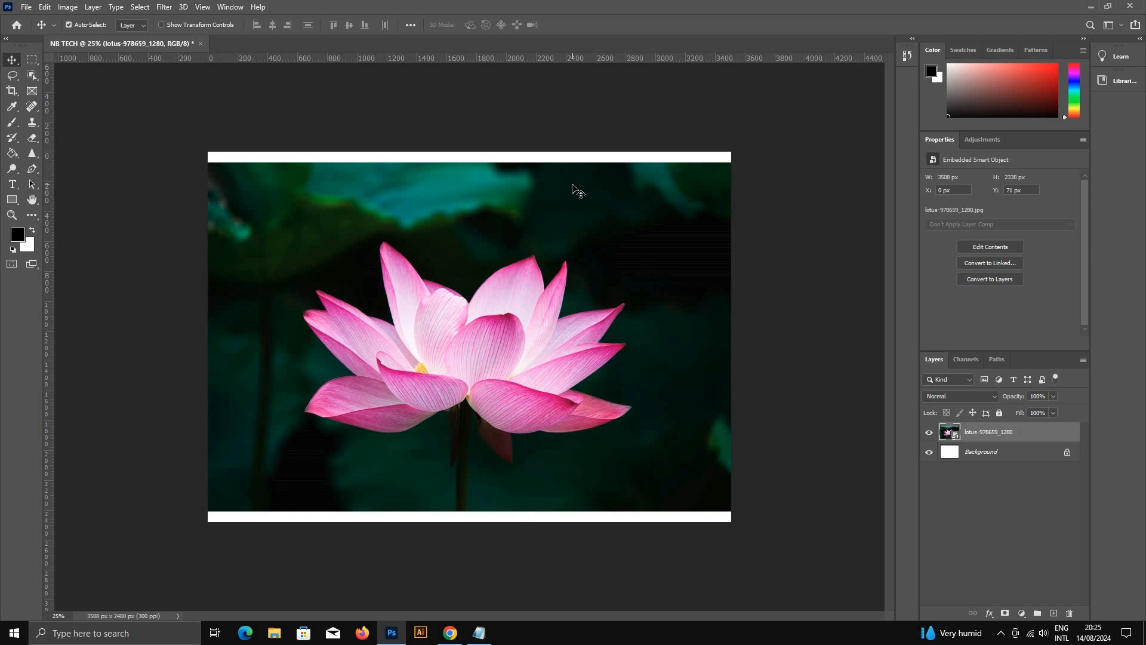
Step: Scale the lotus image proportionally to about 71% with Free Transform so it covers the whole canvas
key(ctrl)
key(ctrl+t)
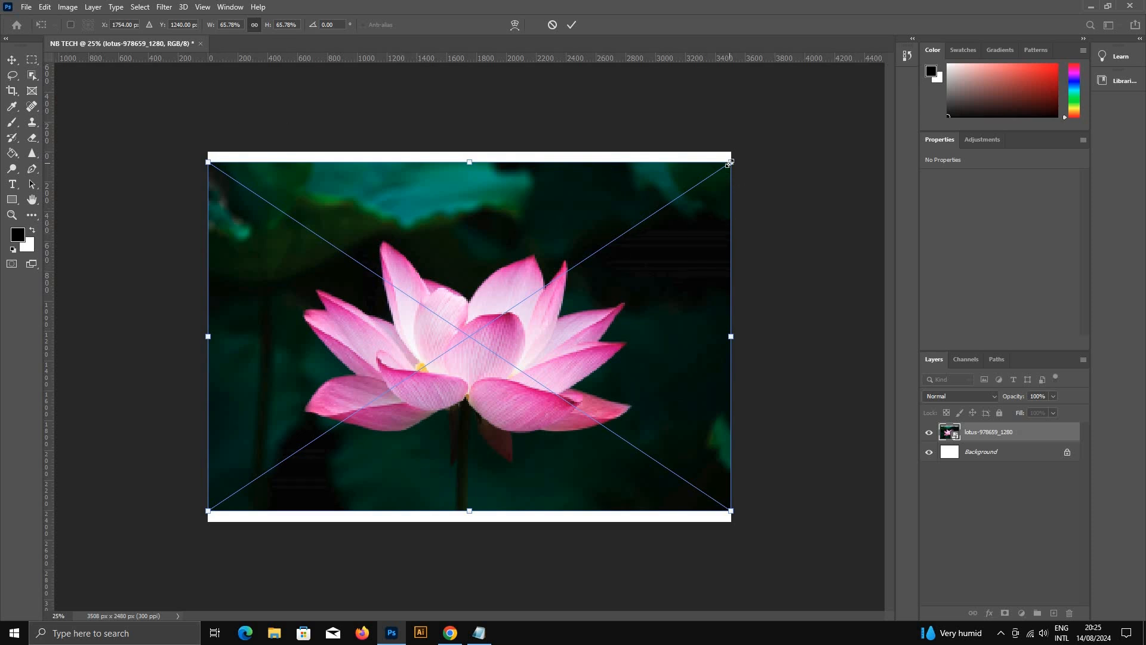
drag(729, 162, 751, 148)
drag(207, 510, 187, 521)
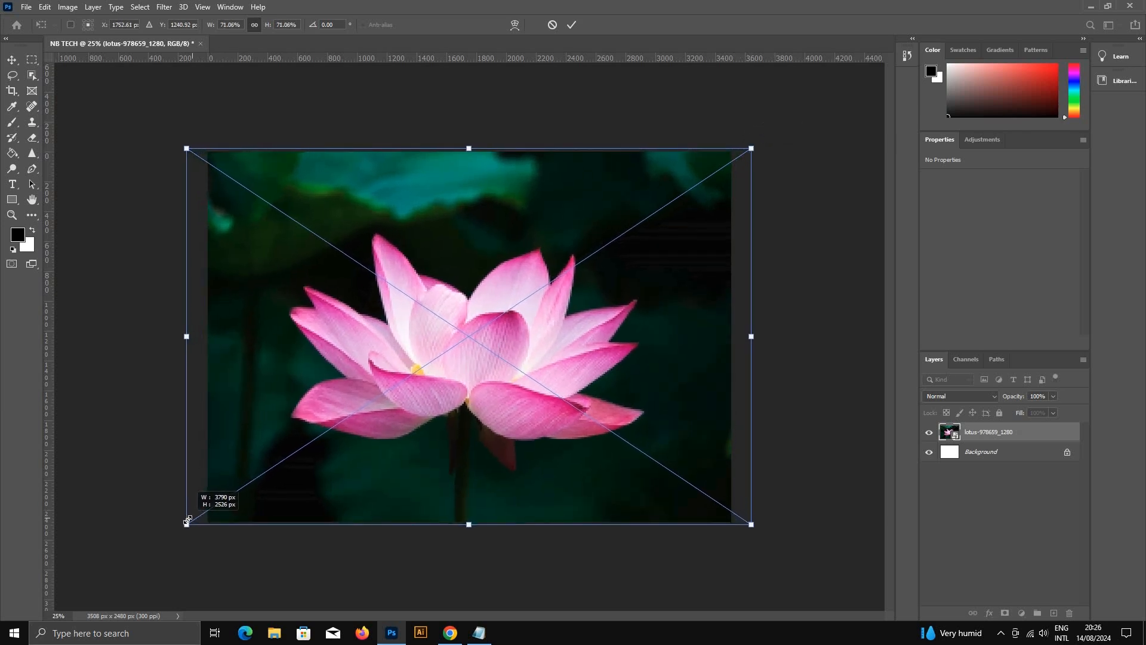
click(571, 26)
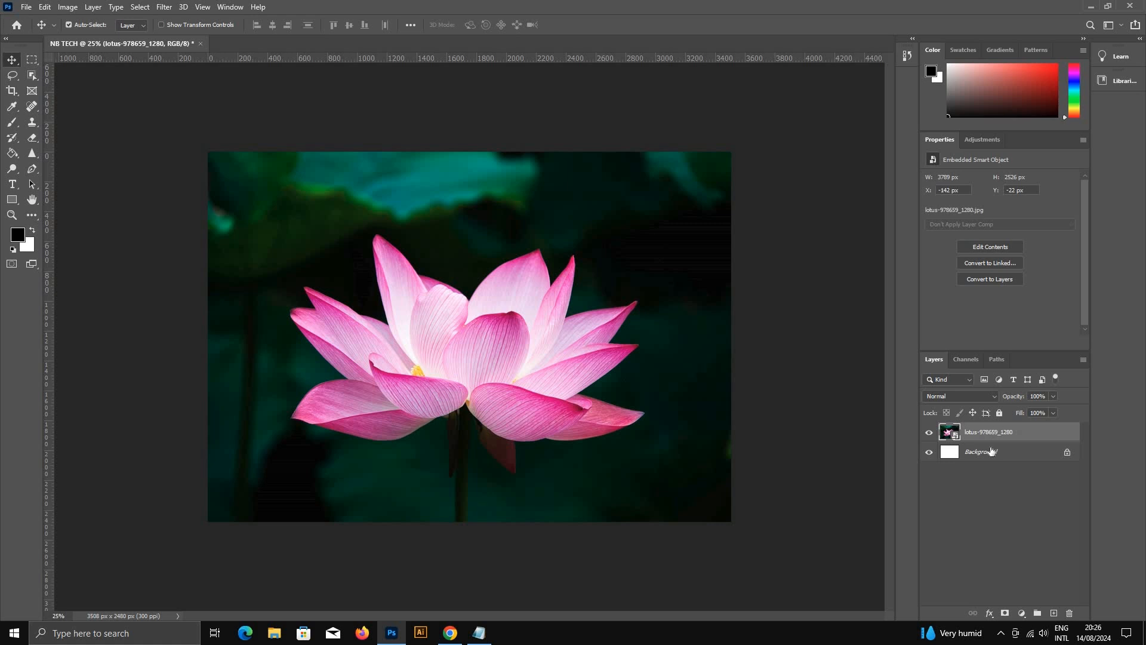
Step: Toggle the lotus layer's visibility repeatedly to compare the canvas with and without the image
click(930, 433)
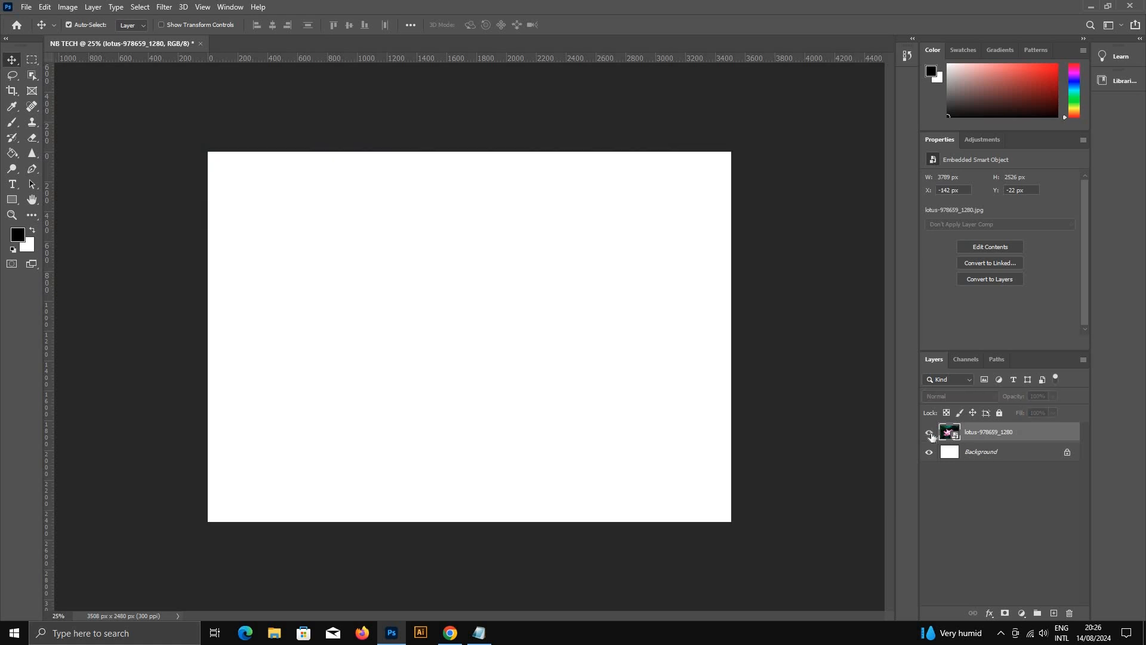
click(929, 433)
click(930, 433)
click(929, 433)
click(930, 433)
click(930, 433)
click(930, 434)
click(537, 314)
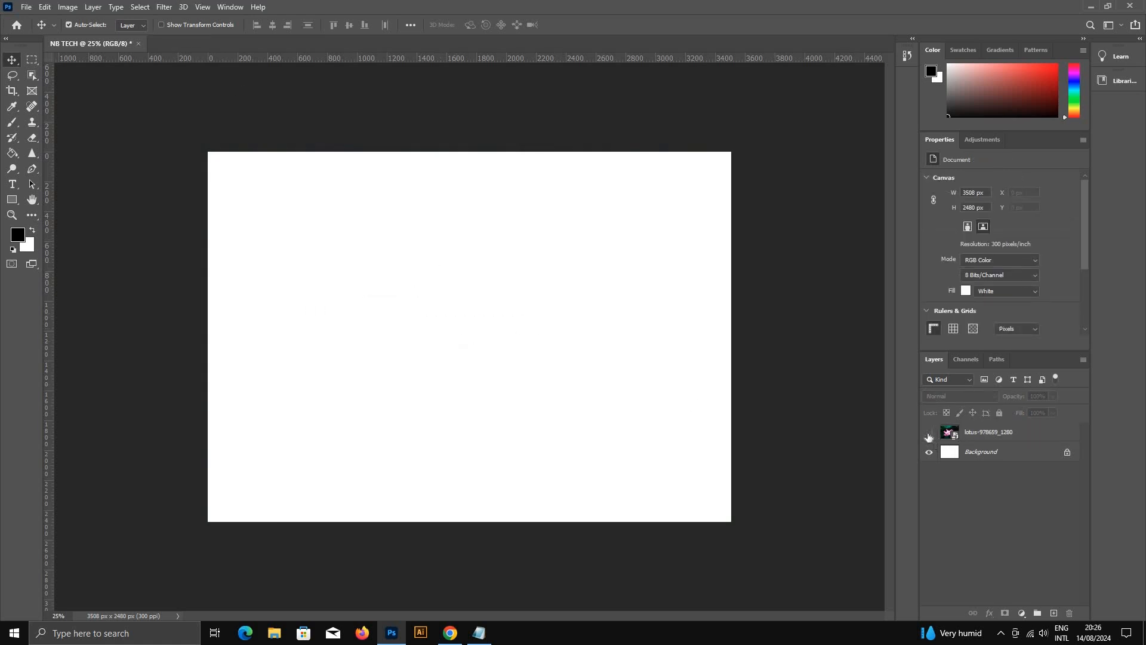
click(929, 435)
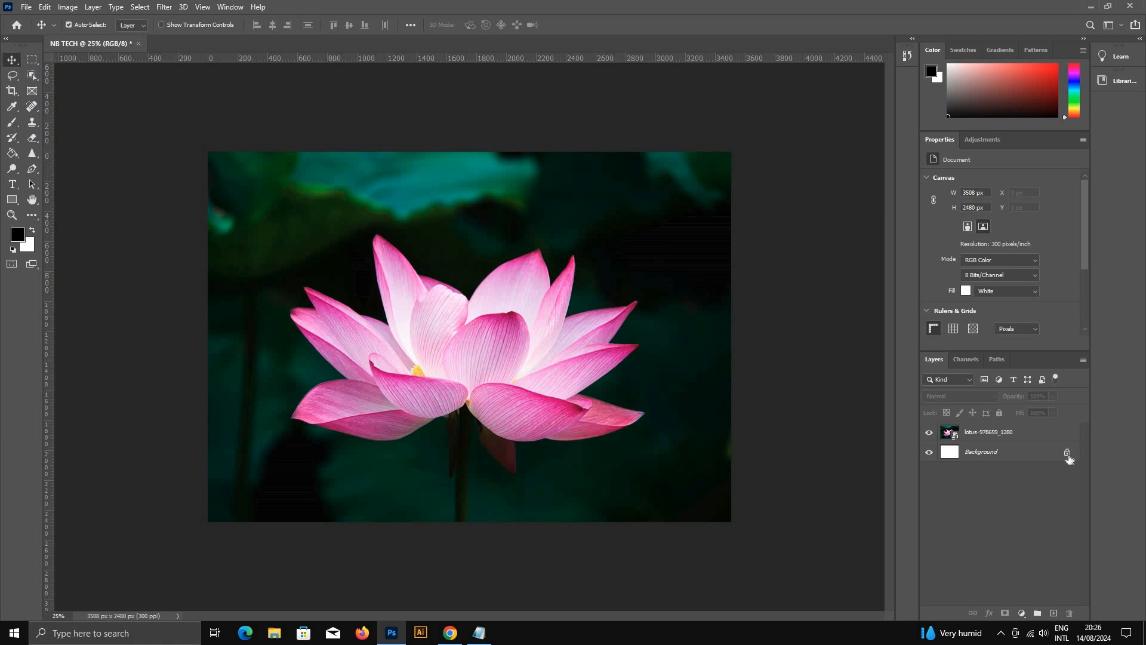
Step: With the lotus layer hidden, unlock the Background as Layer 0, try moving it, and undo the unlocking
click(928, 433)
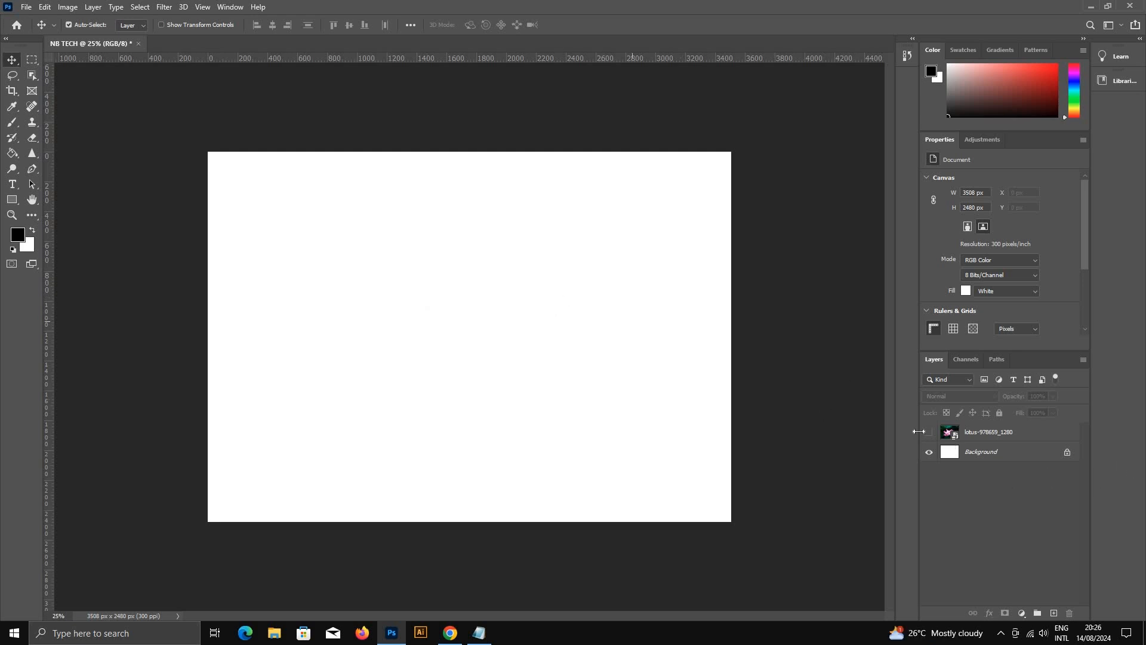
double_click(1037, 456)
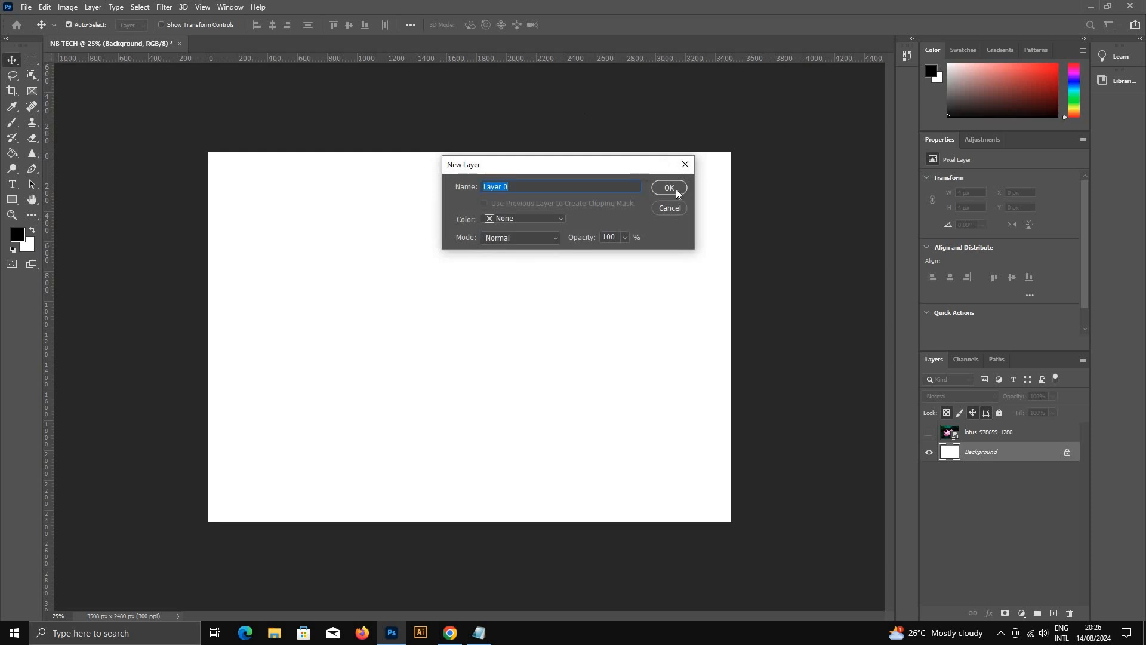
click(669, 188)
drag(592, 352, 684, 404)
drag(427, 302, 603, 263)
key(z)
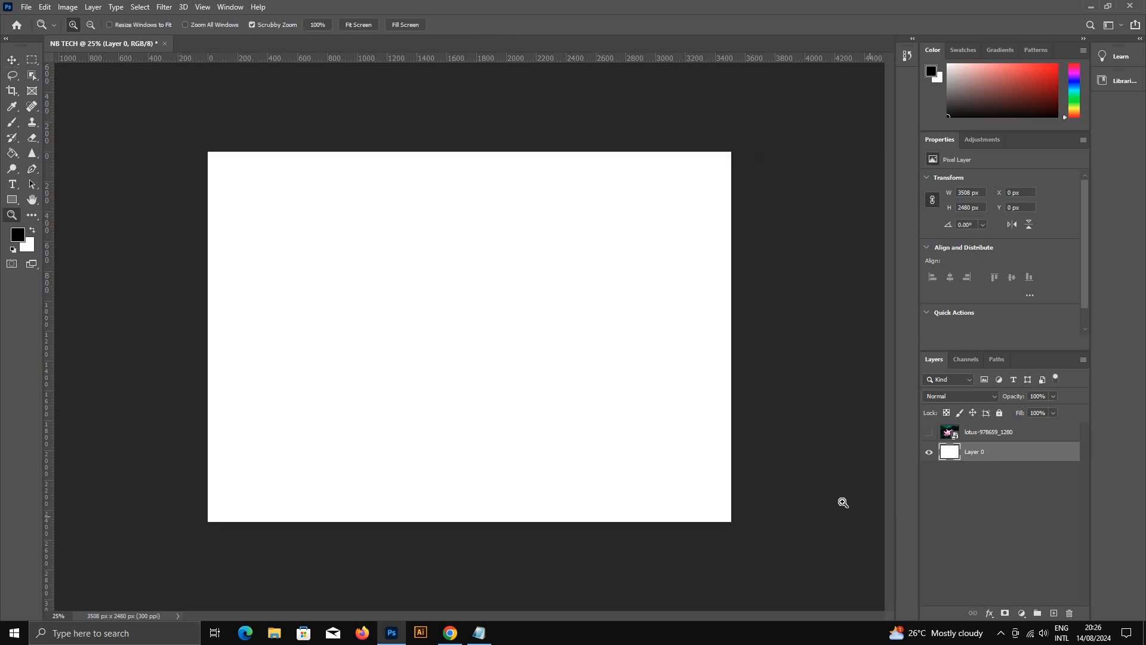
key(ctrl+z)
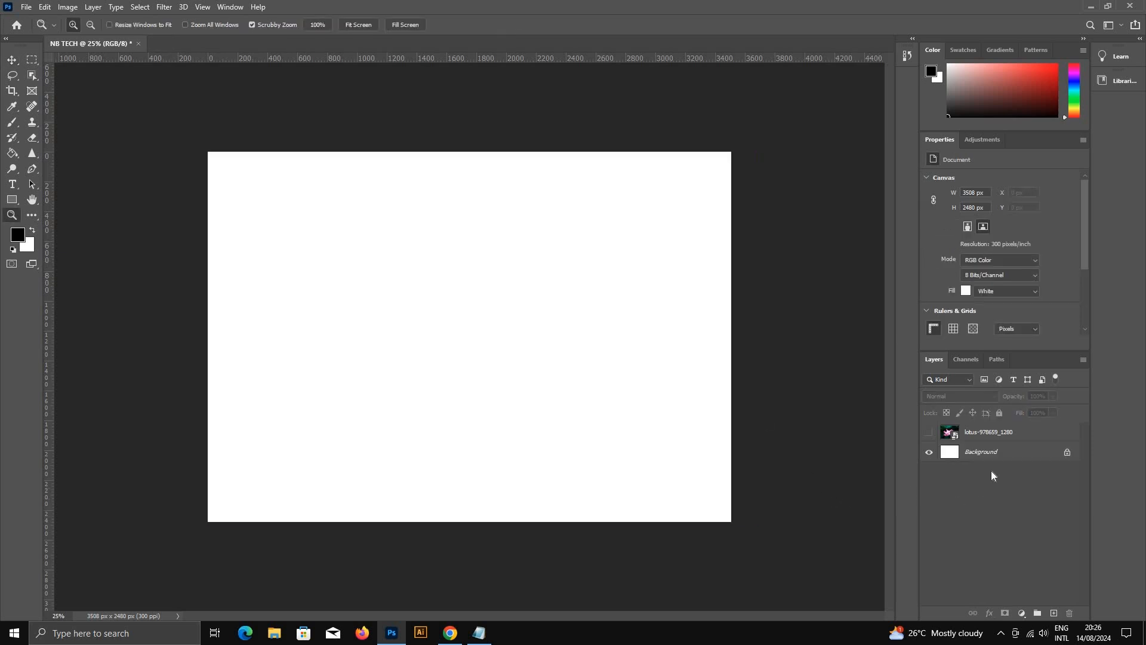
Step: Return to the Move tool and make the lotus layer visible again
click(583, 320)
click(12, 59)
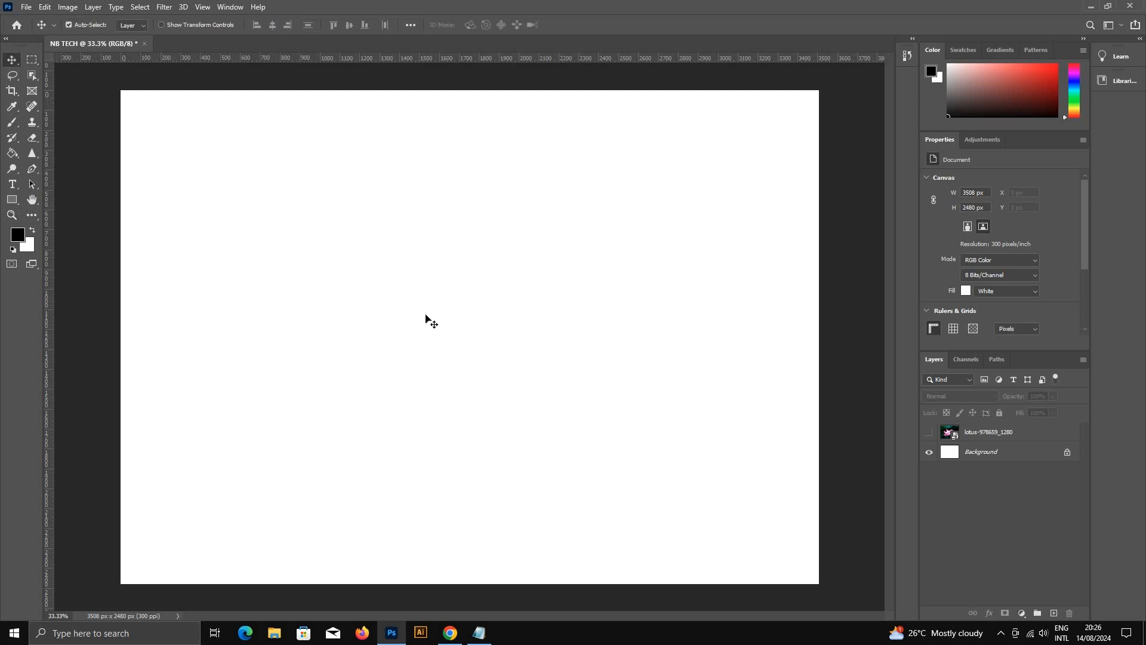
scroll(649, 423, up, 1)
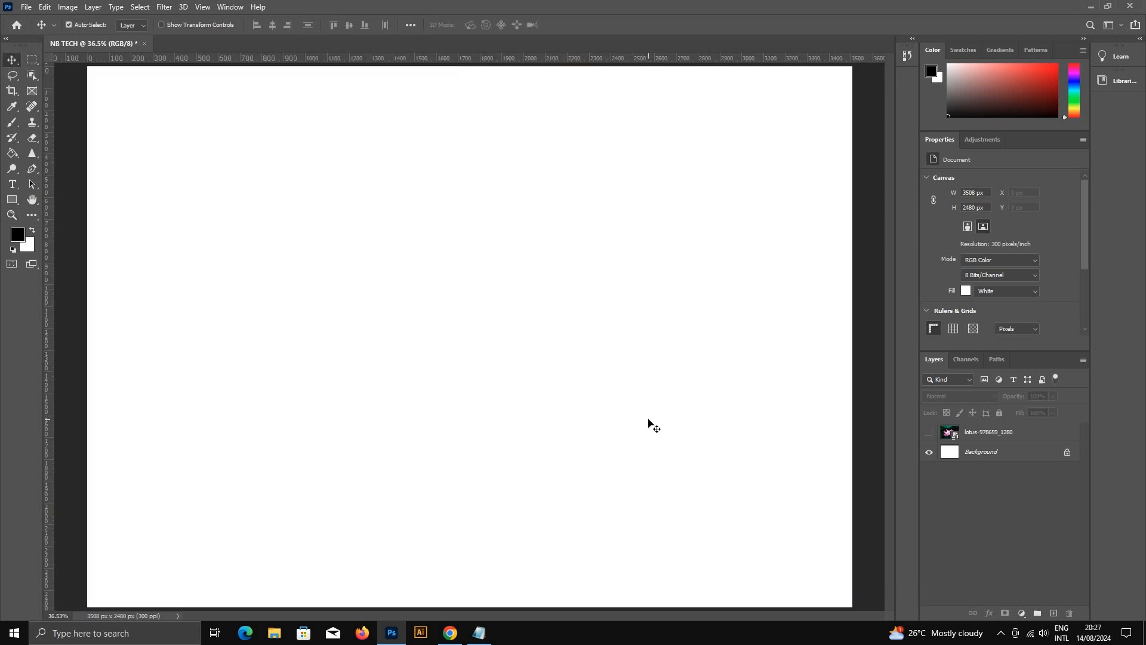
click(928, 432)
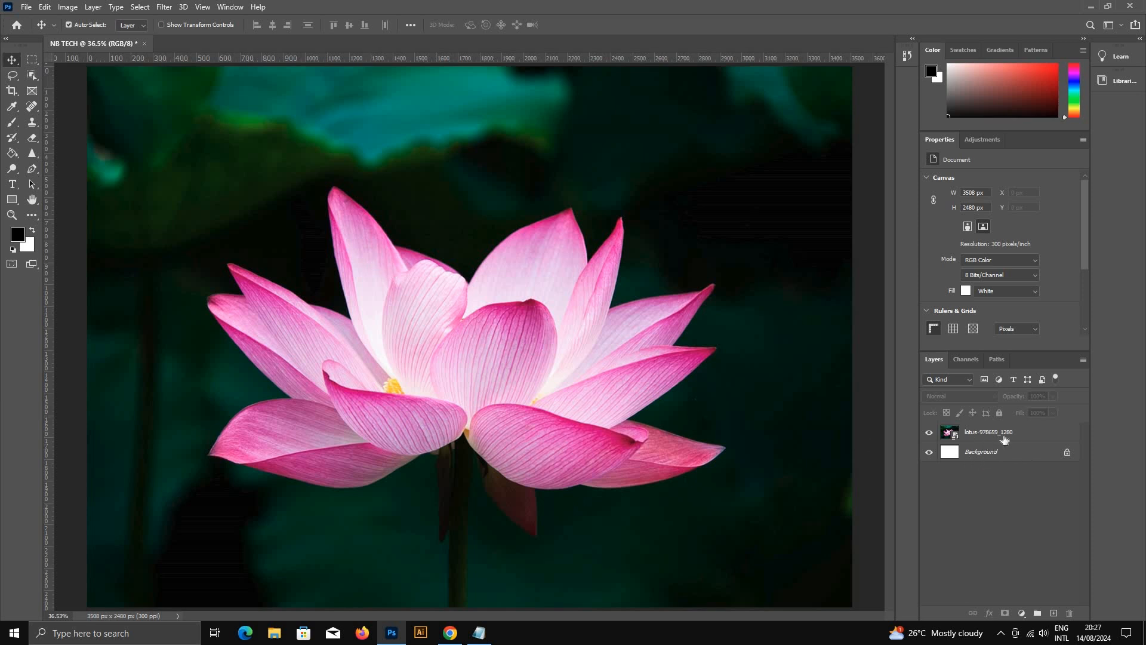
Step: Try a Hue/Saturation adjustment on the lotus layer with hue +41 and saturation -33, and cancel it
click(1038, 437)
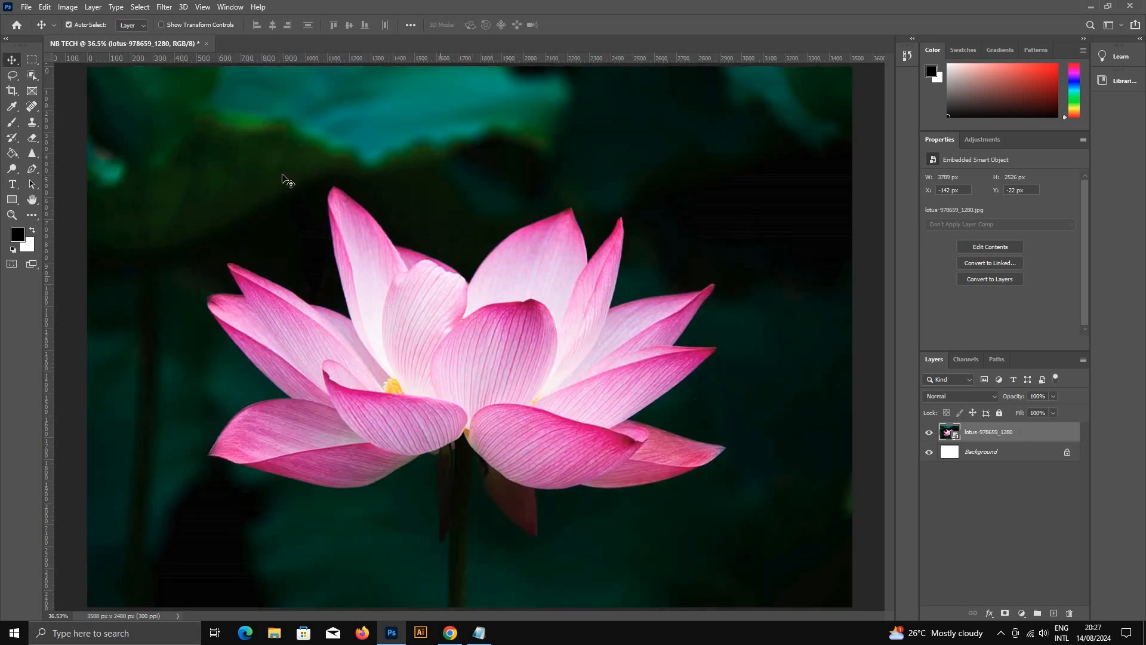
click(68, 7)
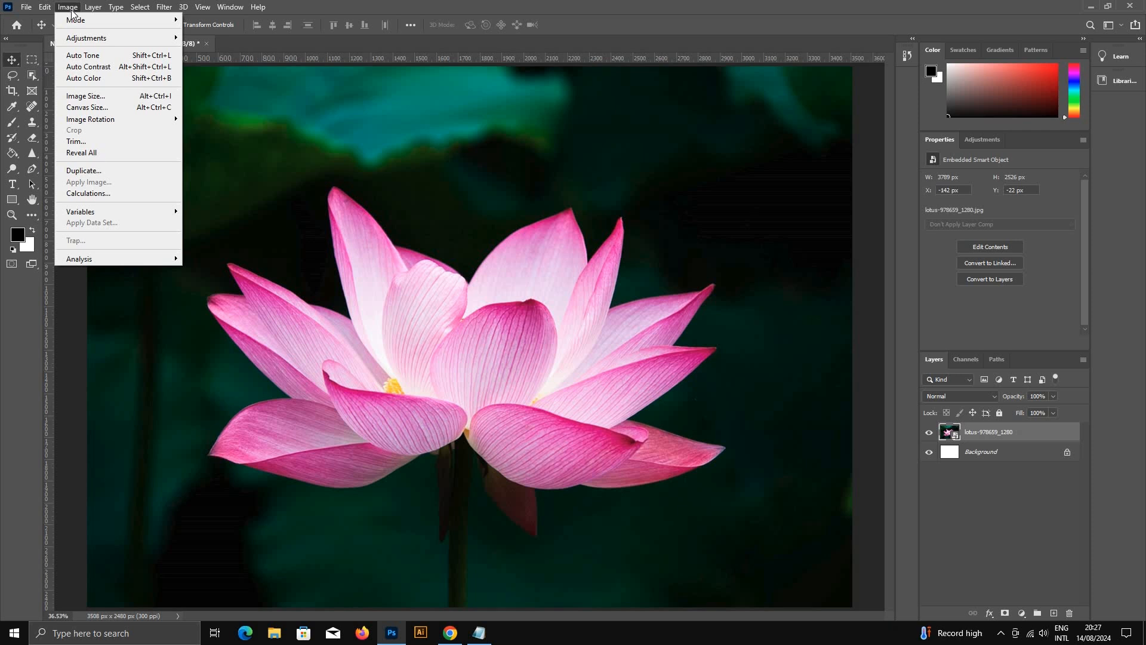
mouse_move(75, 37)
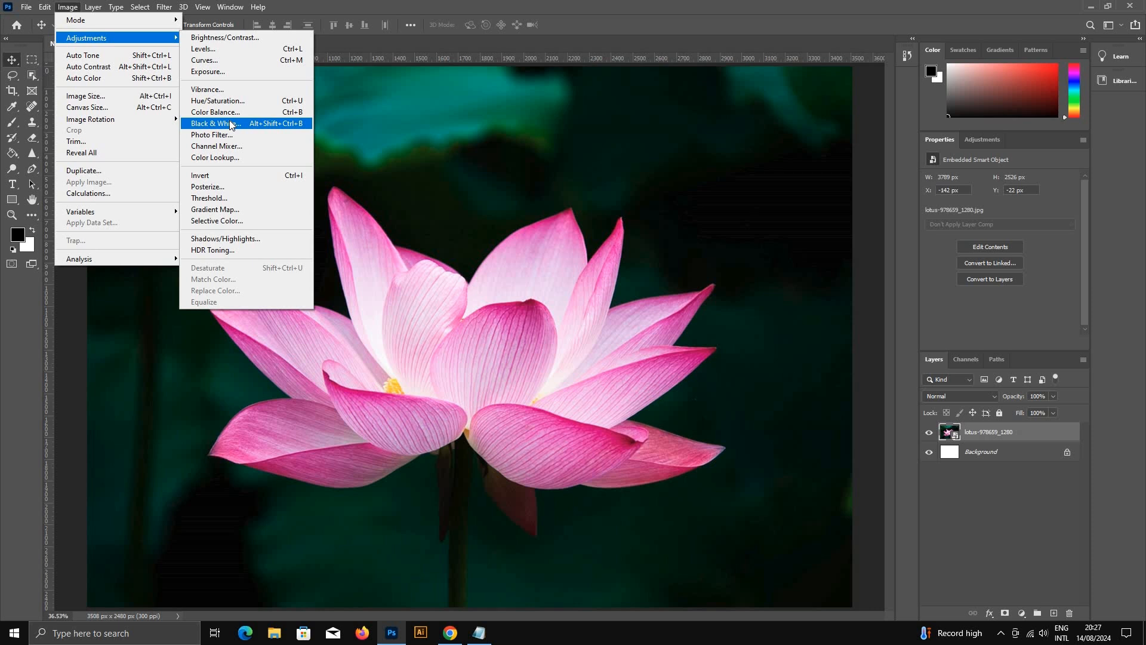
click(219, 102)
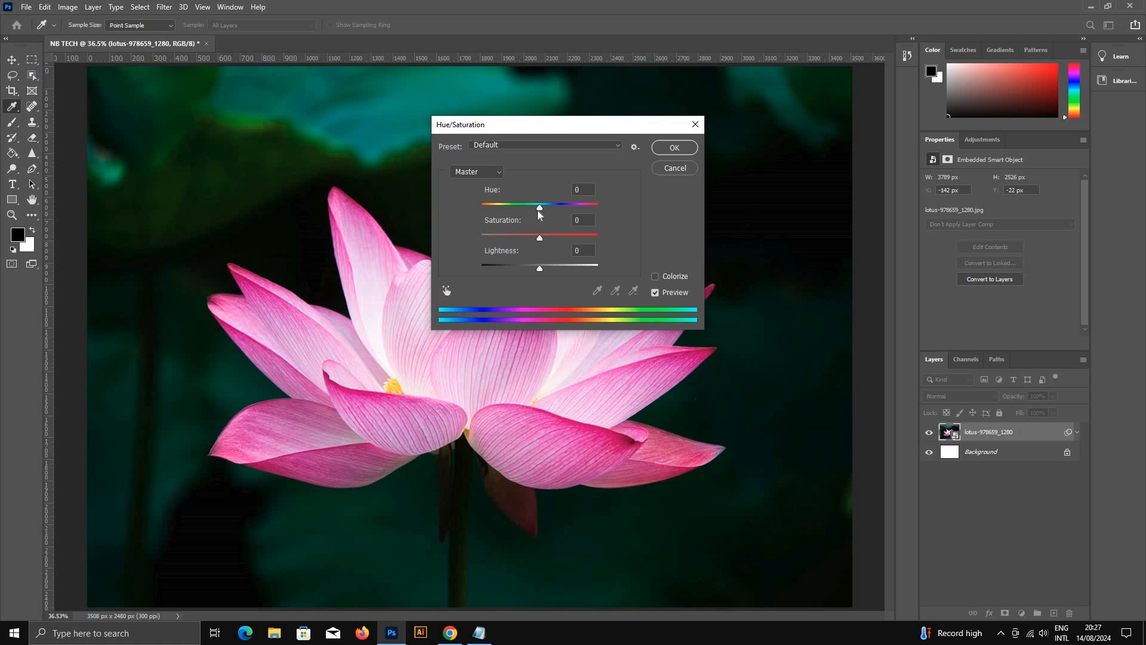
drag(540, 208, 522, 241)
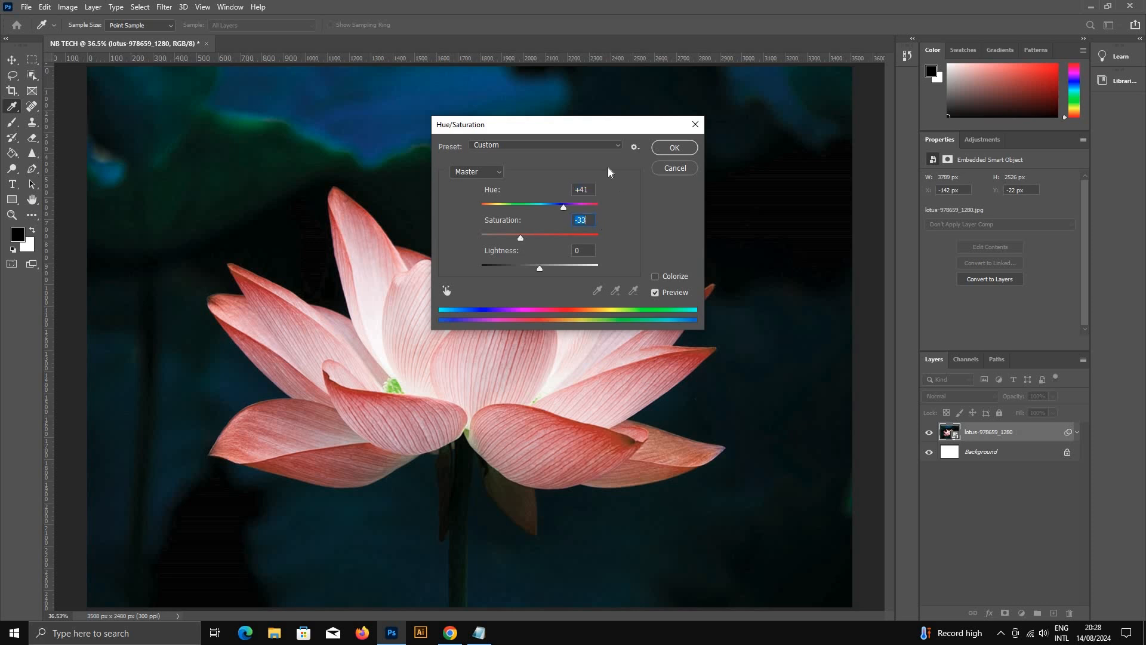
click(668, 170)
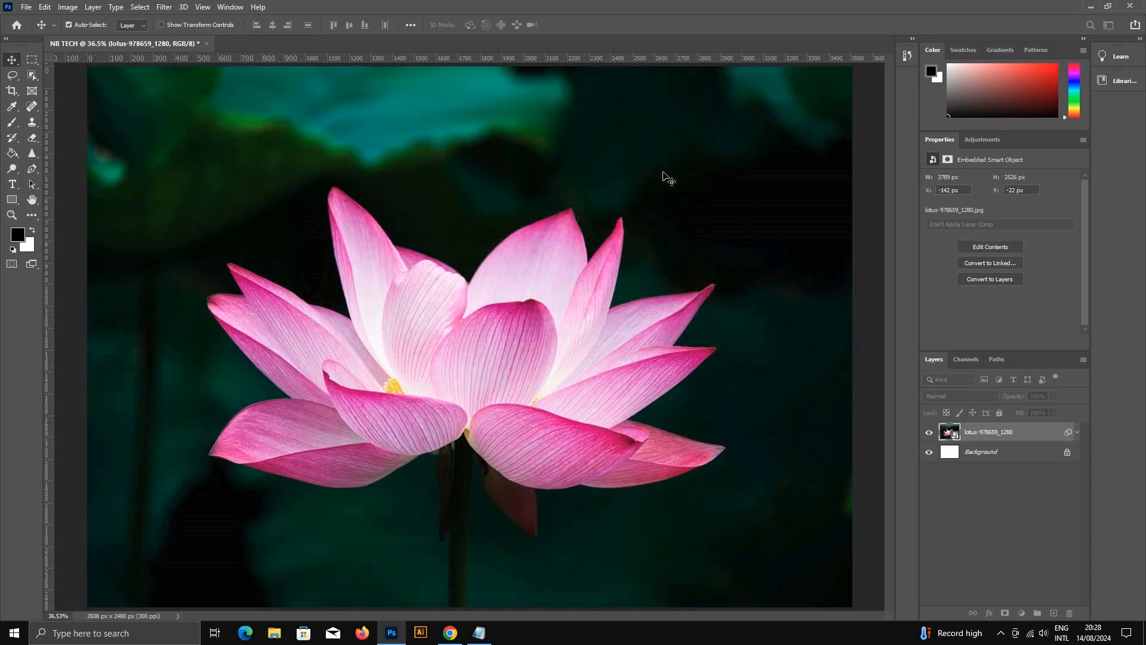
Step: Apply a midtone Color Balance adjustment of +44, +50 and -27 to the lotus layer
click(67, 8)
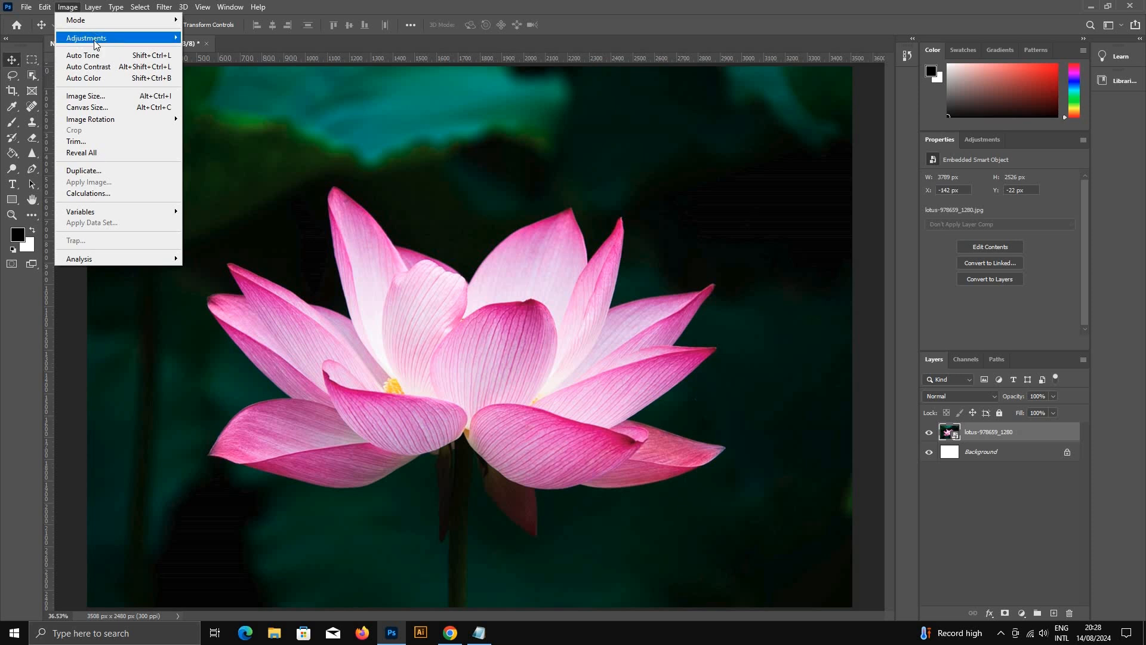
click(284, 115)
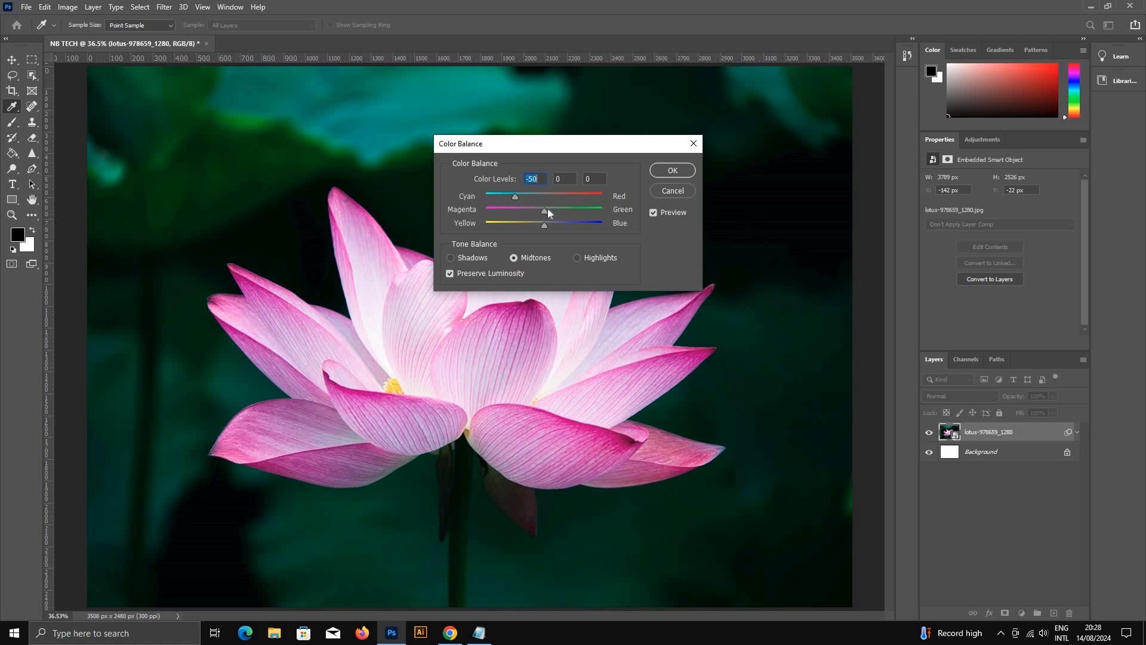
mouse_move(575, 211)
mouse_down()
mouse_move(529, 225)
mouse_move(529, 209)
mouse_move(571, 195)
mouse_up()
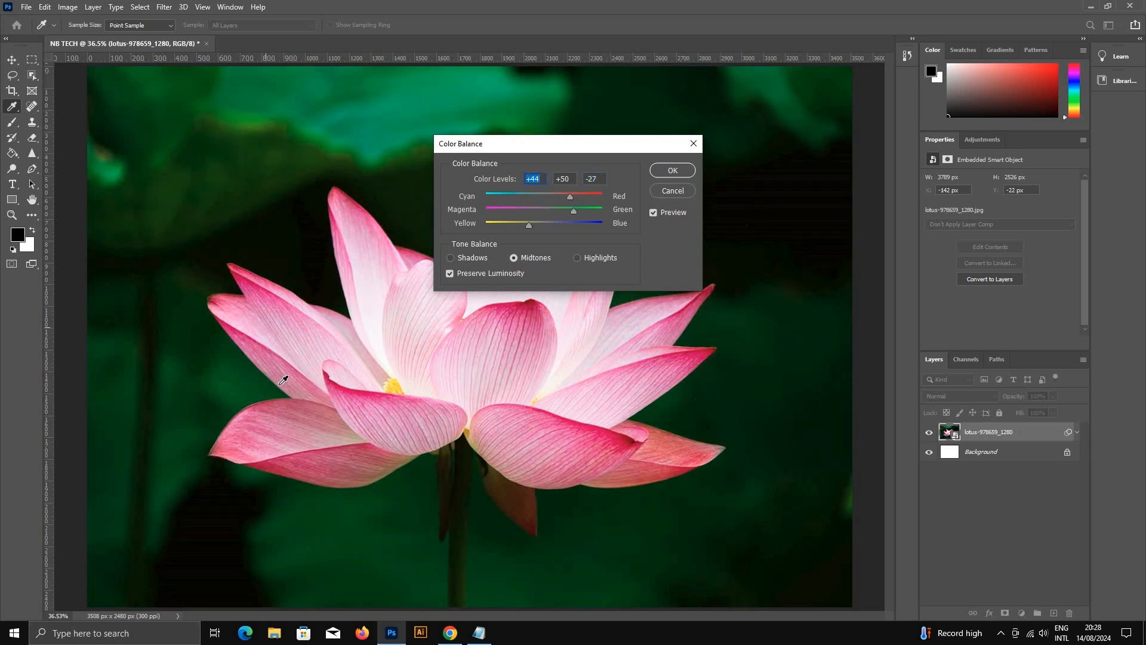
click(669, 171)
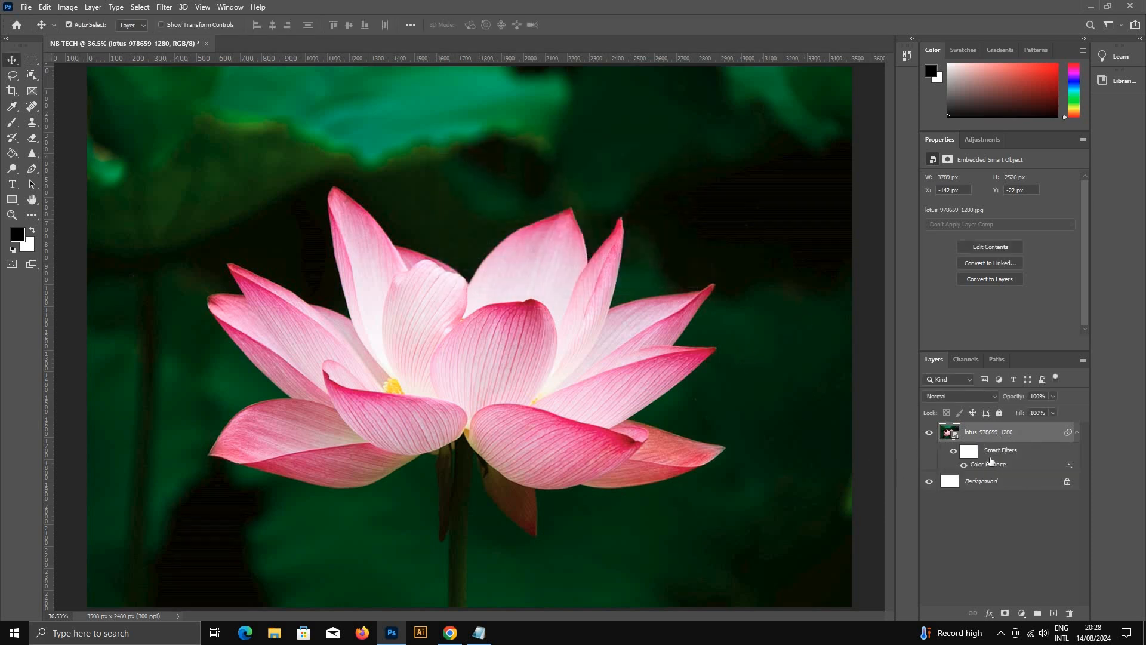
Step: Toggle the lotus layer's smart filters off and on to compare the image before and after the color adjustment
click(951, 454)
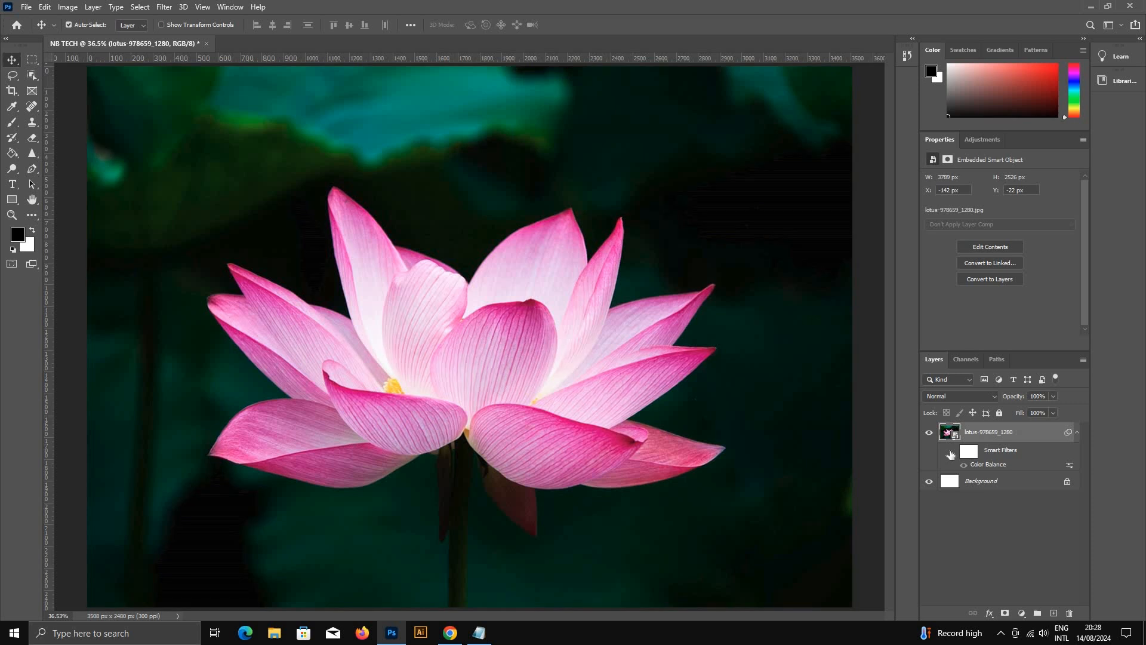
click(952, 451)
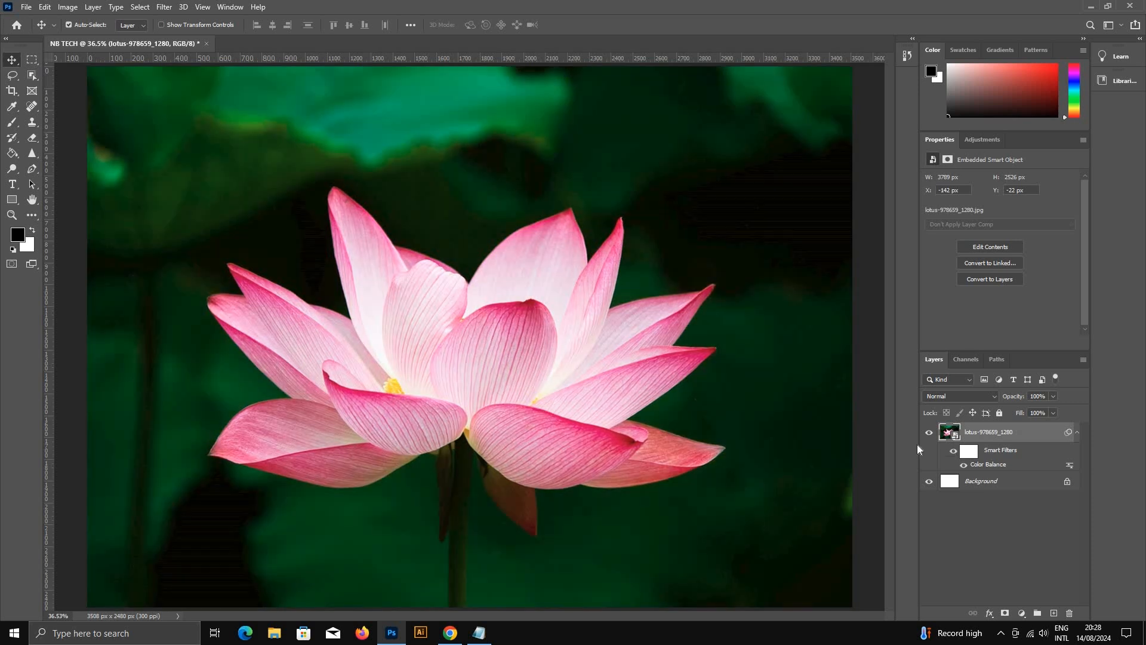
click(953, 452)
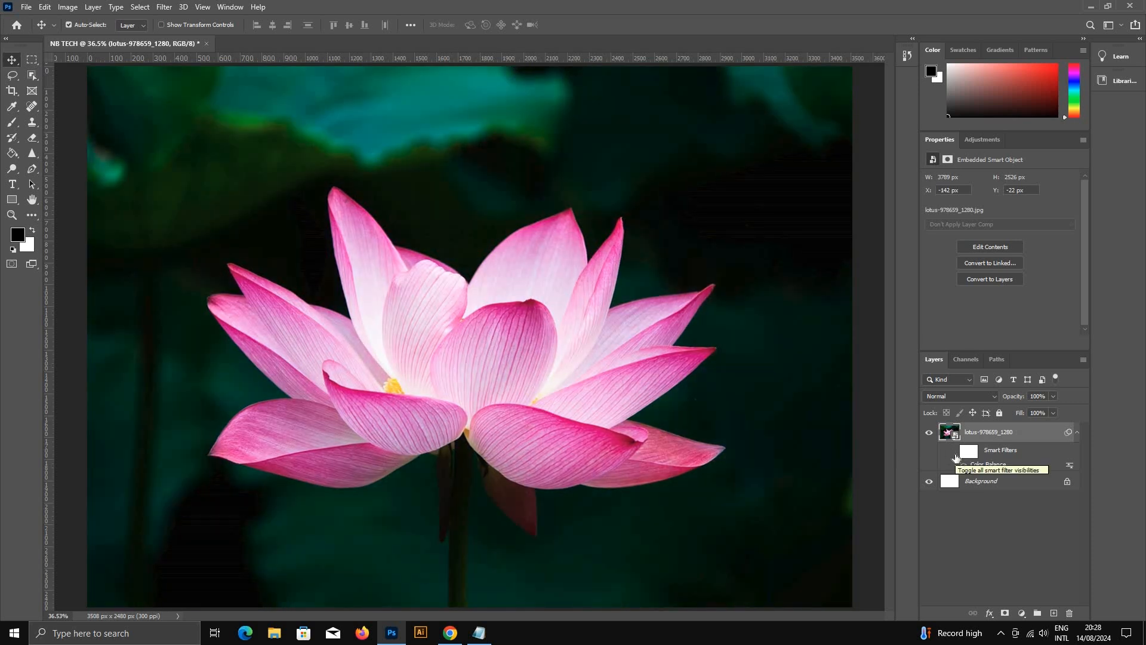
click(953, 452)
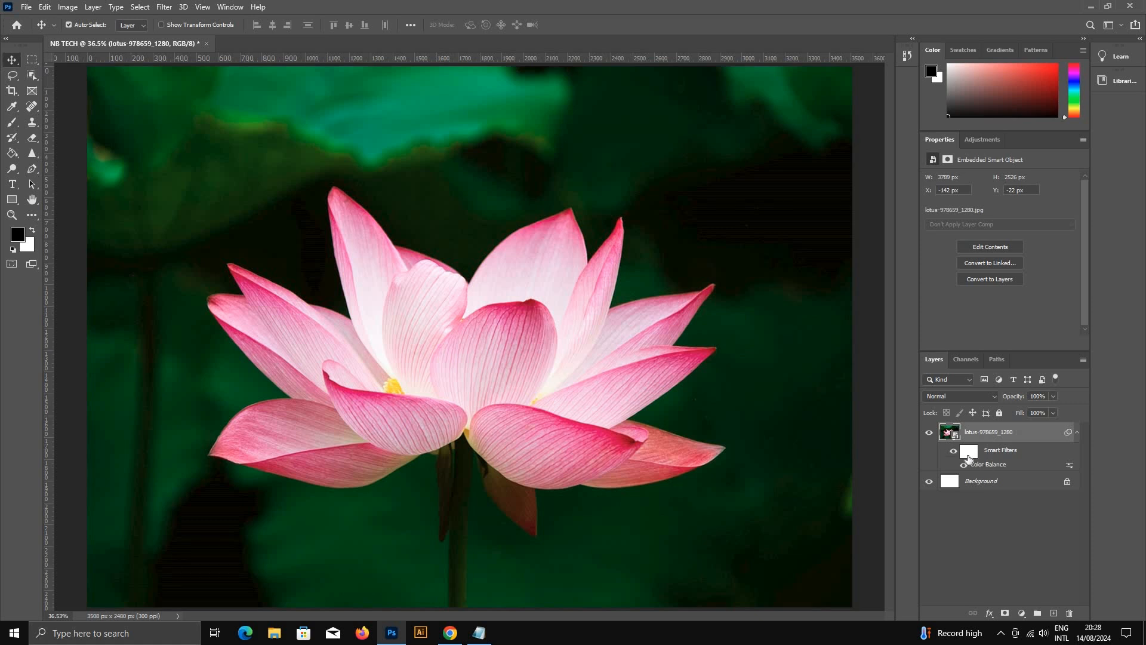
scroll(487, 310, down, 5)
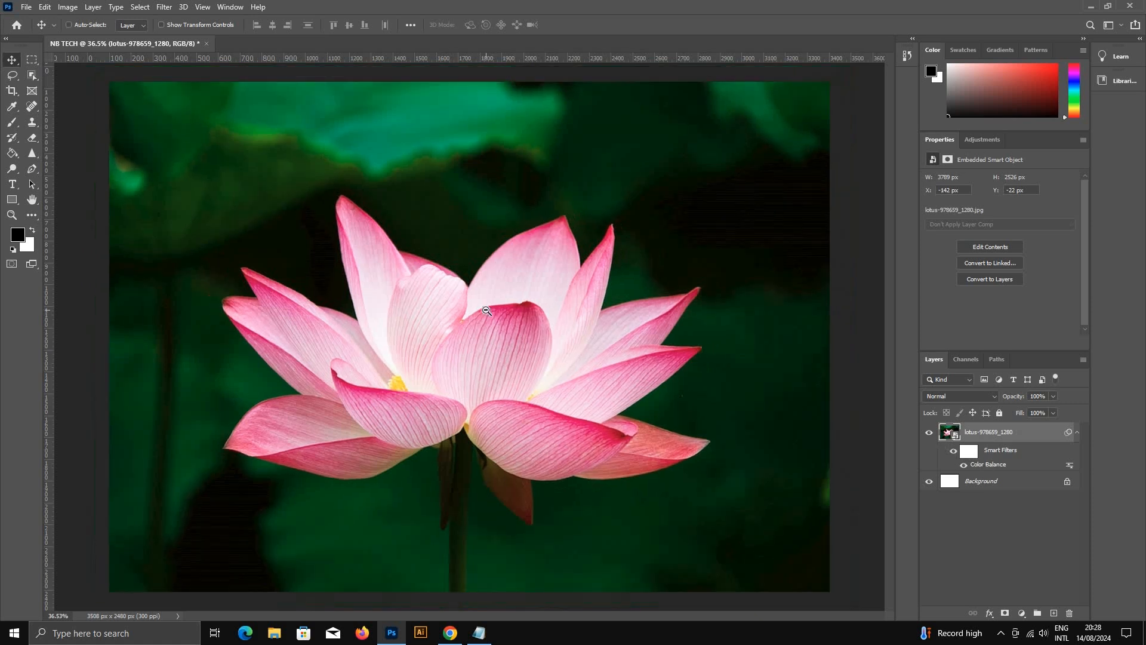
scroll(487, 311, down, 1)
scroll(486, 311, up, 1)
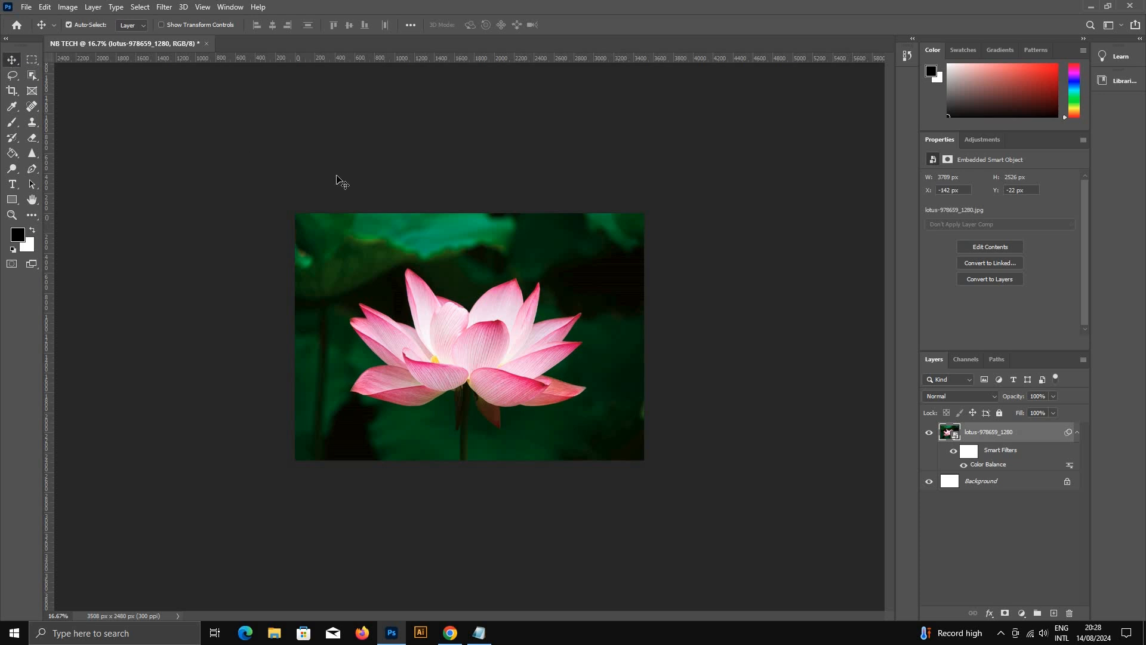
key(ctrl+space)
click(459, 330)
click(458, 330)
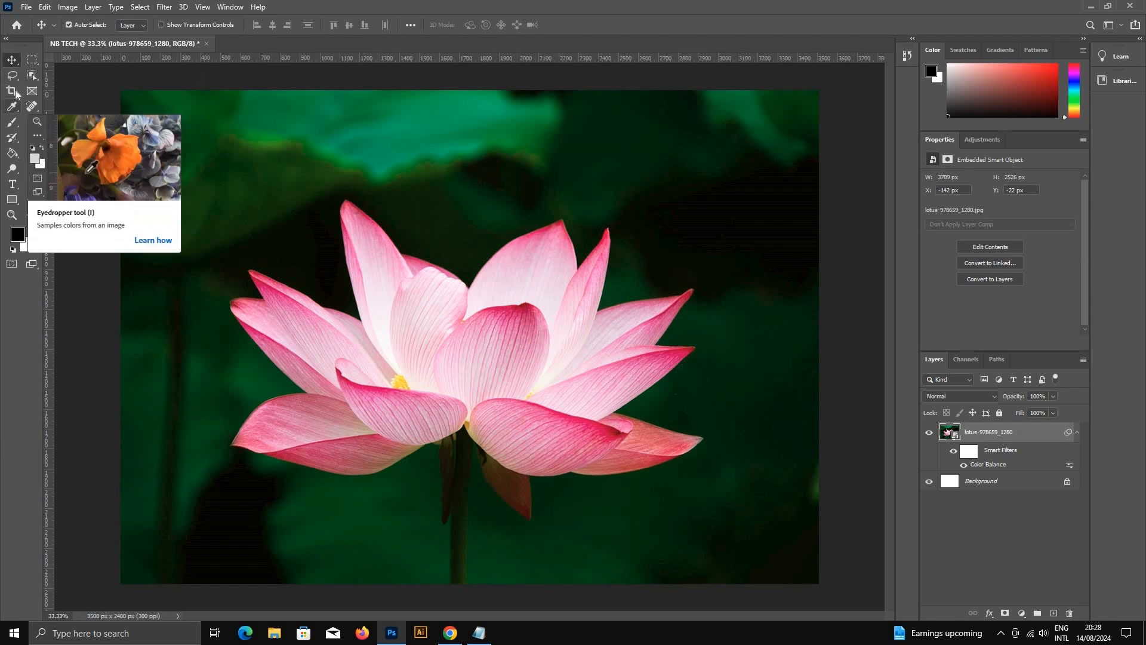
Step: Try the freehand Lasso tool along the edge of the tall petal on the flower's upper left
drag(12, 75, 52, 78)
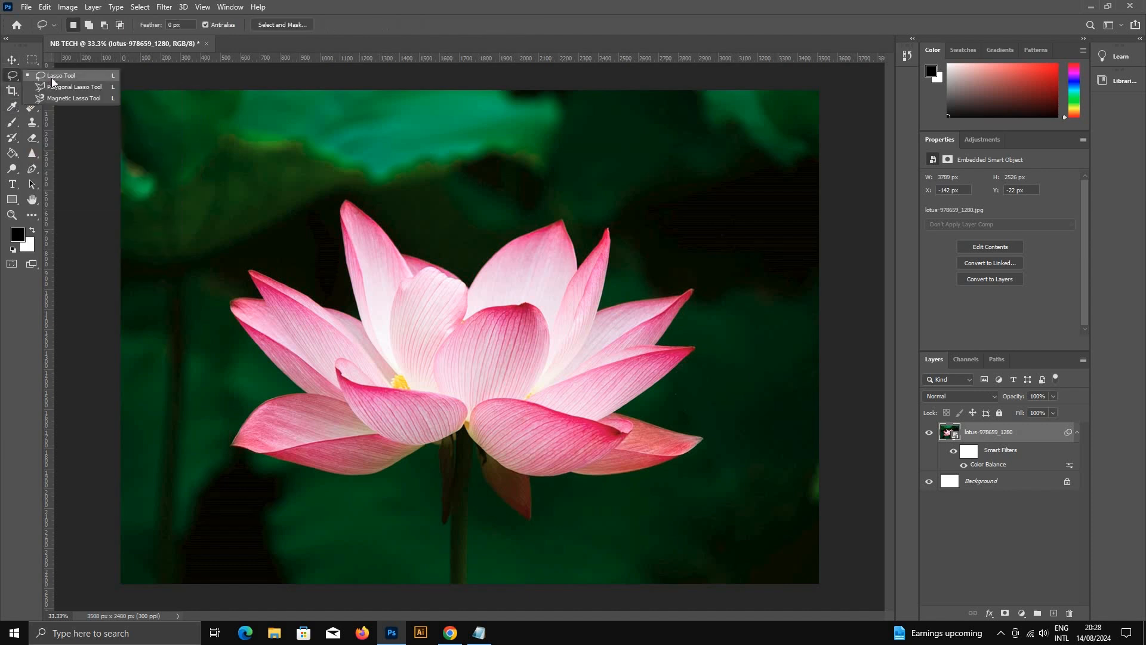
click(52, 78)
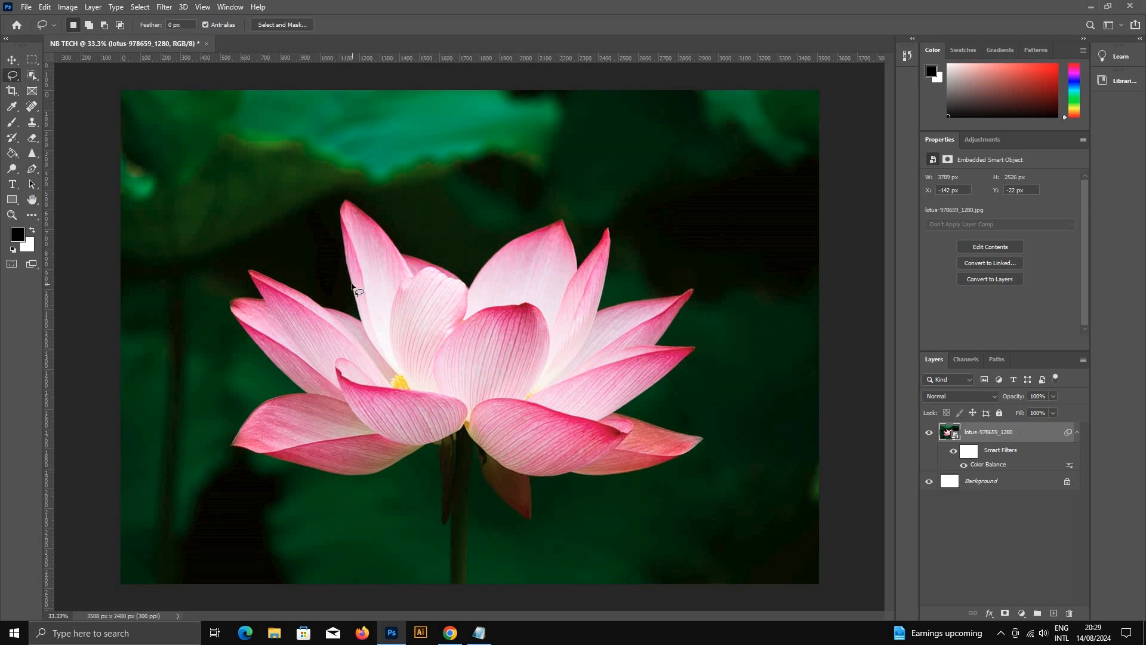
drag(345, 268, 340, 219)
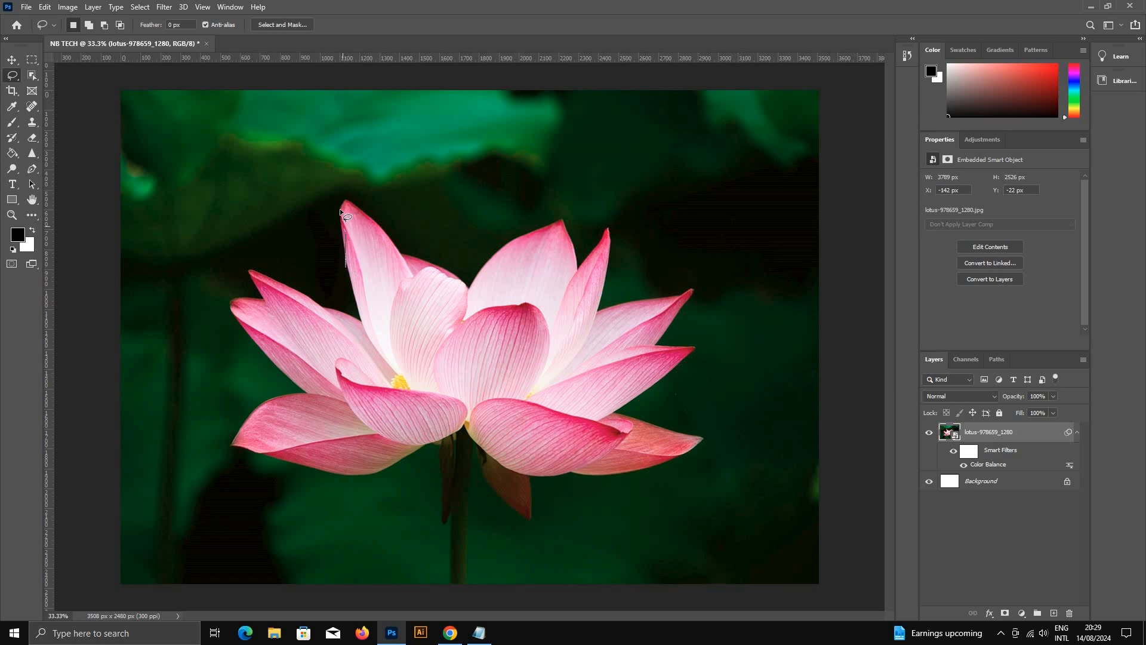
scroll(366, 257, up, 1)
click(369, 259)
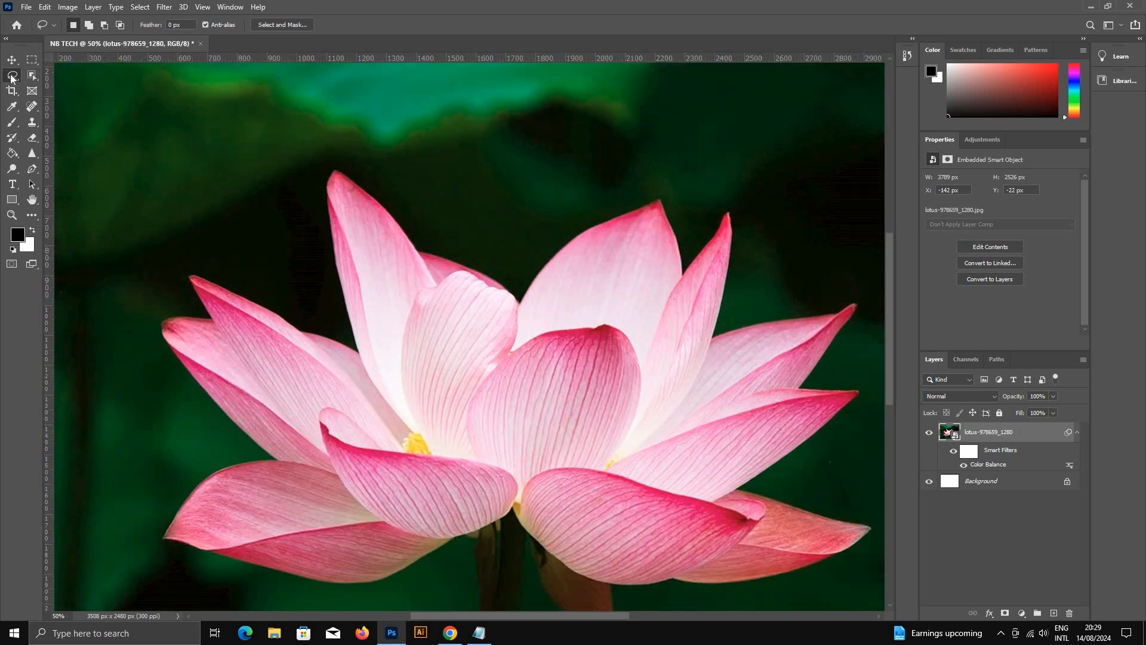
Step: Select the tall upper-left petal by tracing its full outline with the Magnetic Lasso tool
right_click(13, 76)
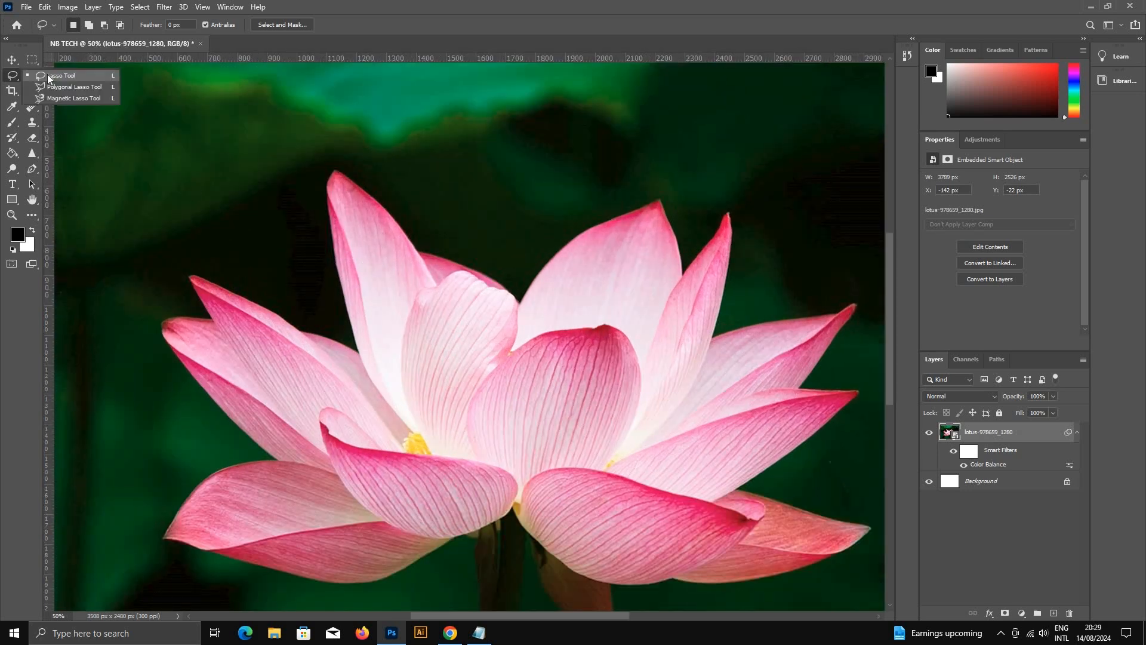
click(70, 99)
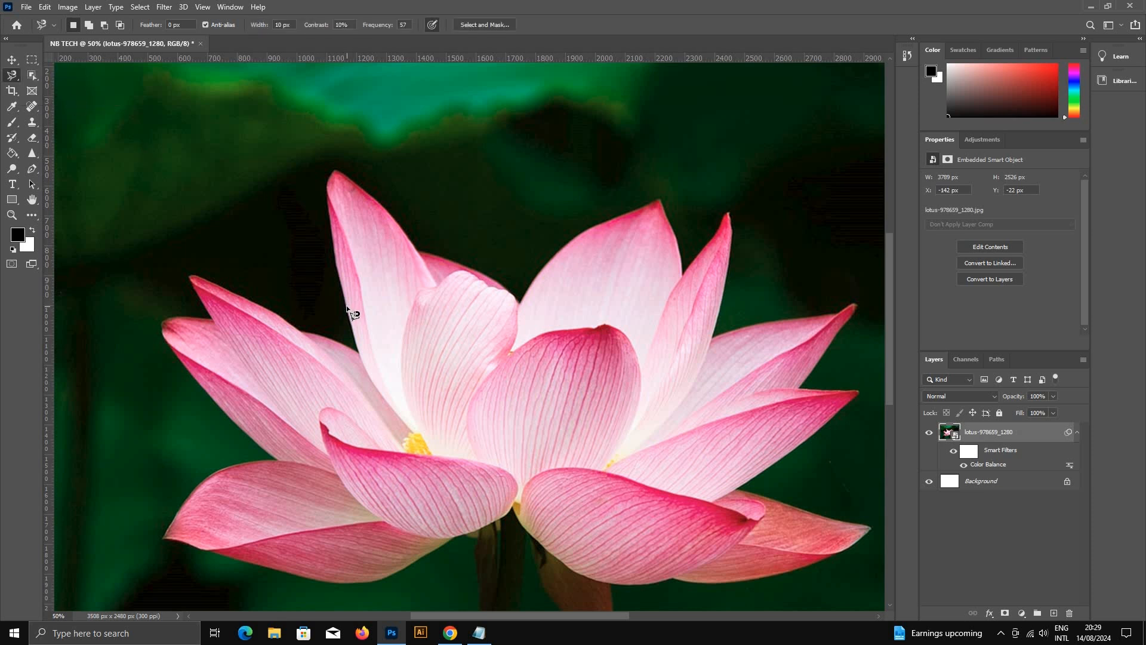
click(346, 308)
click(436, 285)
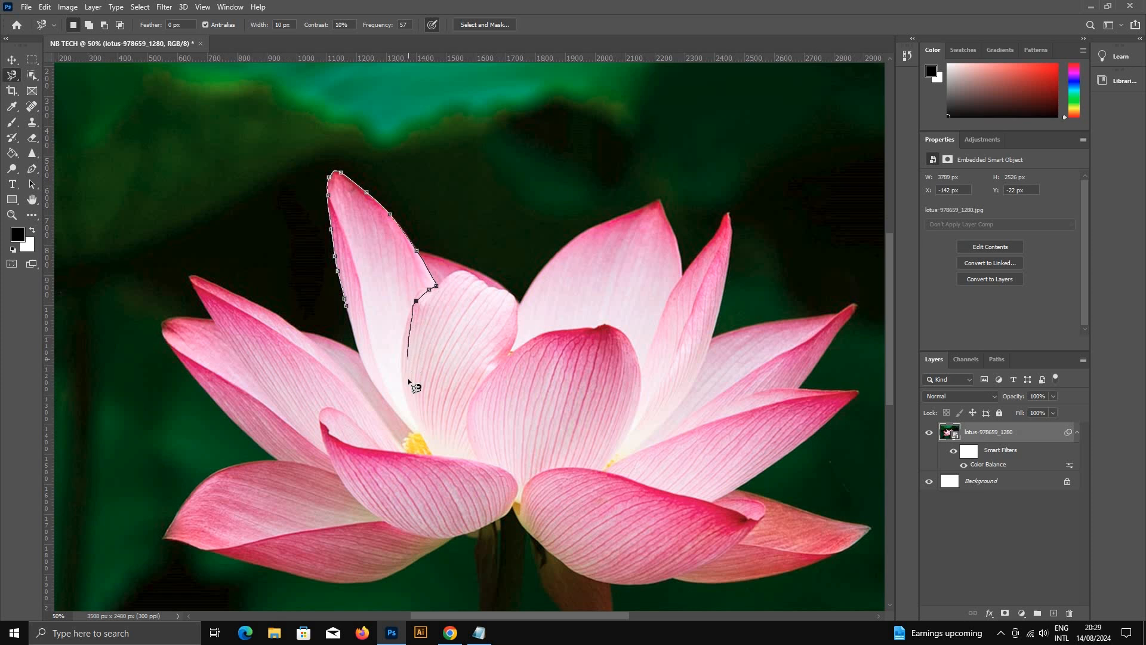
click(412, 428)
click(349, 309)
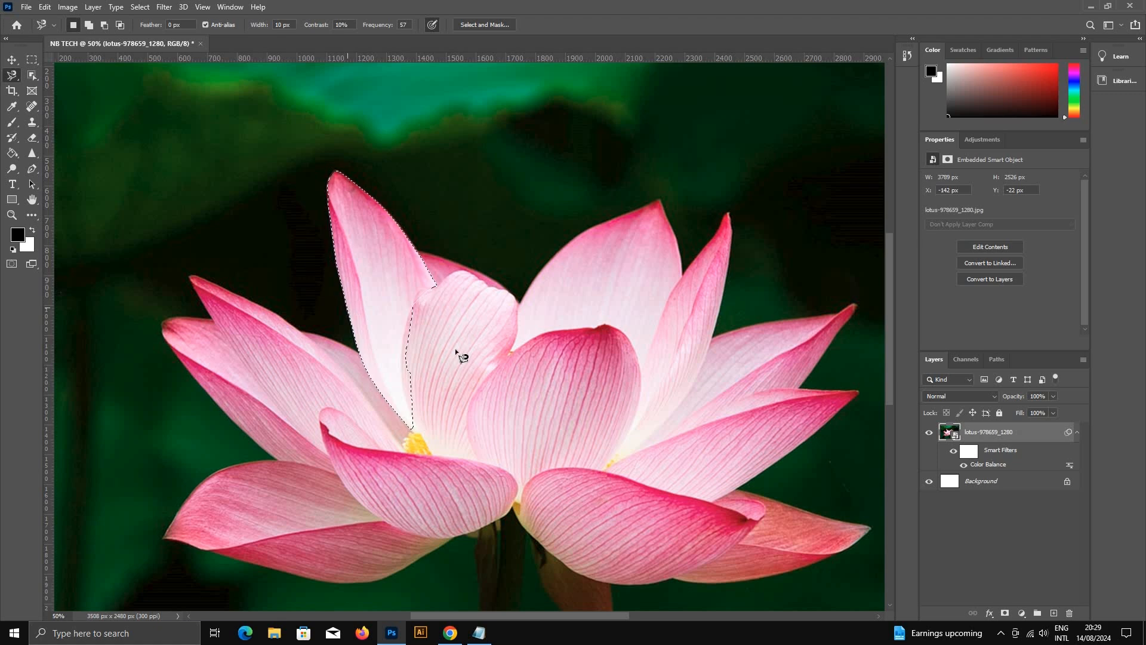
Step: Try a midtone Color Balance adjustment with the cyan-red level at -70 on the lotus layer, and cancel it
ctrl+alt+click(468, 322)
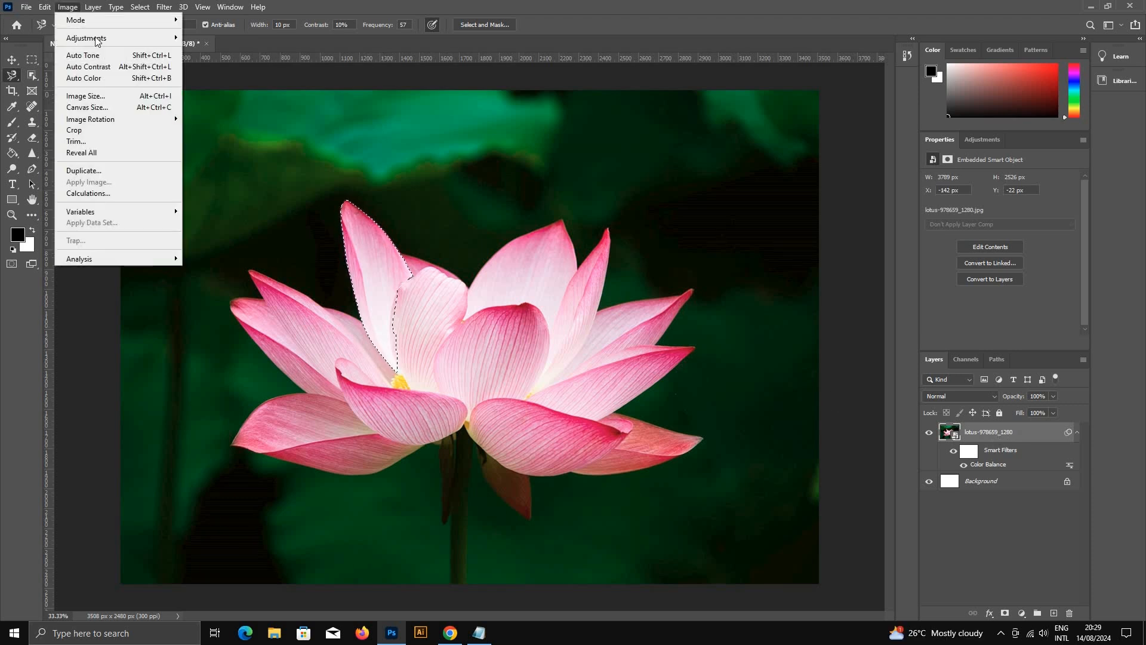
mouse_move(102, 41)
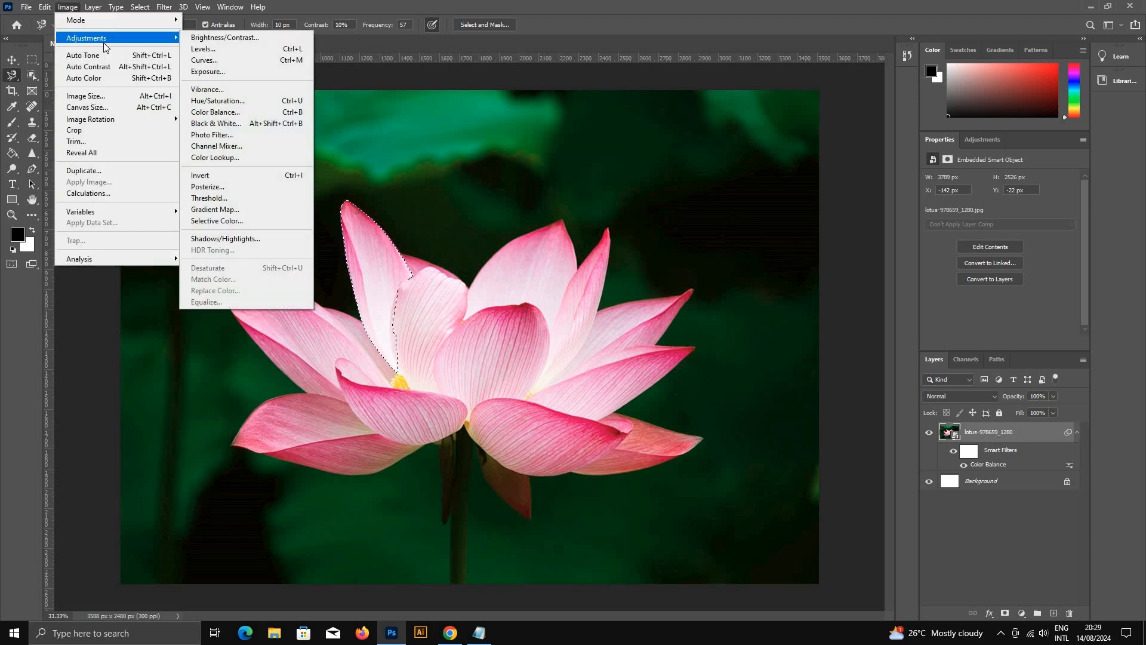
click(254, 118)
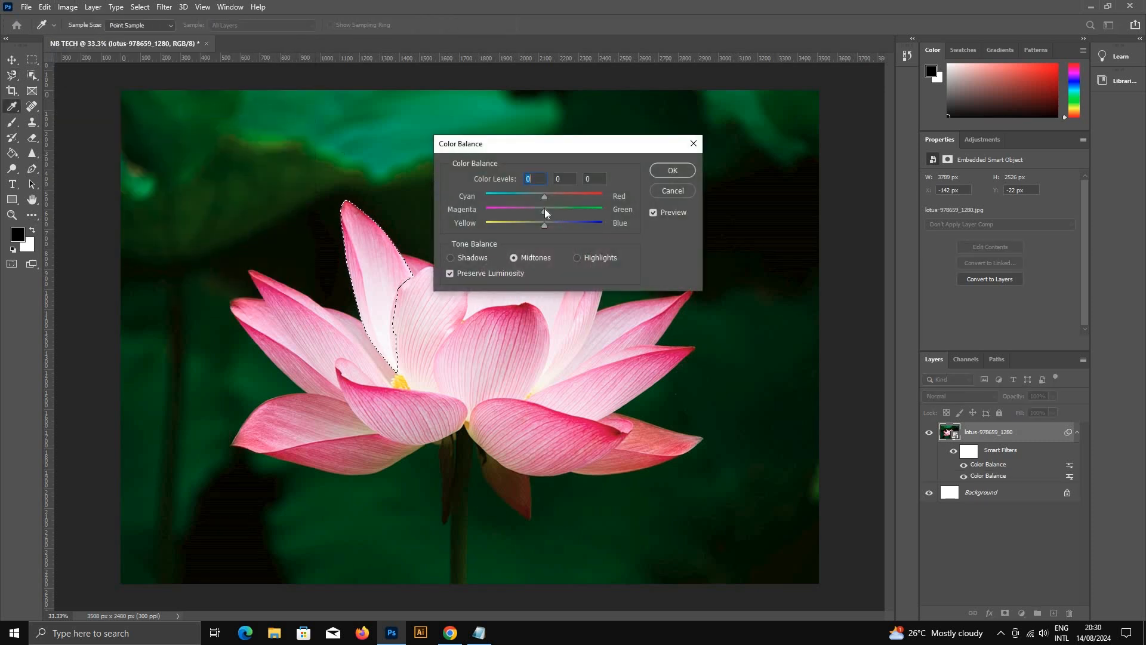
click(521, 192)
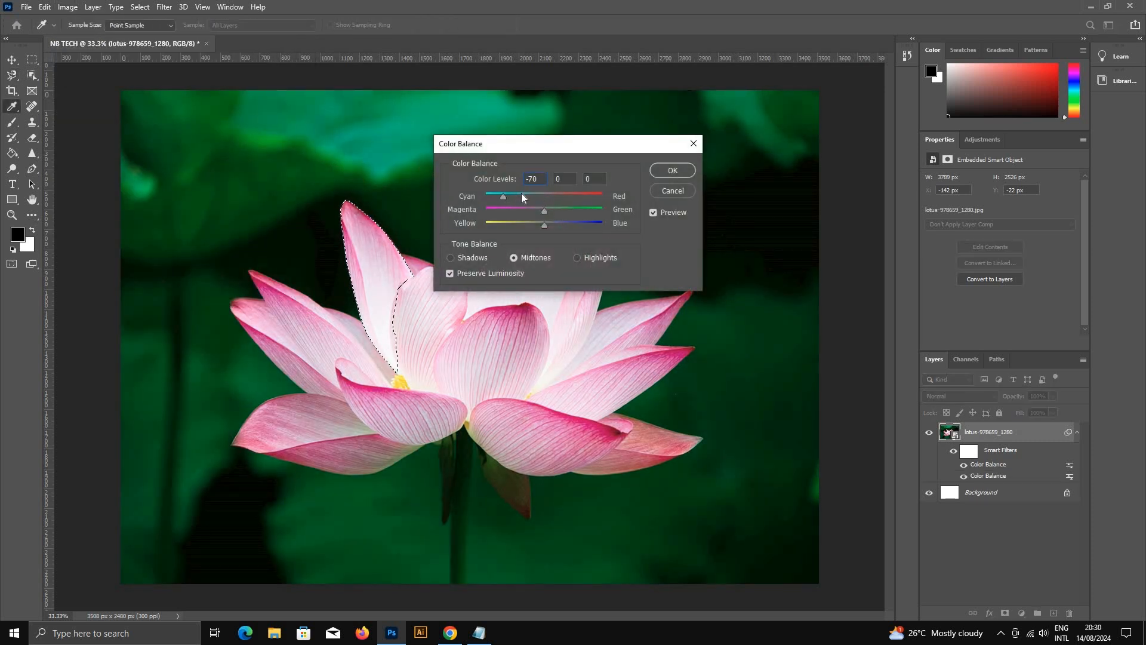
click(673, 191)
key(l)
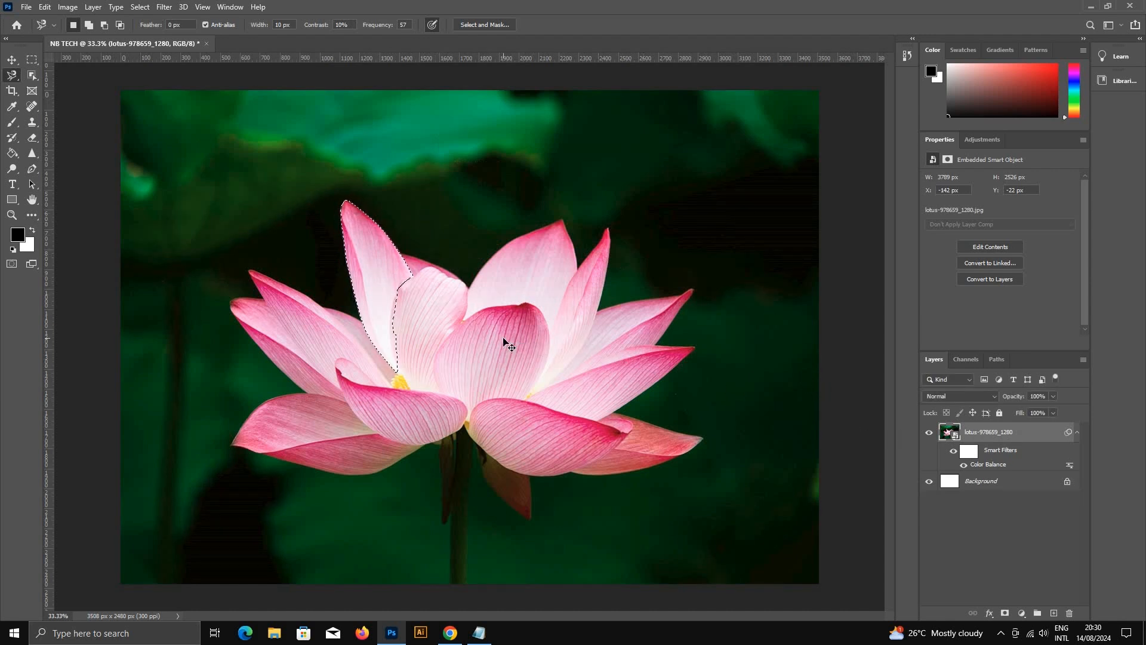
Step: Copy the selected petal onto its own layer, and toggle the lotus layer's visibility to check the cutout
key(ctrl+j)
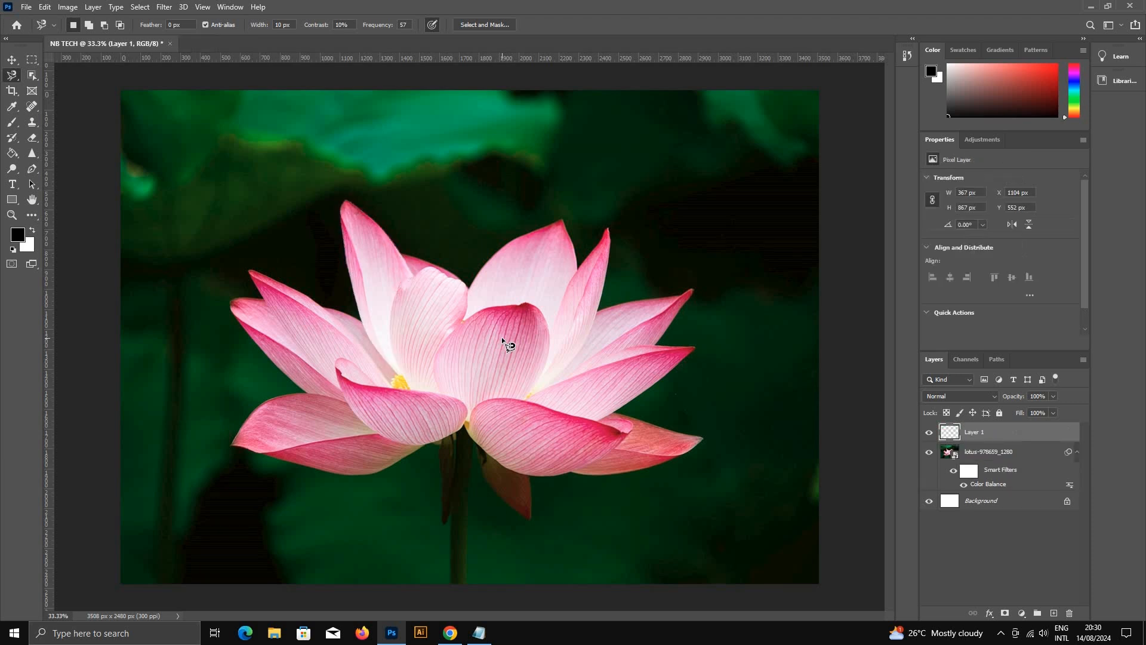
click(11, 60)
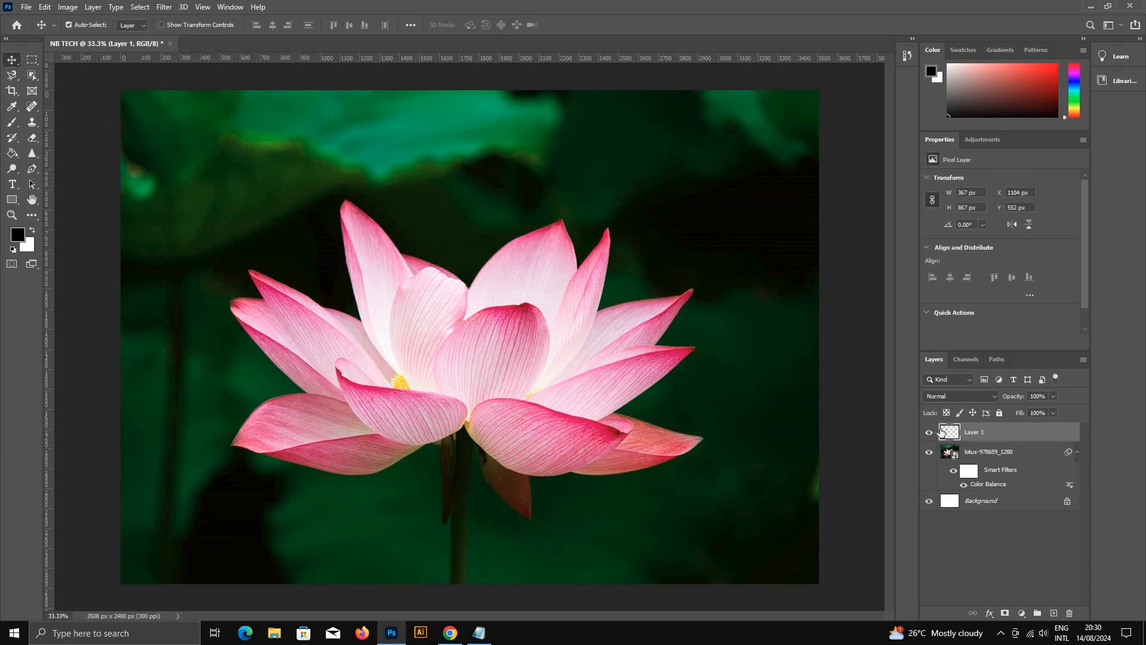
click(930, 453)
click(930, 453)
click(930, 453)
click(930, 453)
click(930, 453)
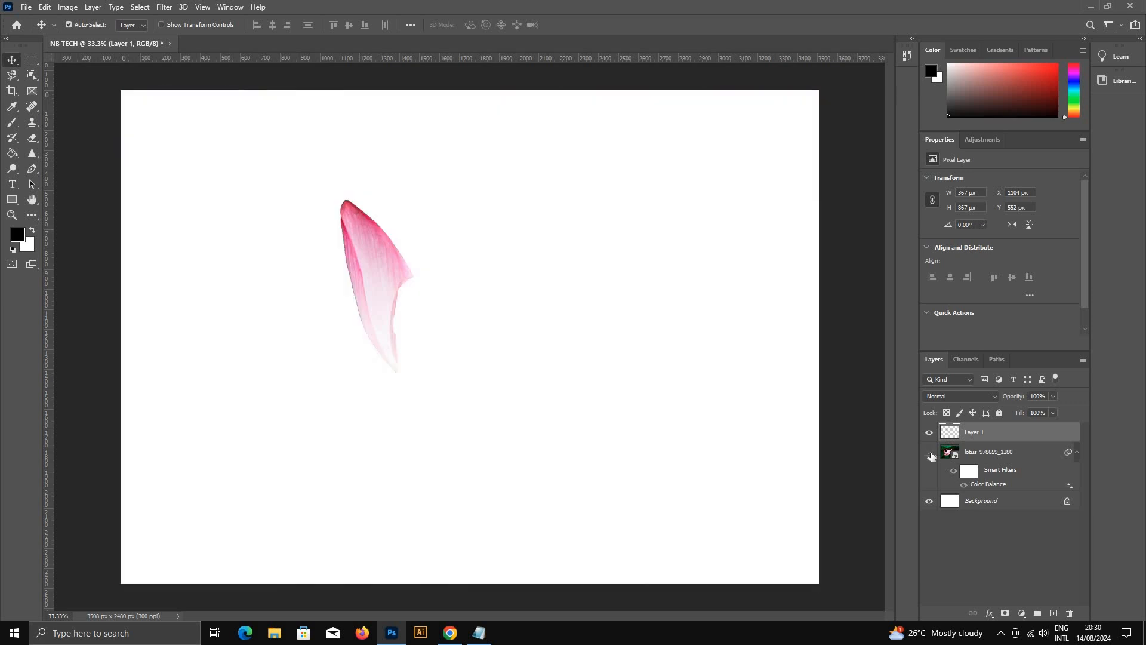
click(929, 452)
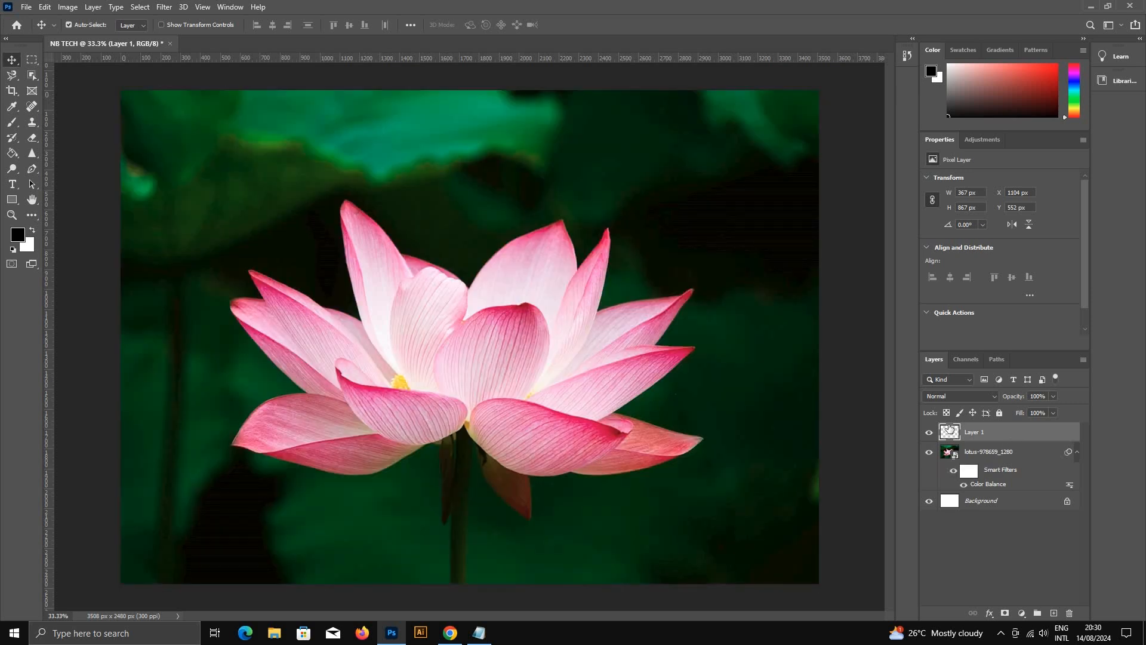
Step: Try a midtone Color Balance adjustment on the copied petal layer
click(68, 7)
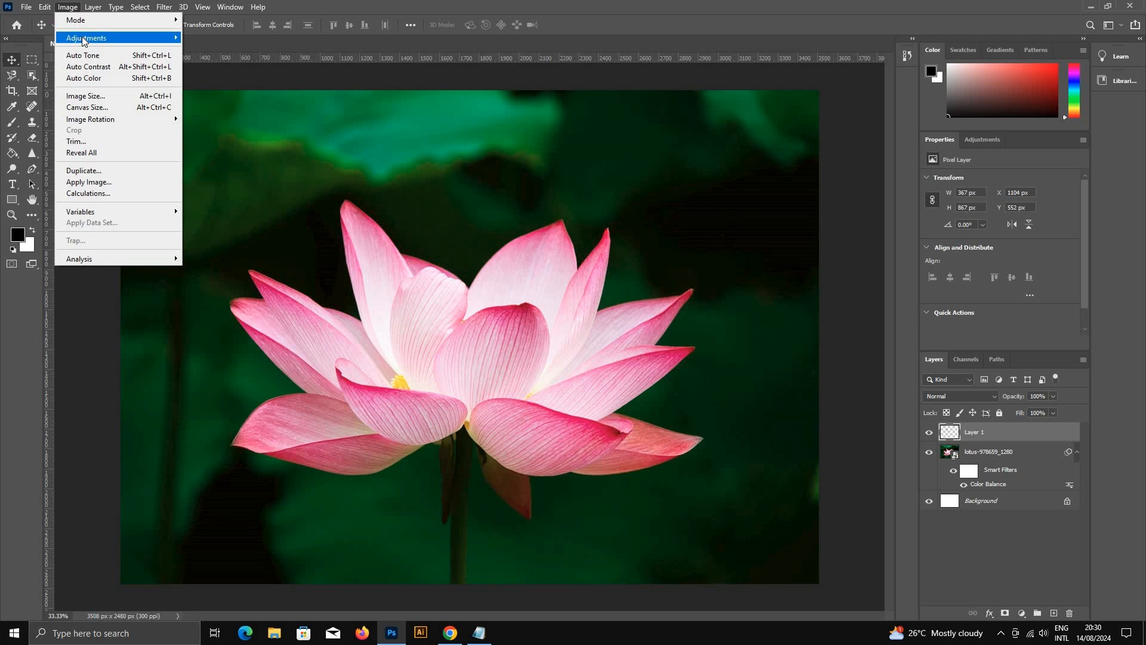
mouse_move(90, 37)
click(239, 112)
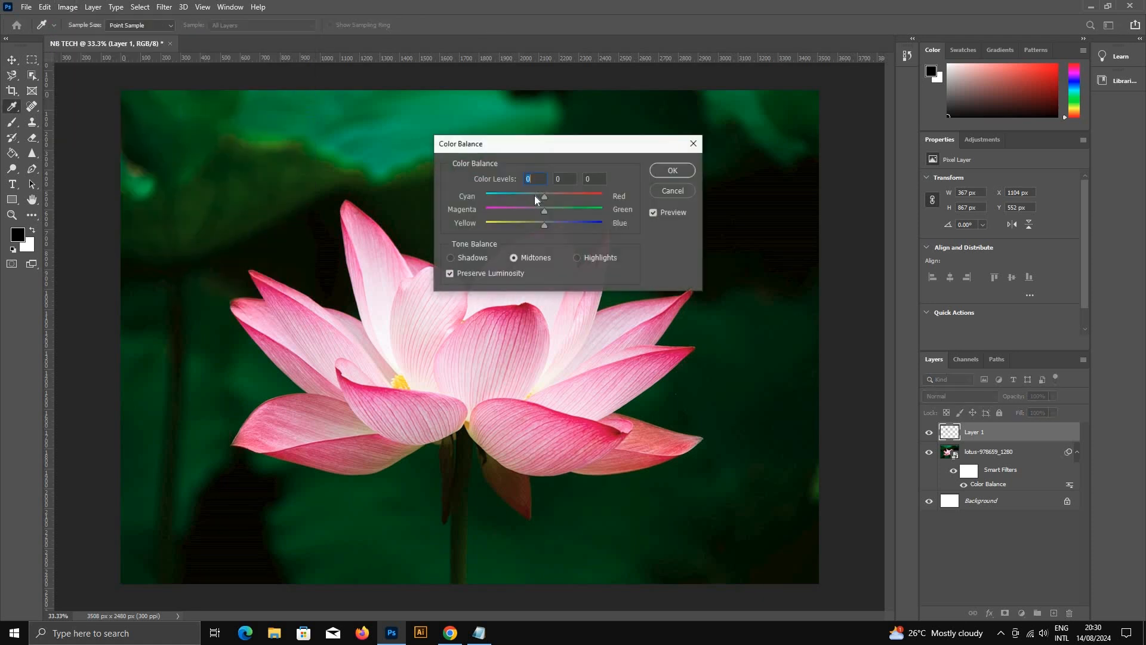
drag(537, 192, 536, 225)
key(Return)
Step: Recolor the copied petal blue with Hue/Saturation at hue -107, saturation +68 and lightness -5, and return to the Move tool
click(67, 6)
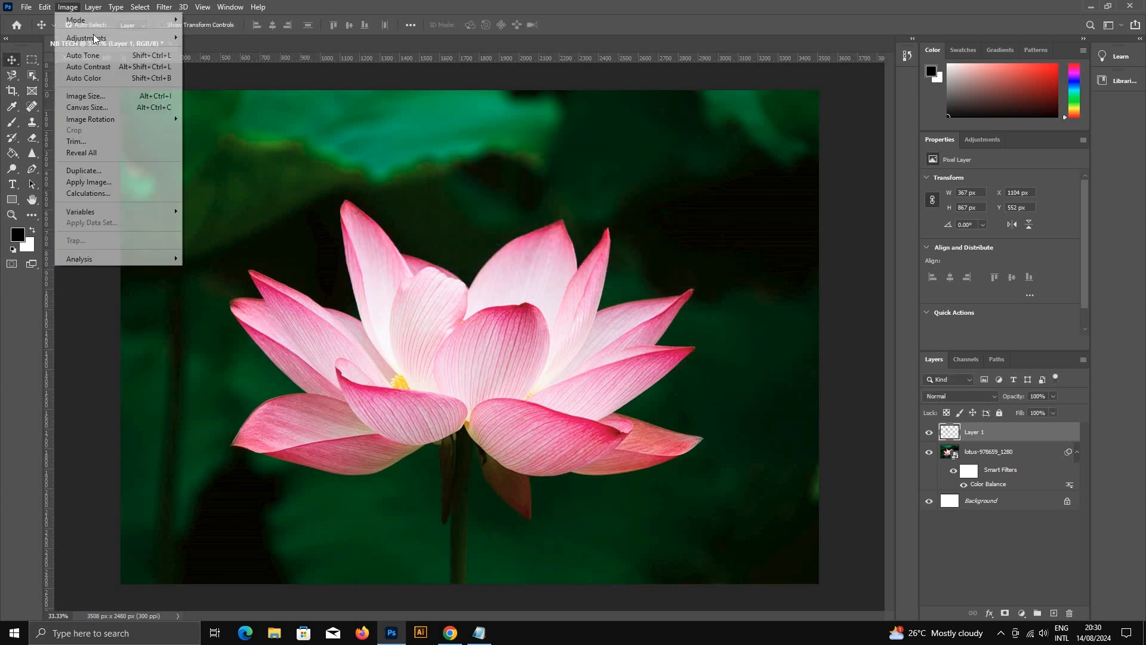
mouse_move(86, 38)
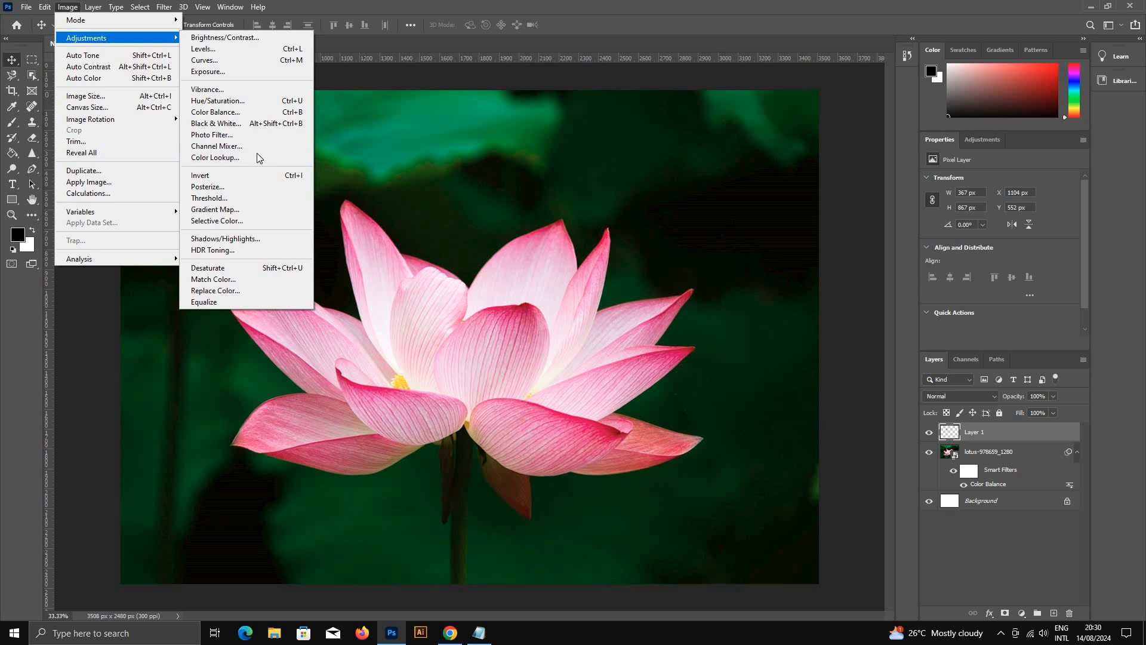
click(226, 102)
drag(540, 206, 537, 269)
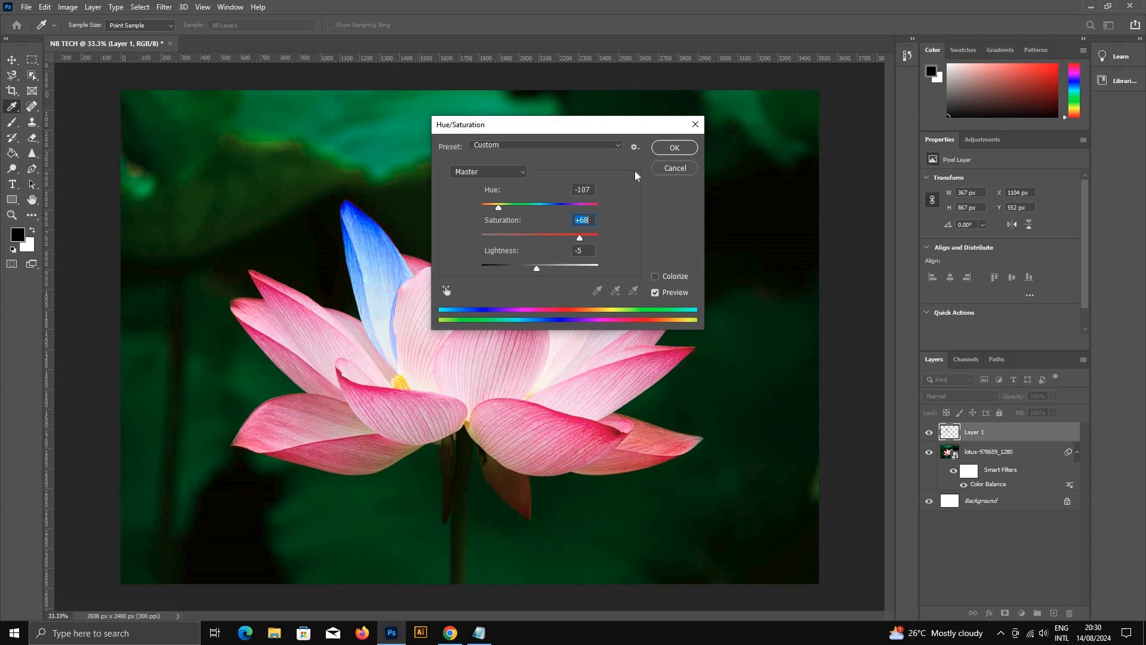
click(673, 147)
key(v)
key(ctrl+minus)
key(ctrl+minus)
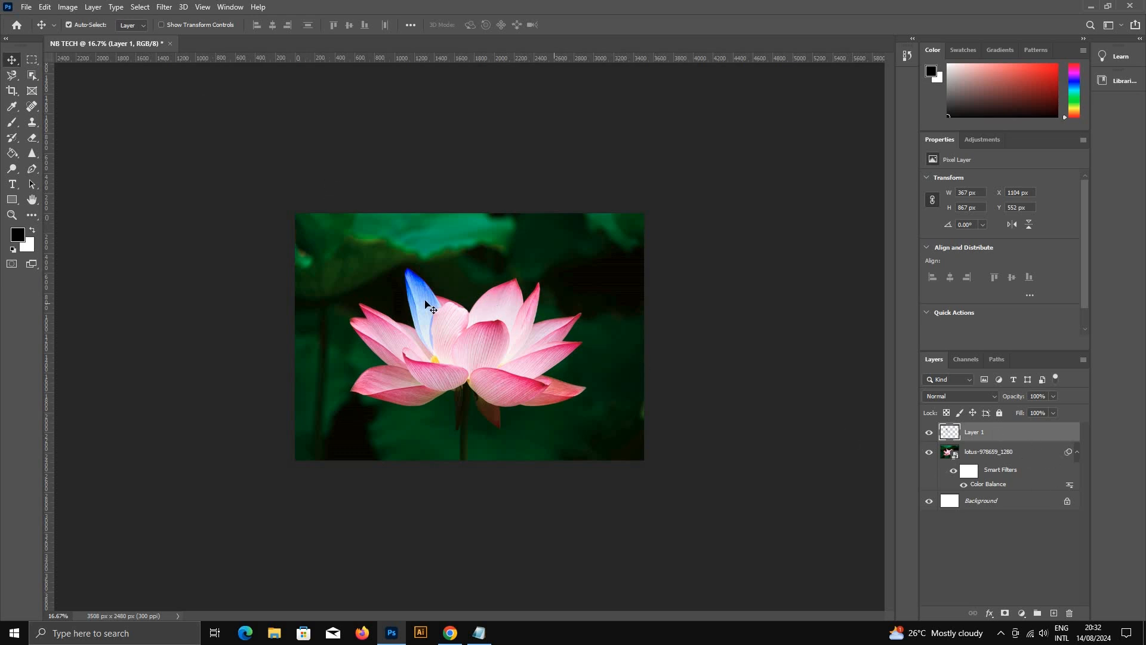
click(184, 7)
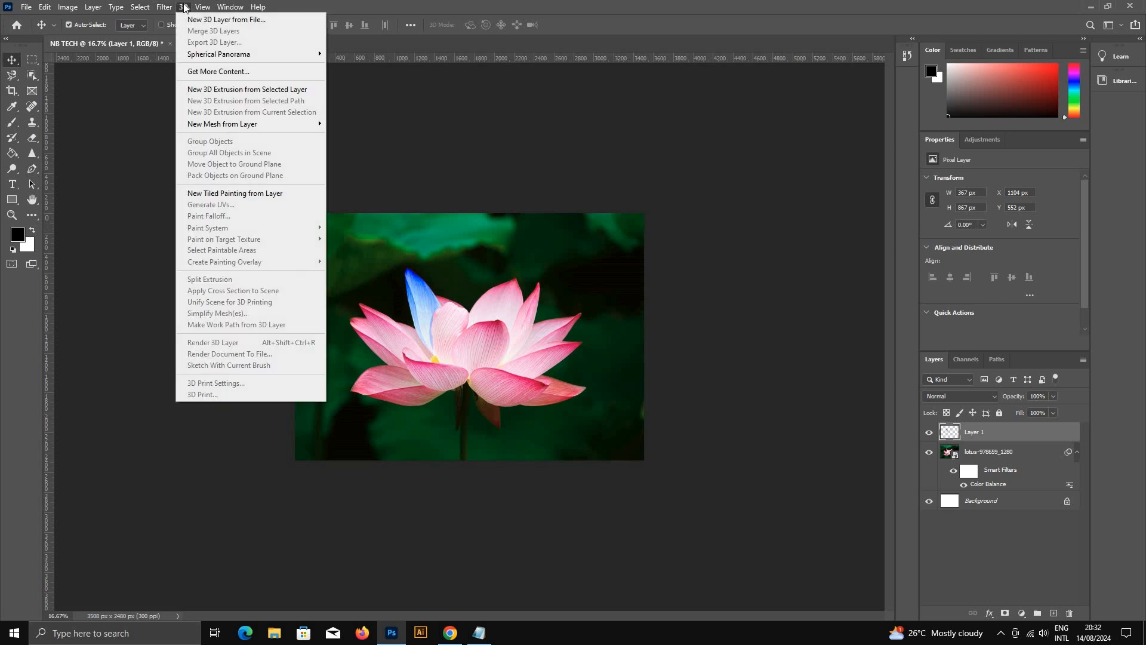
mouse_move(175, 8)
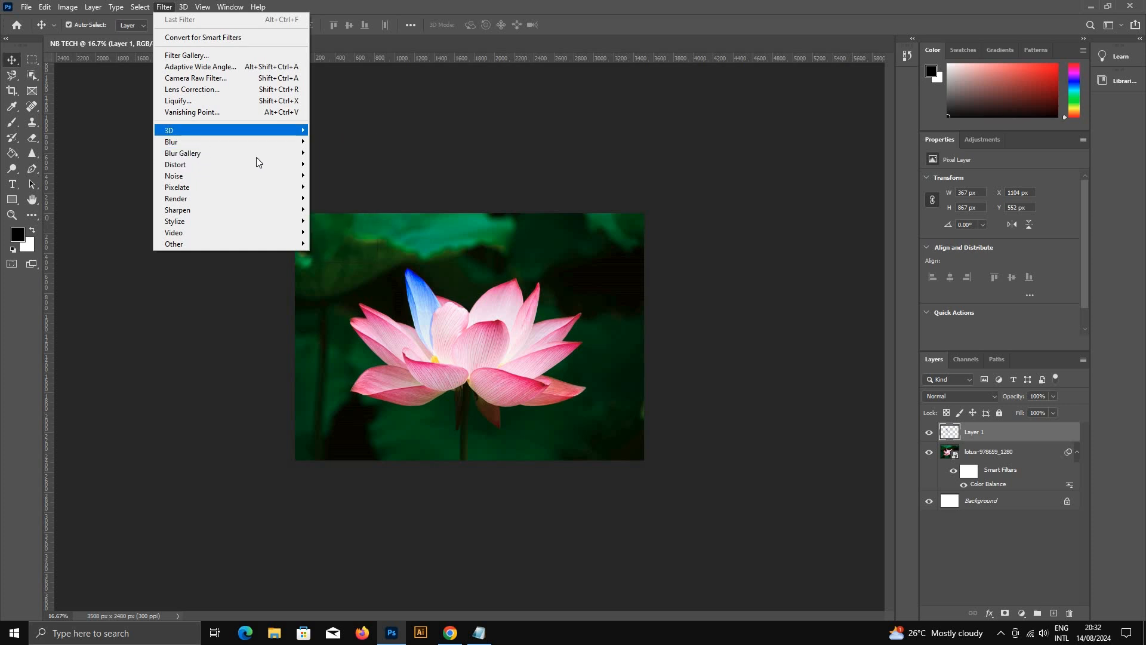
click(1029, 529)
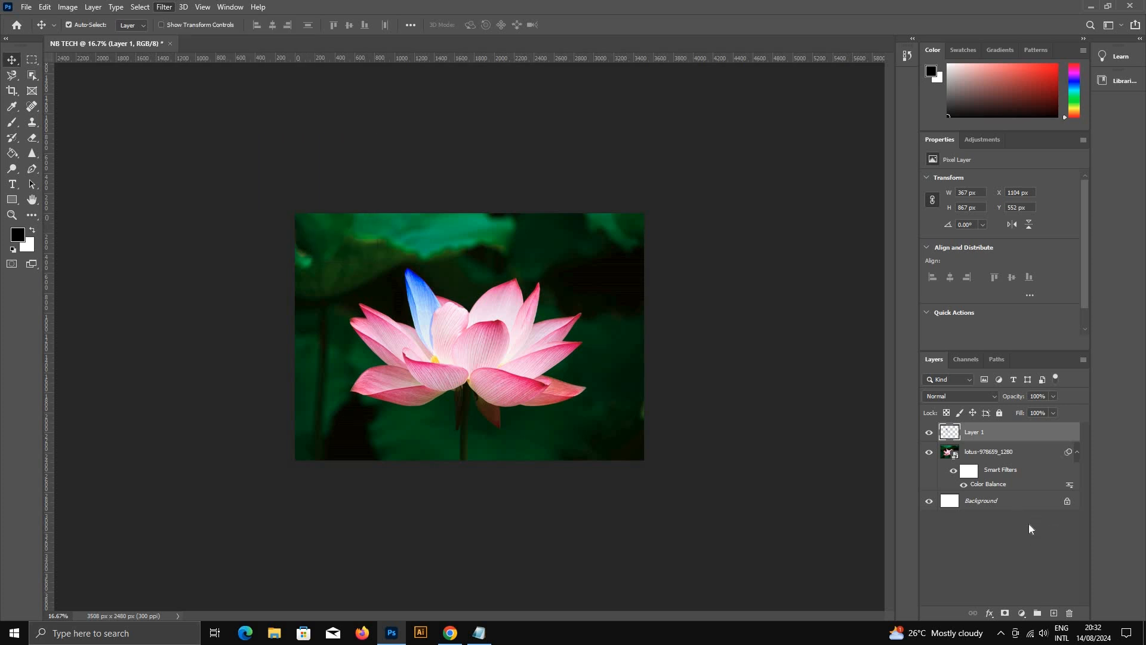
Step: Switch between the lotus and petal layers, and toggle the lotus layer's visibility to compare their contents
click(943, 455)
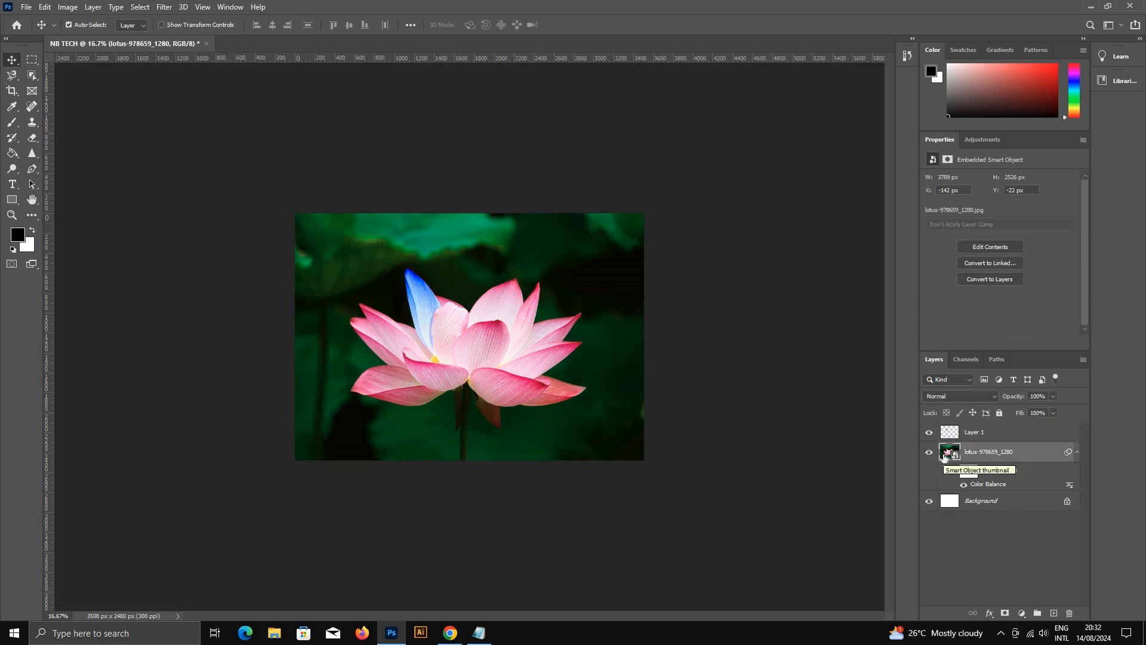
click(1014, 437)
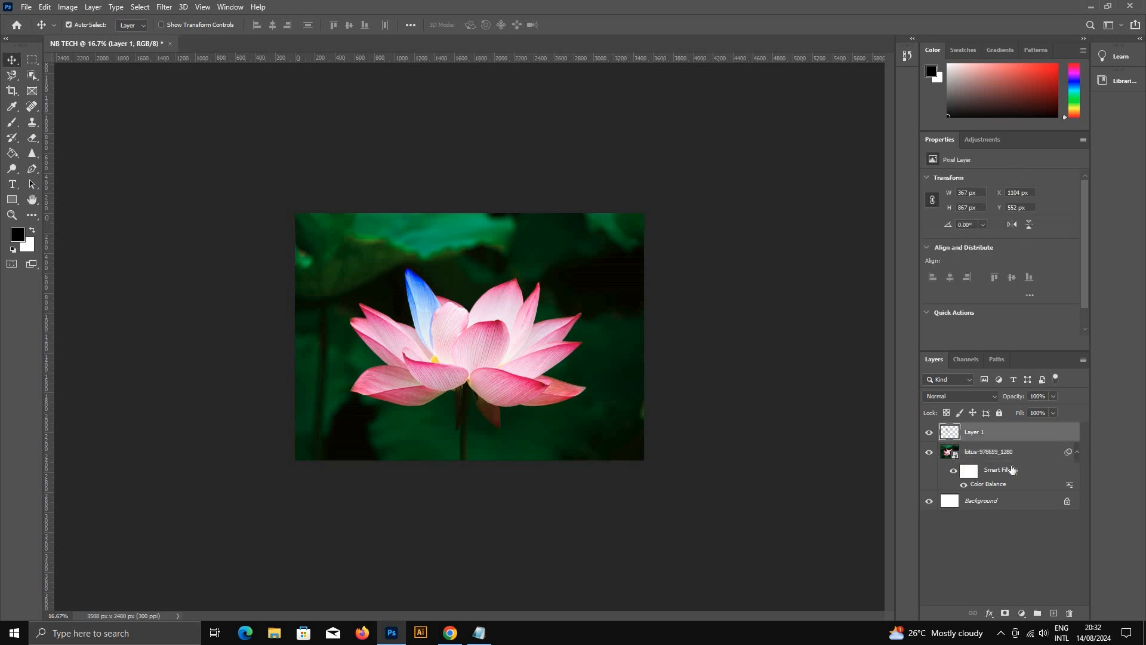
click(1021, 450)
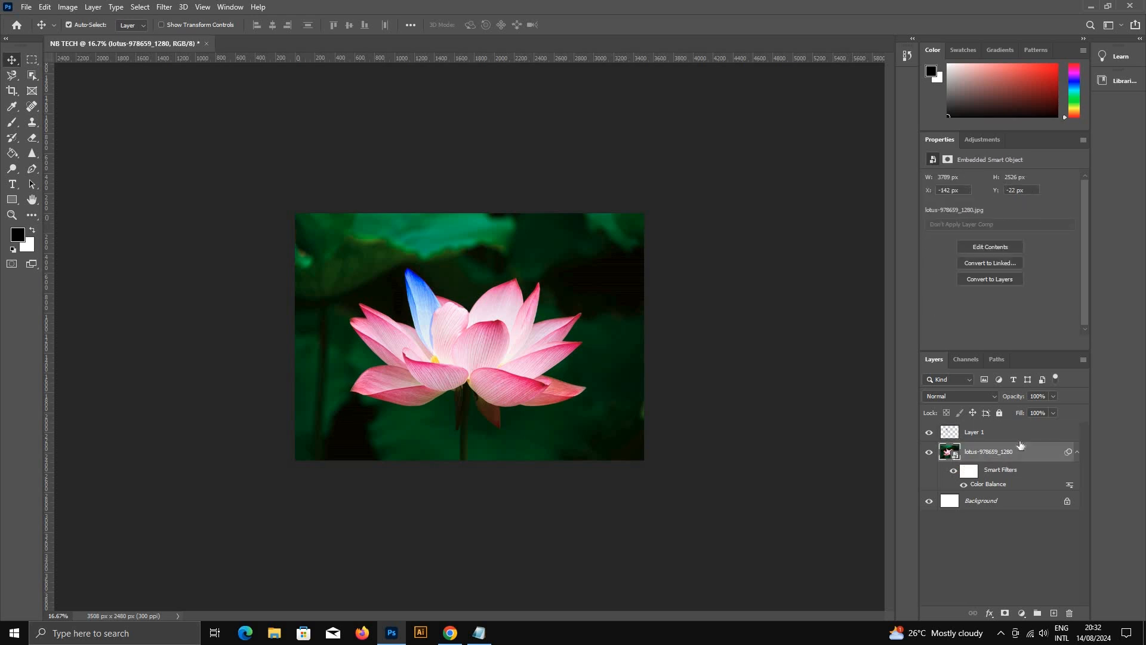
click(928, 453)
click(928, 452)
Step: Try moving the blue petal layer away from its place, undo the moves, and make the lotus layer visible again
click(1015, 432)
drag(420, 298, 426, 375)
key(ctrl+z)
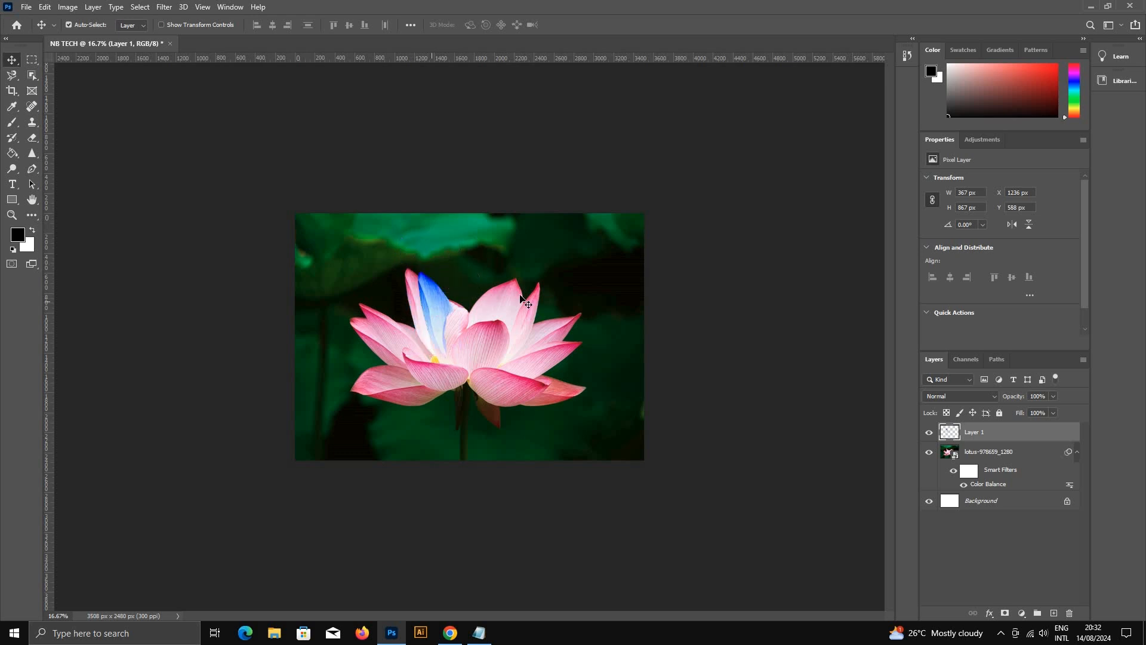
key(ctrl)
key(ctrl+z)
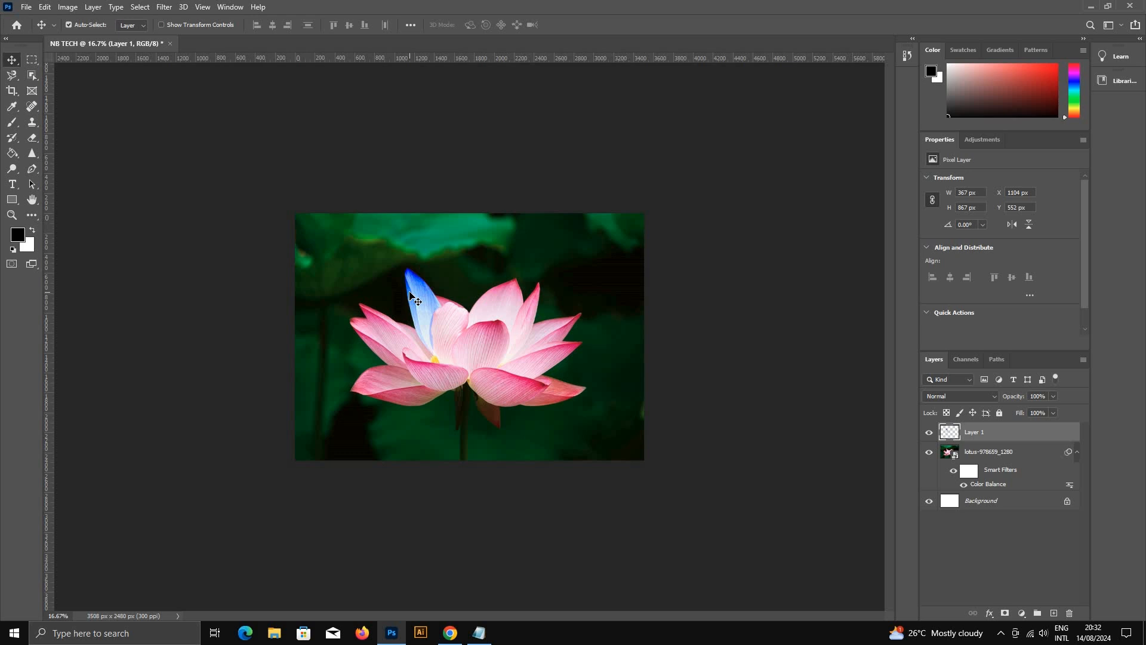
key(ctrl+z)
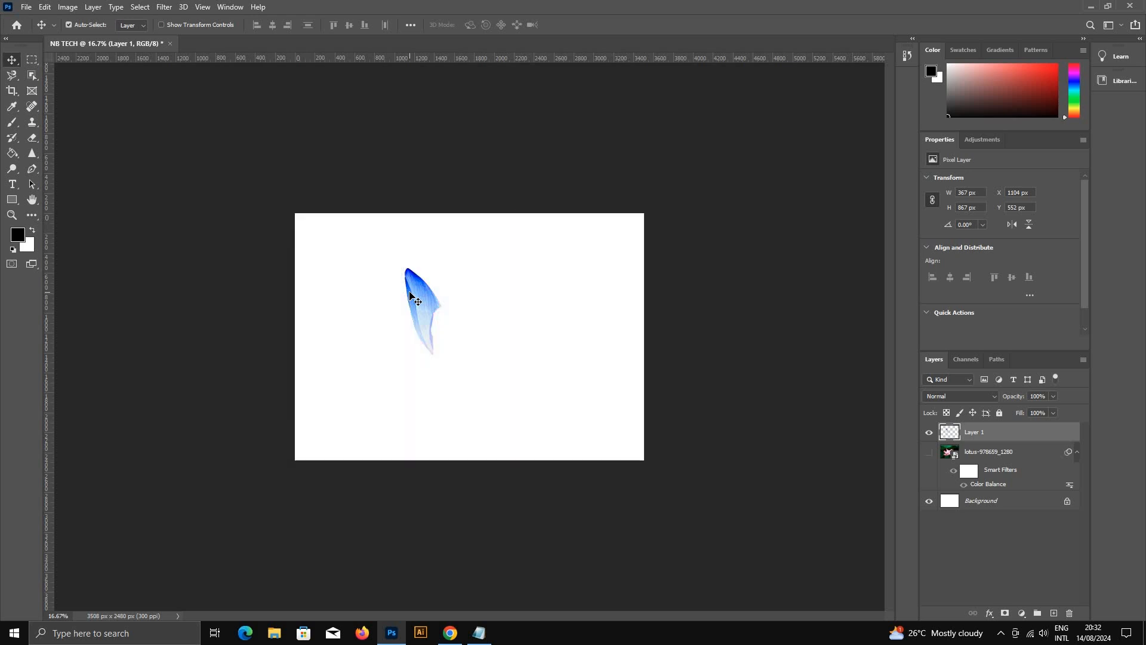
click(928, 454)
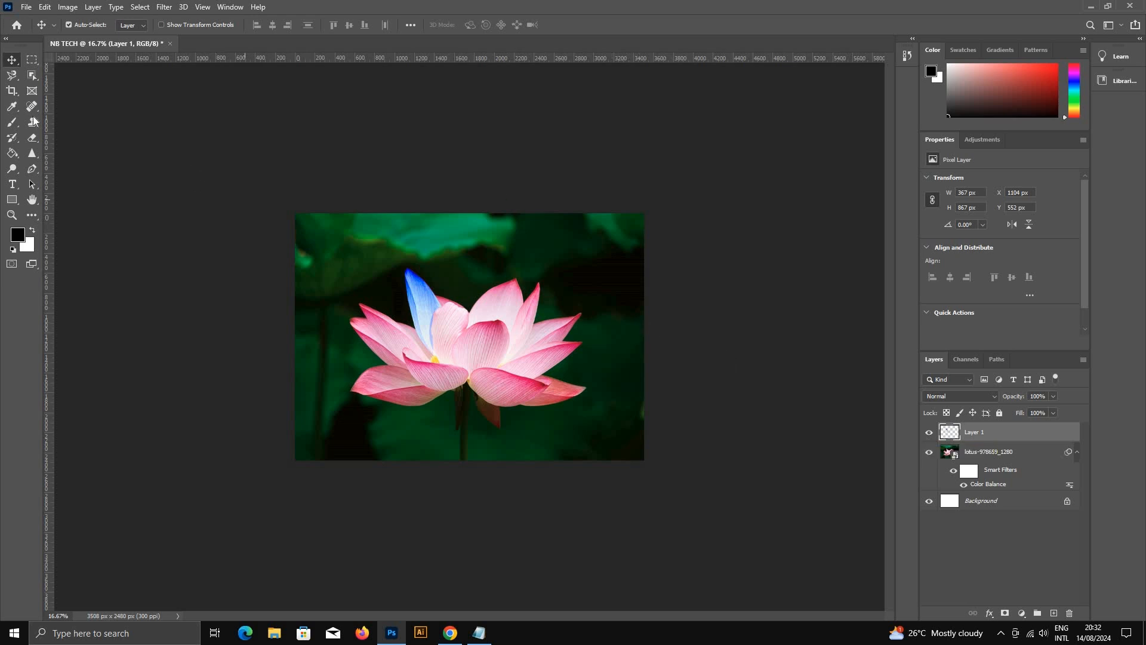
Step: Try cropping a strip off the upper edge of the lotus image, undo the crop, and return to the Move tool
click(13, 94)
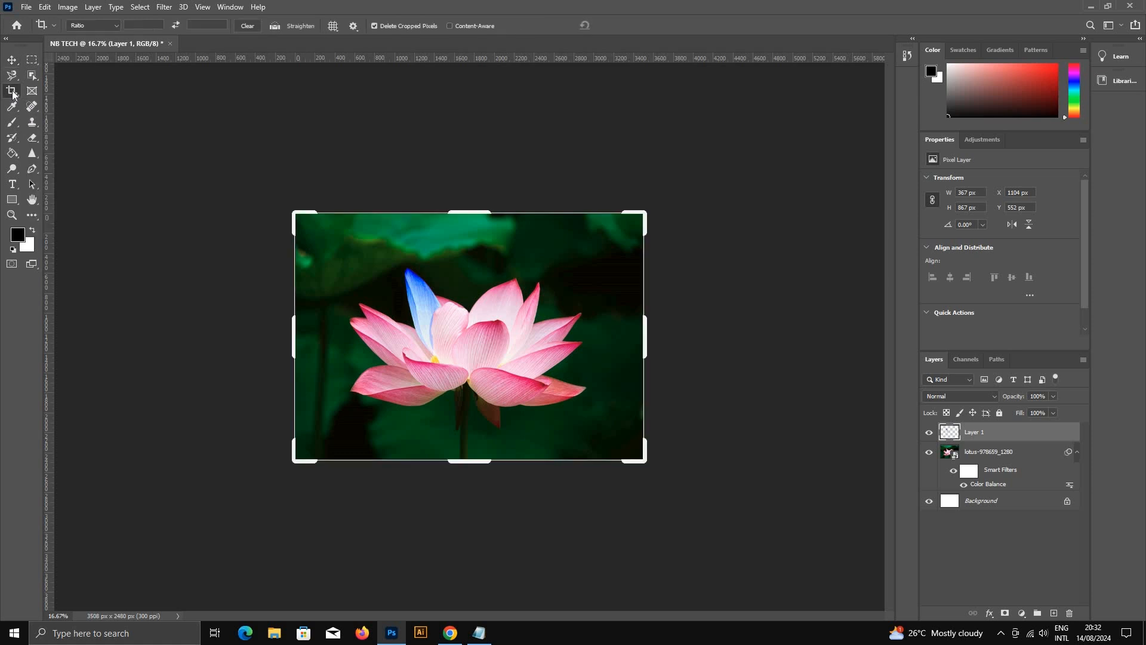
drag(470, 208, 470, 240)
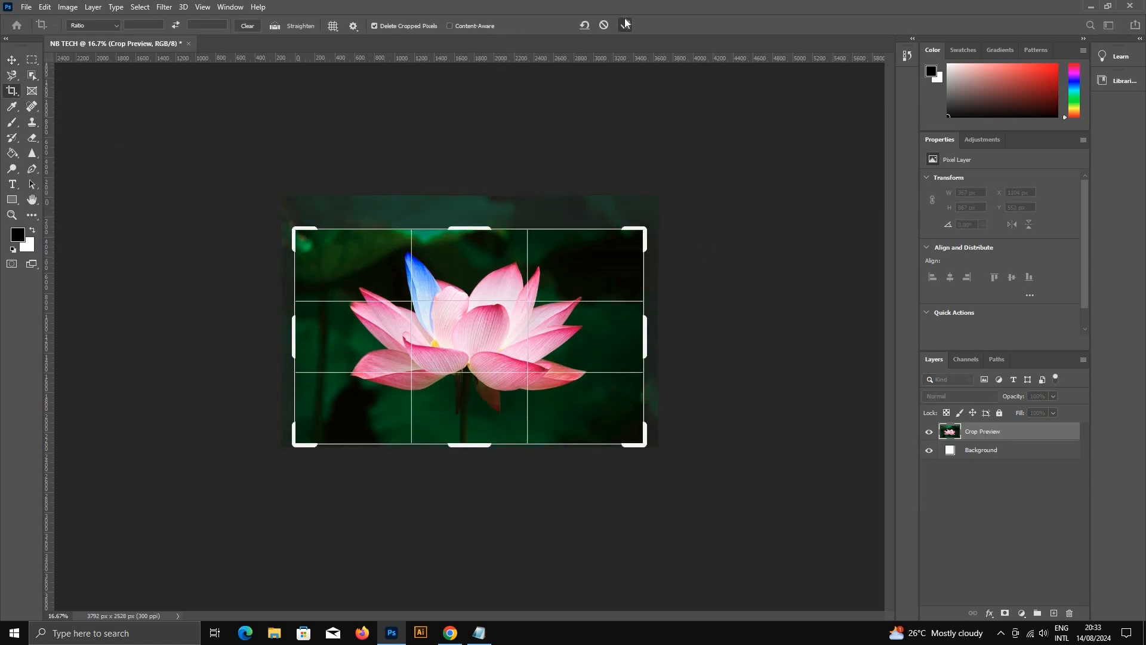
click(625, 25)
key(ctrl+z)
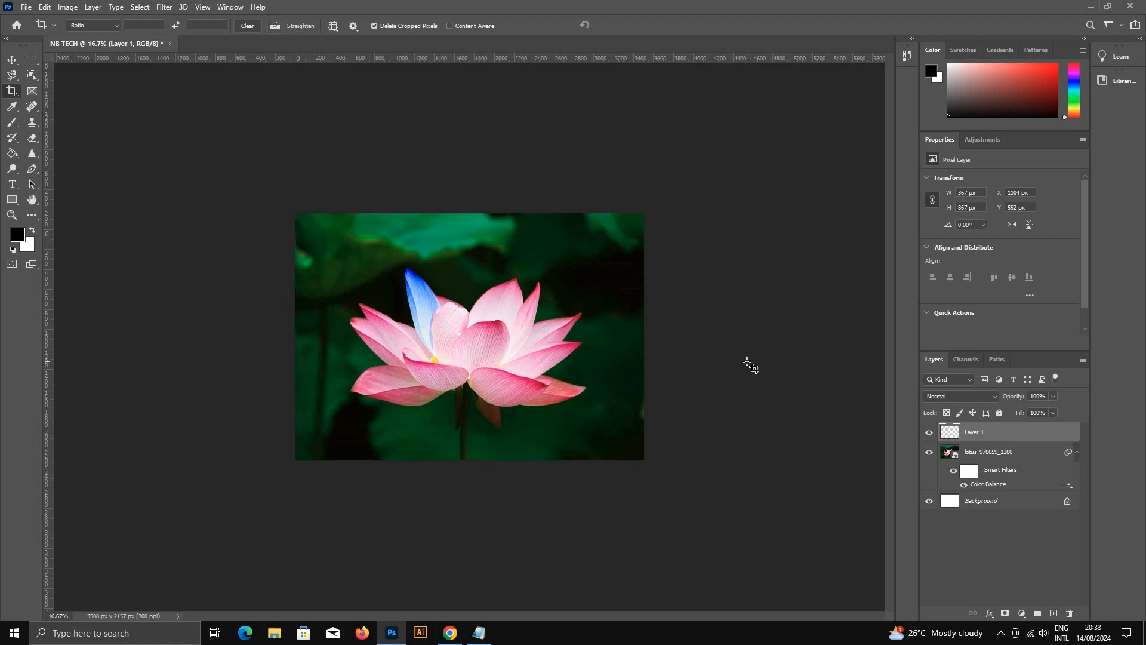
click(11, 61)
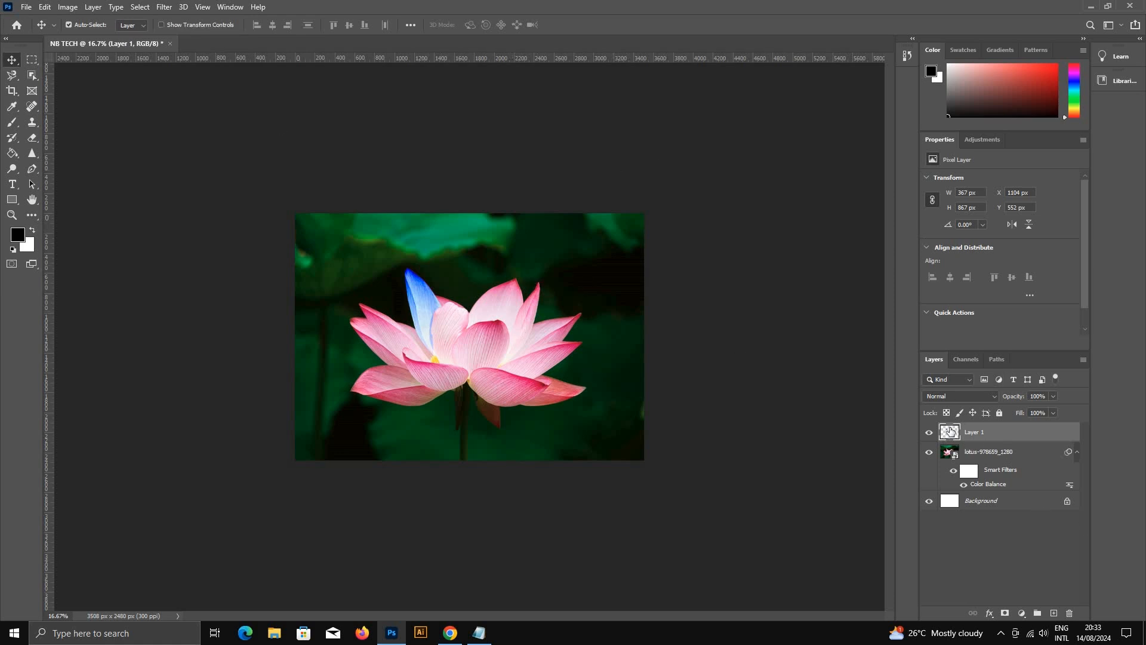
Step: Try a range of blend modes on the blue petal layer, from Dissolve through Darker Color, Soft Light and Vivid Light
click(937, 399)
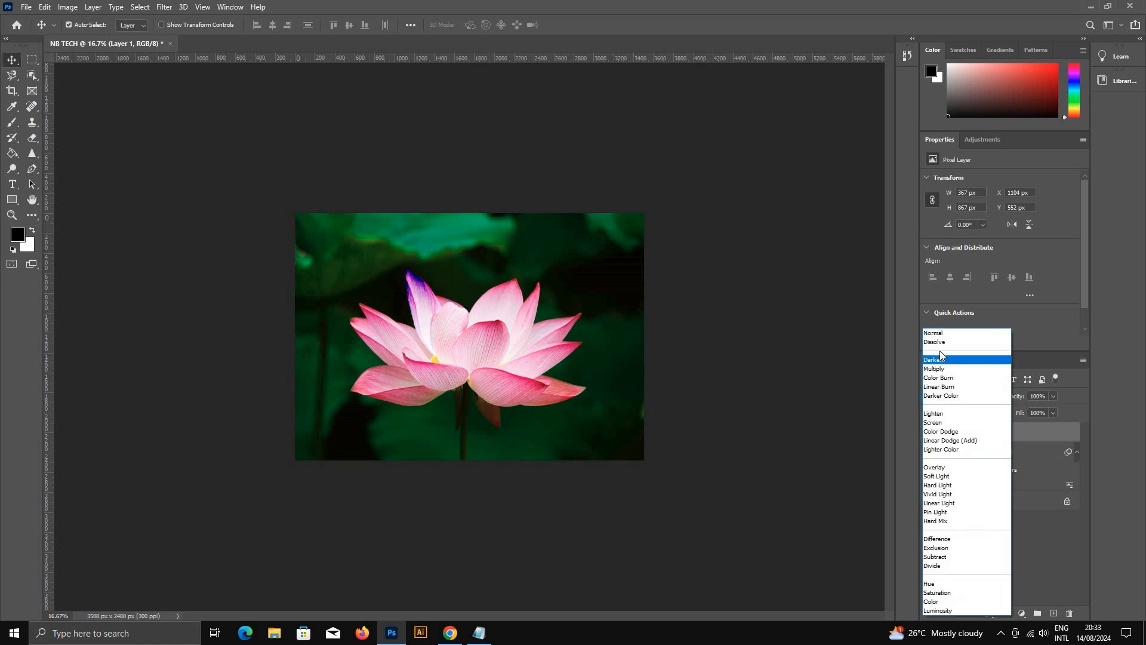
click(939, 348)
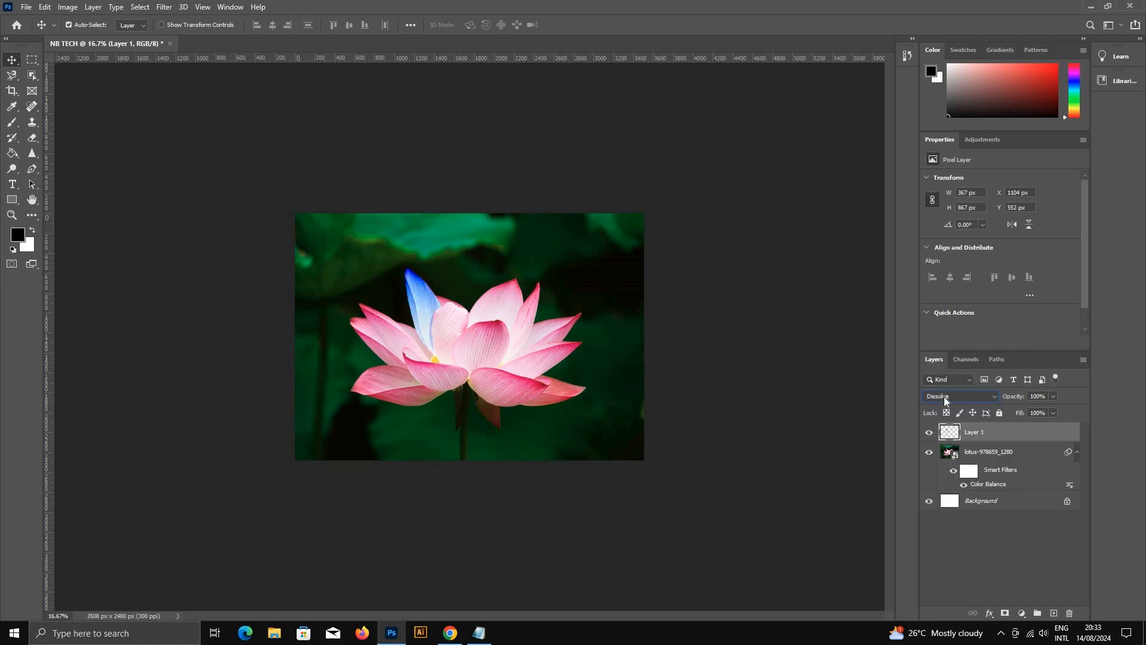
scroll(943, 396, down, 6)
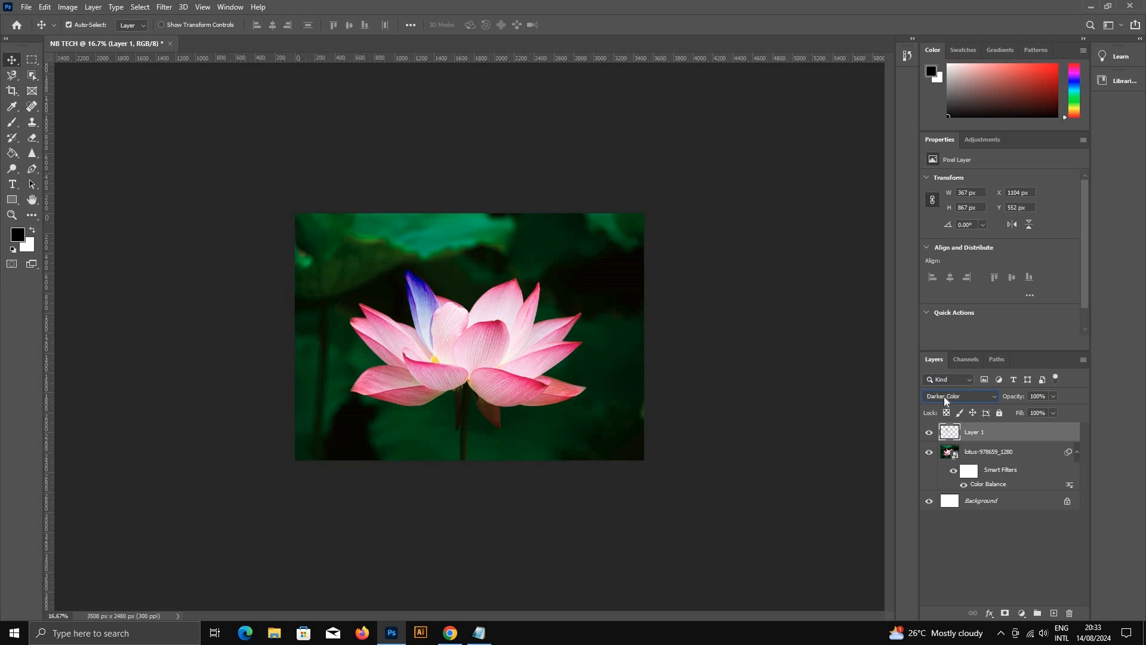
scroll(944, 396, down, 6)
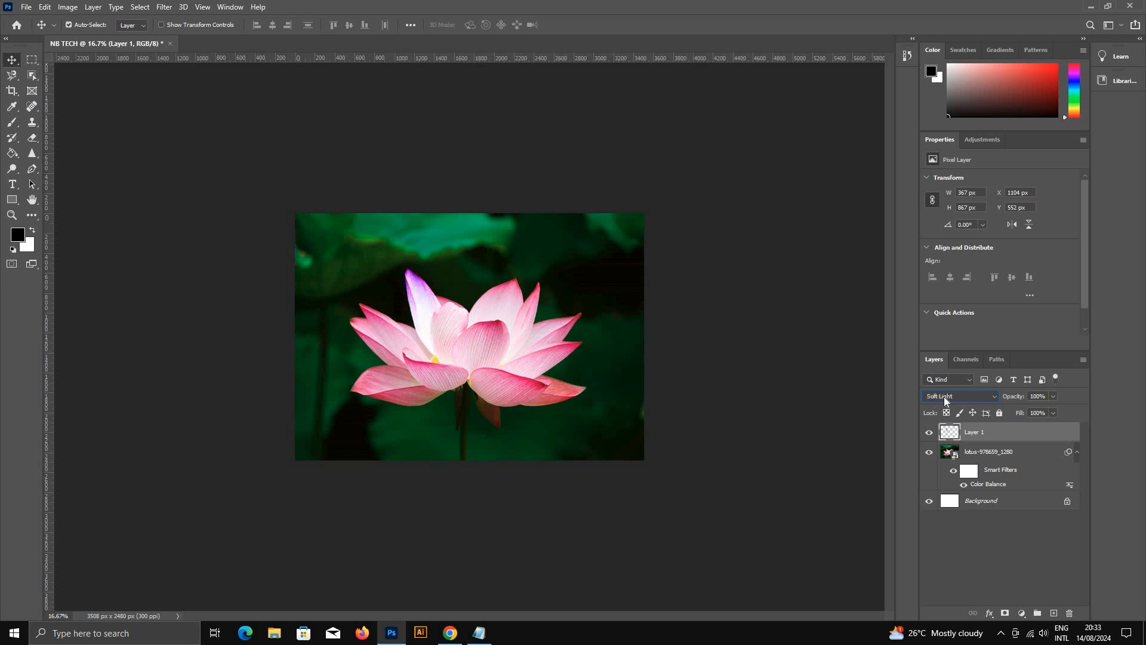
scroll(944, 396, down, 2)
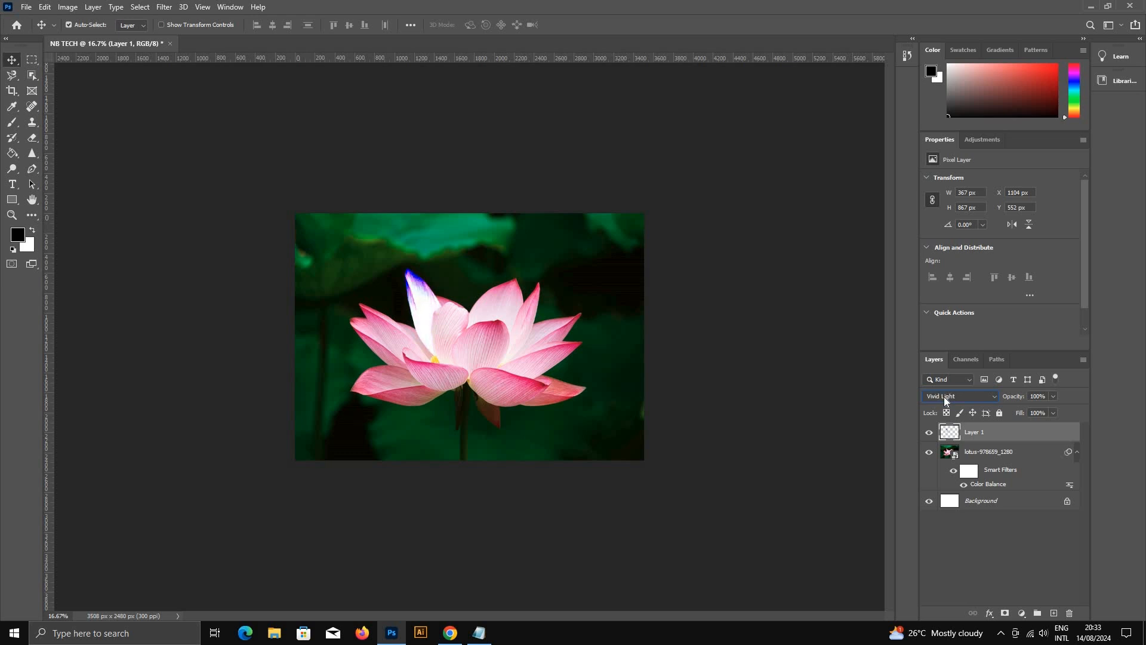
scroll(944, 397, down, 4)
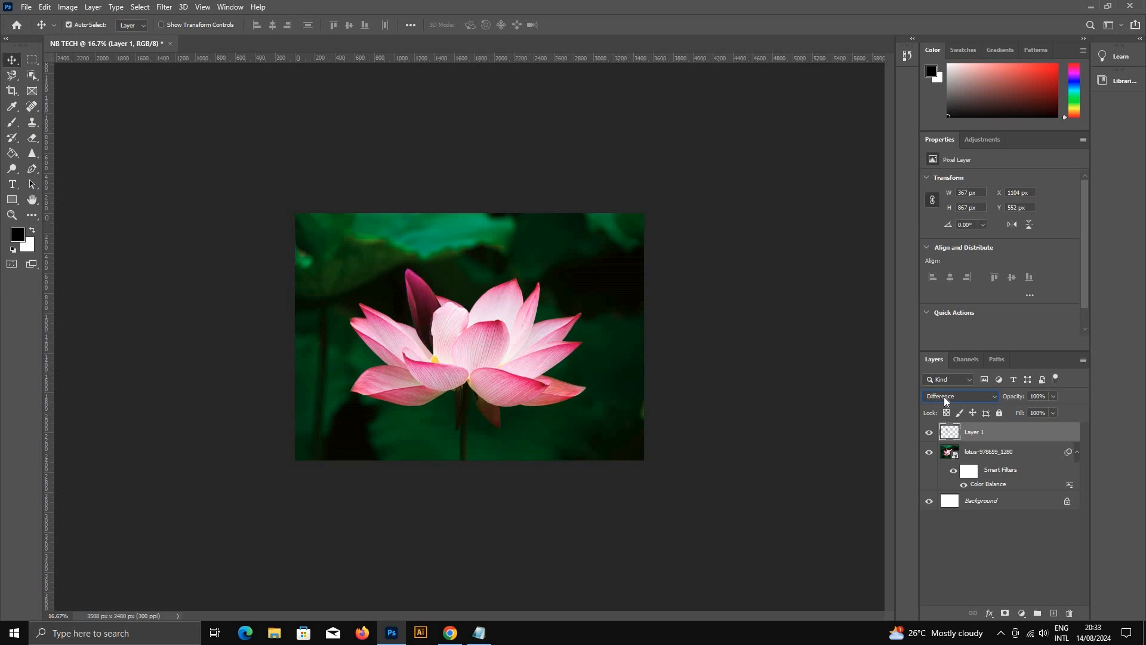
Step: Set the petal layer's blend mode to Difference and check the petal close up
click(963, 403)
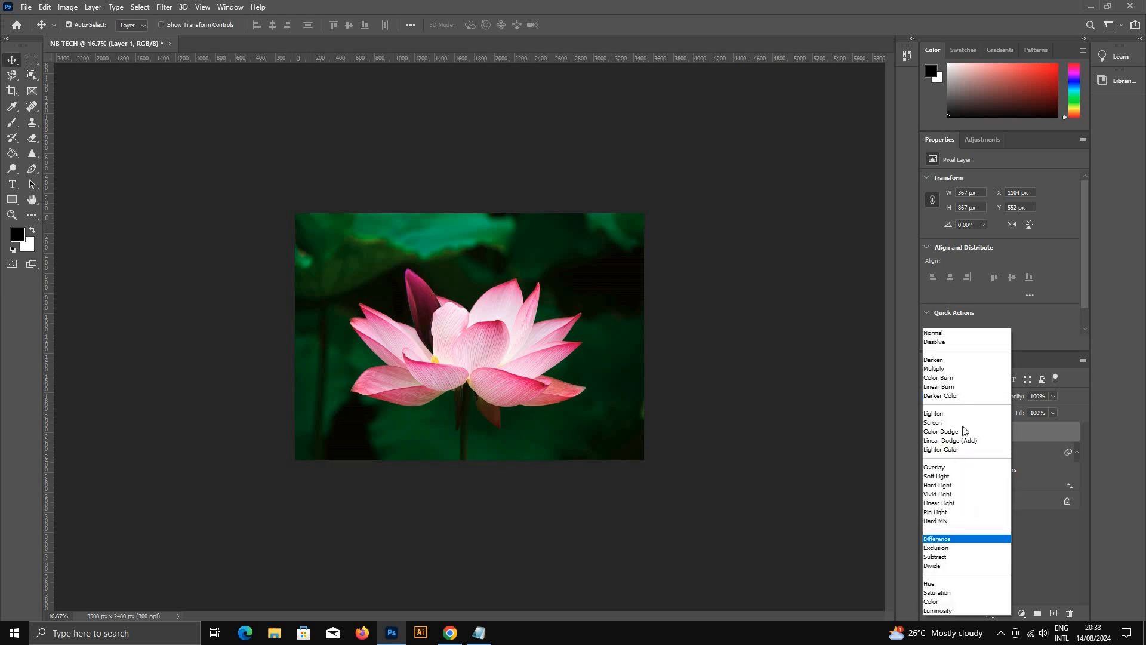
click(950, 540)
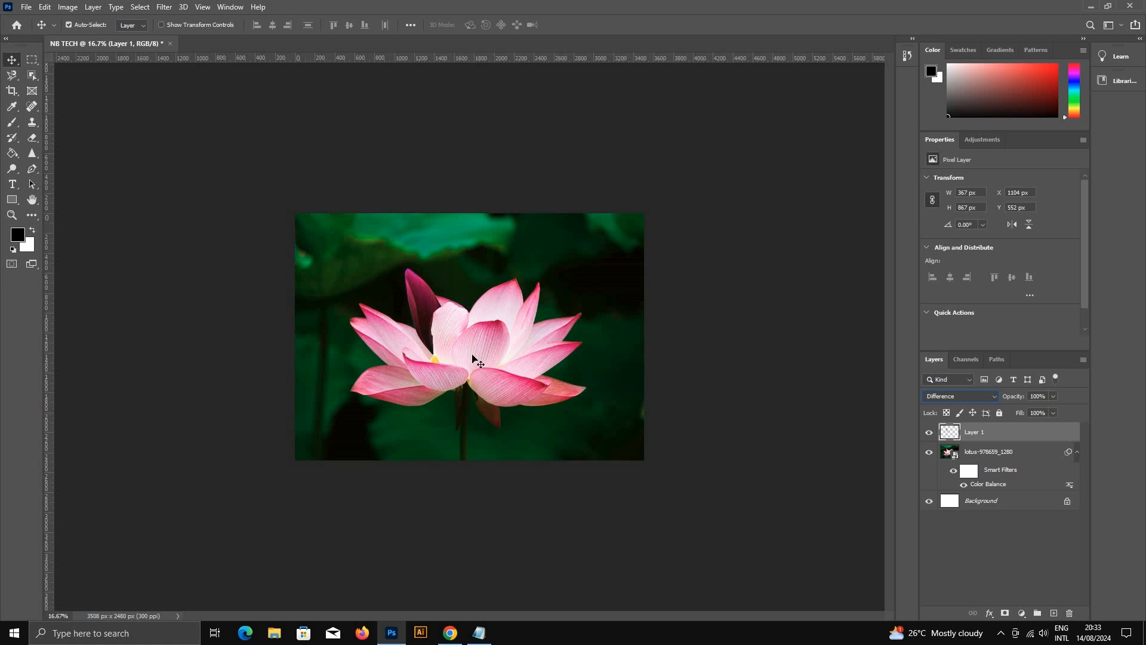
click(424, 316)
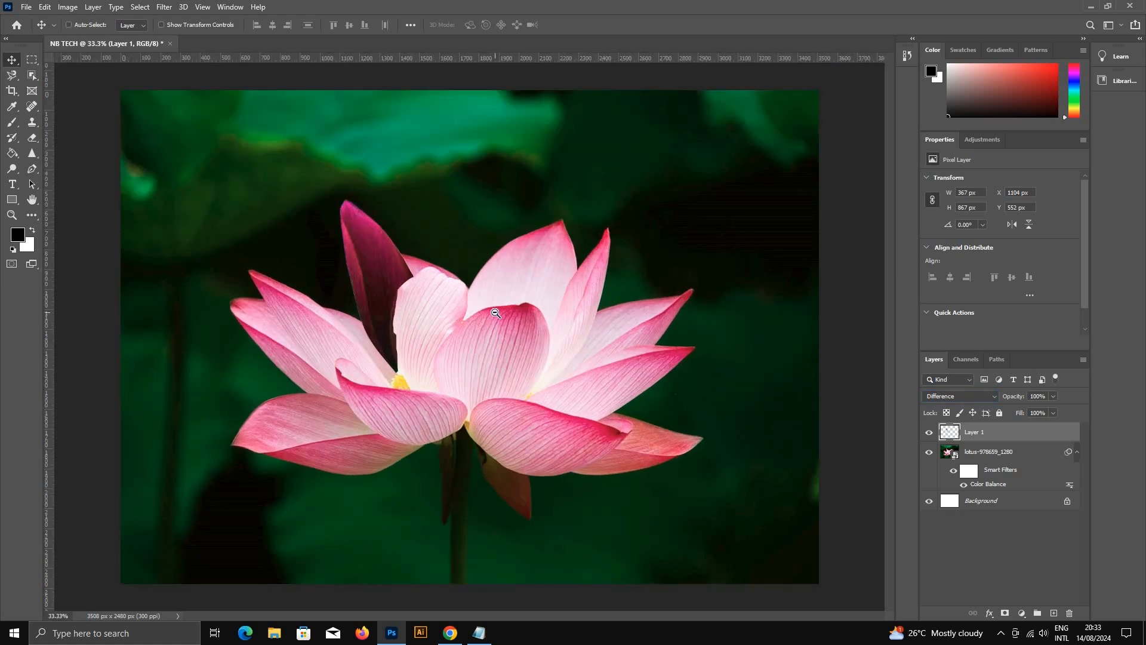
key(ctrl+minus)
key(ctrl+minus)
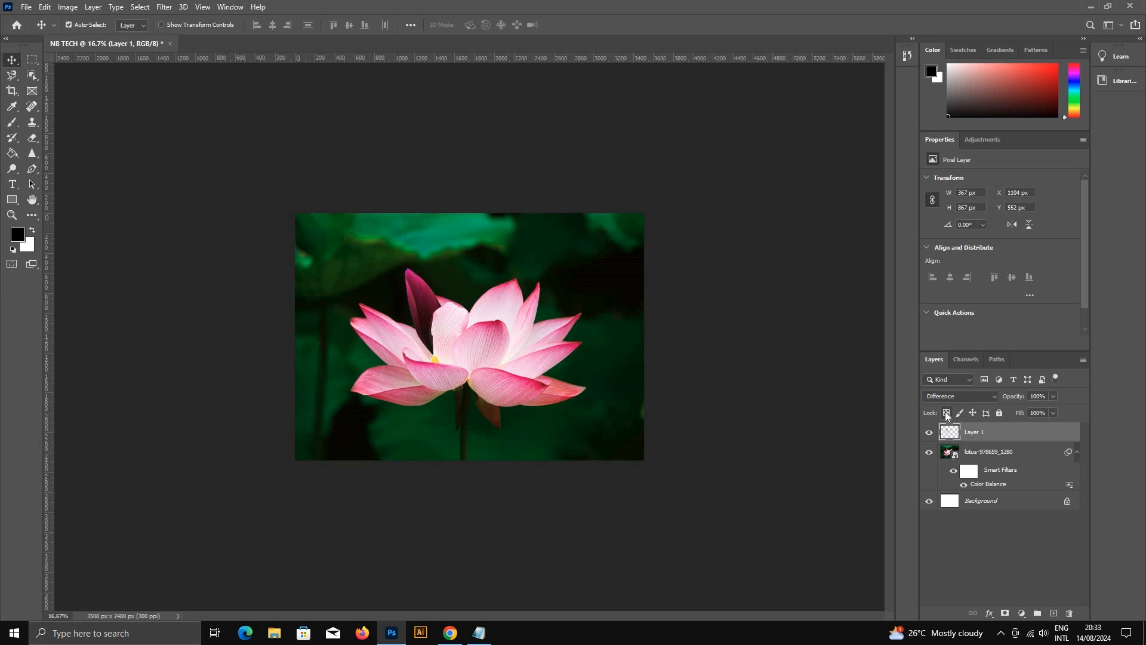
Step: Try the Soft Light blend mode on the petal layer and undo it
click(955, 399)
click(967, 472)
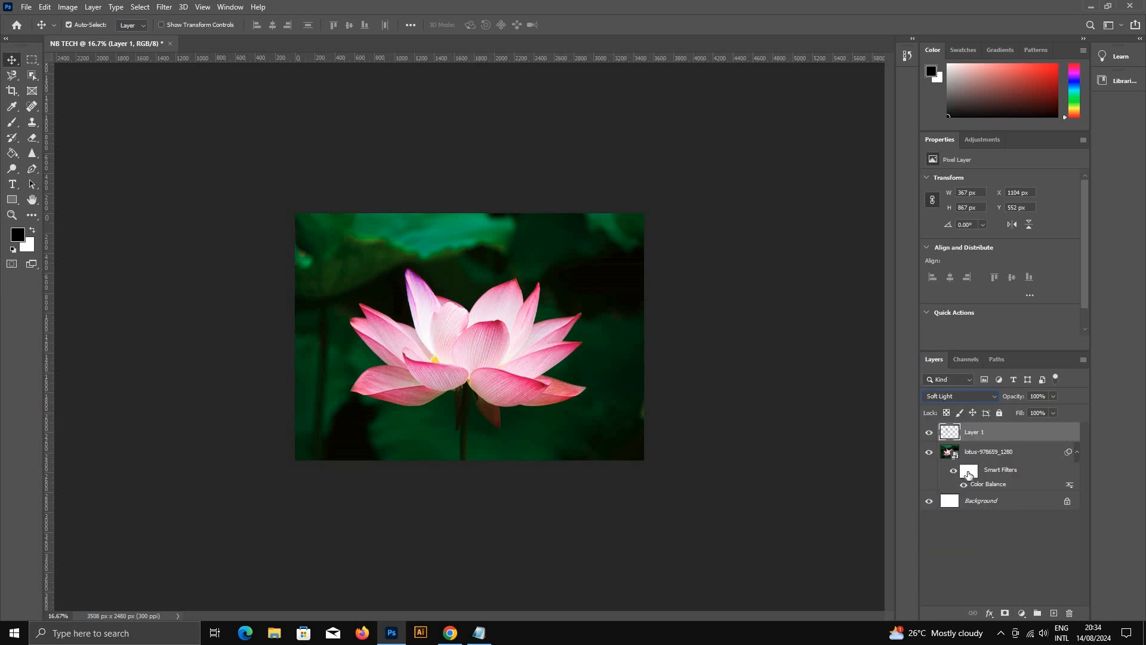
key(ctrl+z)
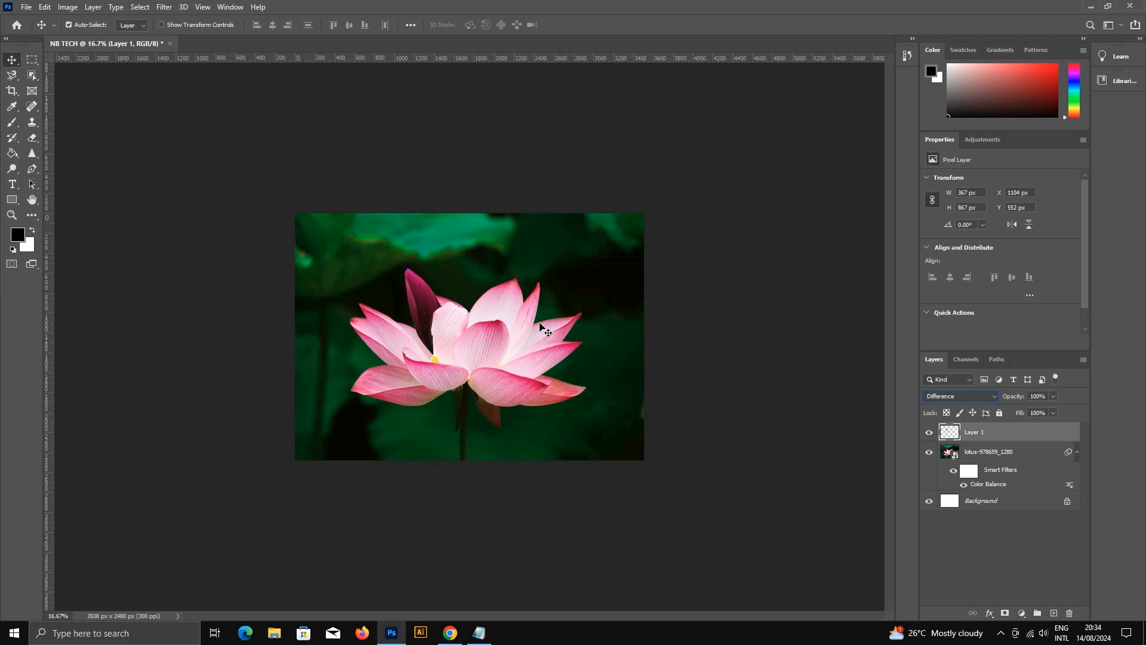
key(ctrl+plus)
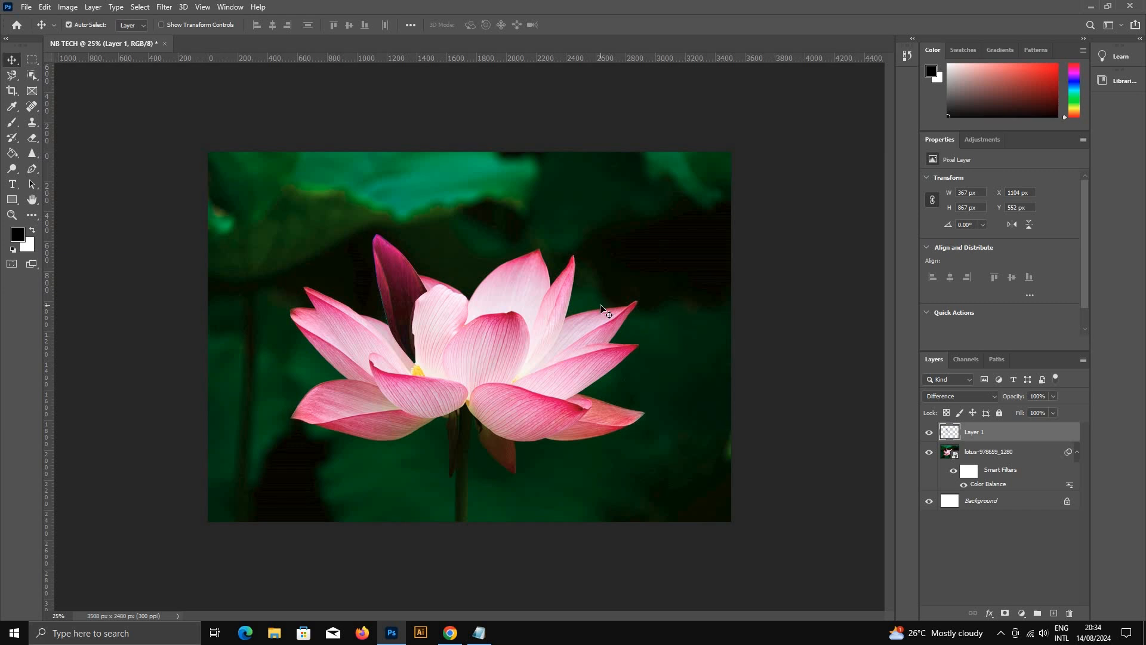
key(ctrl+plus)
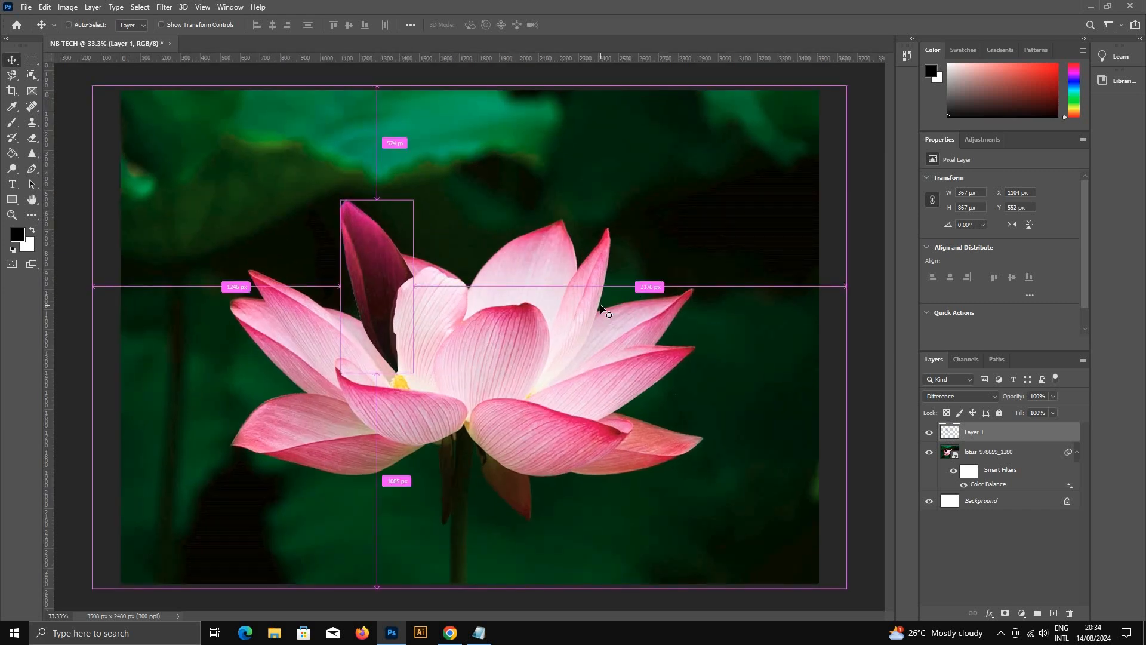
key(ctrl+minus)
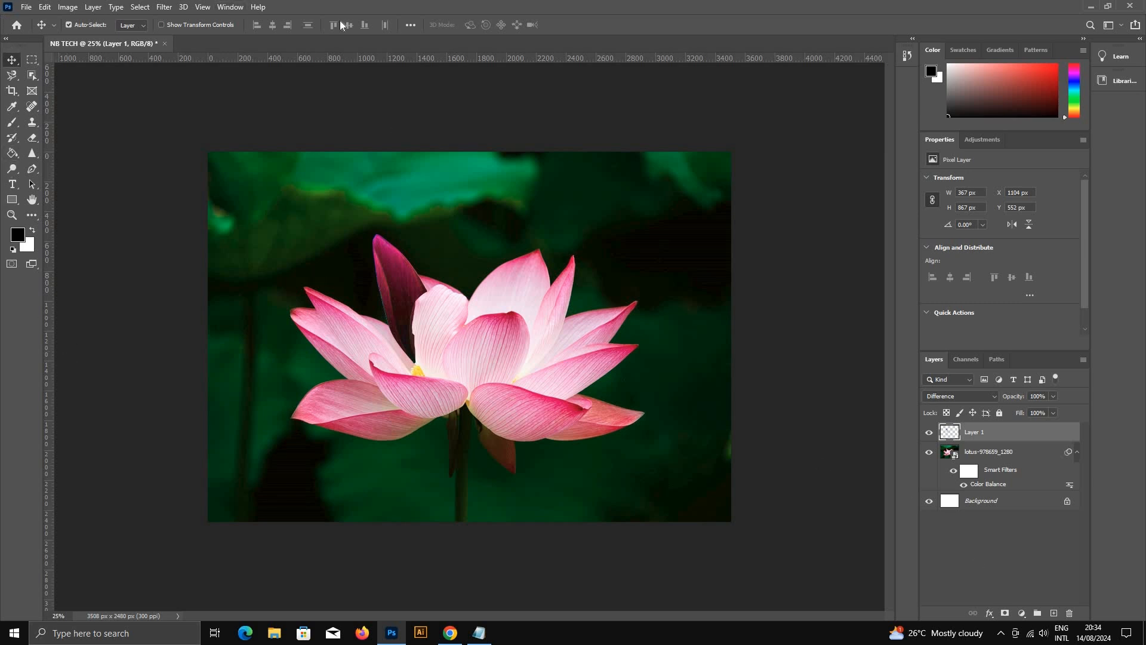
click(182, 7)
mouse_move(203, 7)
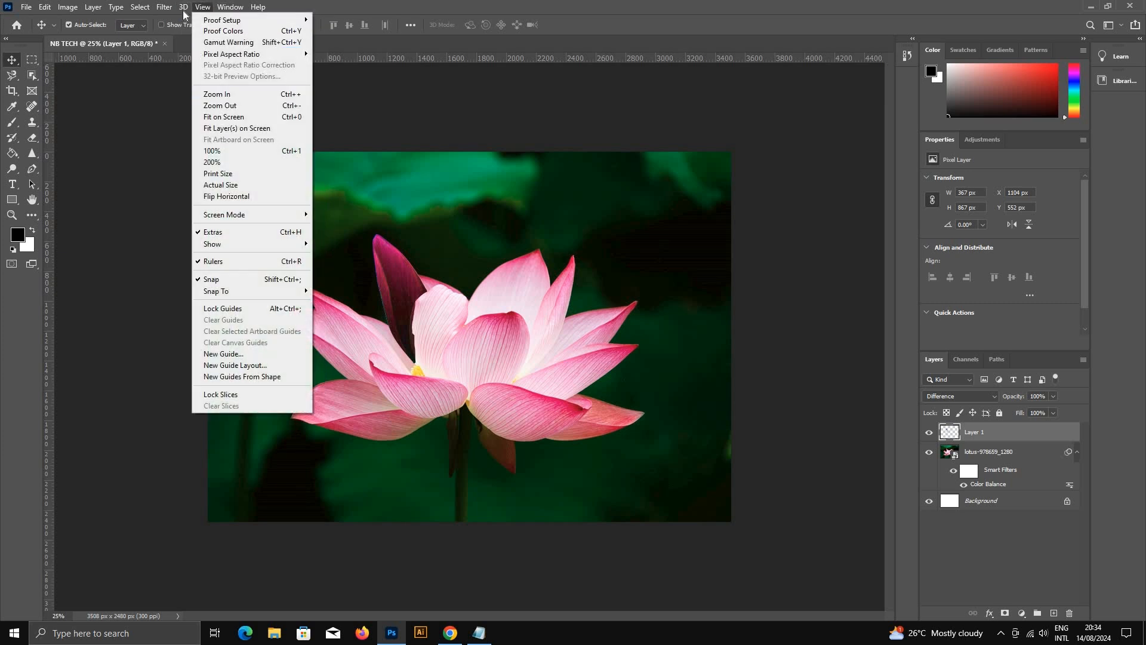
click(445, 5)
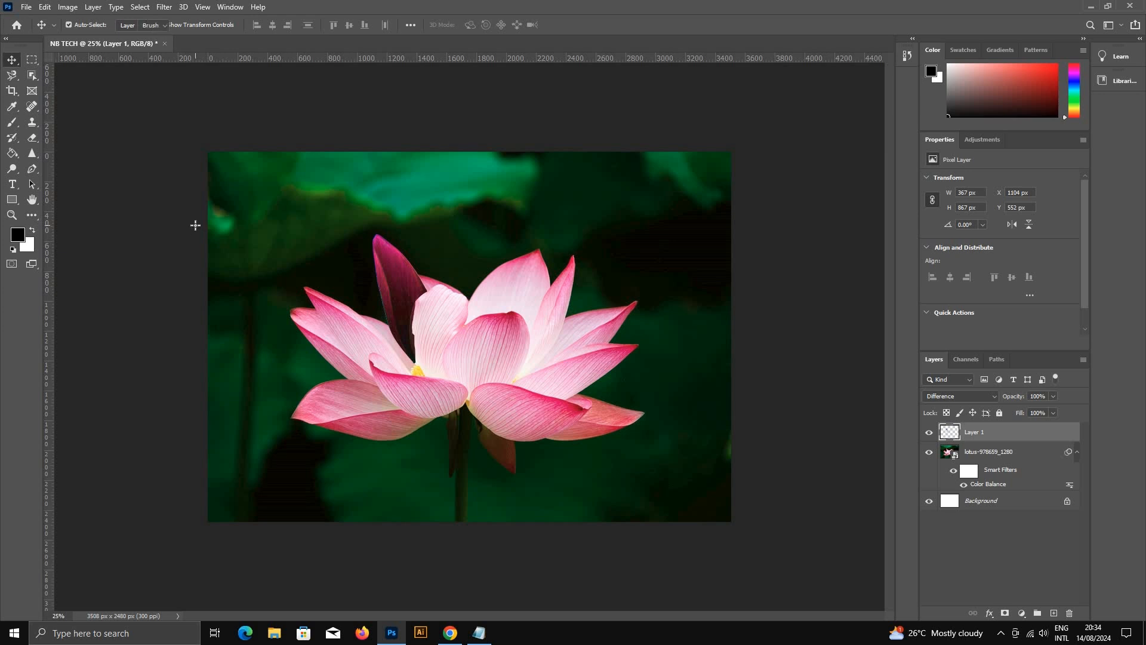
Step: Activate the Eraser, undo a test stroke across the petal, and set its brush to 80 px with 43% hardness
key(e)
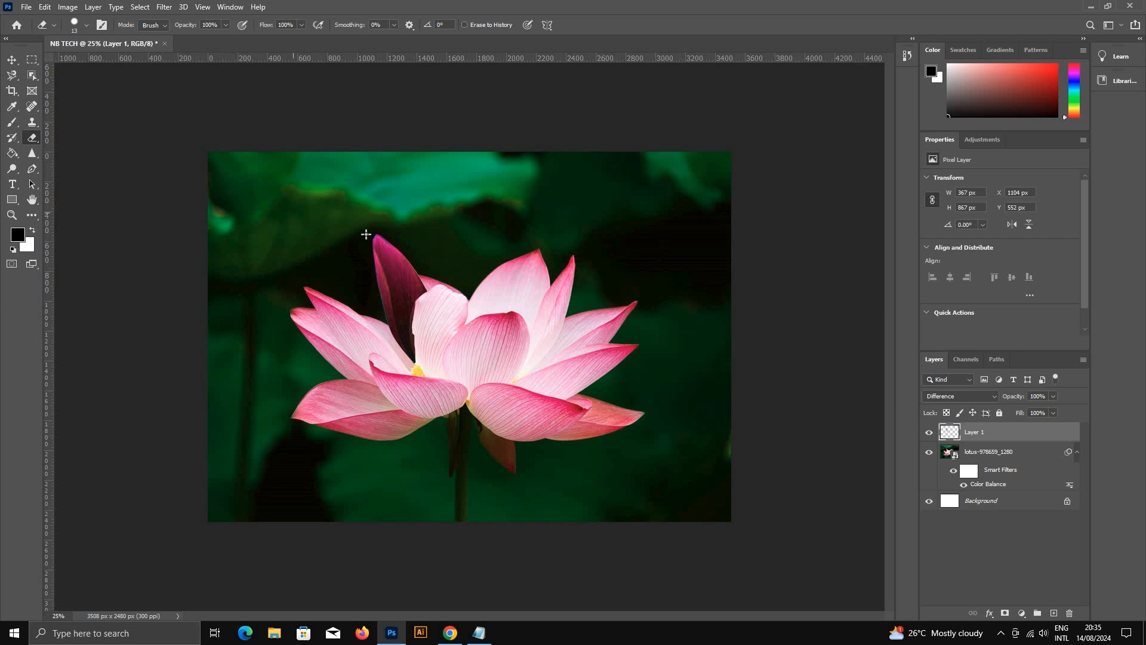
drag(408, 262, 380, 286)
key(ctrl+z)
click(54, 25)
click(78, 23)
click(87, 26)
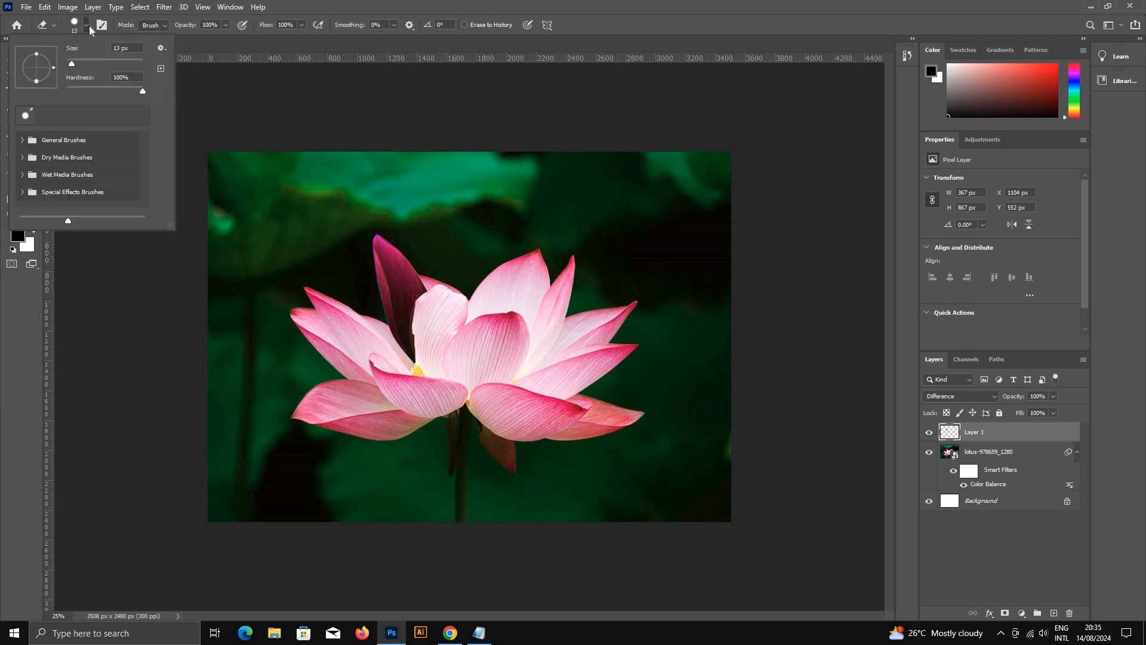
mouse_move(74, 63)
mouse_down()
mouse_move(116, 89)
mouse_move(99, 89)
mouse_move(92, 63)
mouse_up()
click(296, 136)
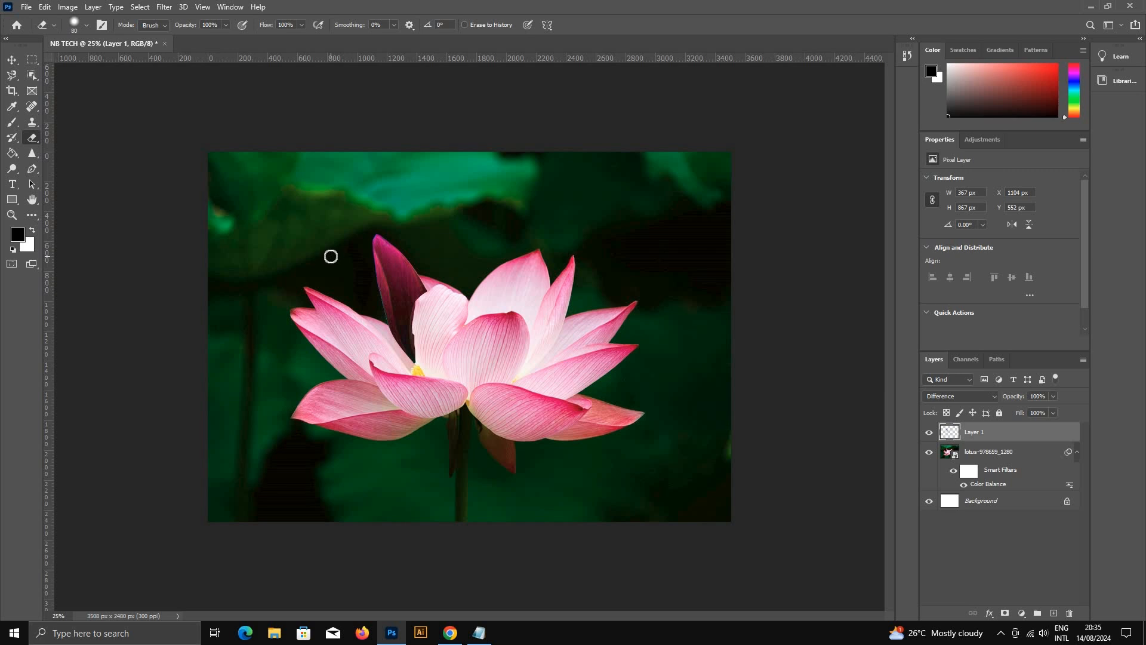
Step: Enlarge the Eraser brush to 400 px, softly erase the lower part of the petal layer, and return to the Move tool
key(bracketright)
key(bracketright)
key(bracketright)
key(bracketright)
key(bracketright)
key(bracketright)
key(bracketright)
key(bracketright)
key(bracketright)
key(bracketright)
key(bracketright)
mouse_move(457, 298)
mouse_down()
mouse_move(440, 316)
mouse_move(431, 375)
mouse_up()
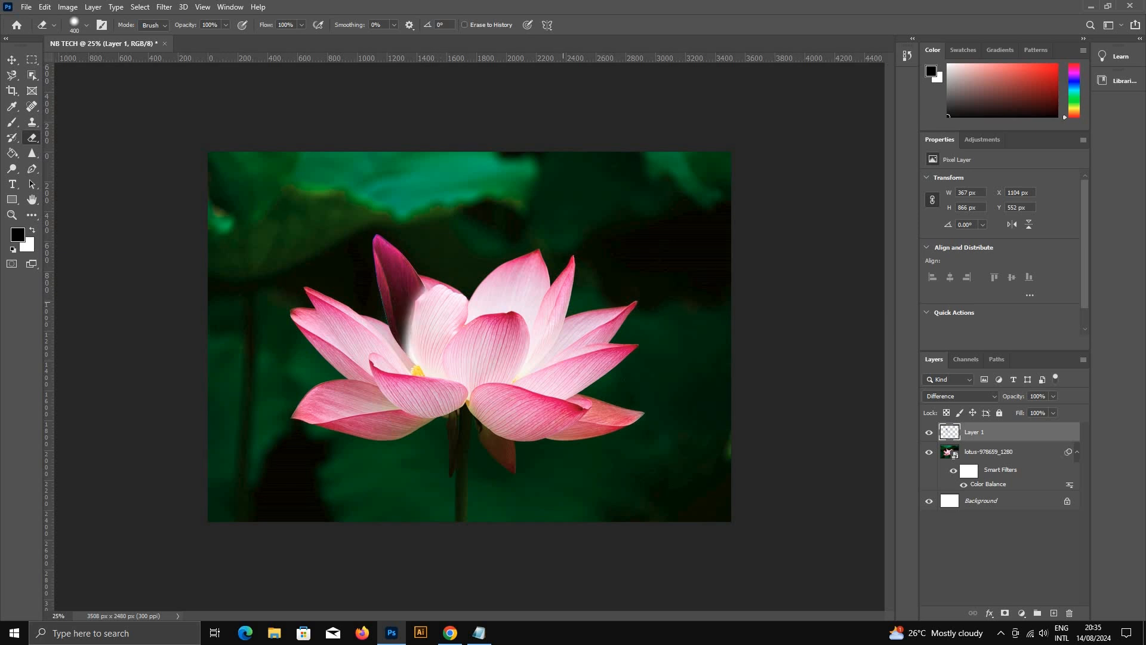
mouse_move(447, 314)
mouse_down()
mouse_move(436, 338)
mouse_move(431, 307)
mouse_move(424, 329)
mouse_move(463, 289)
mouse_move(418, 307)
mouse_move(476, 287)
mouse_up()
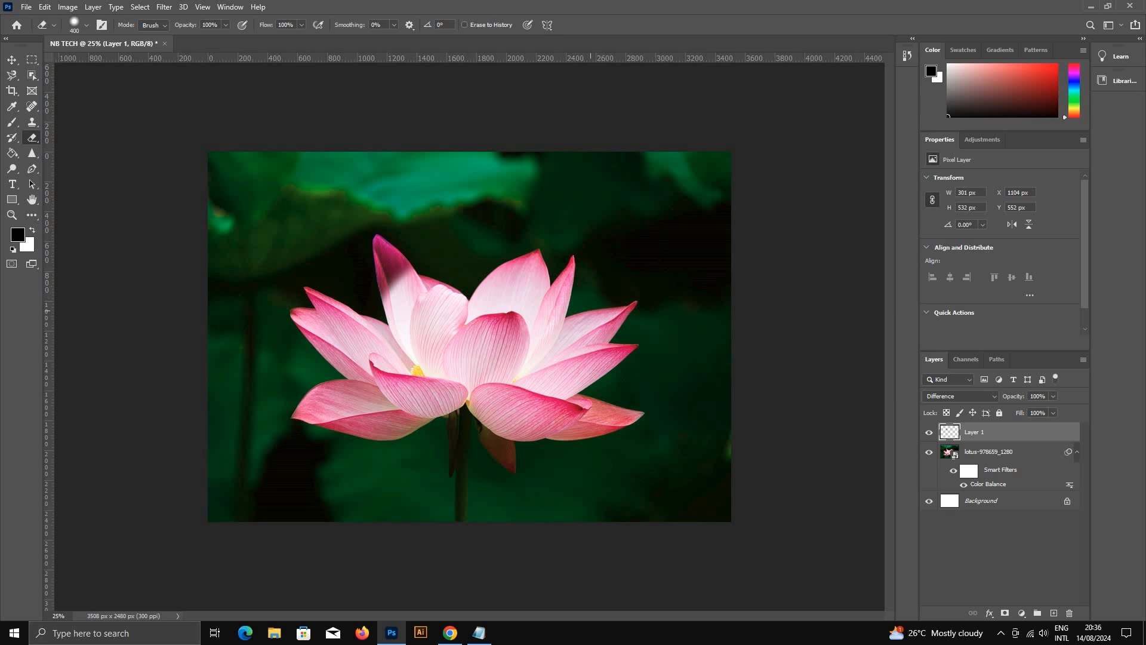
click(87, 26)
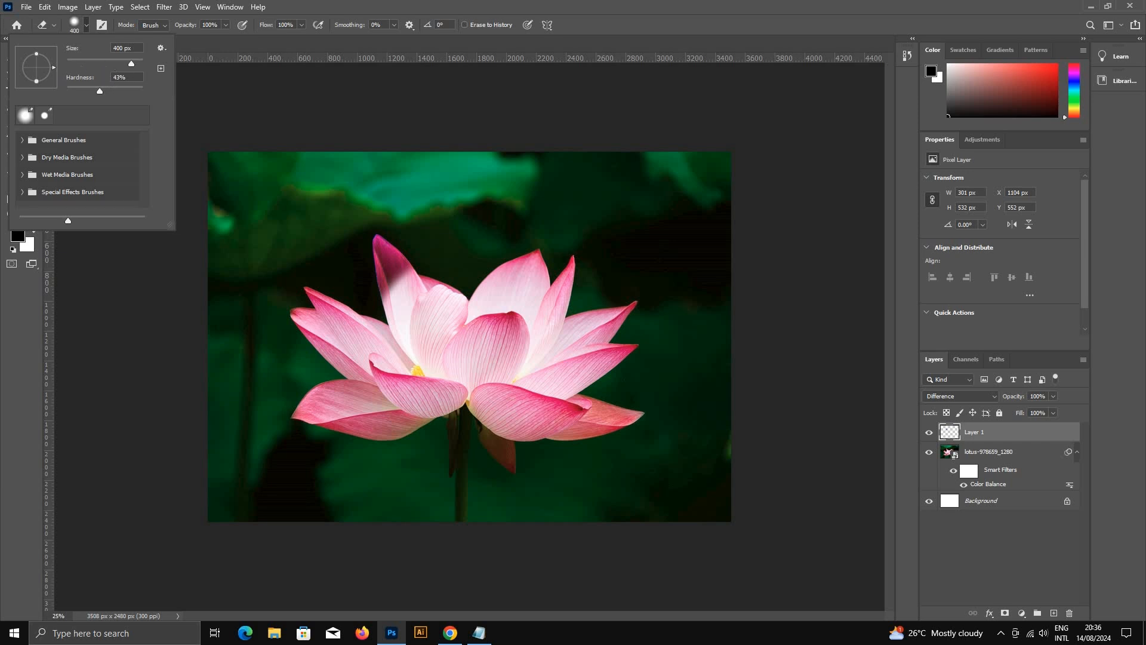
key(Escape)
click(12, 60)
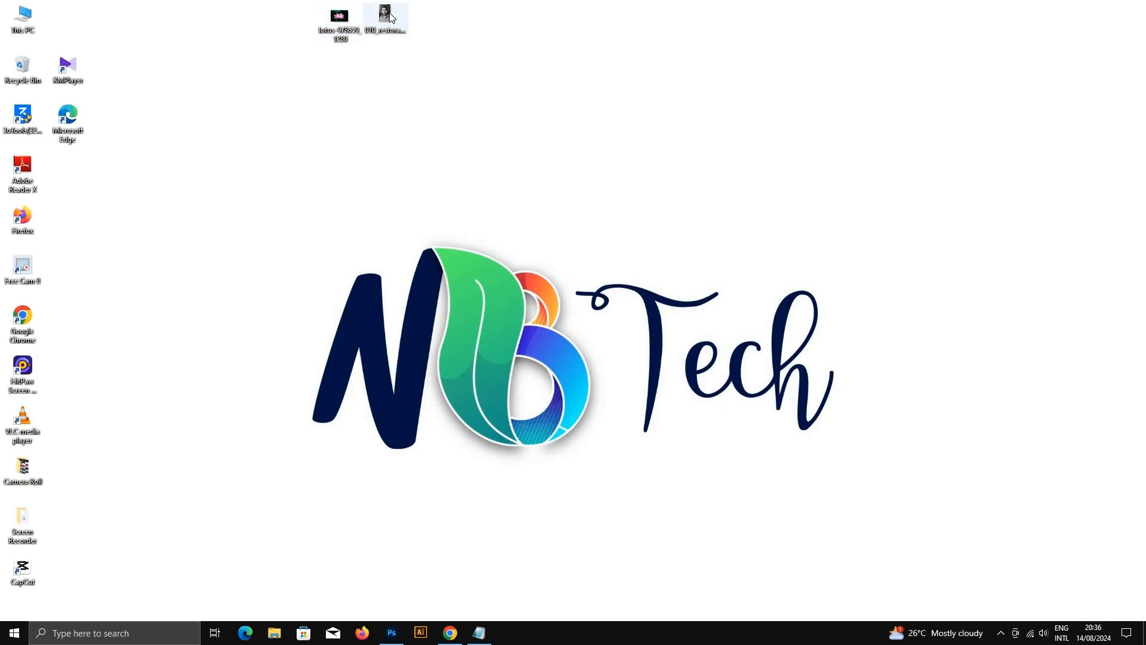
Step: Open 010_restoration-of-old-photos.jpg as its own document and inspect the cracks across the hair and backdrop
drag(385, 27, 471, 38)
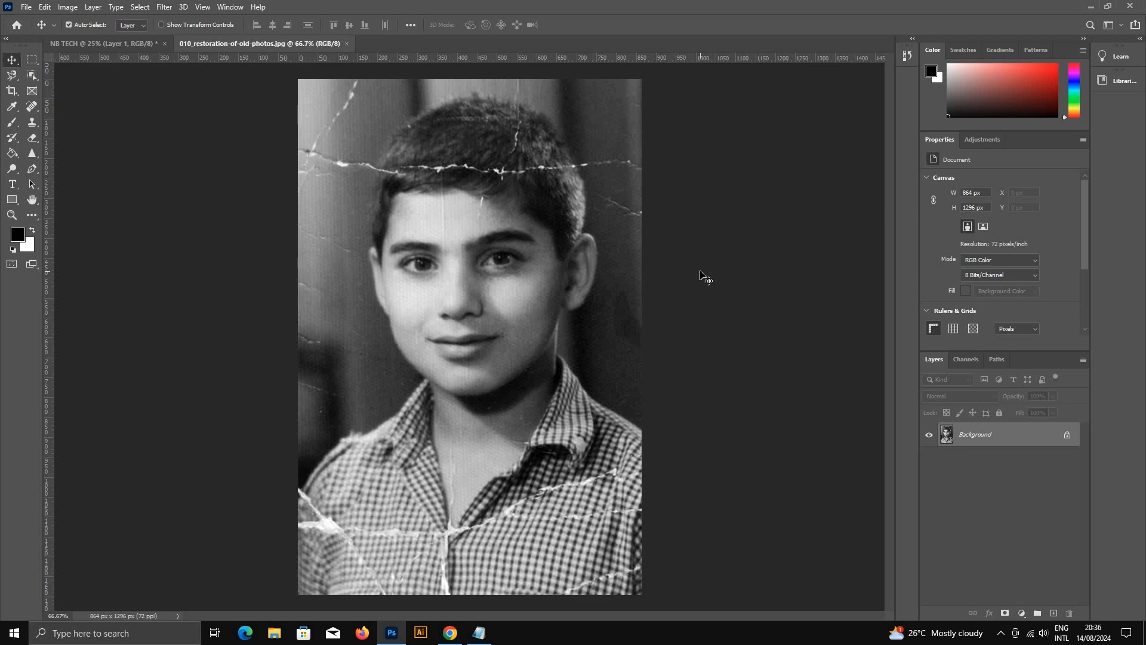
scroll(444, 162, up, 2)
drag(321, 224, 583, 368)
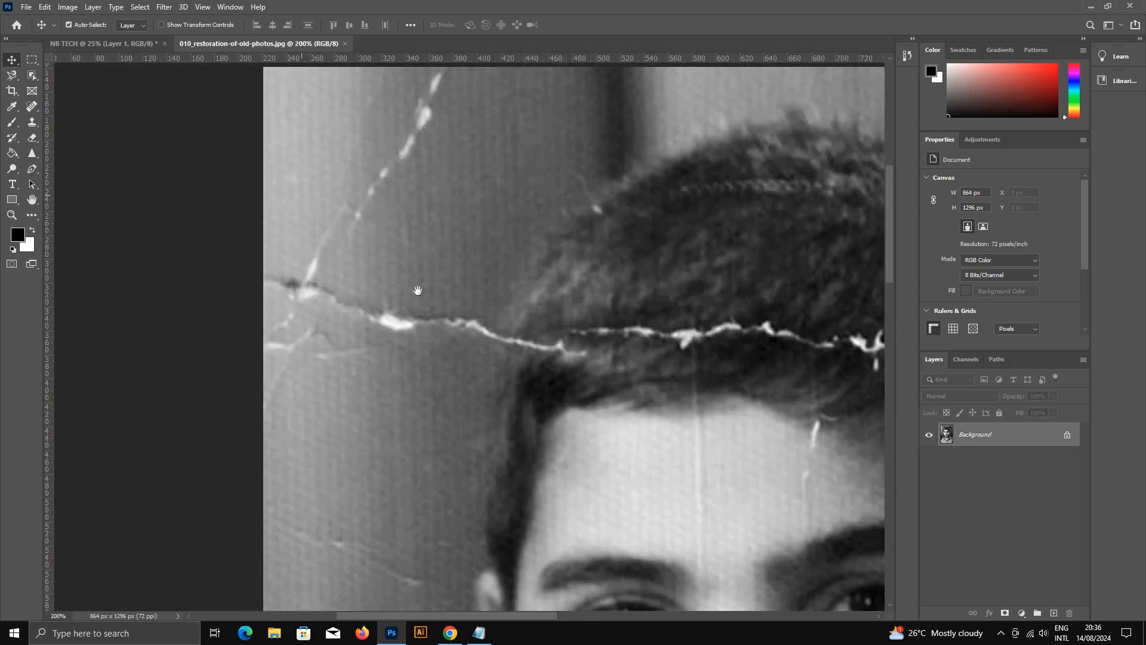
drag(418, 291, 547, 363)
scroll(555, 376, down, 2)
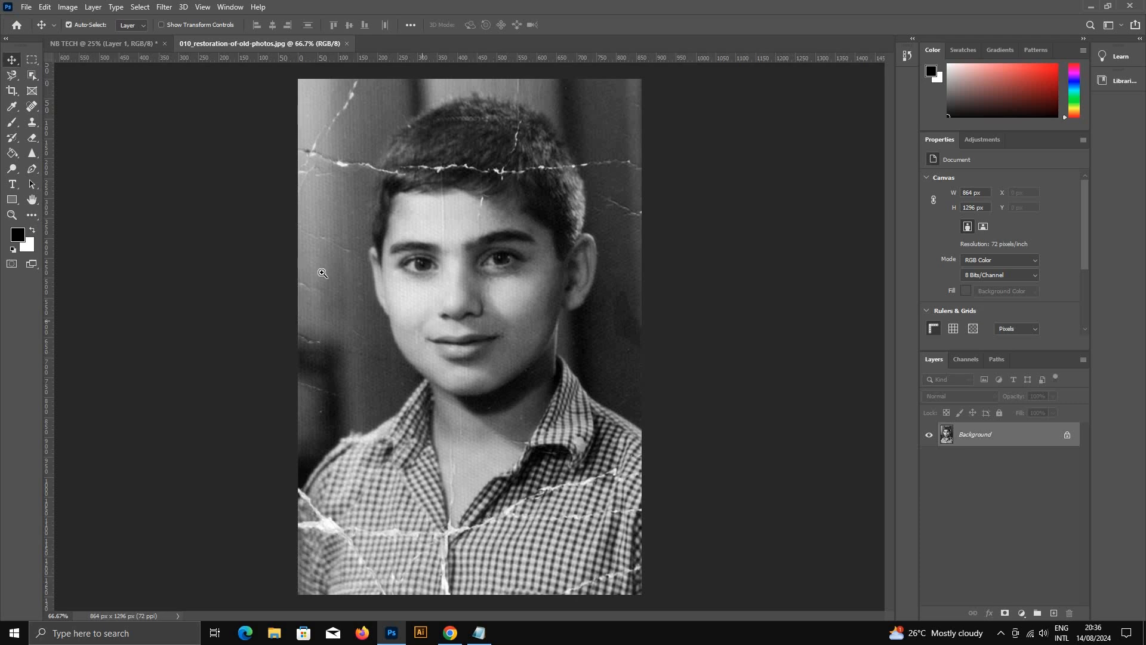
scroll(314, 251, up, 2)
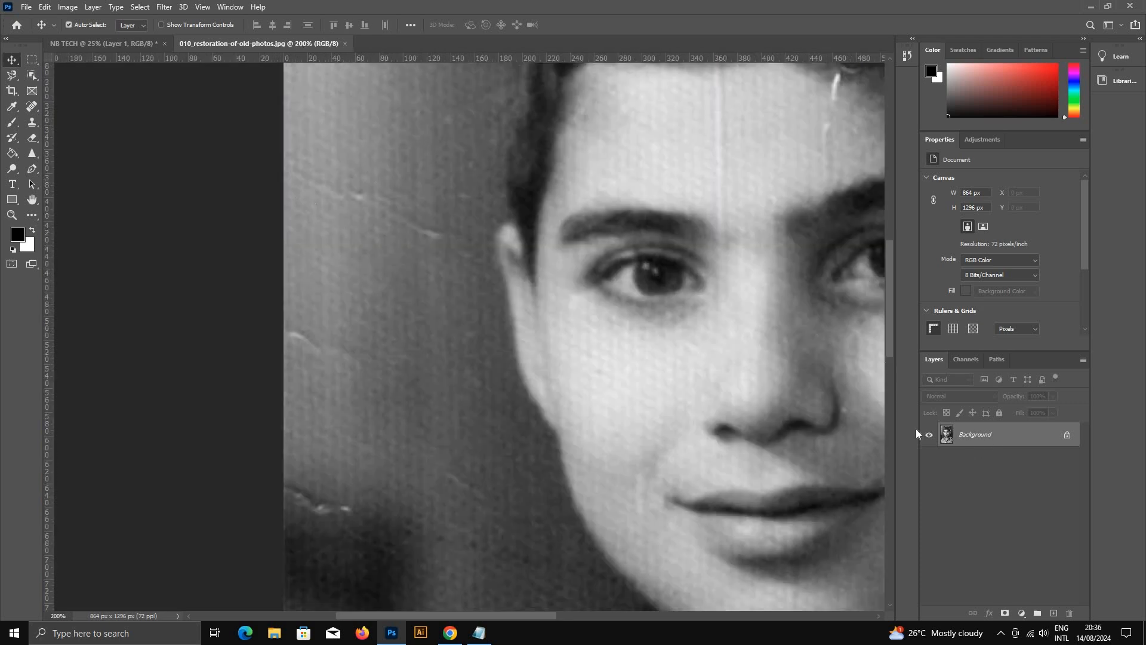
Step: Switch between the NB TECH and portrait documents, and examine the portrait's cracks around the hair and forehead up close
click(124, 37)
click(200, 48)
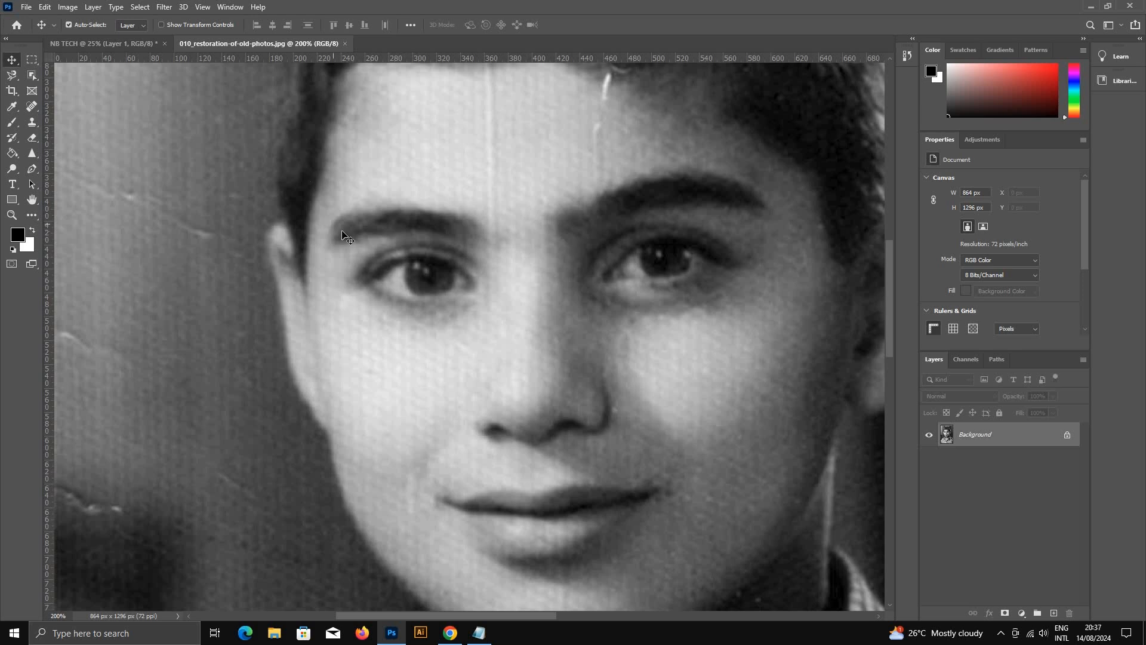
drag(321, 218, 634, 316)
ctrl+alt+click(599, 265)
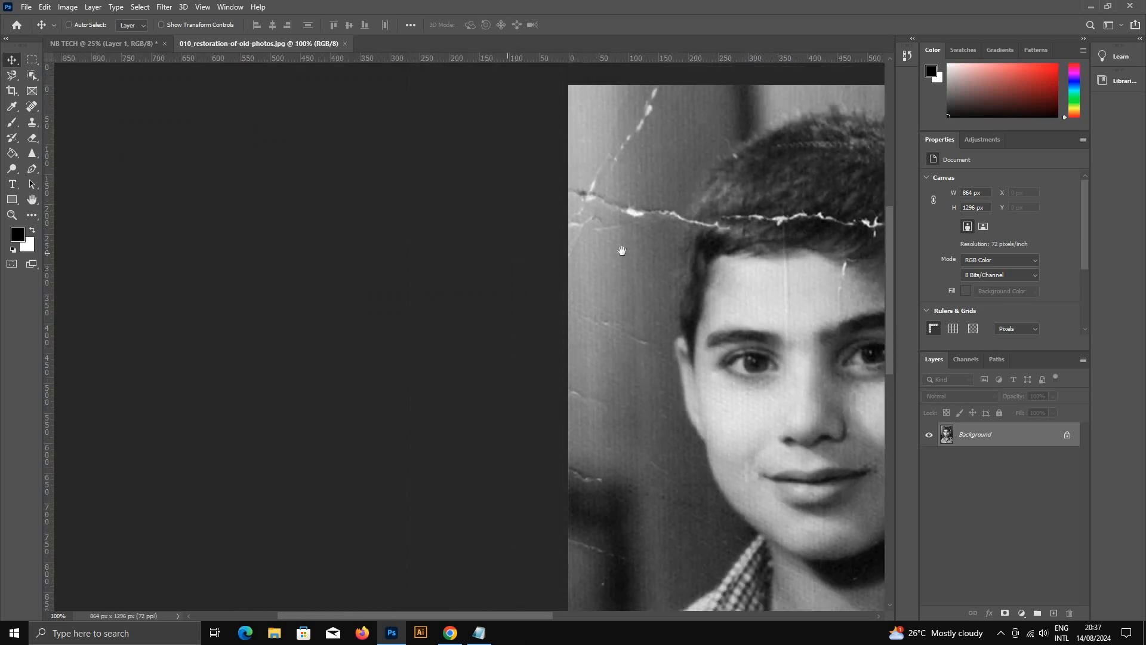
drag(622, 250, 422, 231)
ctrl+click(418, 230)
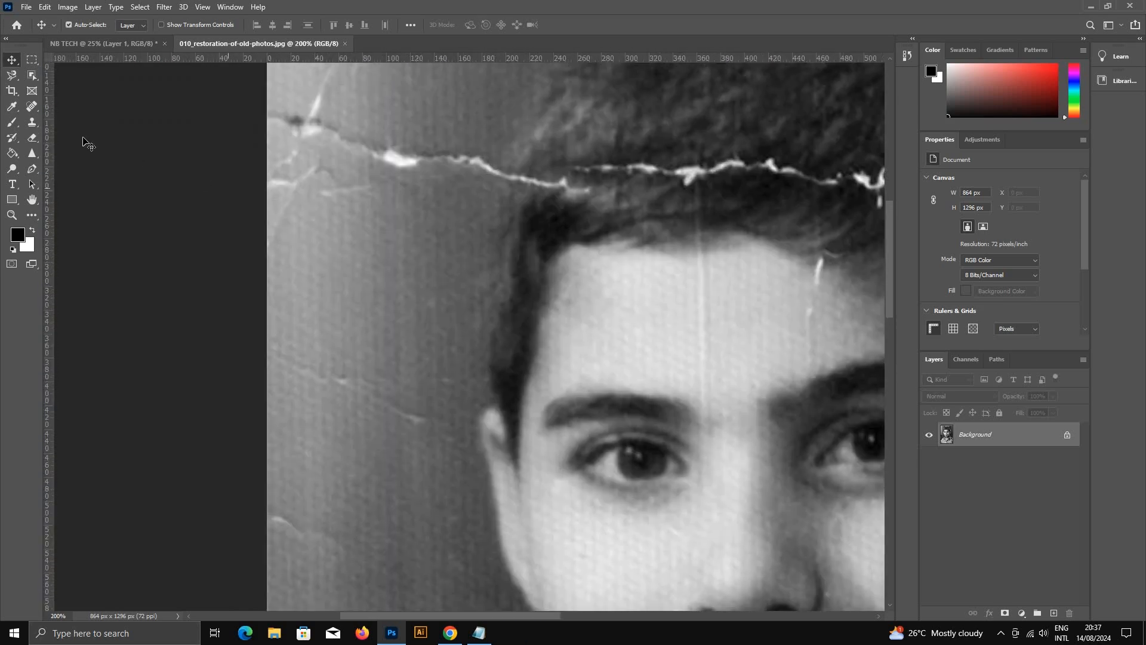
Step: Activate the Spot Healing Brush at 47 px and heal the faint scratches on the backdrop beside the boy's ear
click(34, 110)
right_click(34, 109)
click(34, 111)
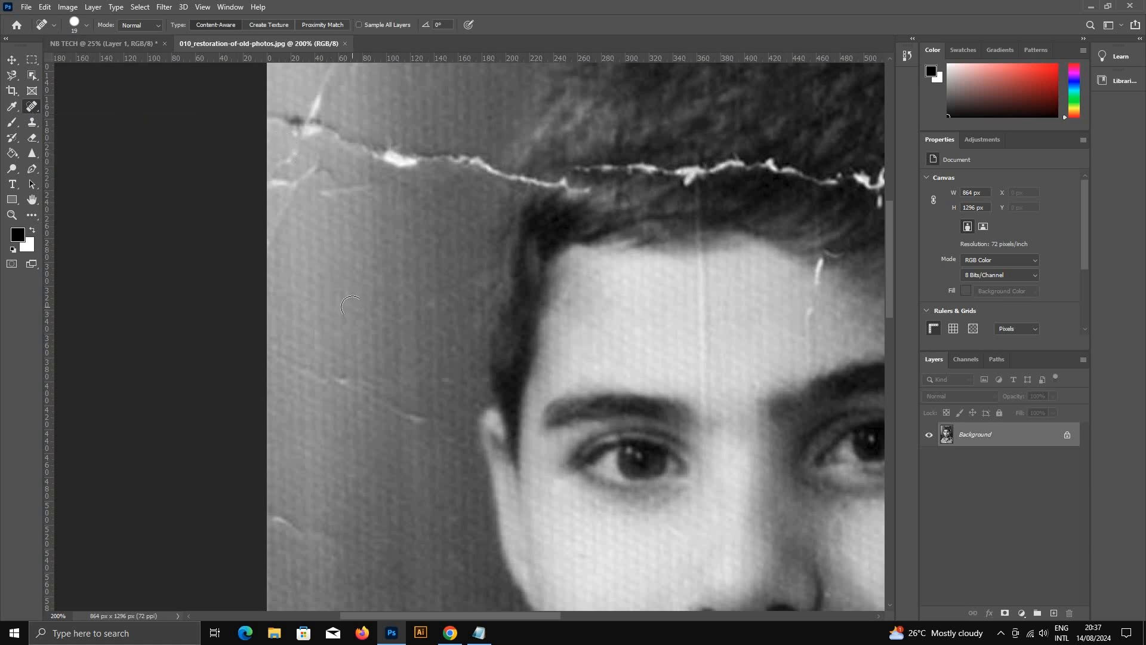
click(87, 26)
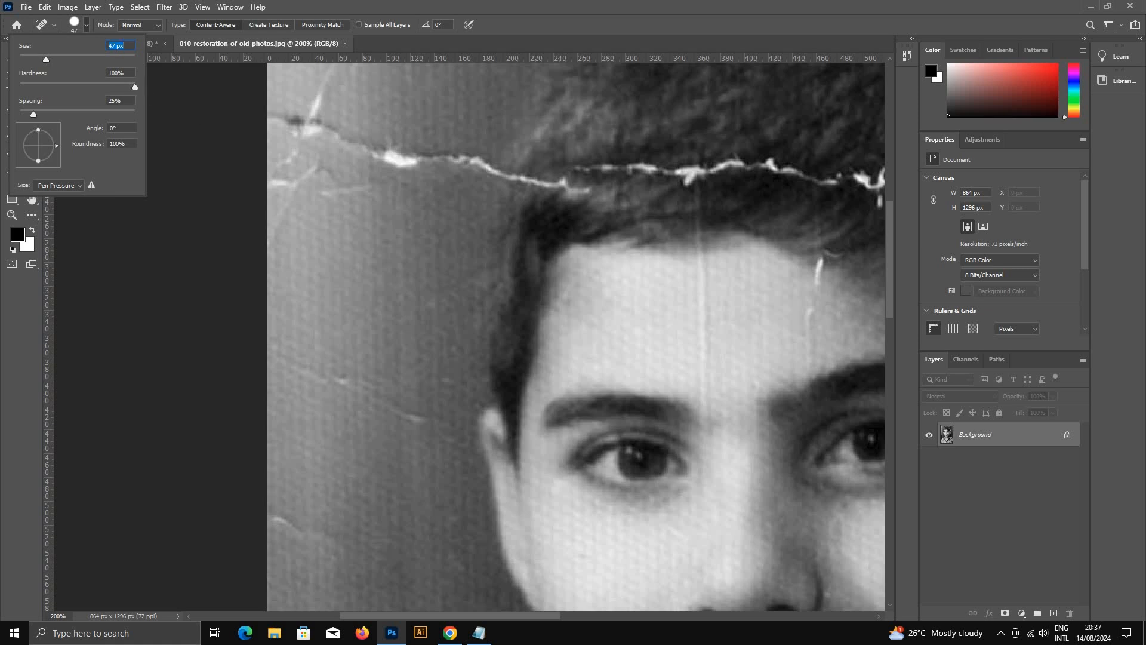
drag(310, 358, 412, 411)
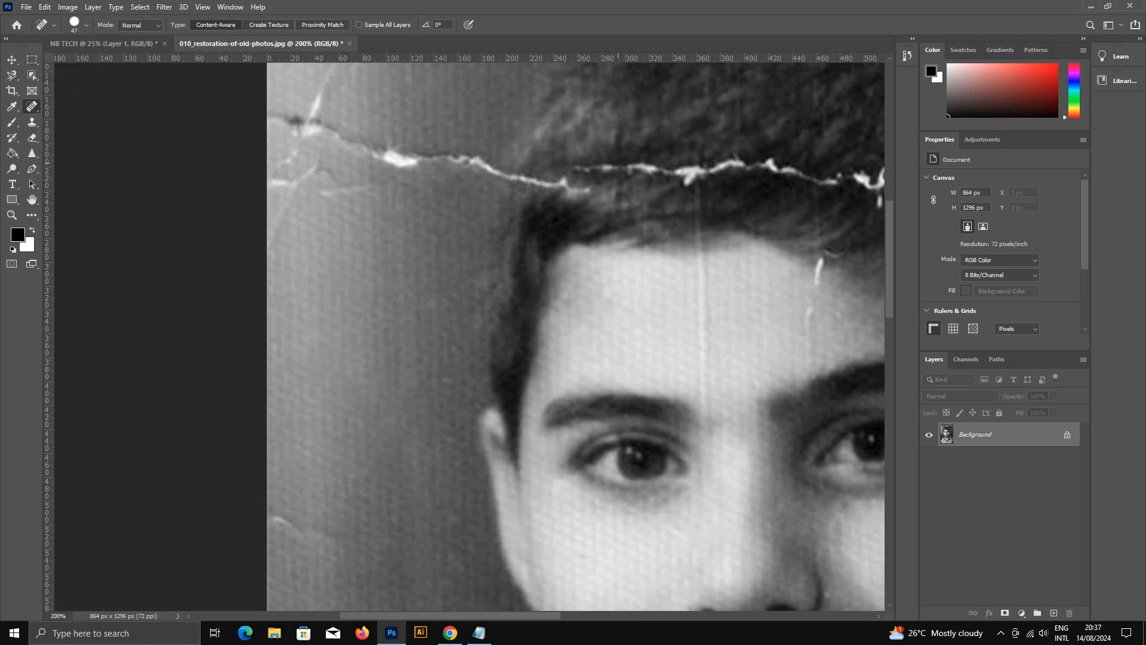
drag(272, 478, 334, 552)
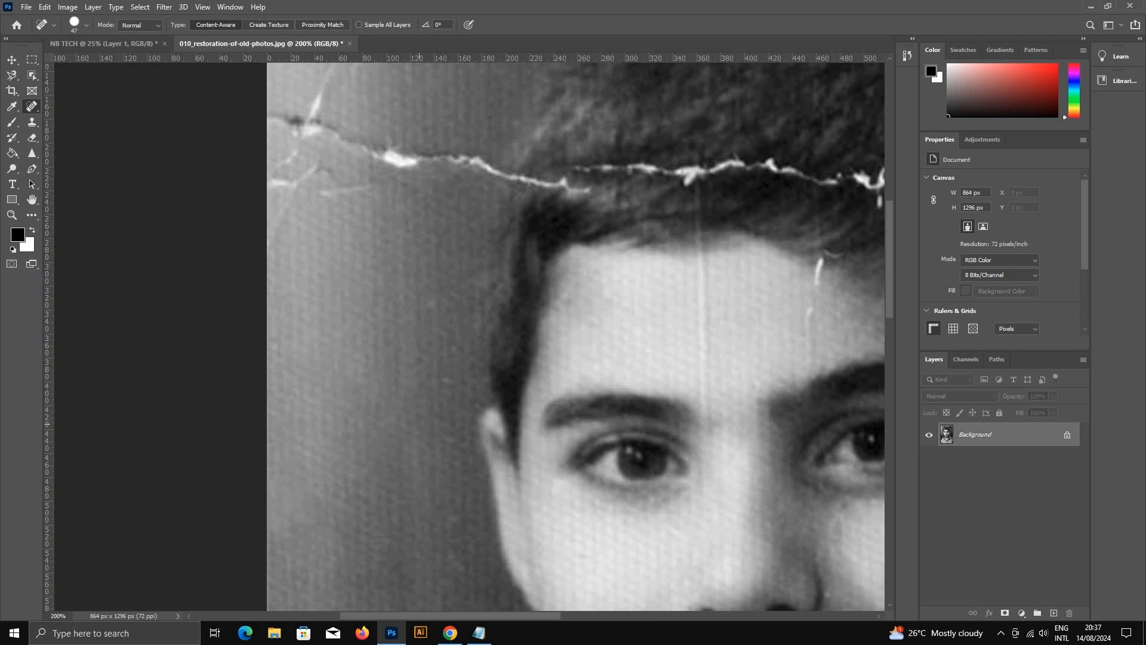
Step: Heal the small branching cracks at the photo's left edge, below the long horizontal crack
scroll(350, 289, up, 3)
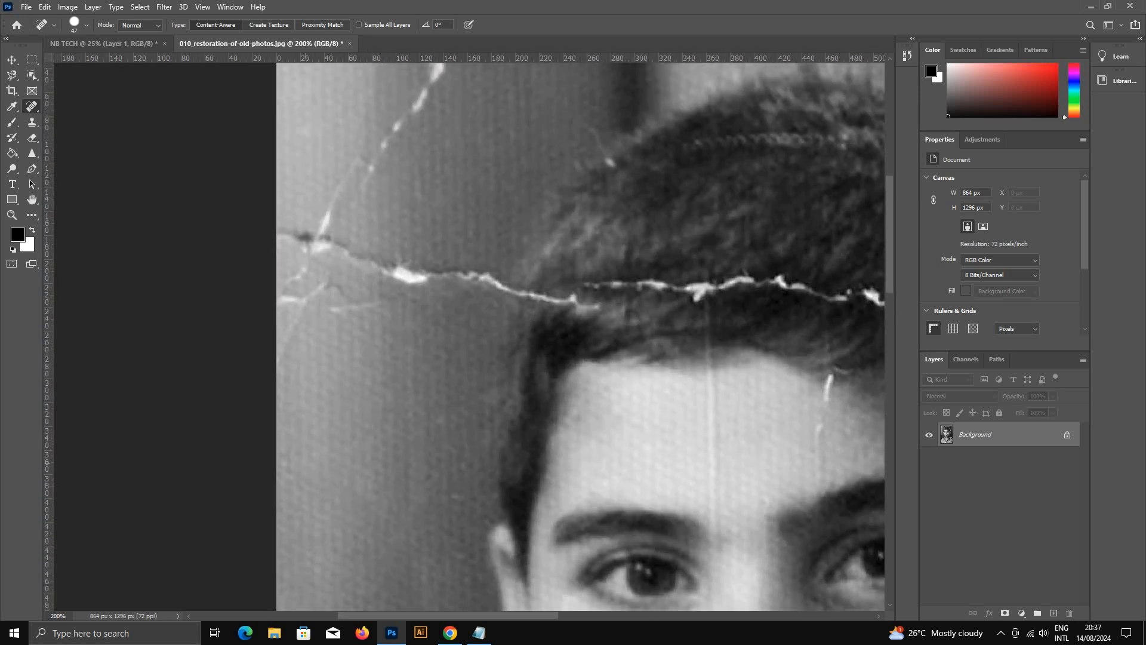
drag(304, 458, 302, 303)
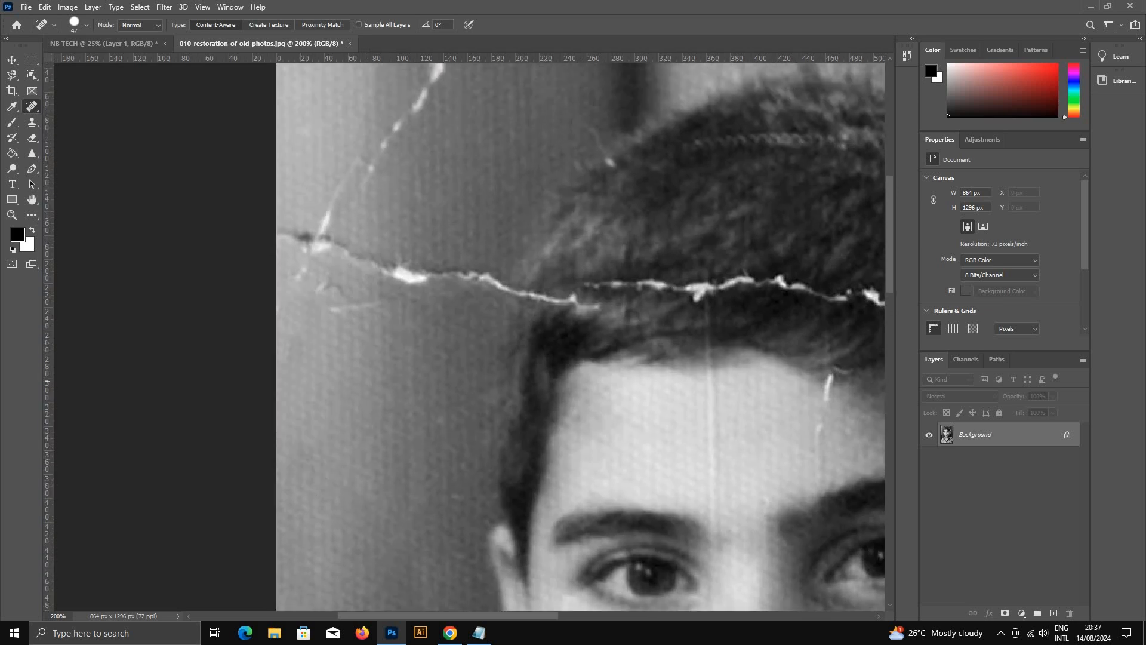
mouse_move(384, 370)
mouse_down()
mouse_move(318, 300)
mouse_move(306, 254)
mouse_up()
mouse_move(307, 315)
mouse_down()
mouse_move(312, 399)
mouse_move(301, 283)
mouse_up()
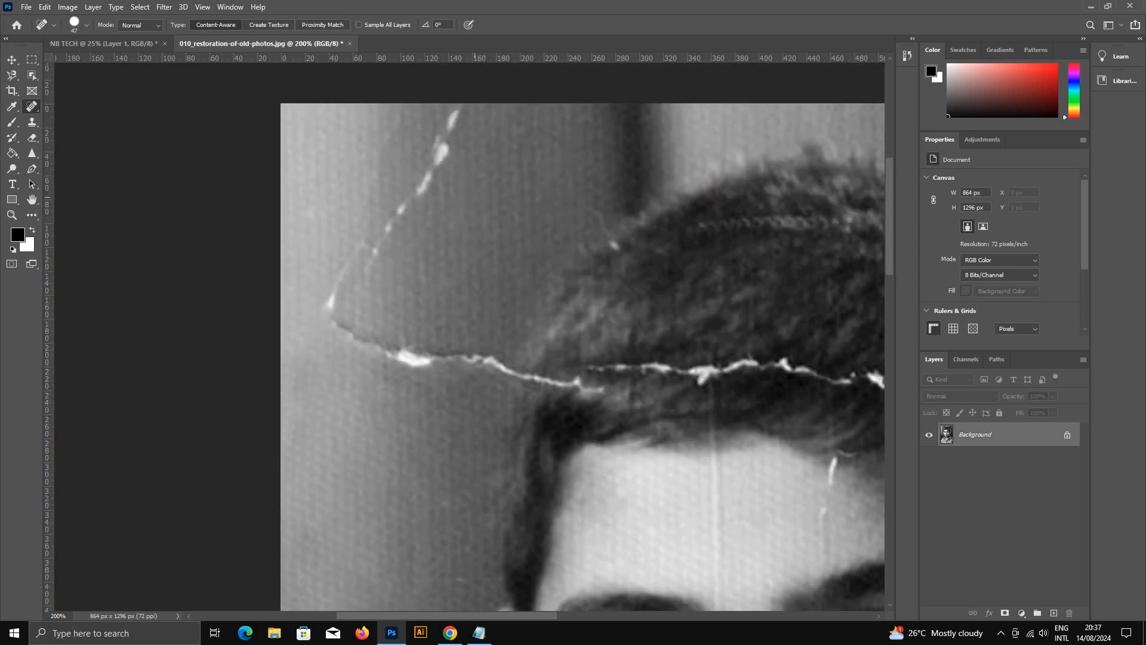
Step: Heal the diagonal crack in the upper-left backdrop and the horizontal crack up to the hair's edge
drag(418, 150, 493, 209)
mouse_move(411, 185)
mouse_down()
mouse_move(462, 114)
mouse_move(454, 153)
mouse_move(323, 306)
mouse_move(353, 333)
mouse_move(422, 357)
mouse_up()
drag(370, 148, 387, 230)
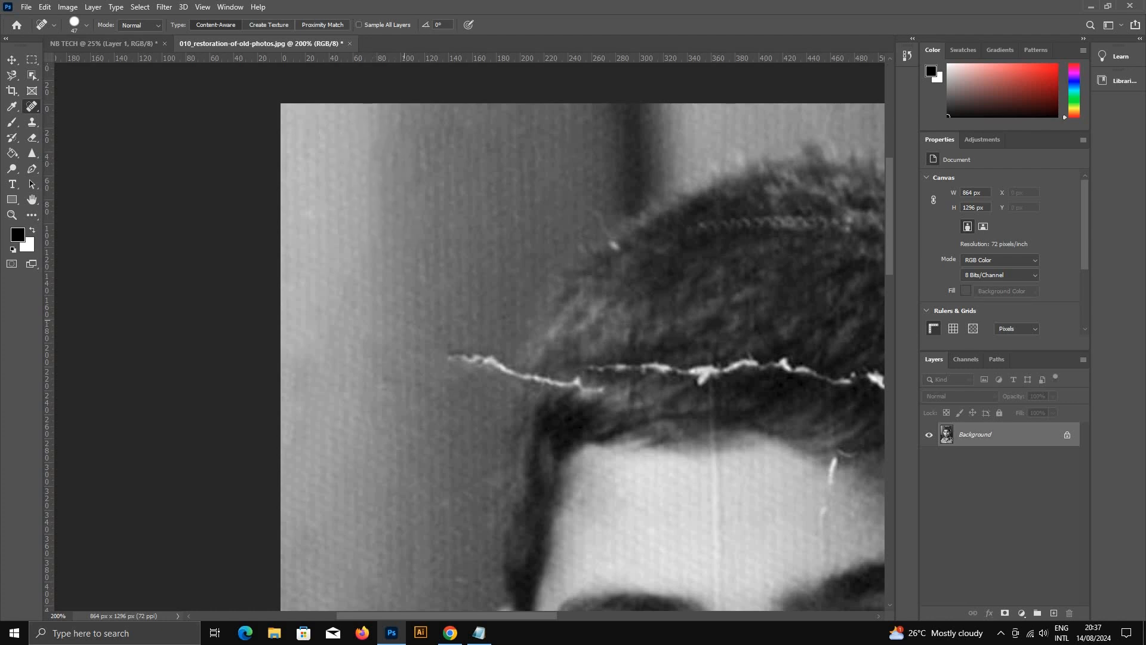
drag(425, 349, 501, 364)
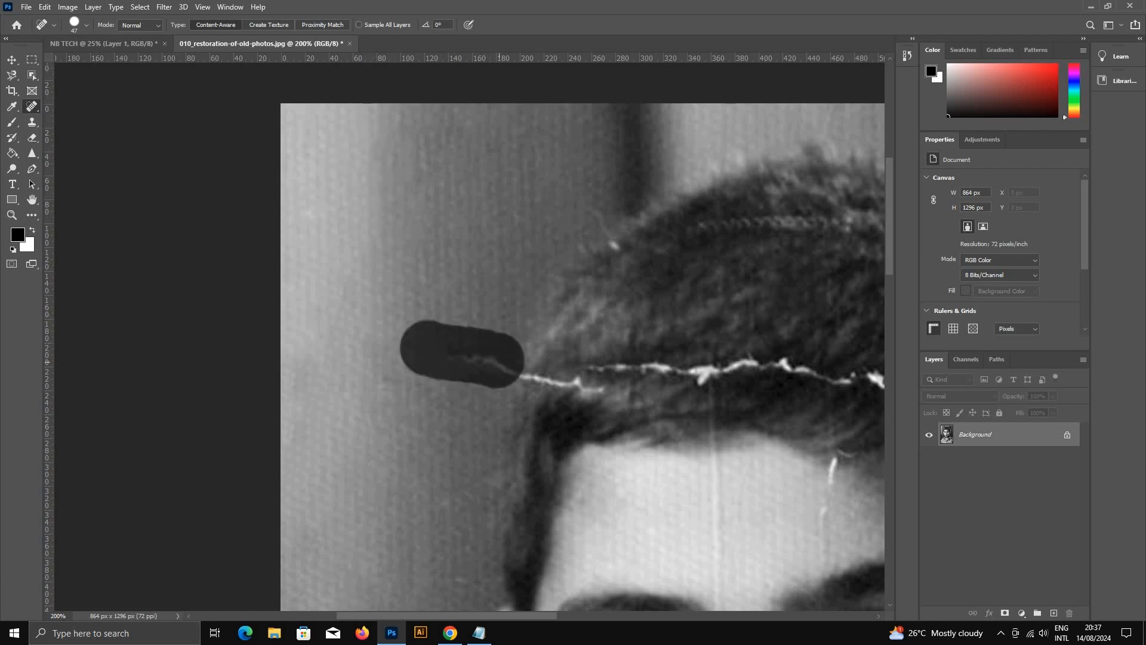
click(524, 387)
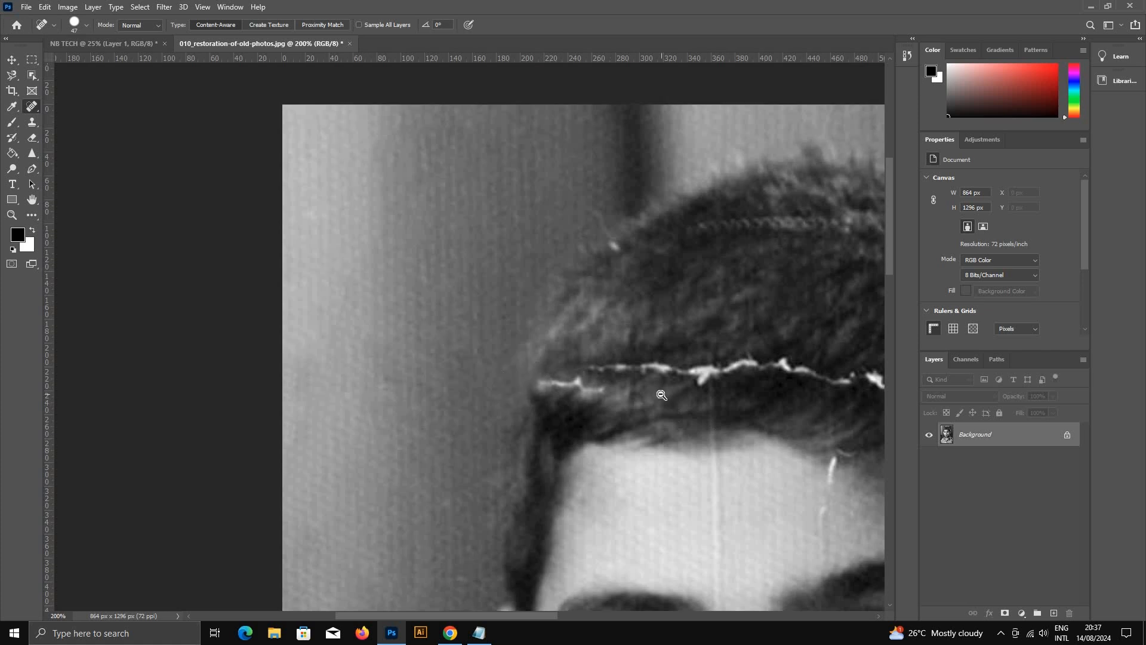
Step: Heal the two thin cracks in the dark backdrop area above the left shoulder
key(ctrl+minus)
key(ctrl+minus)
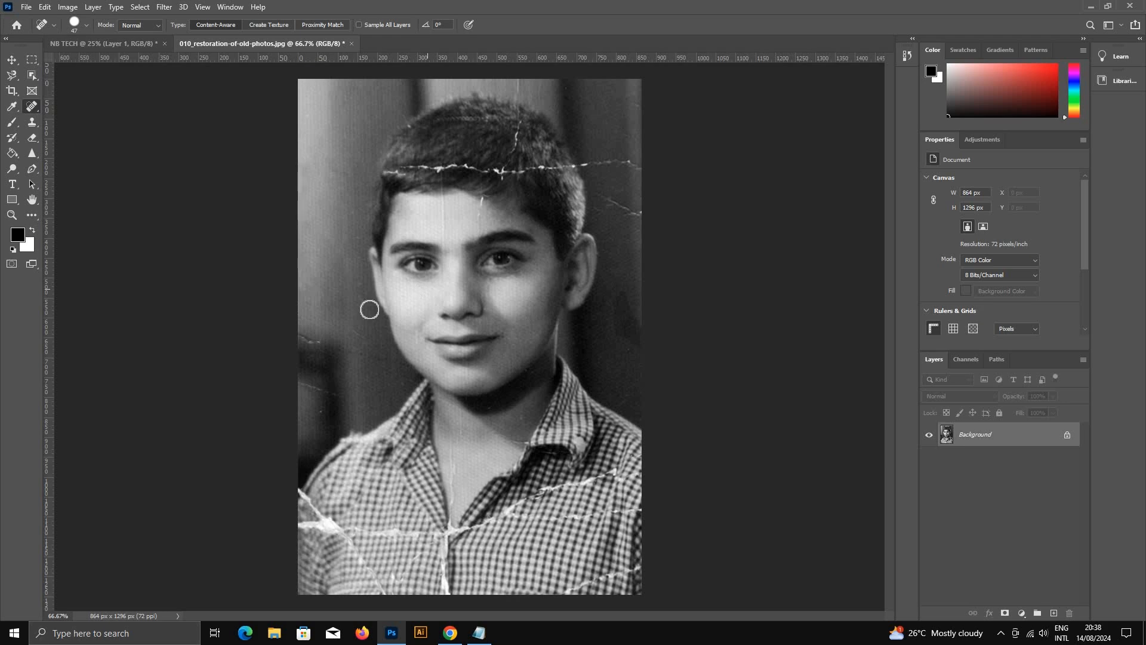
ctrl+click(305, 365)
ctrl+click(305, 363)
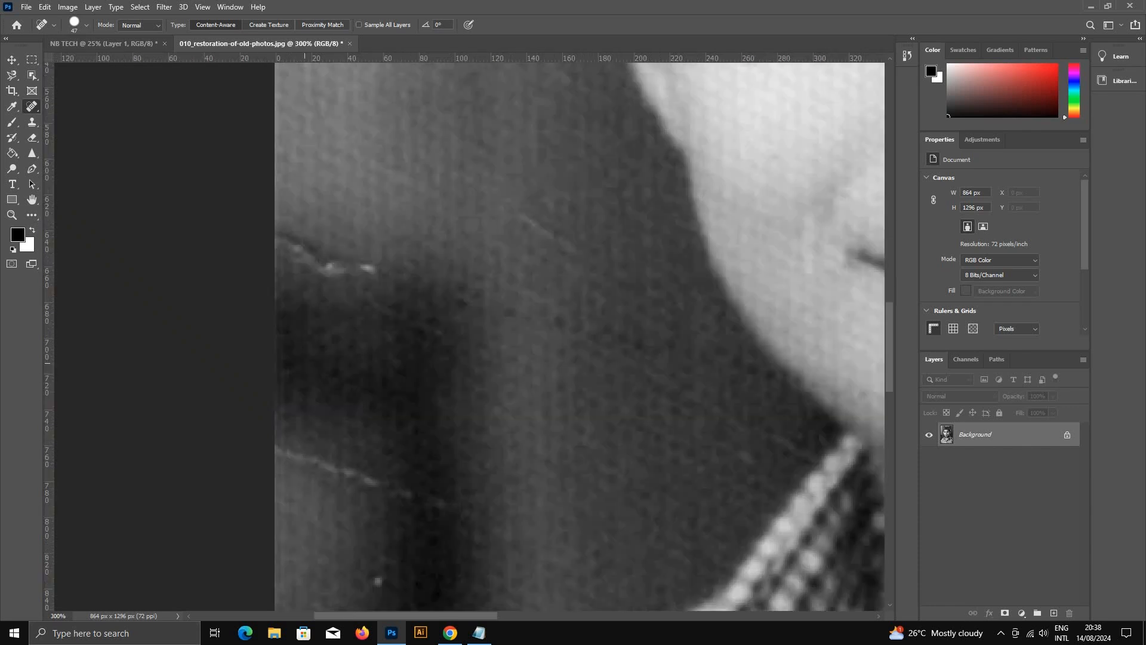
mouse_move(285, 236)
mouse_down()
mouse_move(361, 263)
mouse_move(413, 317)
mouse_up()
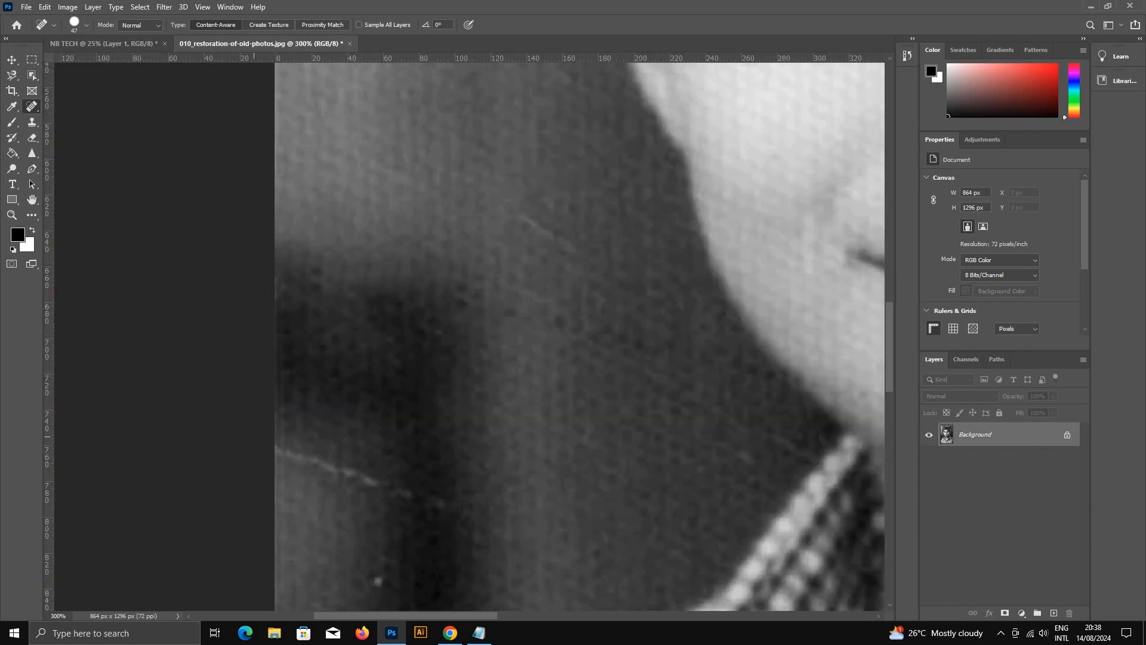
mouse_move(275, 445)
mouse_down()
mouse_move(466, 514)
mouse_move(532, 305)
mouse_move(524, 313)
mouse_up()
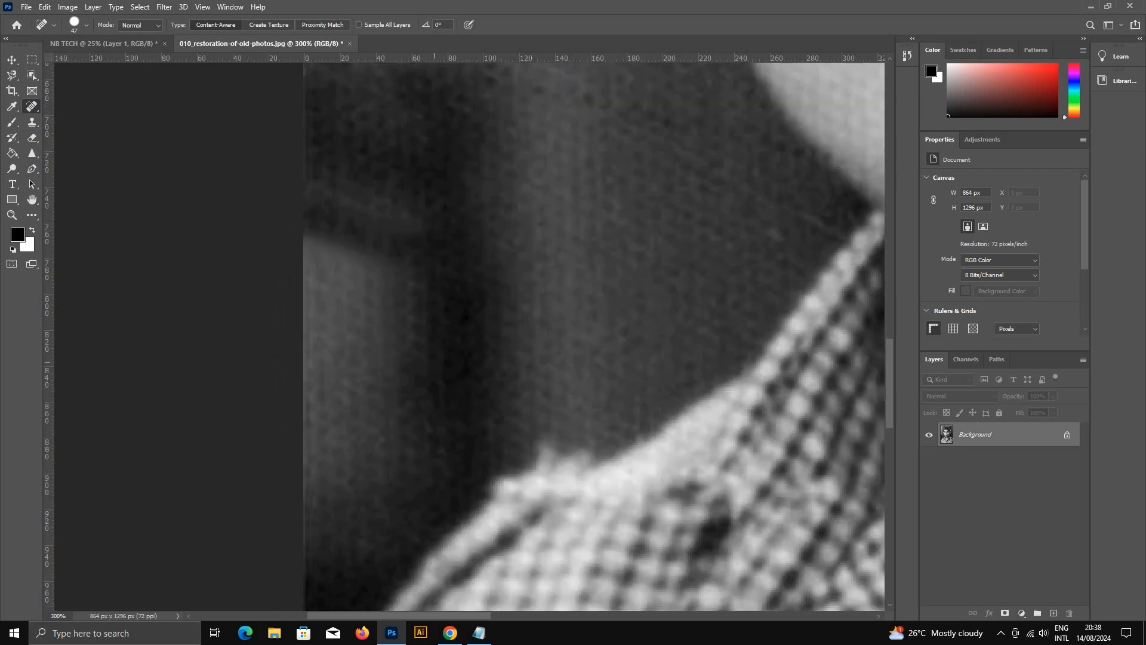
Step: Examine the face up close for remaining damage, from the shoulder past the mouth and eye to the hairline
drag(573, 356, 354, 367)
drag(621, 281, 114, 443)
drag(189, 219, 539, 343)
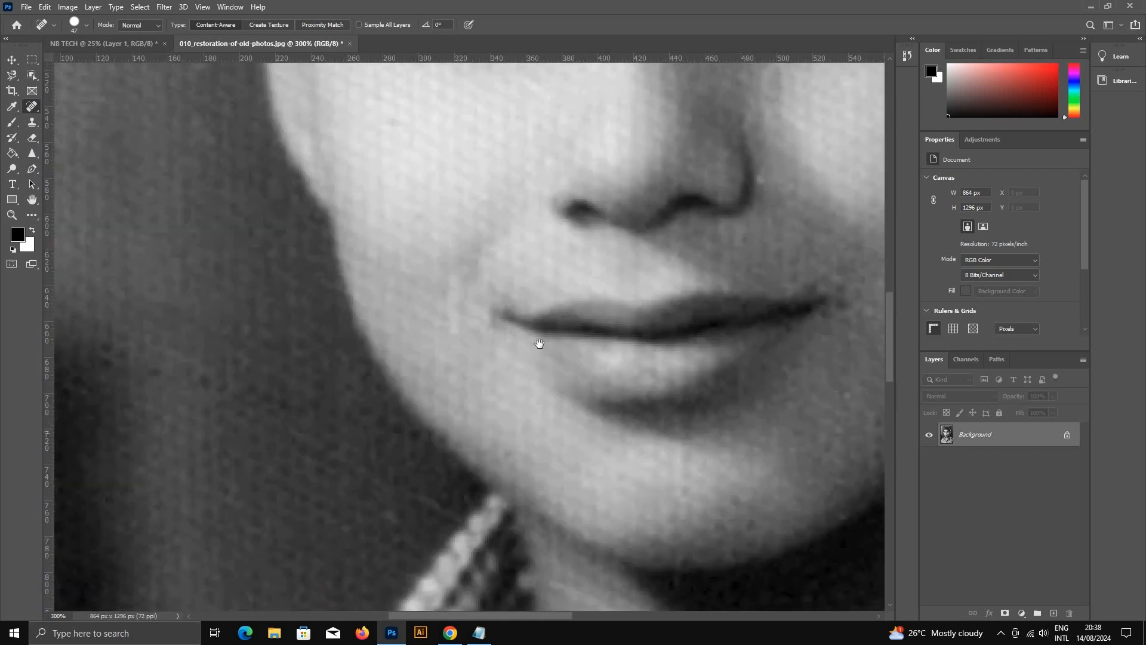
drag(409, 326, 741, 362)
drag(638, 343, 328, 394)
drag(626, 235, 312, 389)
drag(640, 203, 400, 346)
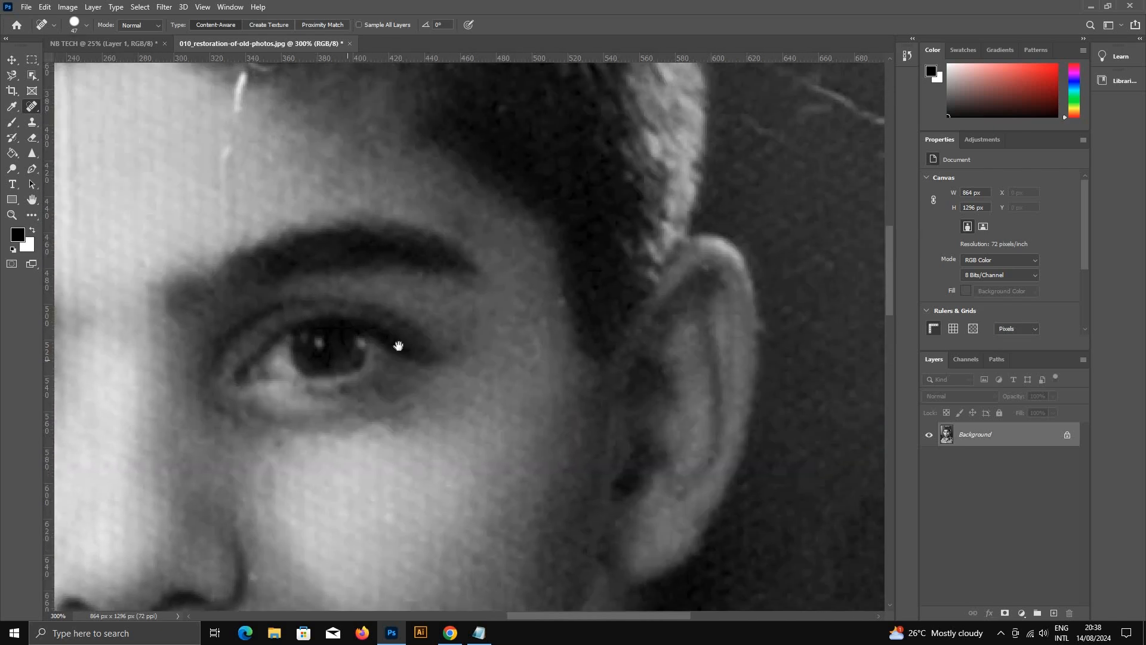
drag(292, 119, 446, 333)
drag(384, 295, 435, 312)
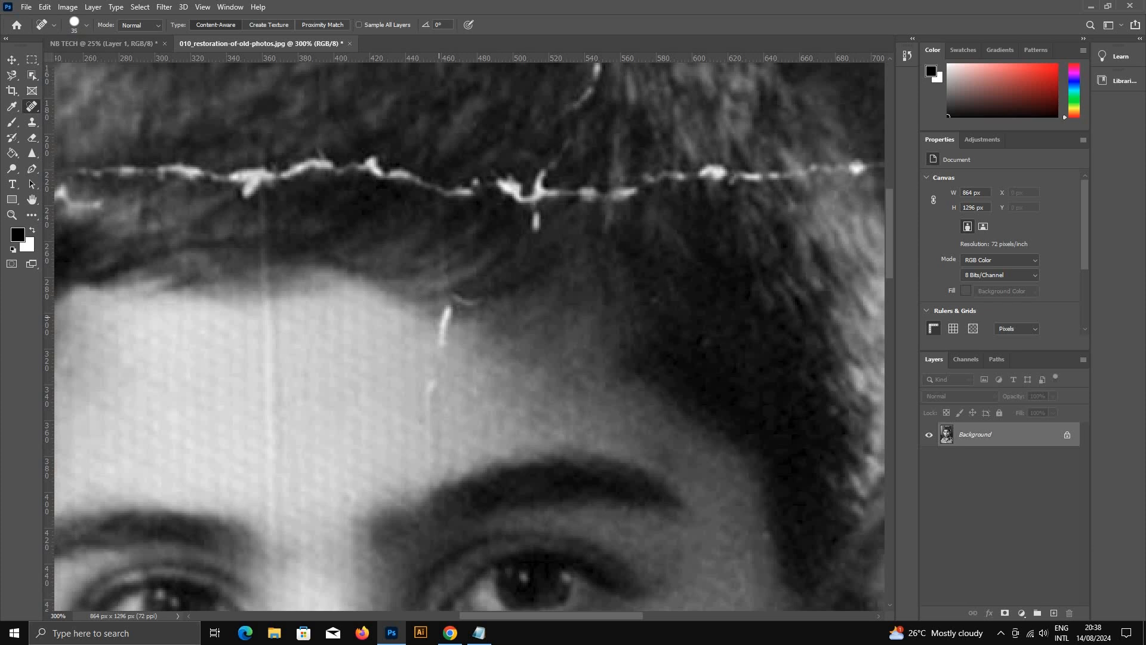
Step: Reduce the Spot Healing Brush to 20 px, test it on the white forehead scratch, and undo that stroke
key(bracketleft)
key(bracketleft)
drag(443, 305, 427, 412)
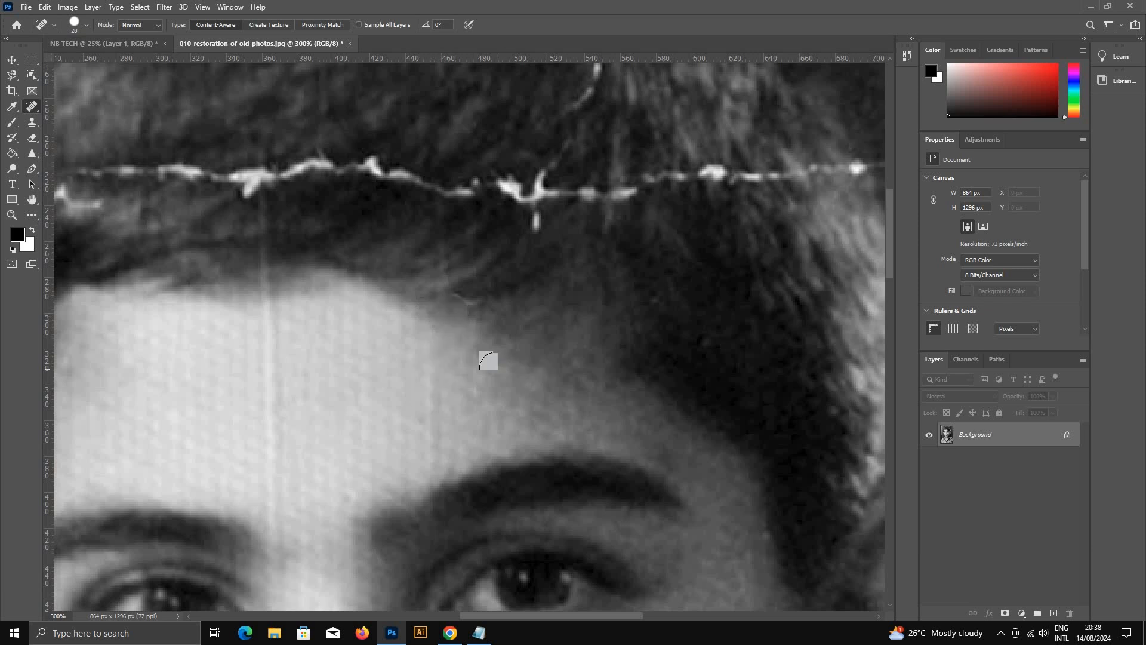
ctrl+click(471, 322)
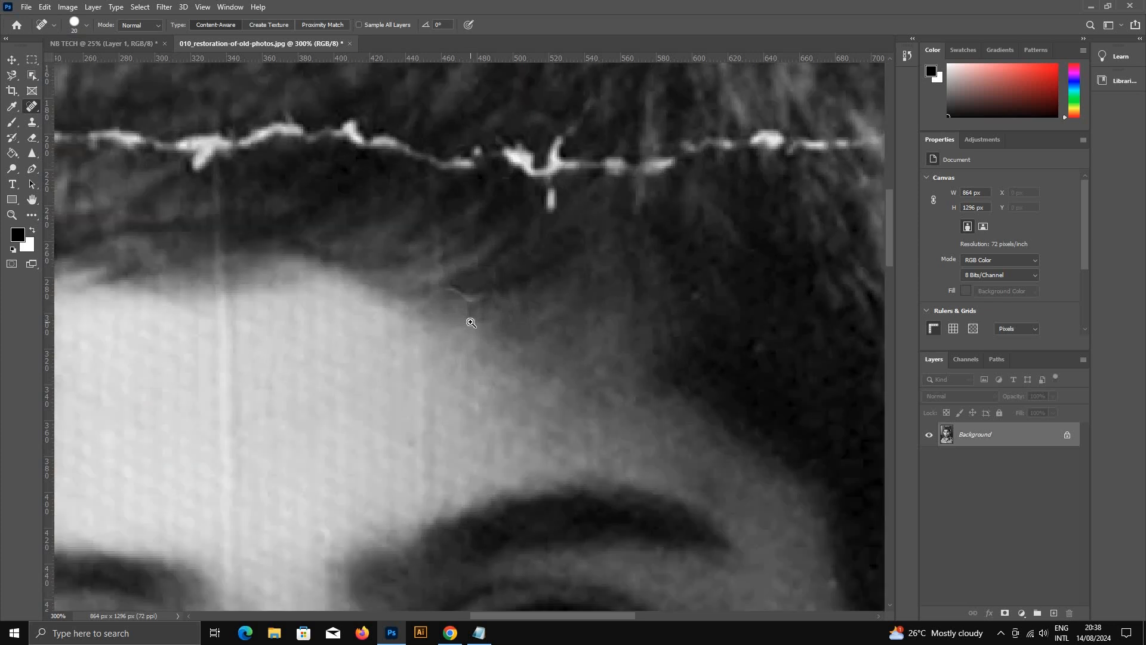
ctrl+click(470, 323)
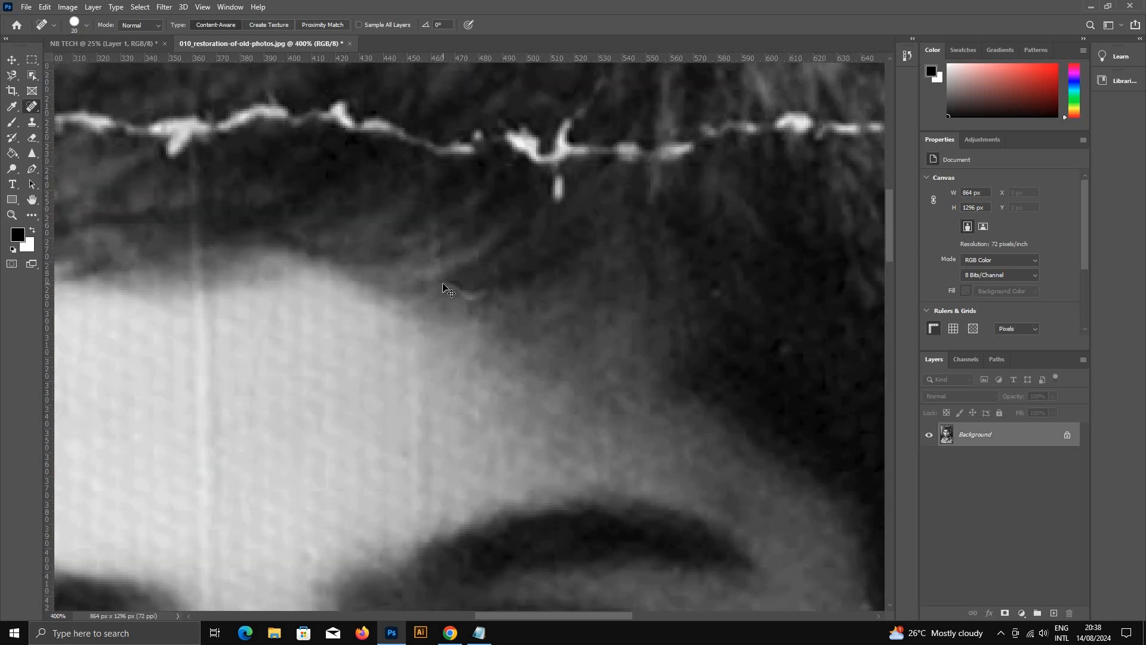
key(ctrl+z)
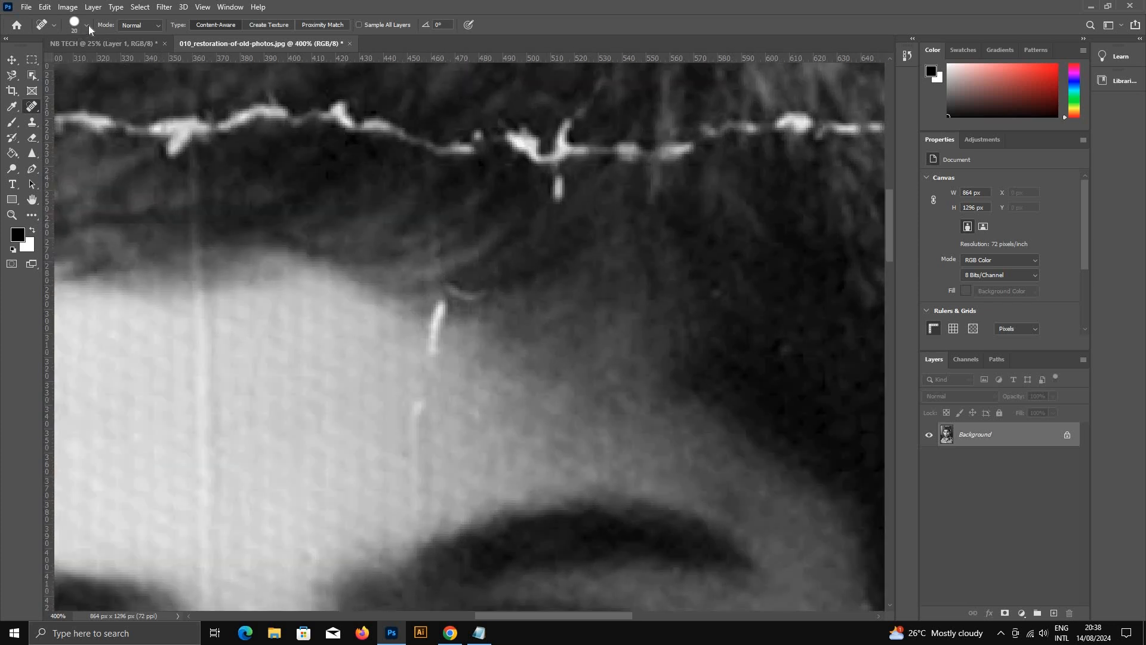
Step: Lower the Spot Healing Brush's hardness and heal the white scratch running from the hairline toward the eyebrow
click(87, 25)
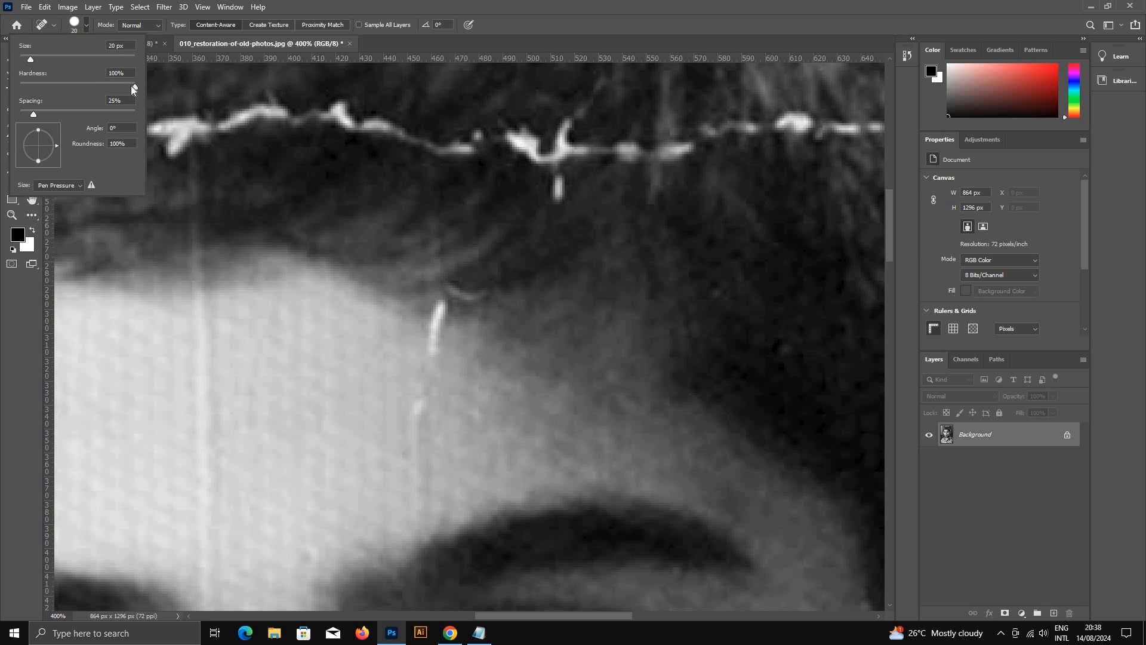
drag(88, 87, 86, 87)
drag(436, 302, 416, 426)
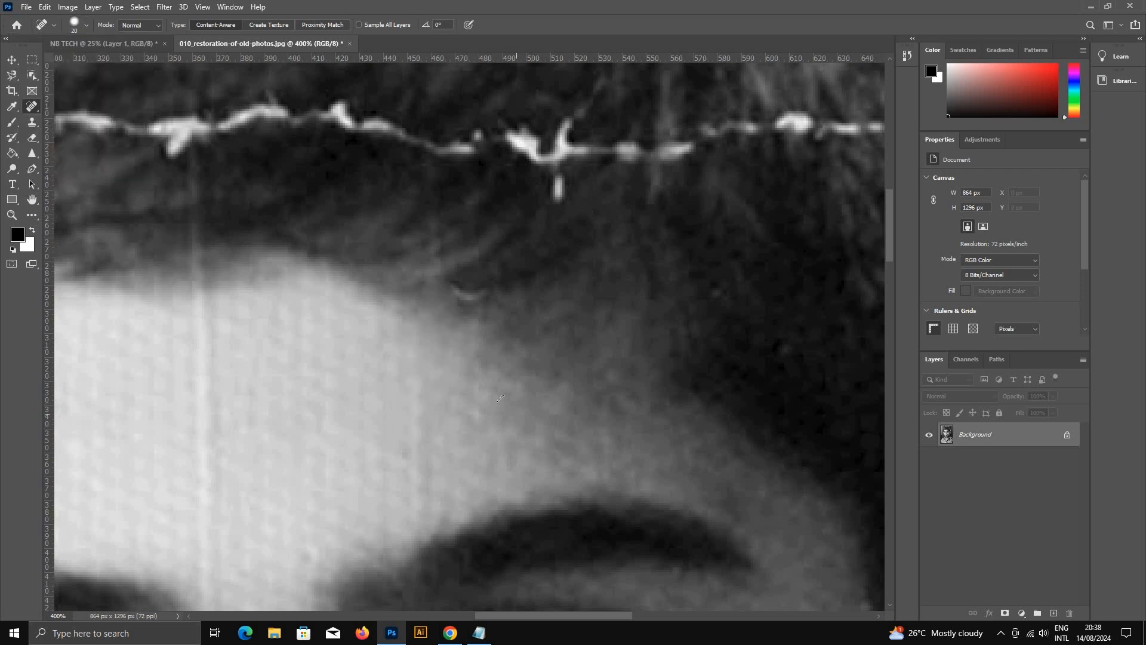
Step: Switch to the Healing Brush Tool and sample clean forehead skin beside the vertical crease
scroll(480, 360, down, 5)
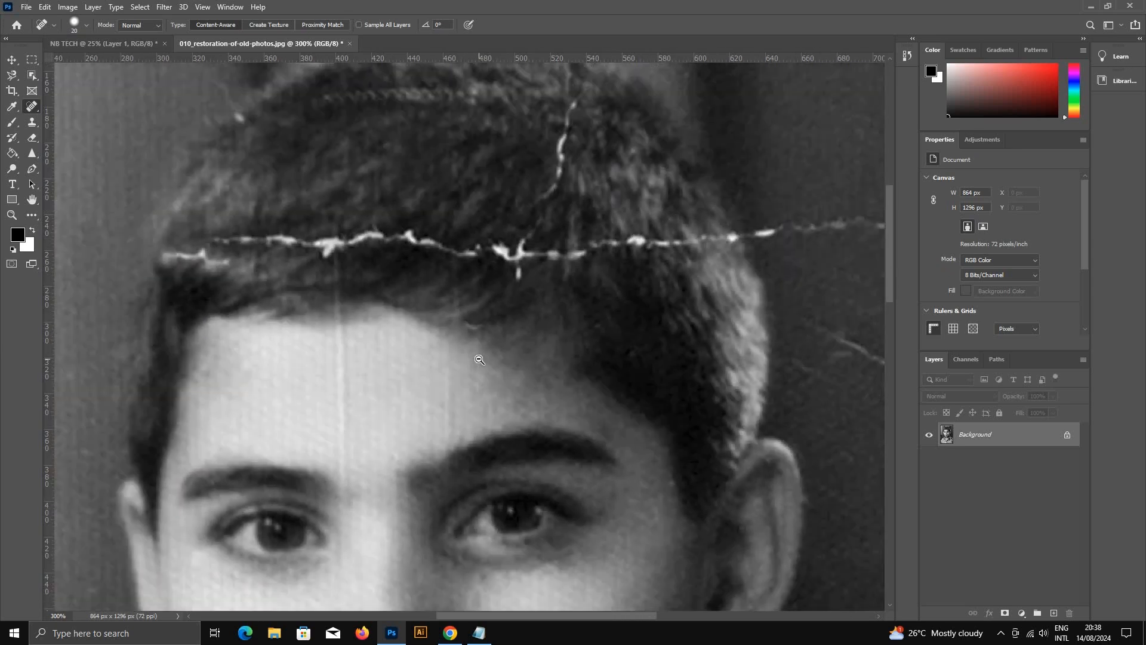
scroll(441, 213, up, 5)
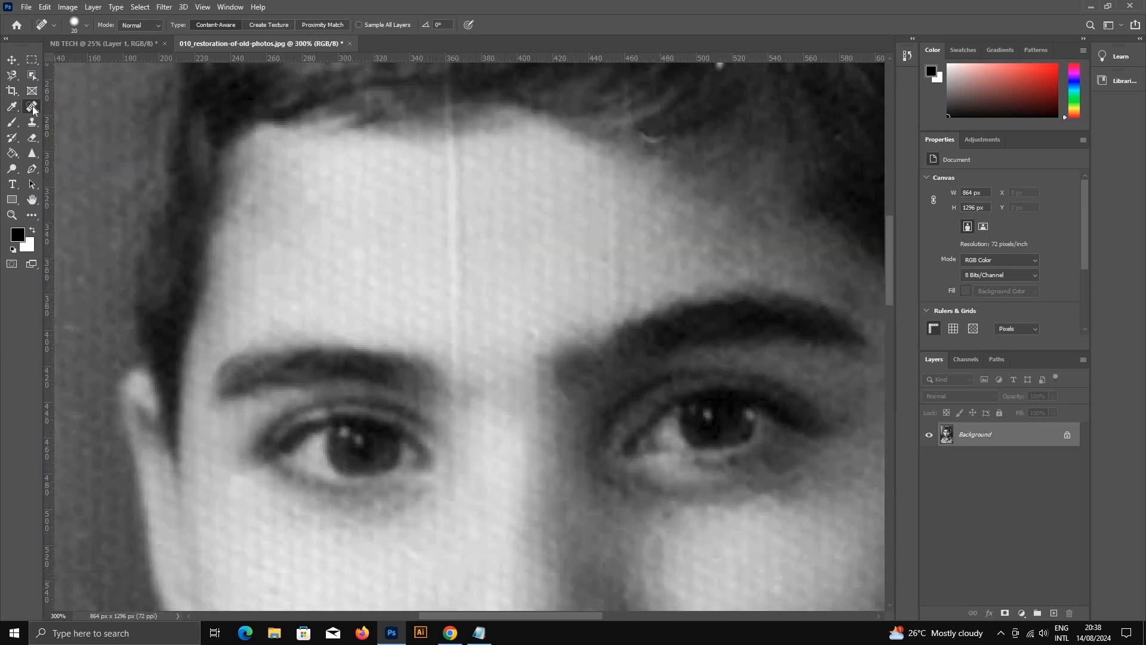
right_click(32, 105)
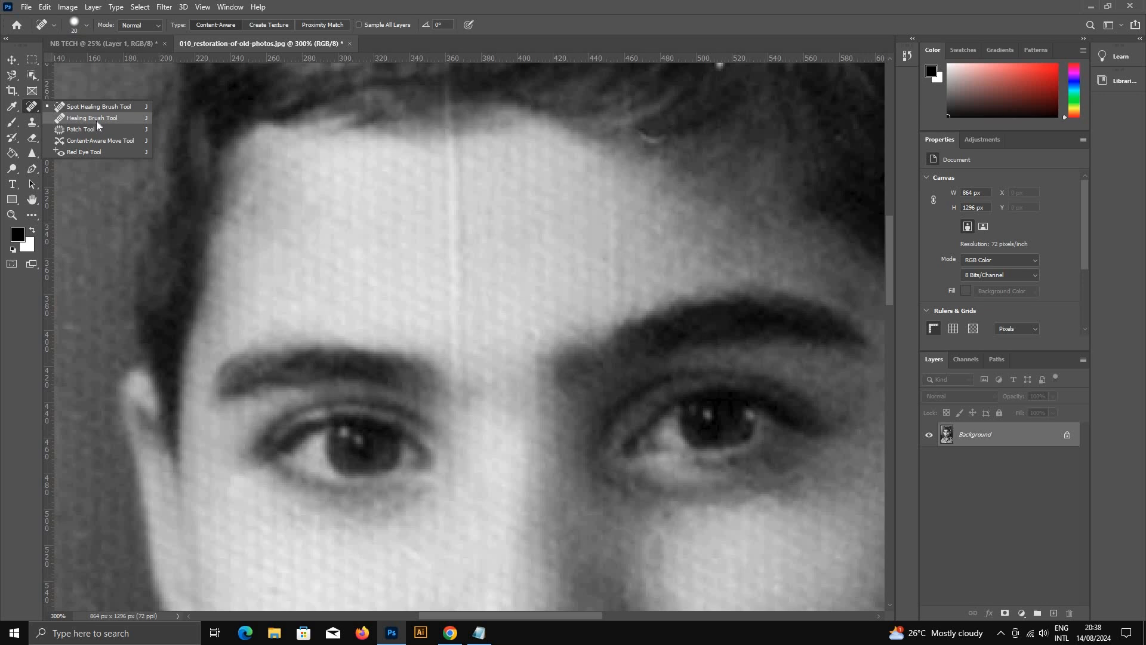
click(95, 118)
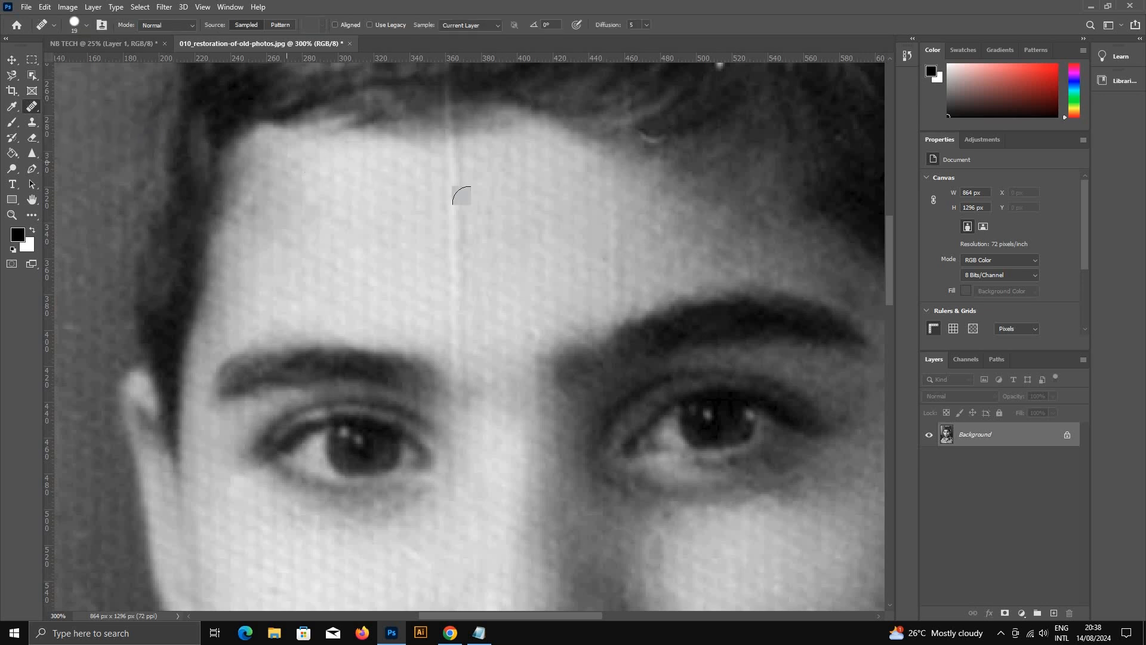
click(459, 186)
click(558, 235)
alt+click(365, 196)
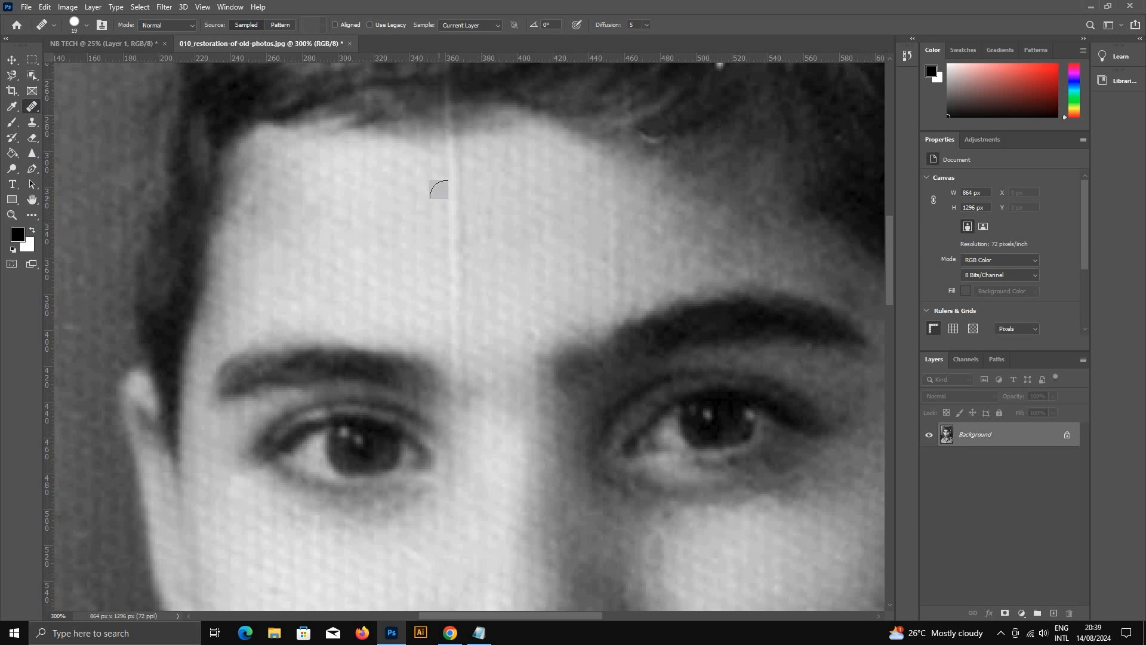
Step: Dab sampled skin along the vertical forehead crease down to between the eyebrows, resampling nearby skin as needed
click(455, 197)
click(455, 215)
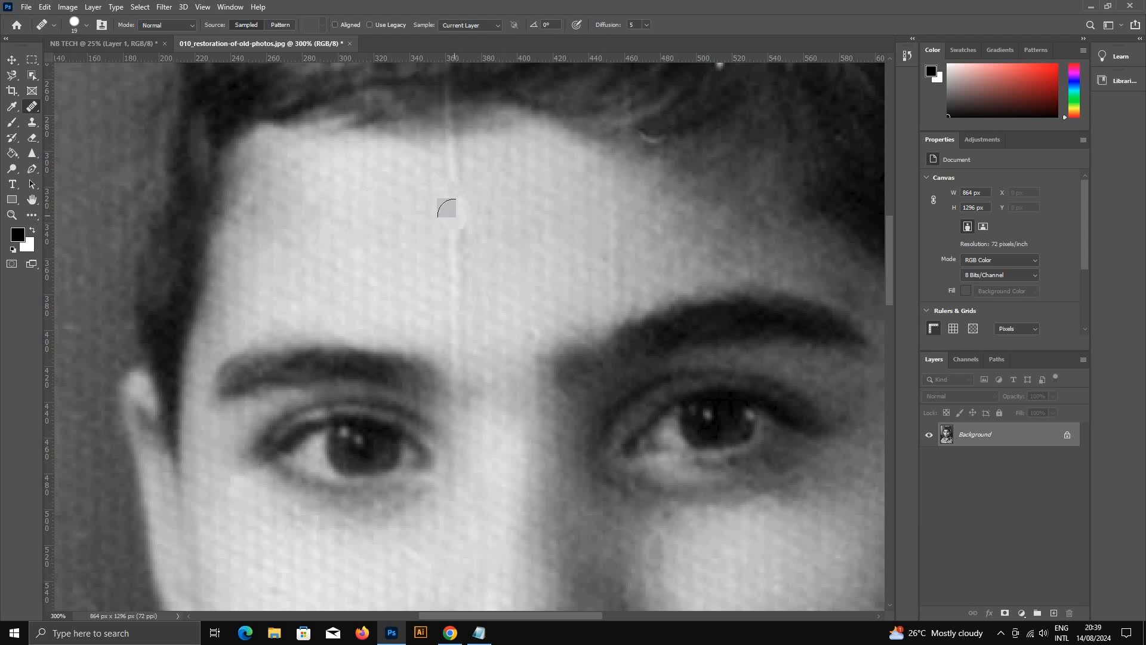
click(456, 225)
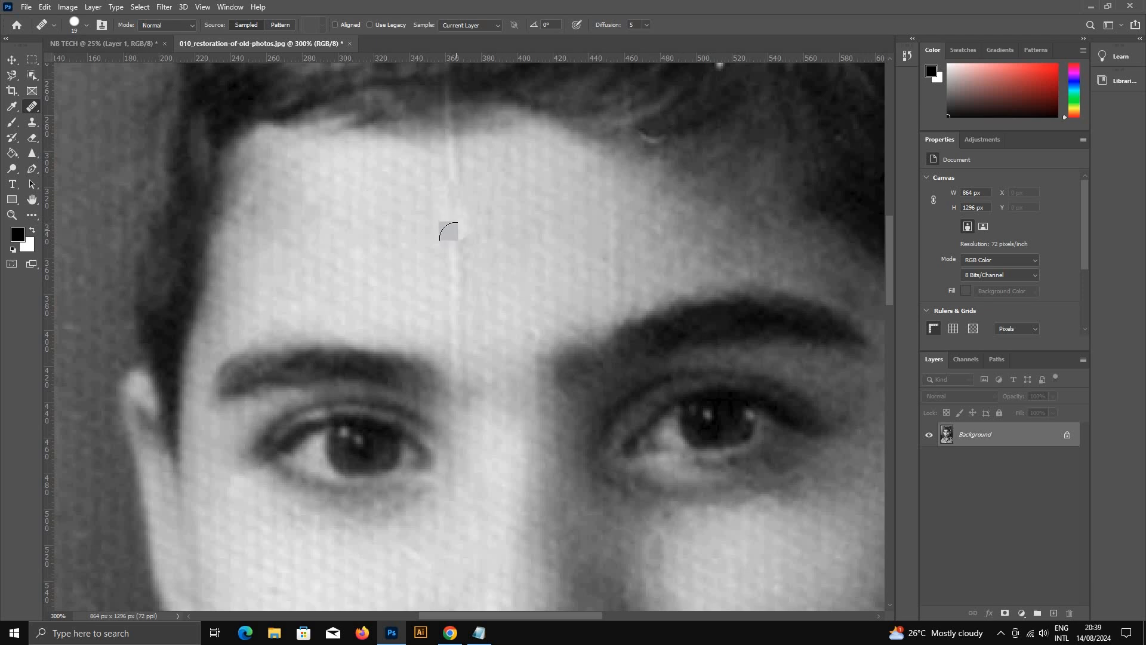
click(456, 240)
click(456, 251)
click(456, 260)
click(456, 280)
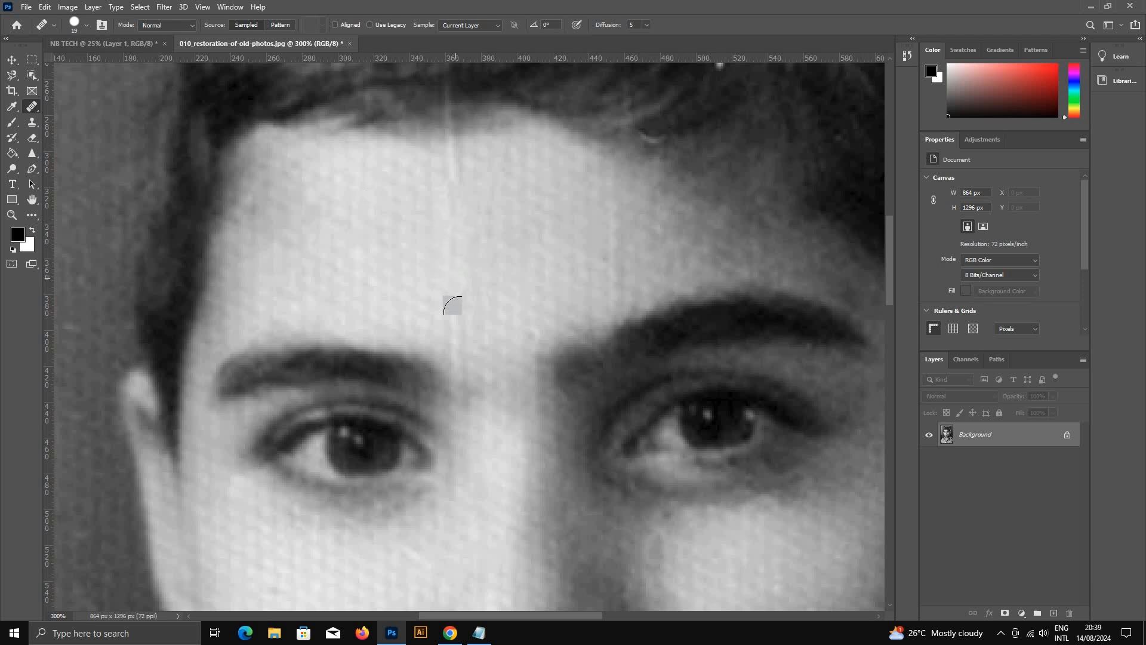
click(457, 312)
click(529, 216)
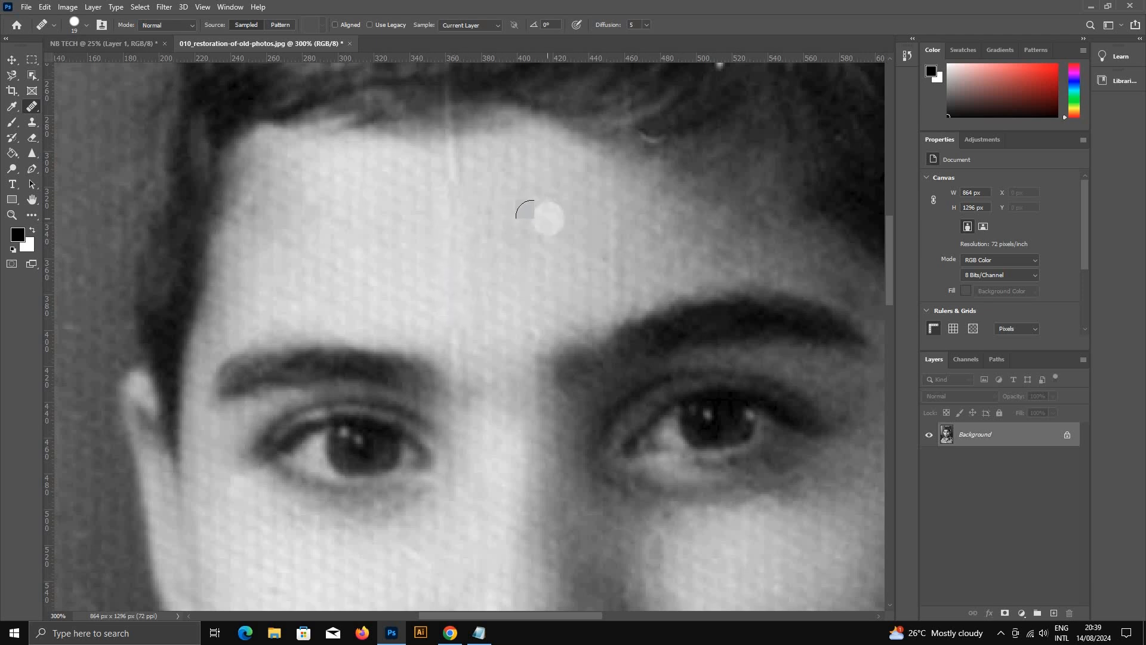
drag(552, 201, 256, 366)
alt+click(465, 340)
alt+click(462, 344)
Step: Examine the portrait's neck, collar, hair and hairline for remaining scratches and creases
alt+click(473, 409)
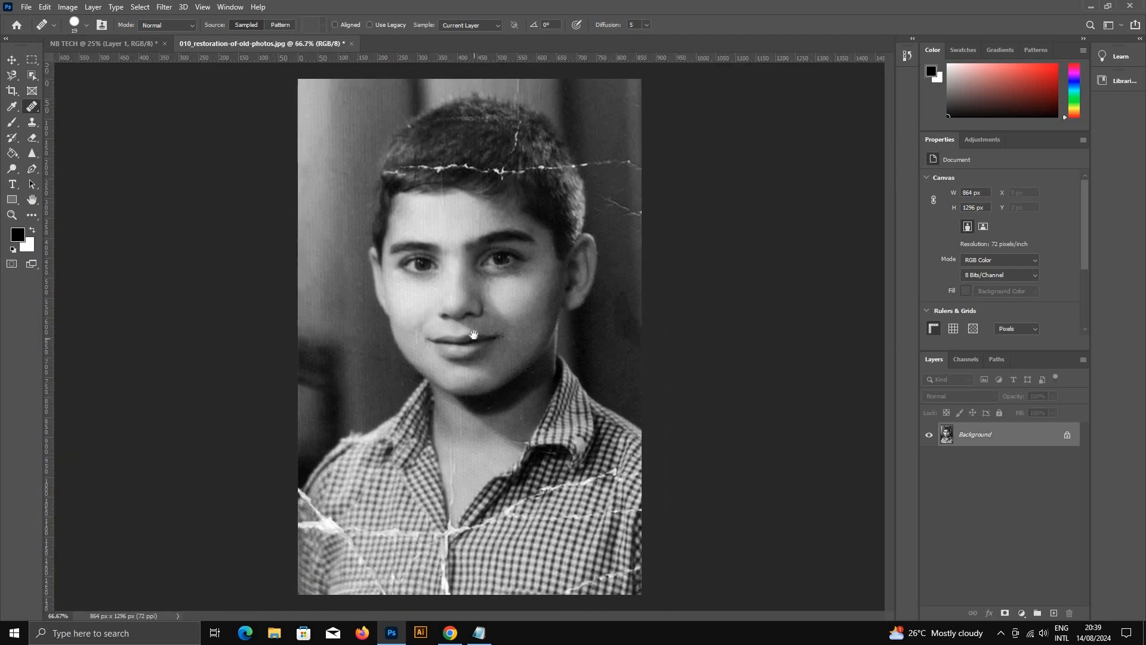
click(524, 436)
ctrl+click(524, 436)
ctrl+click(523, 434)
ctrl+click(518, 419)
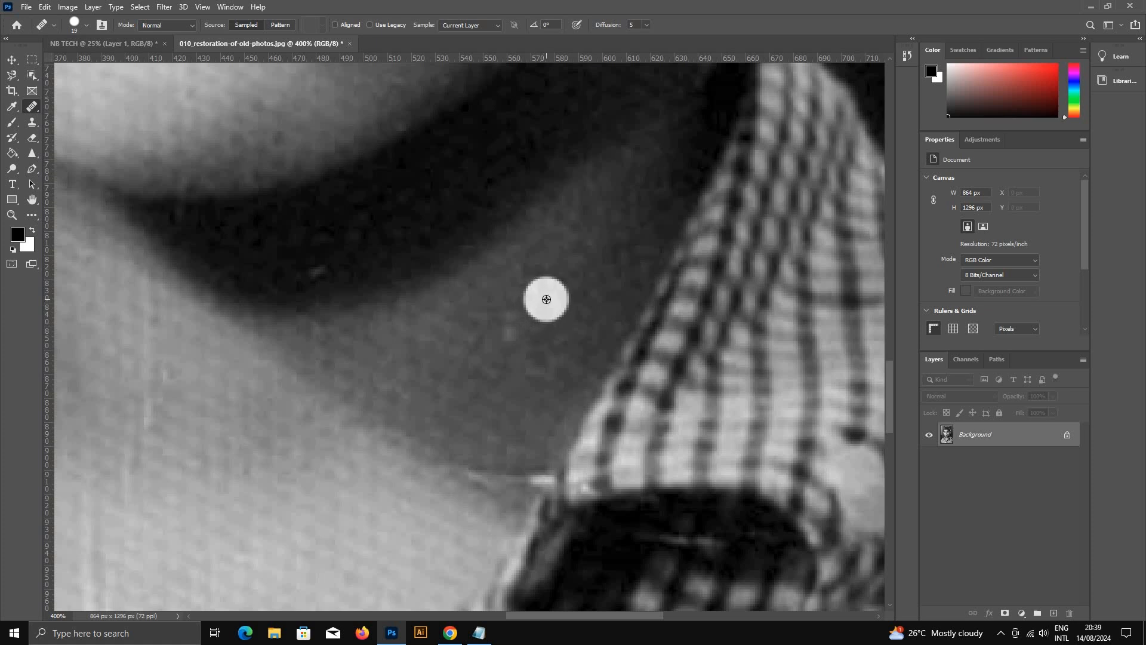
alt+click(546, 299)
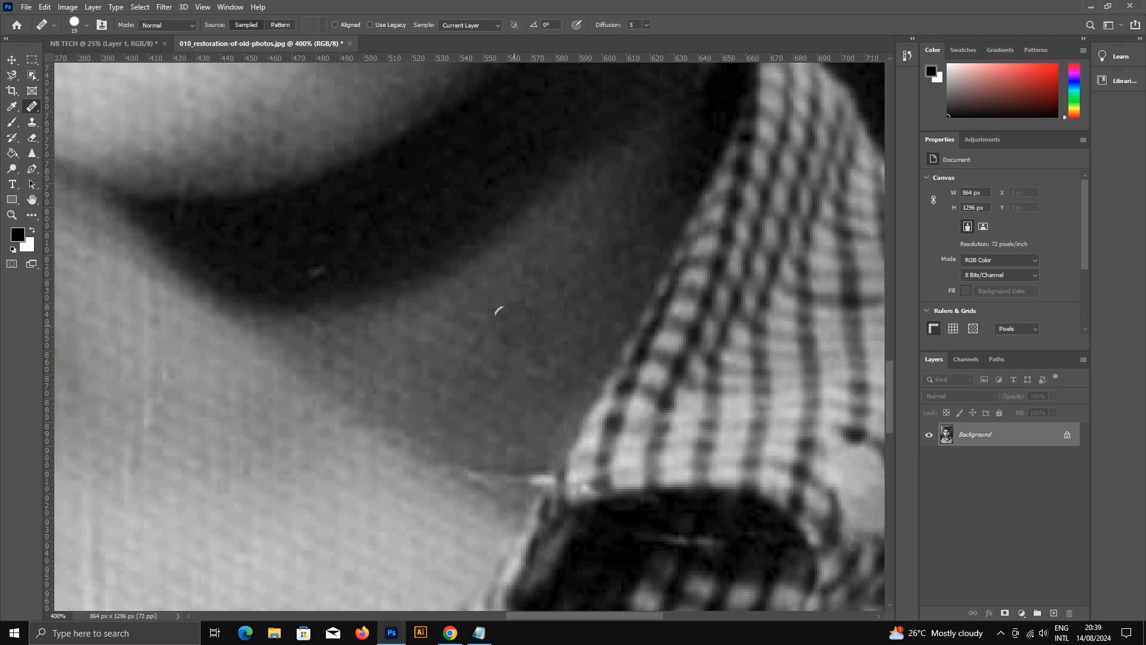
scroll(478, 384, down, 2)
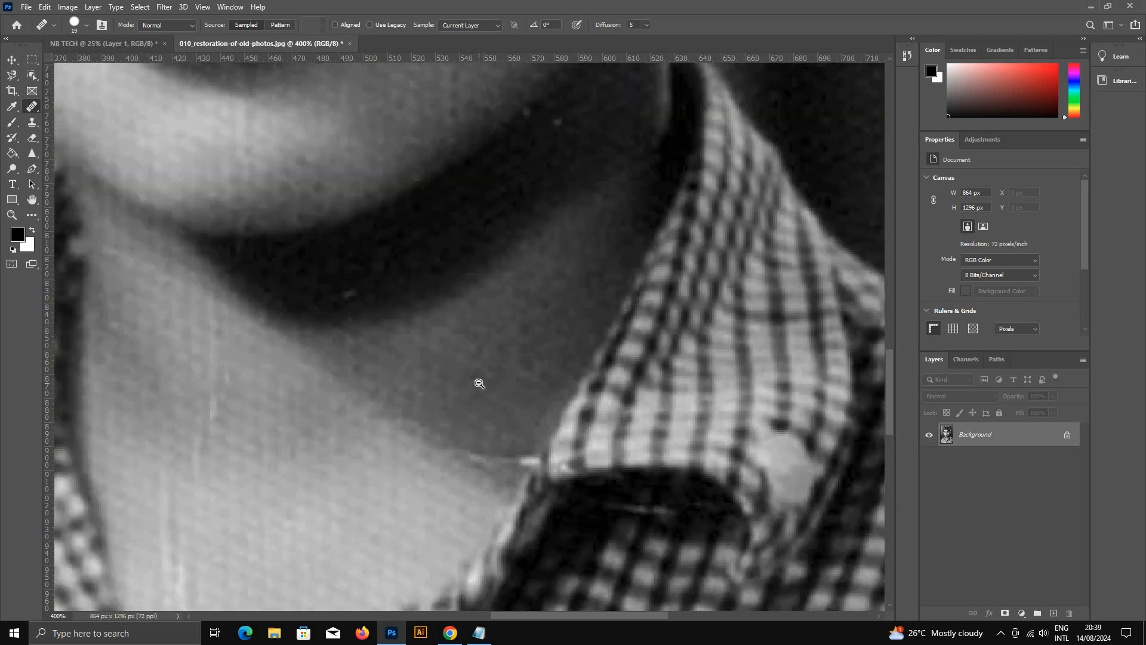
scroll(452, 325, down, 3)
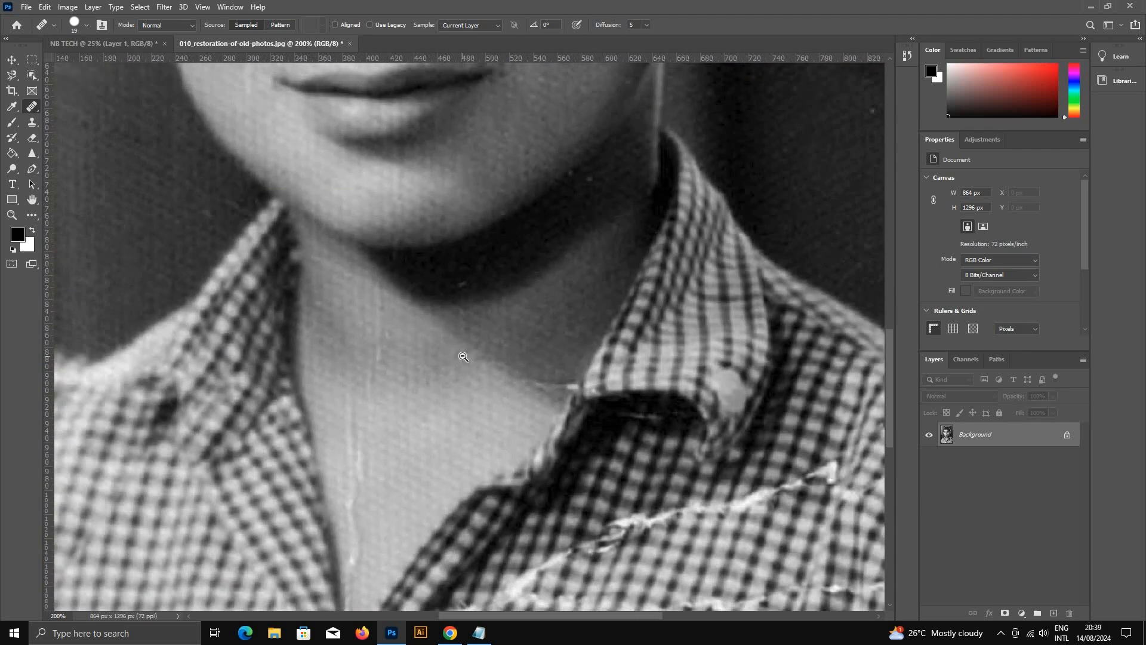
scroll(463, 357, down, 1)
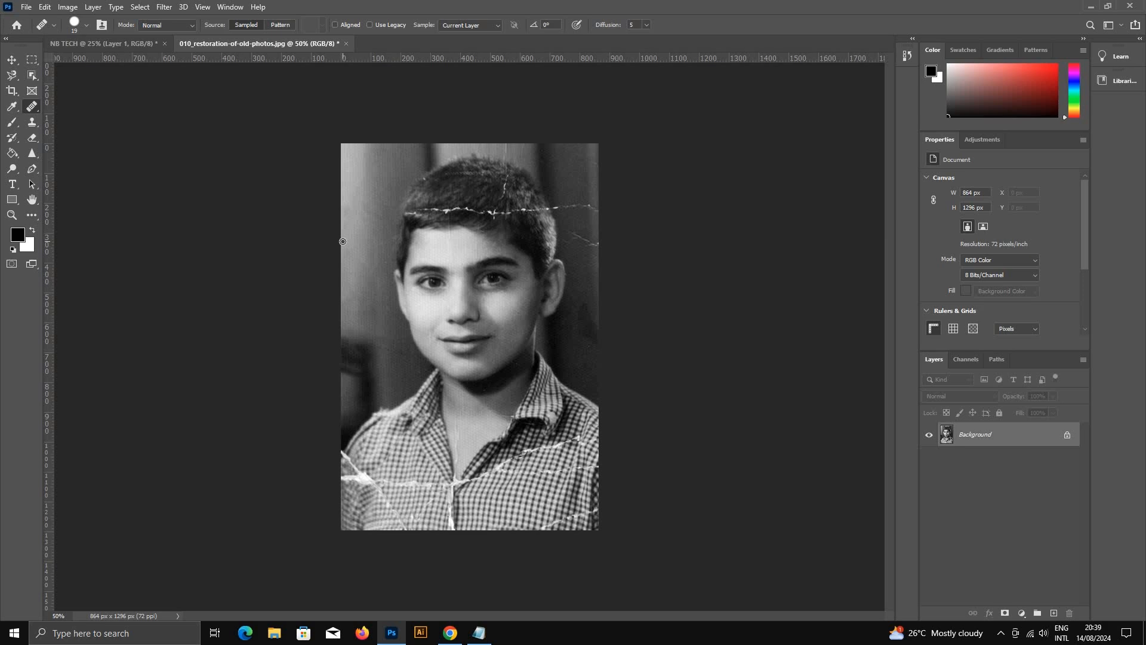
scroll(482, 222, up, 2)
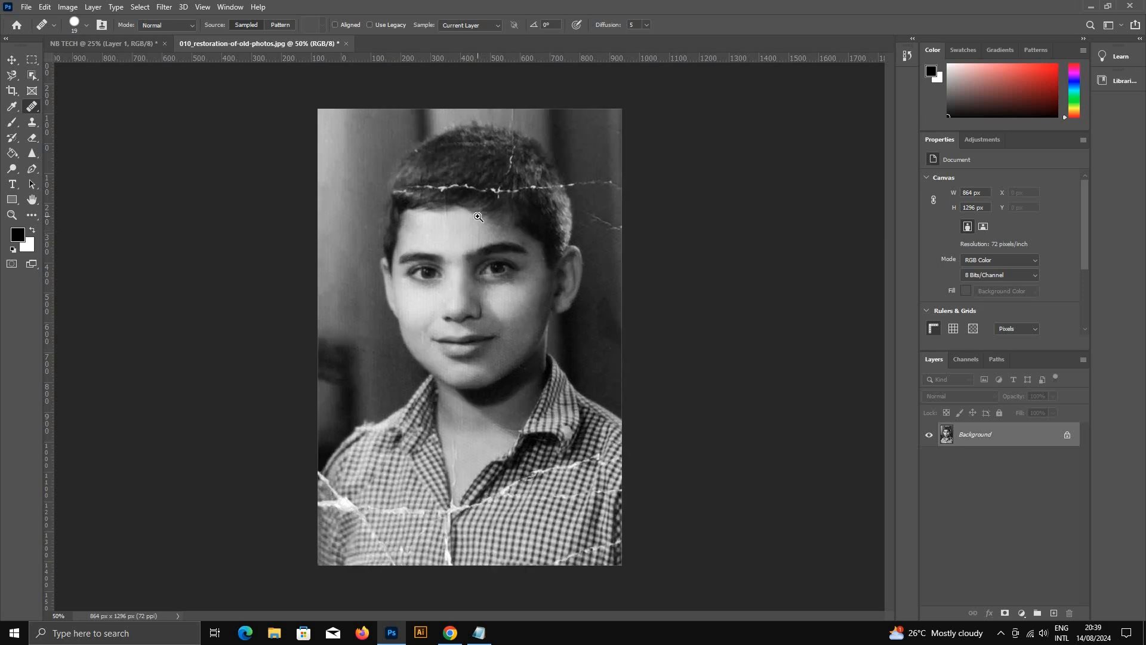
scroll(496, 282, up, 3)
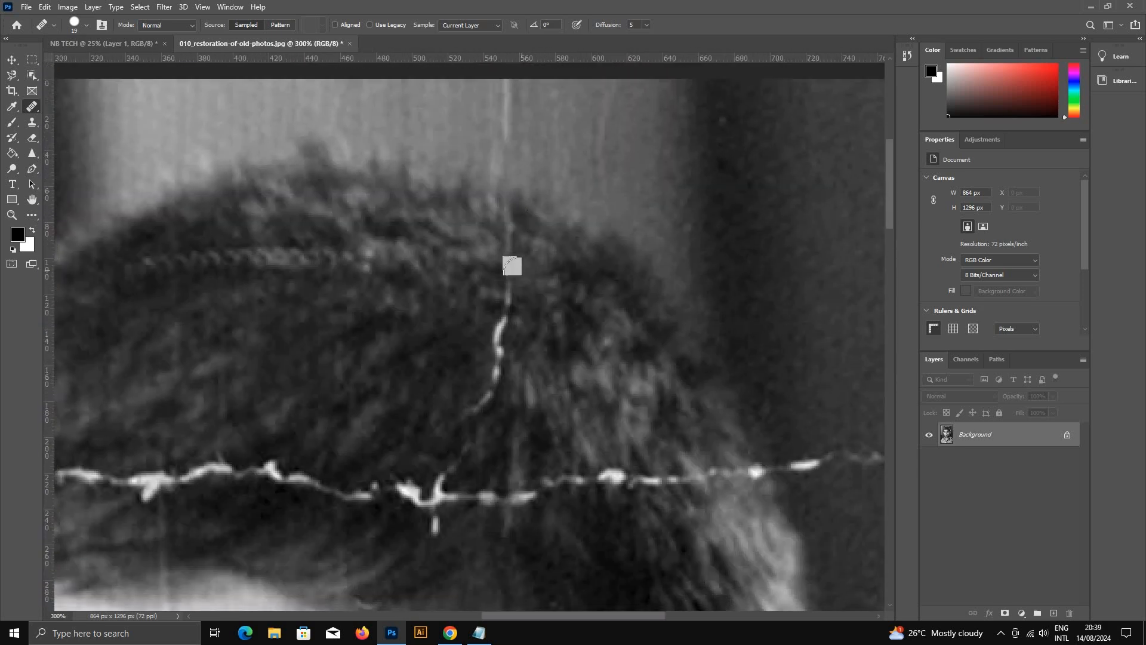
mouse_move(513, 265)
mouse_down()
mouse_move(501, 349)
mouse_move(578, 356)
mouse_move(490, 369)
mouse_move(467, 402)
mouse_up()
drag(639, 257, 570, 360)
drag(435, 186, 432, 230)
scroll(606, 392, down, 4)
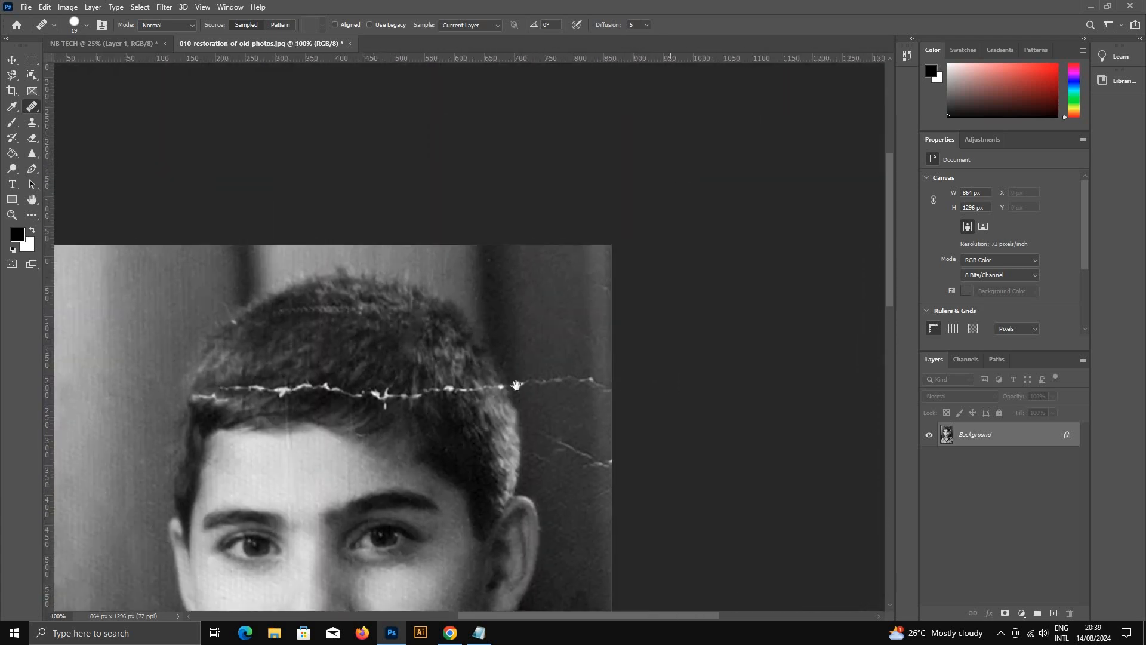
Step: Try to heal the horizontal crease in the background beside the hair with the Healing Brush, and undo the strokes
scroll(517, 385, up, 2)
mouse_move(501, 377)
mouse_down()
mouse_move(554, 374)
mouse_move(633, 405)
mouse_move(602, 381)
mouse_up()
drag(490, 372, 621, 387)
key(ctrl+alt+z)
key(ctrl+alt+z)
key(ctrl+alt+z)
key(ctrl+alt+z)
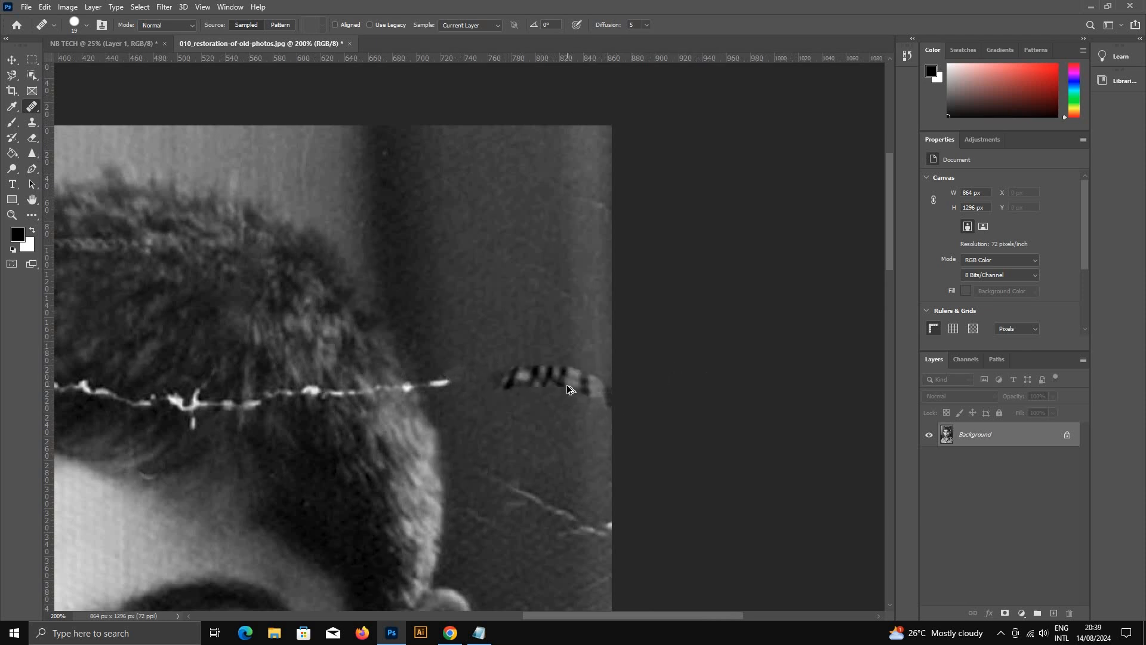
key(ctrl+alt+z)
key(ctrl+alt+z)
key(ctrl+alt+z)
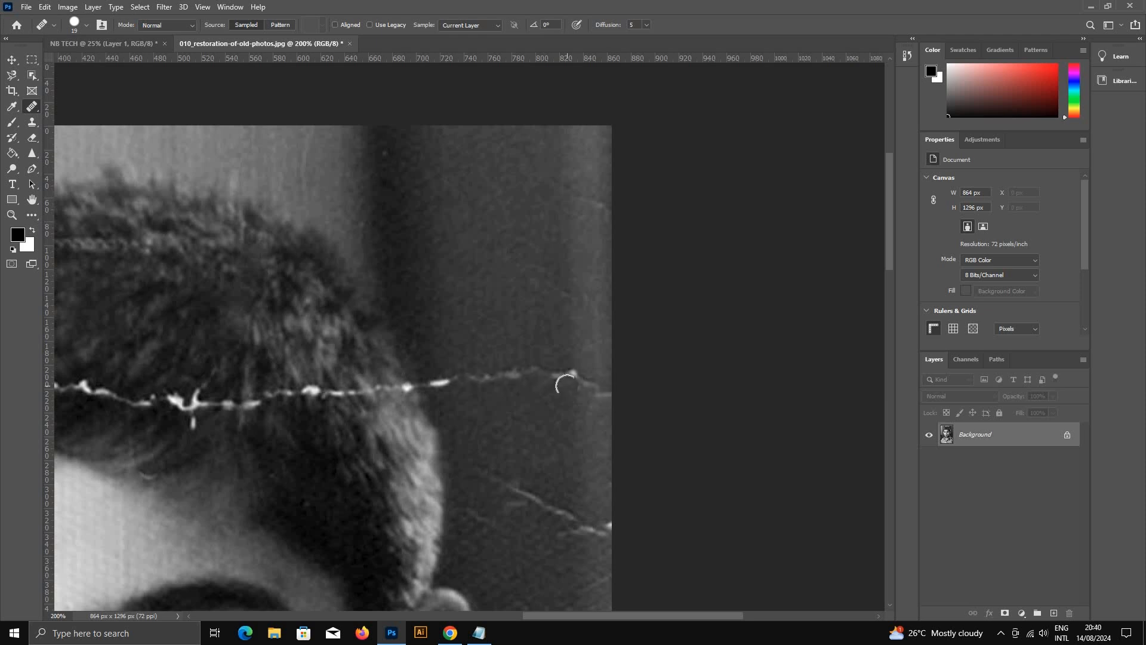
Step: Enlarge the Healing Brush and heal a middle section of the background crease beside the hair
key(bracketright)
key(bracketright)
key(bracketright)
click(517, 379)
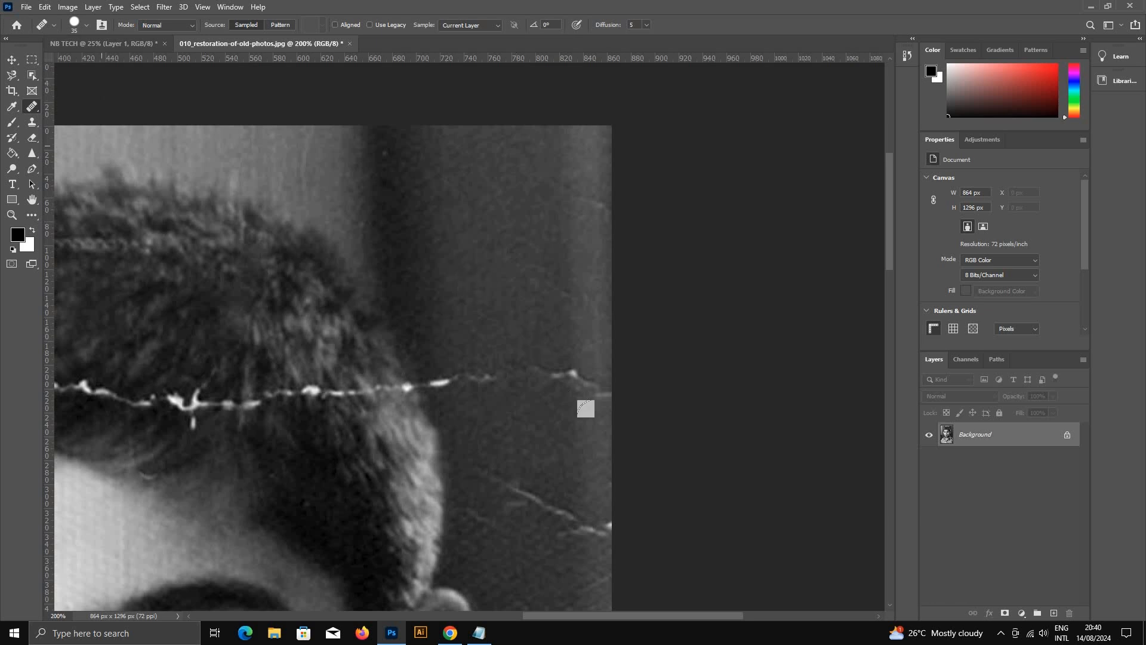
Step: Switch to the Spot Healing Brush Tool and heal the rest of the background crease up to the hair's edge
right_click(32, 106)
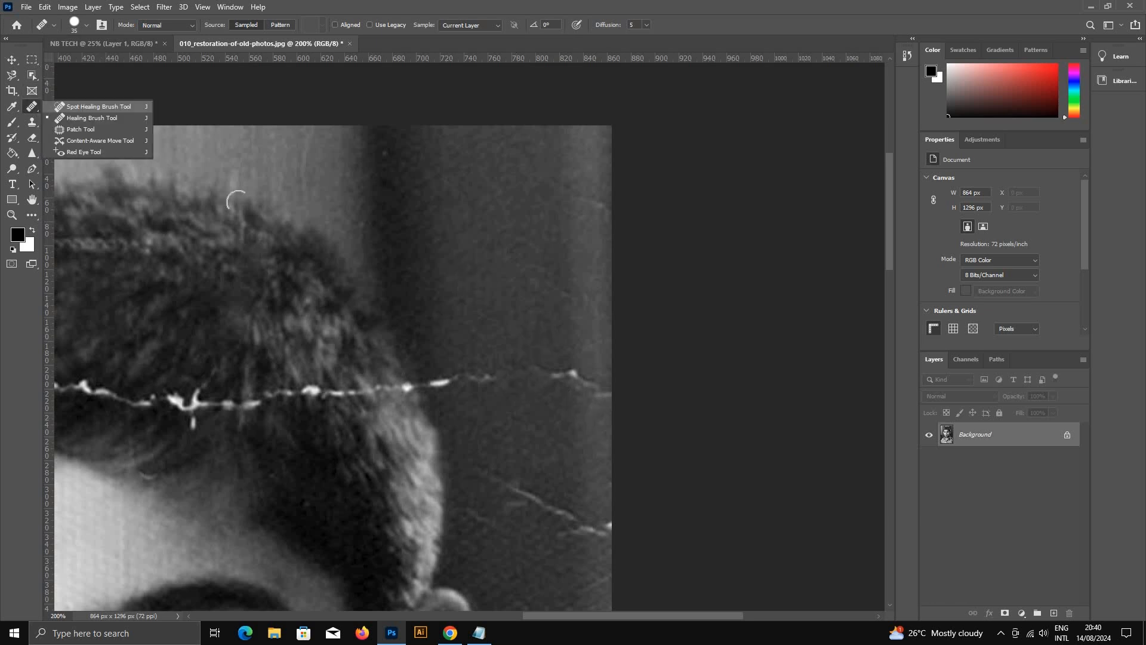
click(58, 107)
drag(544, 364, 603, 397)
drag(478, 352, 533, 388)
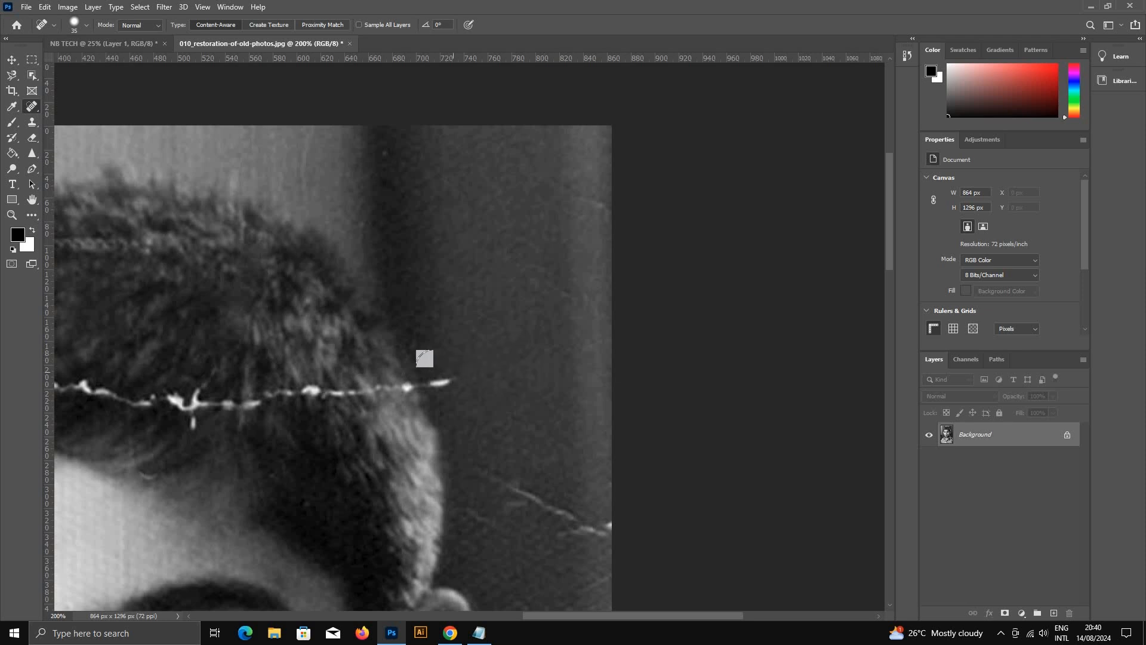
click(452, 383)
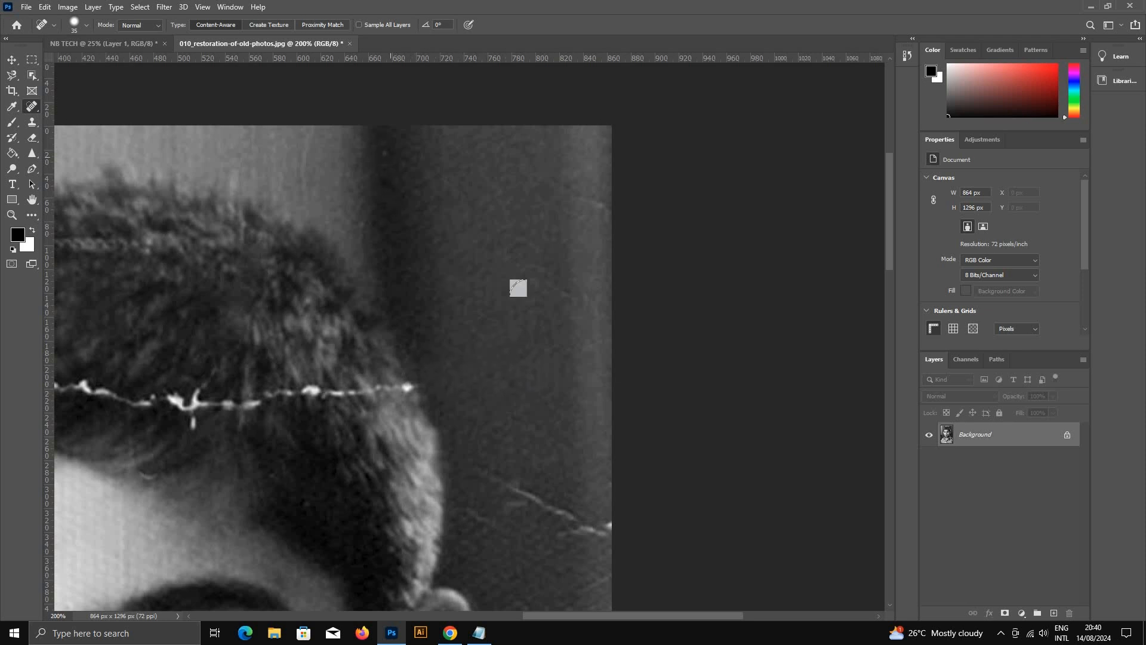
Step: Heal the diagonal scratches and remaining light marks in the dark background above and beside the ear
mouse_move(486, 478)
mouse_down()
mouse_move(478, 466)
mouse_move(579, 511)
mouse_move(587, 529)
mouse_up()
click(481, 513)
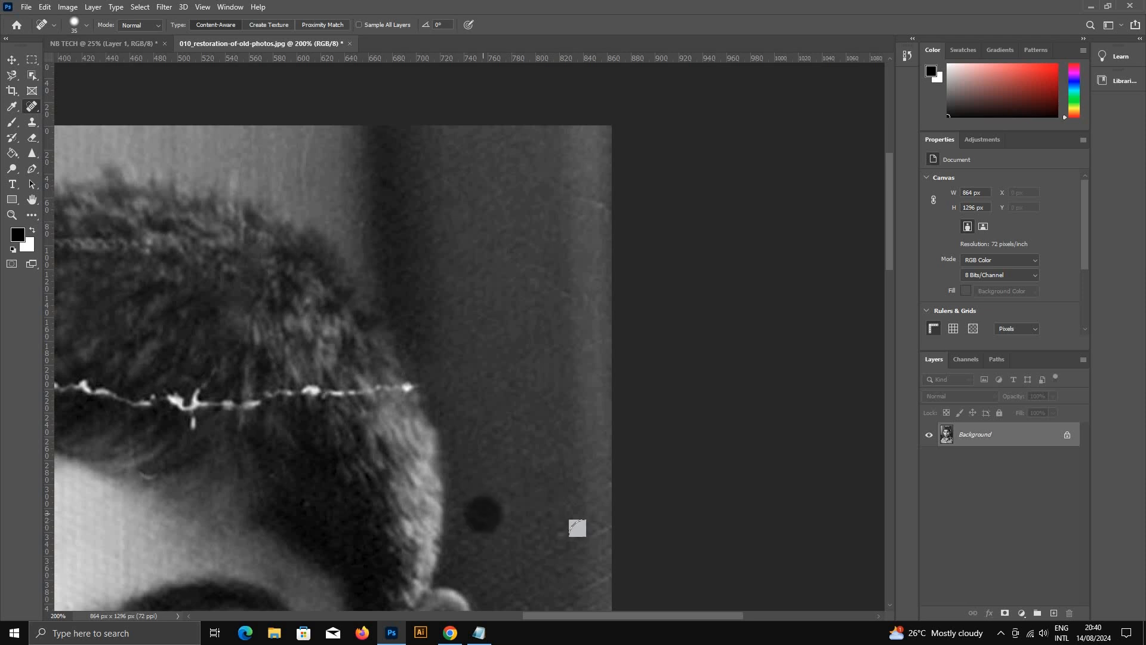
click(599, 533)
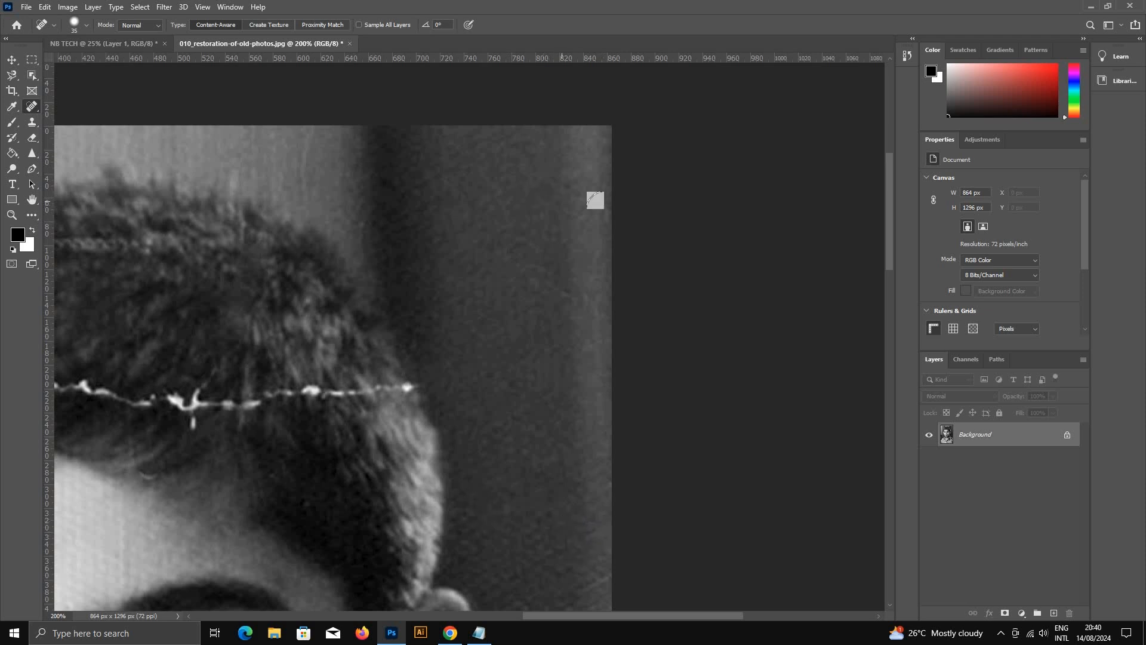
scroll(612, 243, down, 5)
mouse_move(587, 331)
mouse_down()
mouse_move(572, 350)
mouse_move(580, 373)
mouse_up()
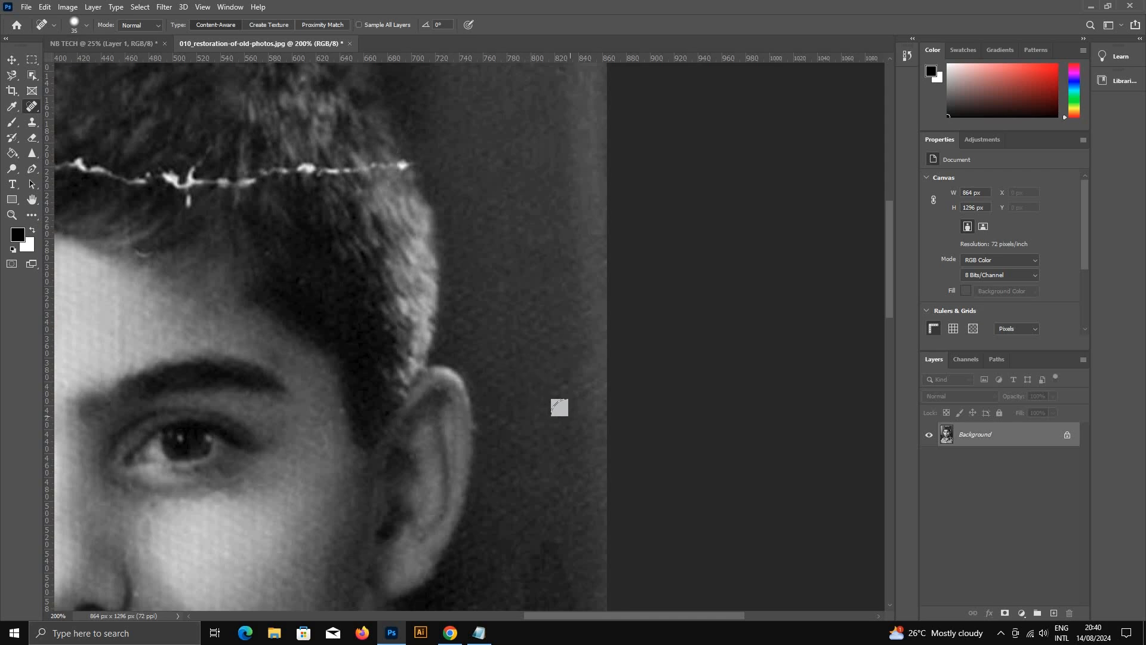
Step: Outline the dark stain in the background below ear level with the Patch Tool, replace it with clean background from above, and deselect
drag(406, 353, 596, 197)
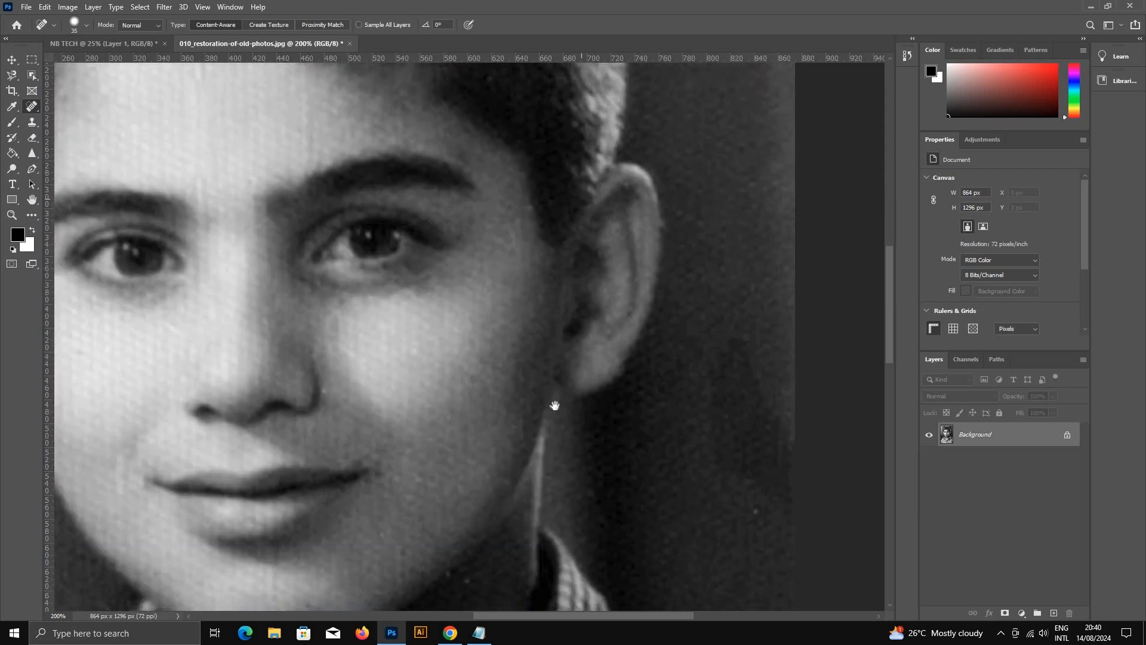
alt+click(552, 404)
alt+click(552, 404)
ctrl+click(660, 347)
ctrl+click(638, 344)
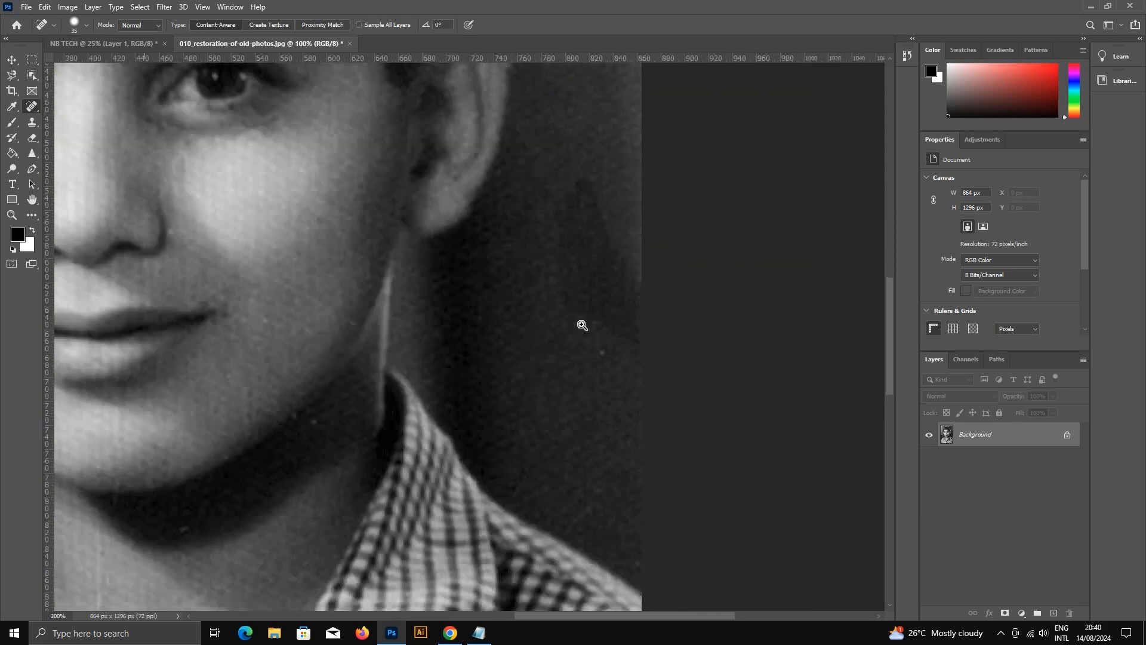
ctrl+click(583, 331)
drag(588, 343, 508, 435)
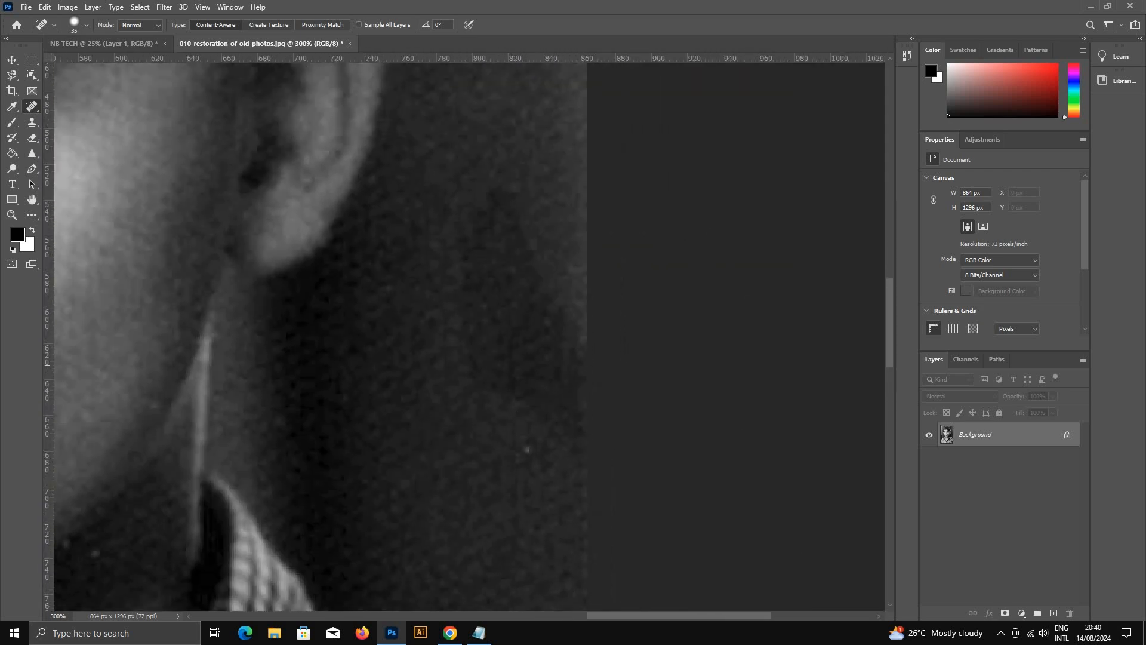
click(31, 108)
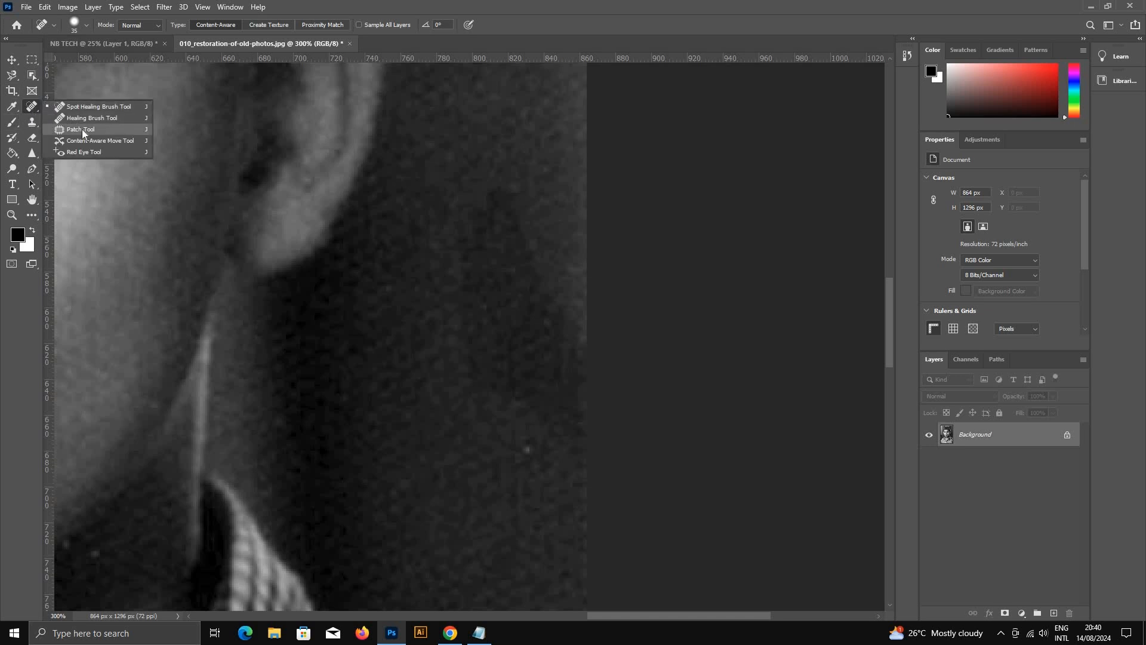
click(71, 133)
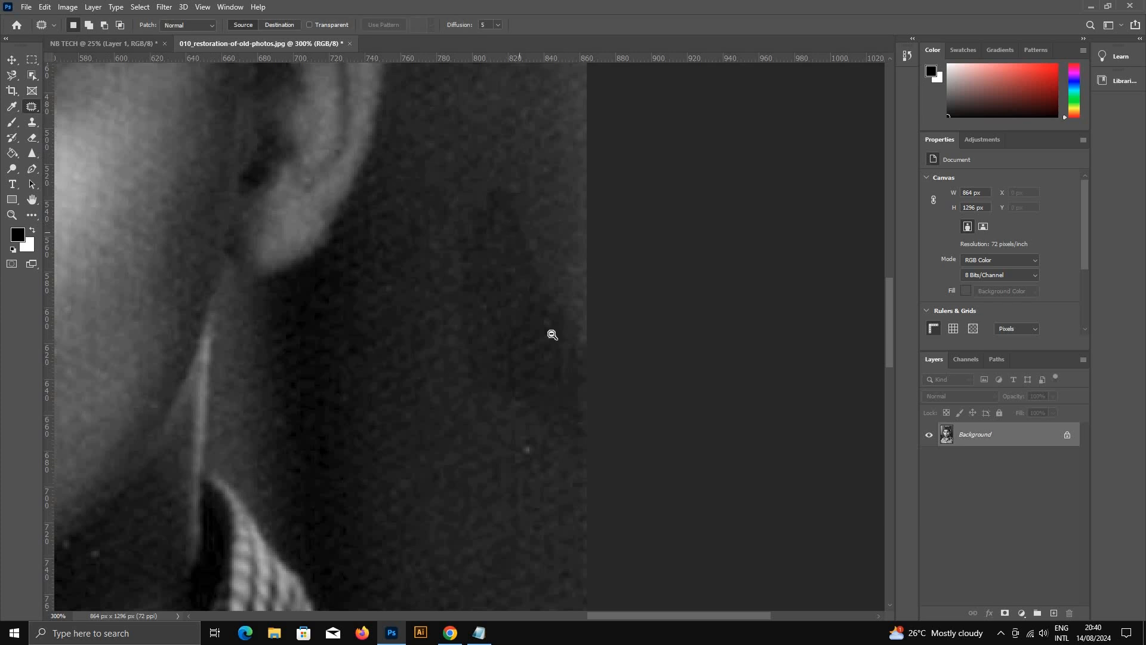
scroll(514, 260, down, 1)
mouse_move(504, 232)
mouse_down()
mouse_move(487, 278)
mouse_move(486, 348)
mouse_move(530, 400)
mouse_move(595, 430)
mouse_move(608, 397)
mouse_move(588, 291)
mouse_move(507, 233)
mouse_up()
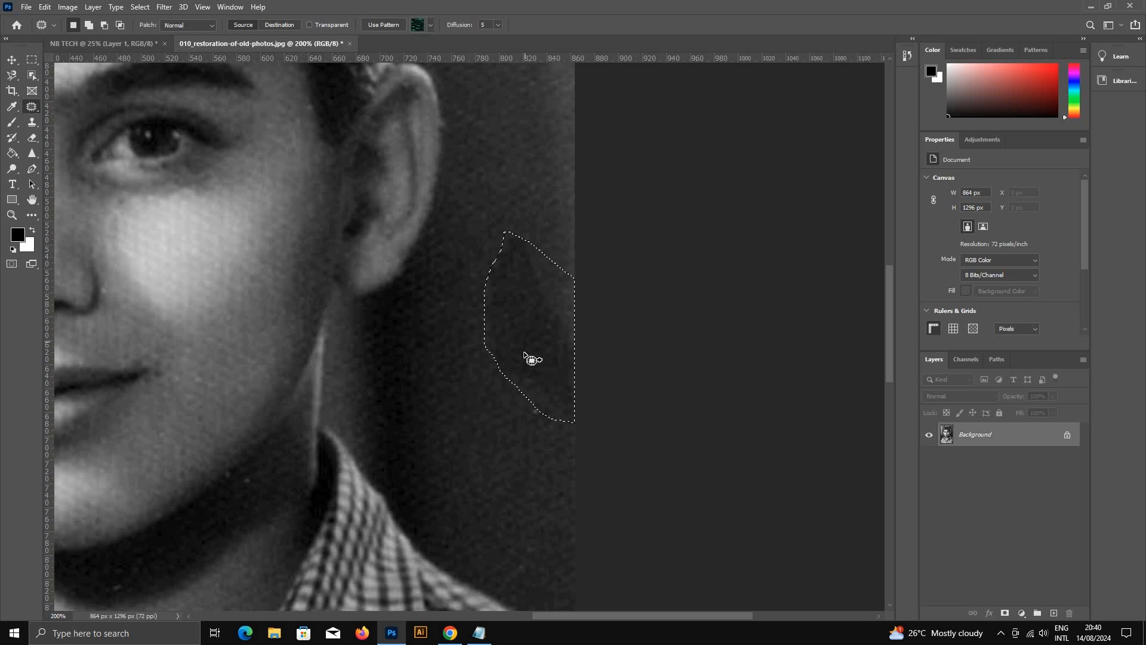
drag(533, 352, 532, 182)
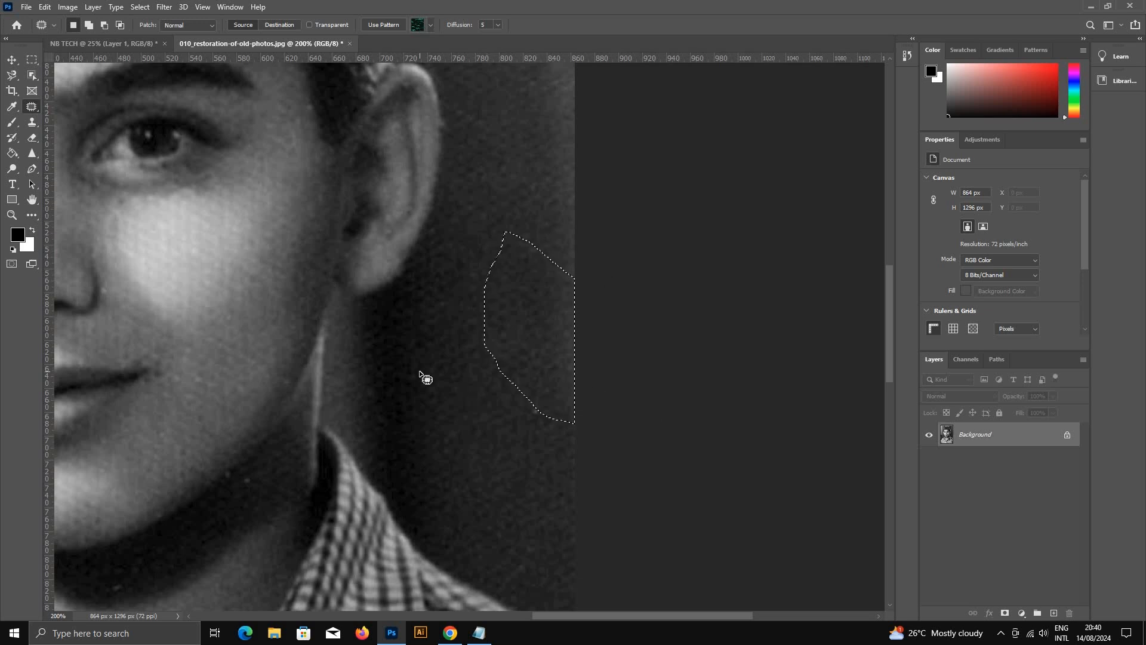
key(ctrl+d)
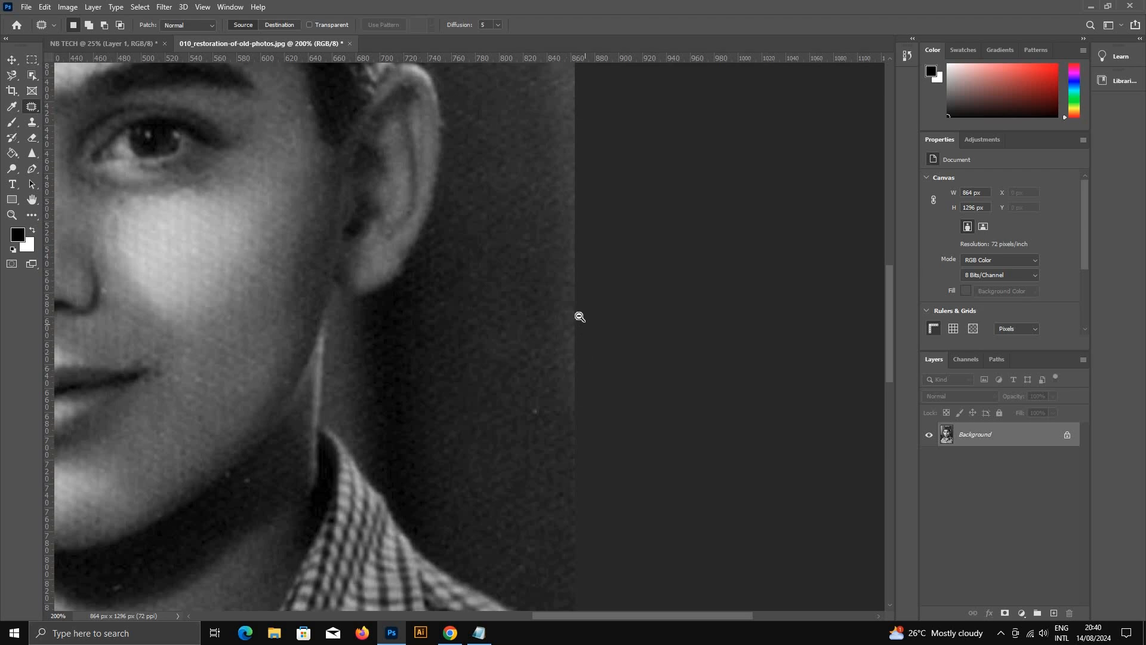
Step: View the whole restored portrait, open the original 010_restoration-of-old-photos.jpg from the desktop for comparison, and return to Photoshop
key(ctrl+0)
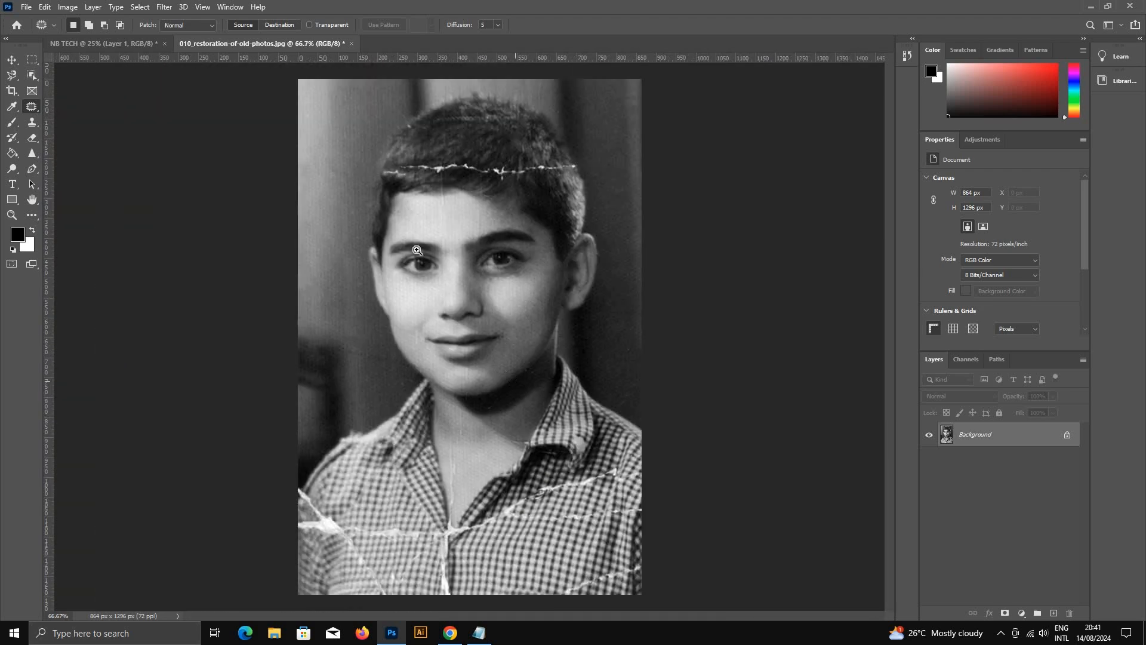
alt+click(478, 280)
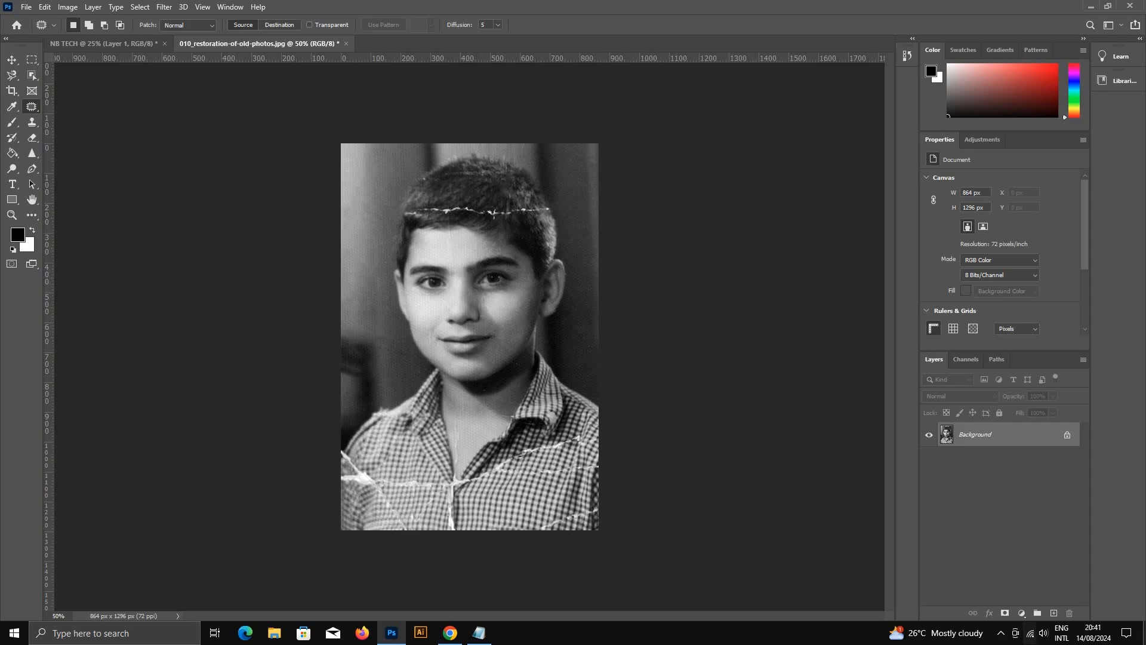
click(1145, 634)
mouse_move(373, 3)
mouse_down()
mouse_move(455, 219)
mouse_move(372, 9)
mouse_up()
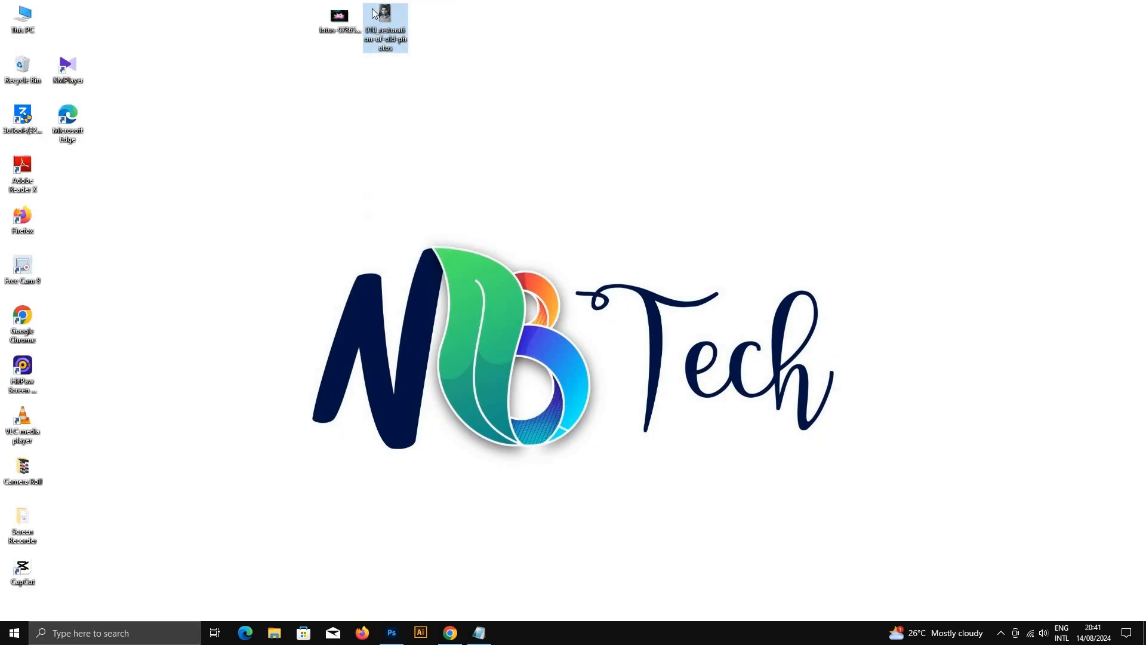
key(Return)
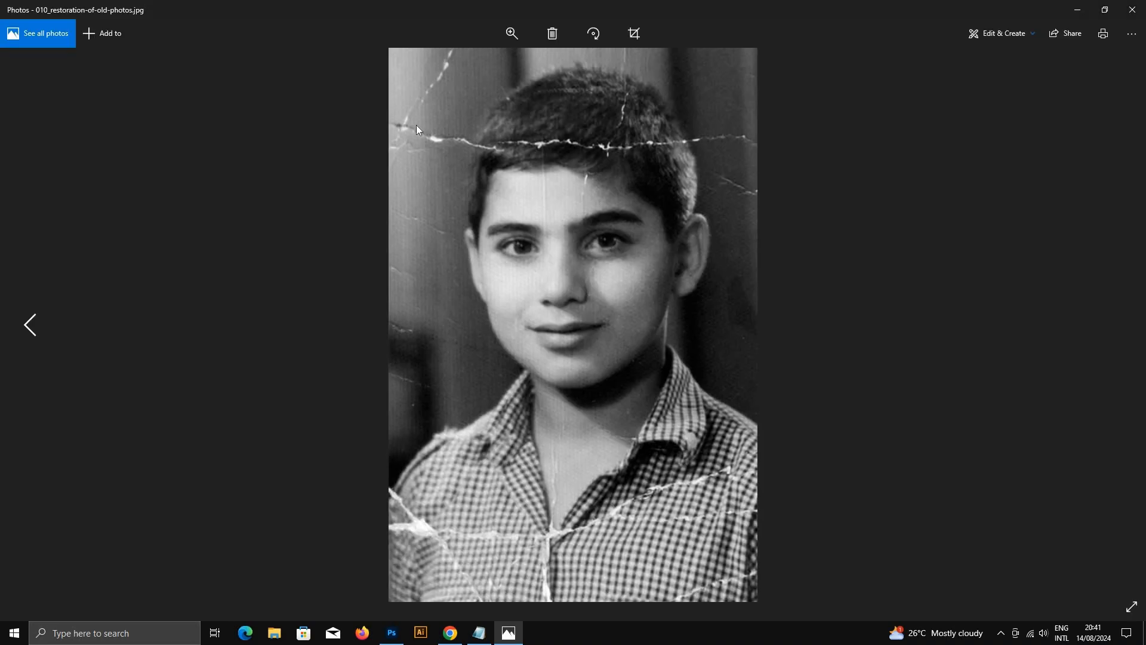
click(392, 632)
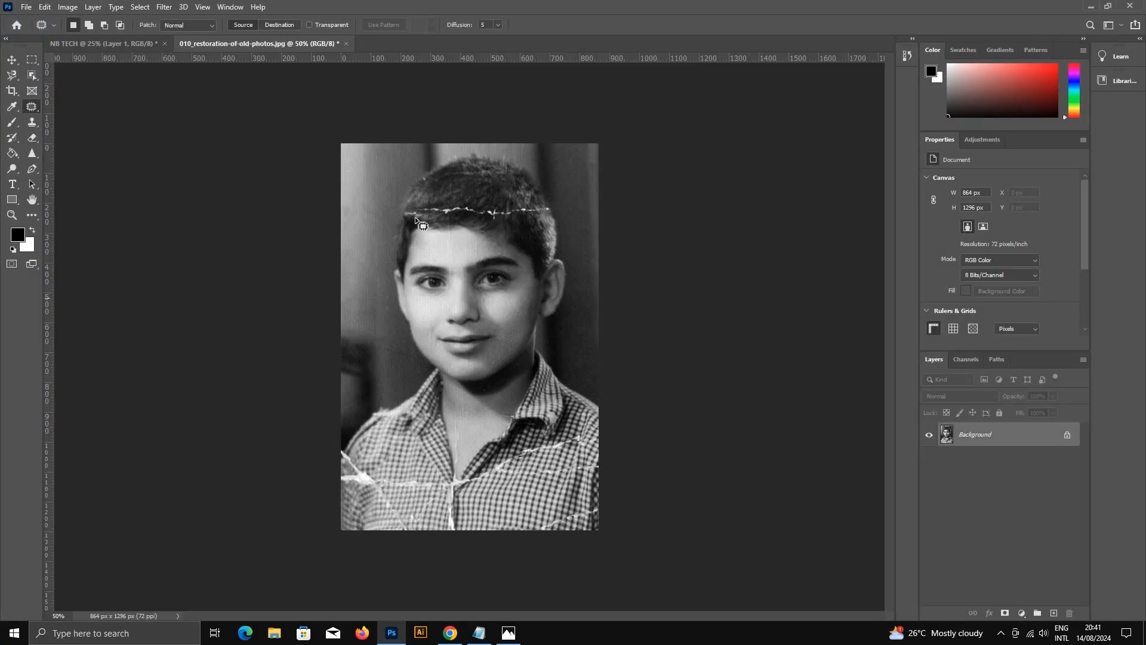
key(ctrl+plus)
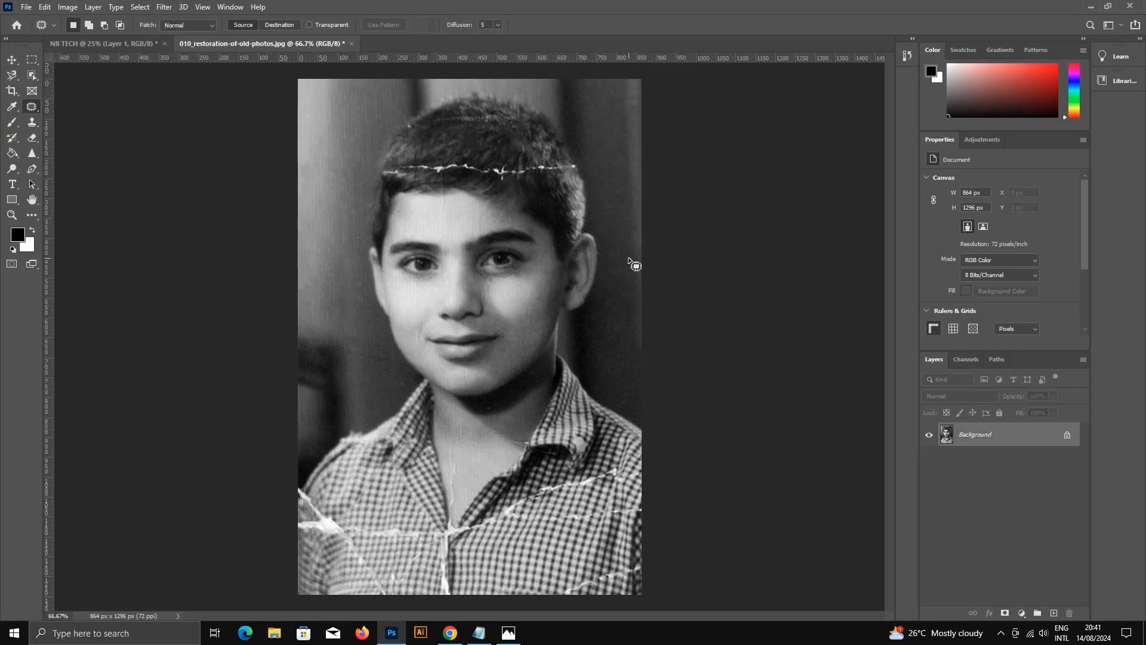
click(12, 60)
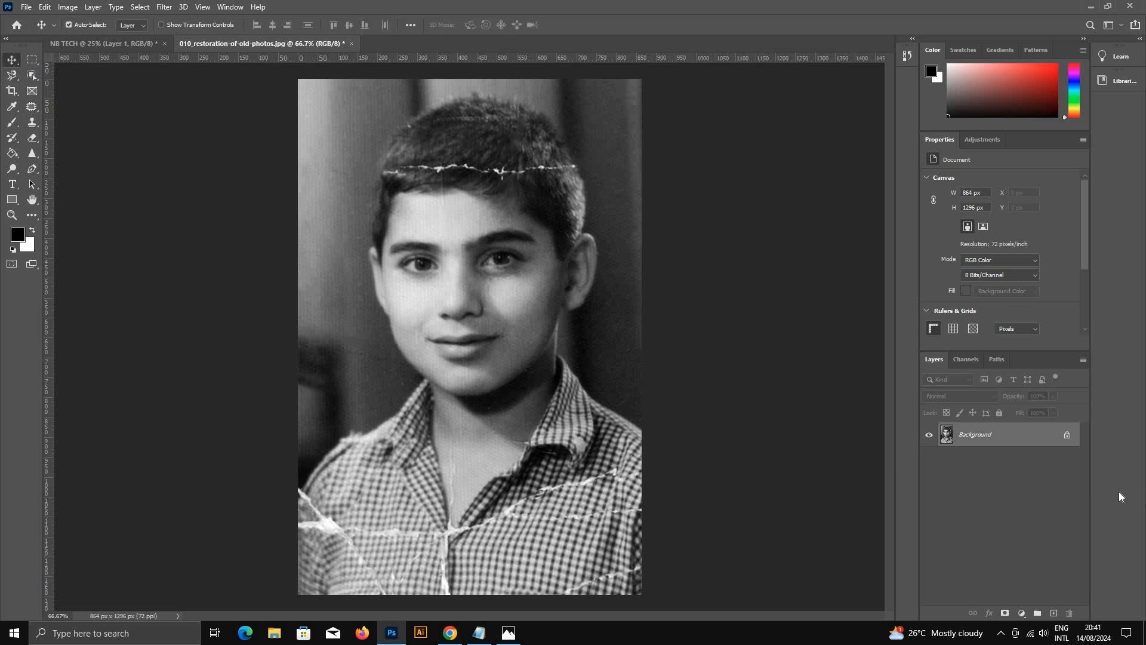
click(68, 7)
mouse_move(108, 37)
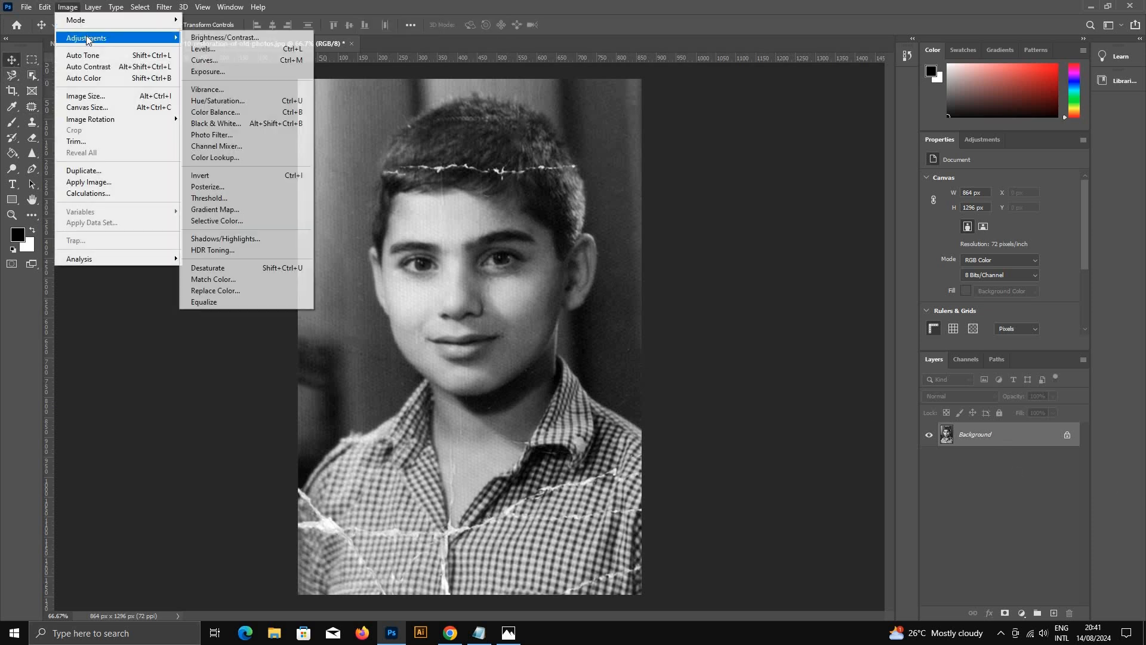
click(245, 101)
drag(539, 209, 508, 208)
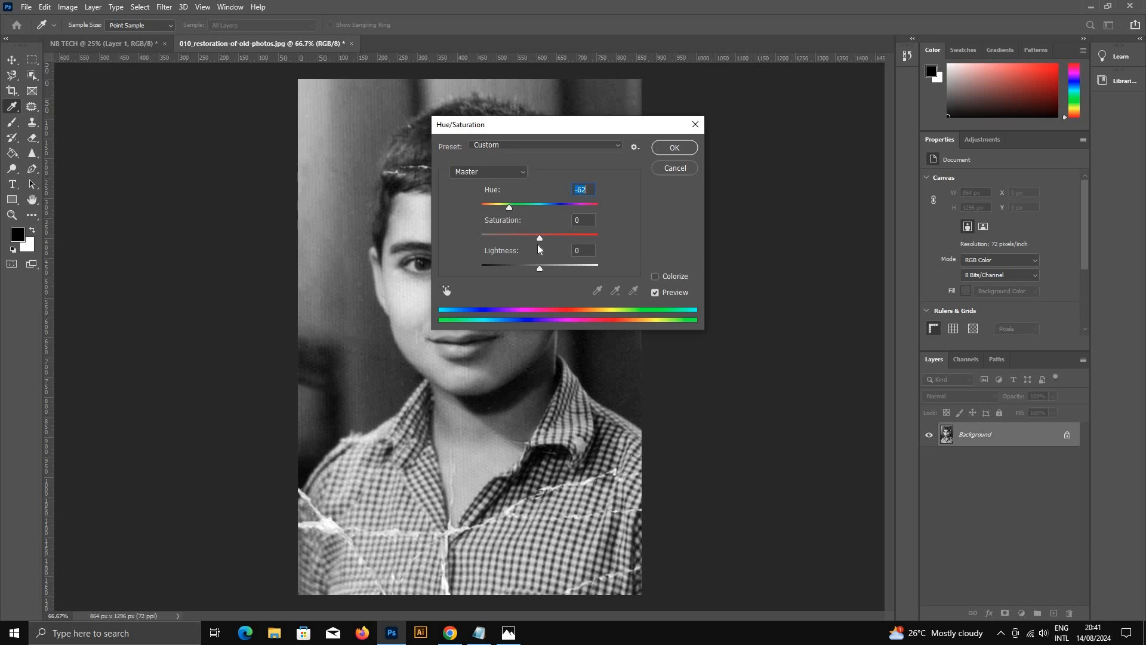
drag(577, 239, 534, 265)
click(678, 171)
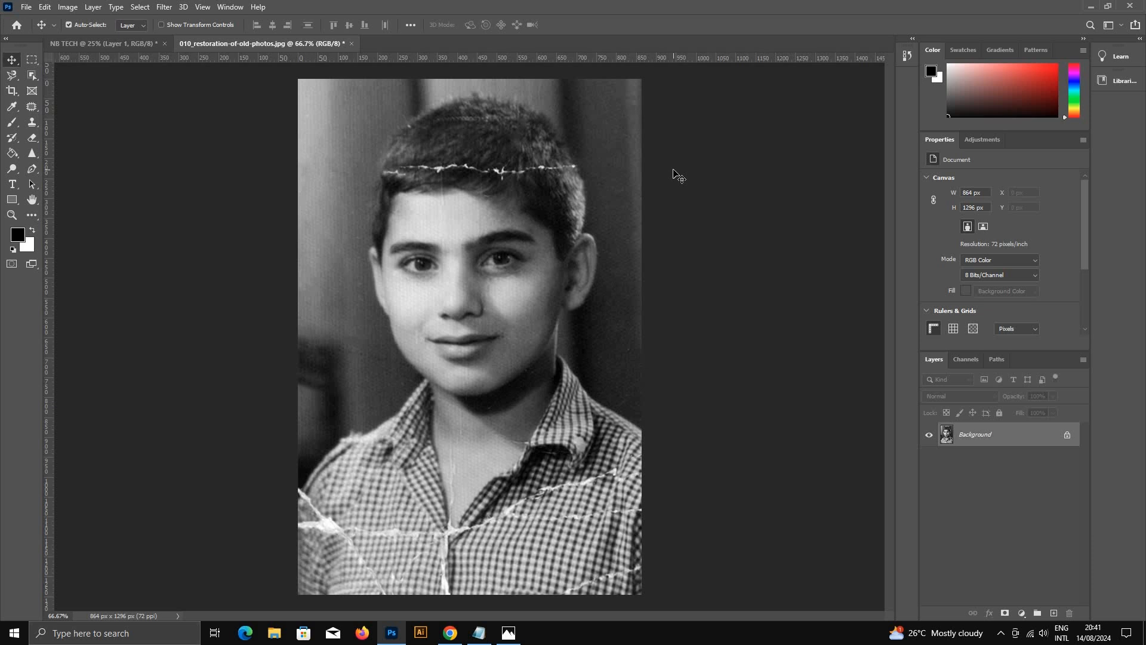
Step: Return to the NB TECH document and view the Photo and Art & Illustration presets for a new document
click(88, 42)
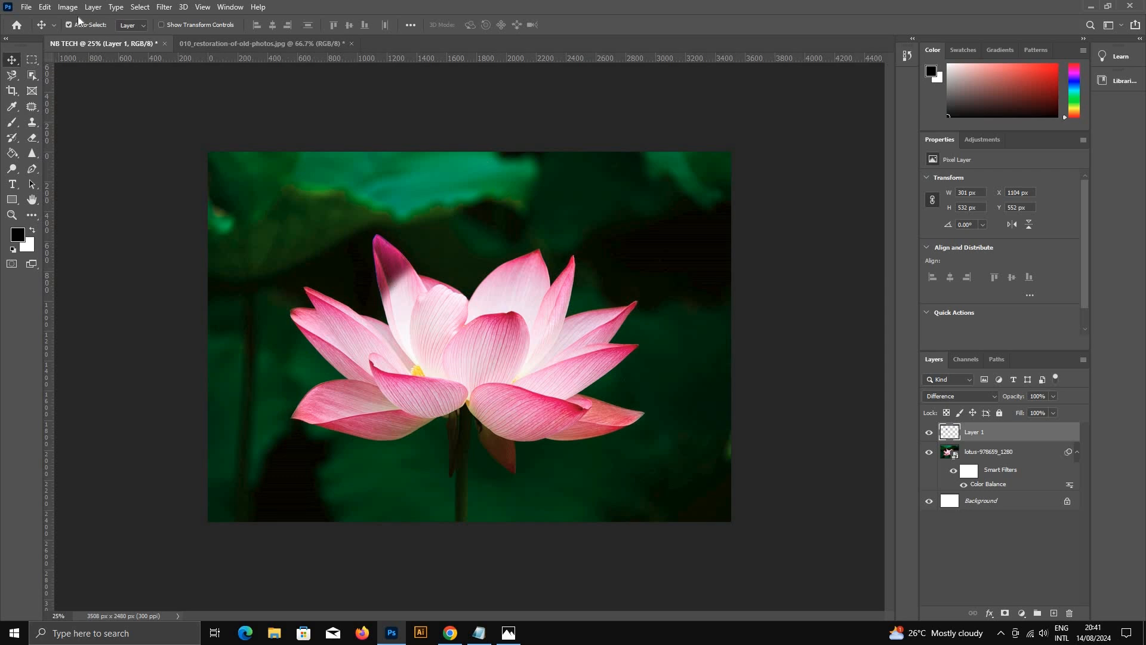
click(25, 8)
click(30, 20)
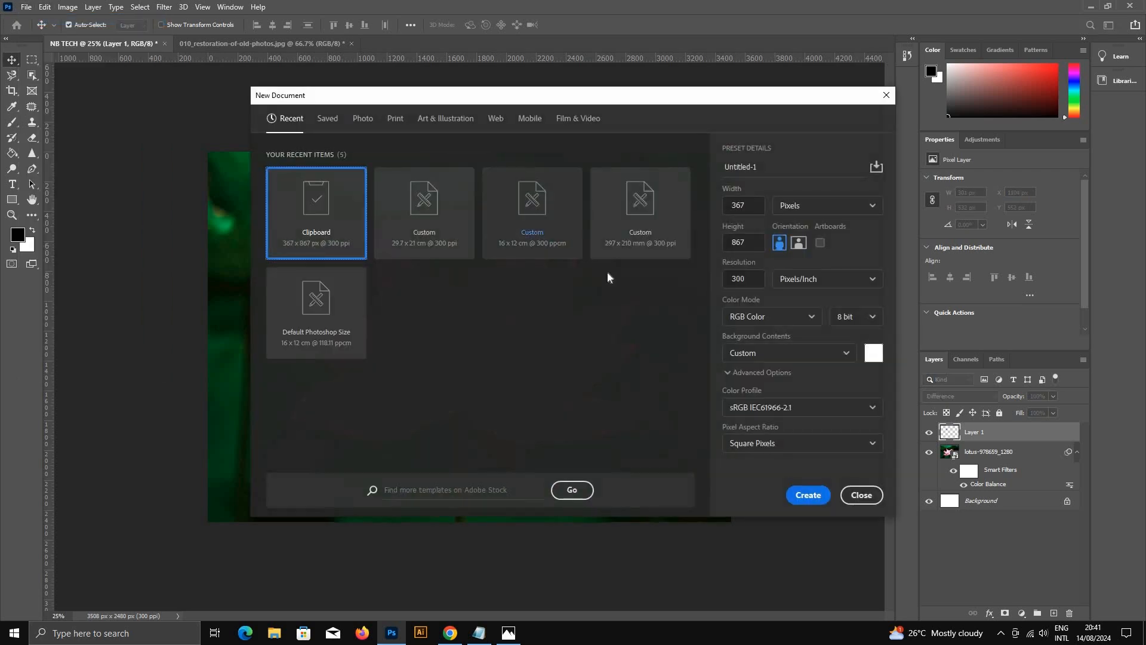
click(362, 119)
click(462, 122)
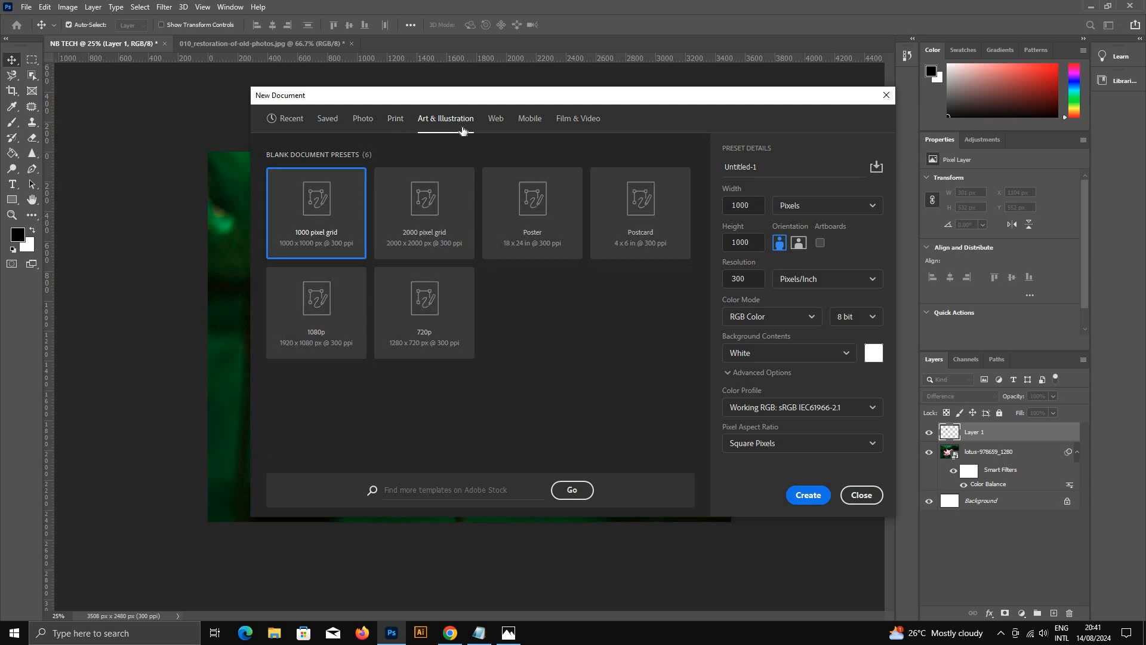
click(883, 95)
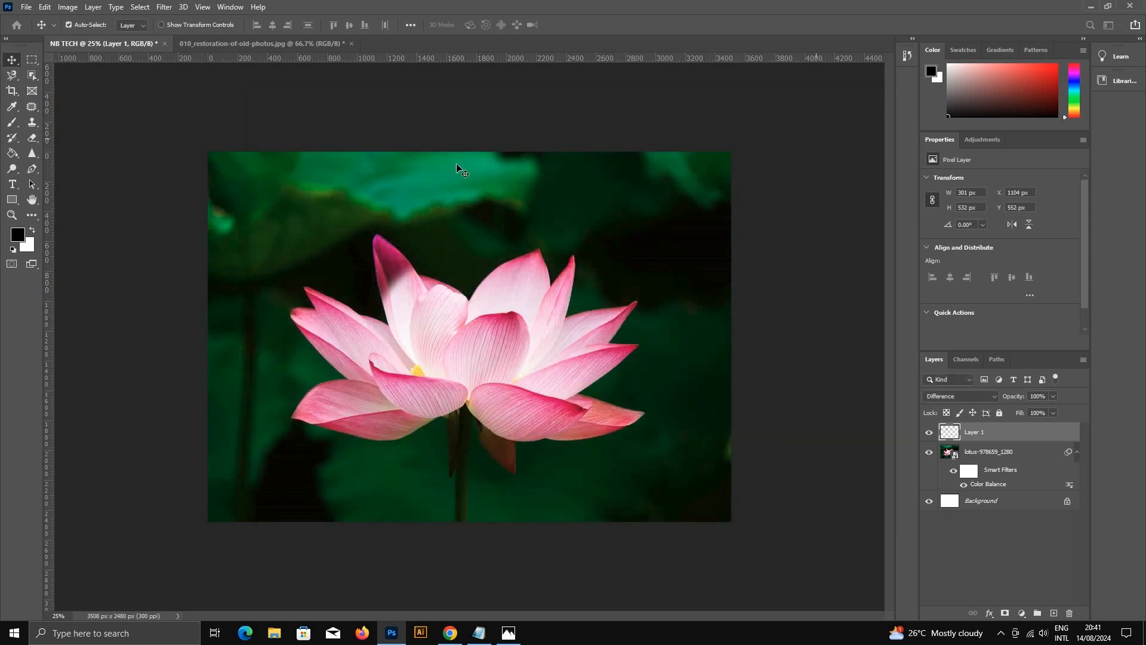
Step: Choose the Horizontal Type Tool and copy the text "Lotus Flower" from the open Notepad note
click(17, 184)
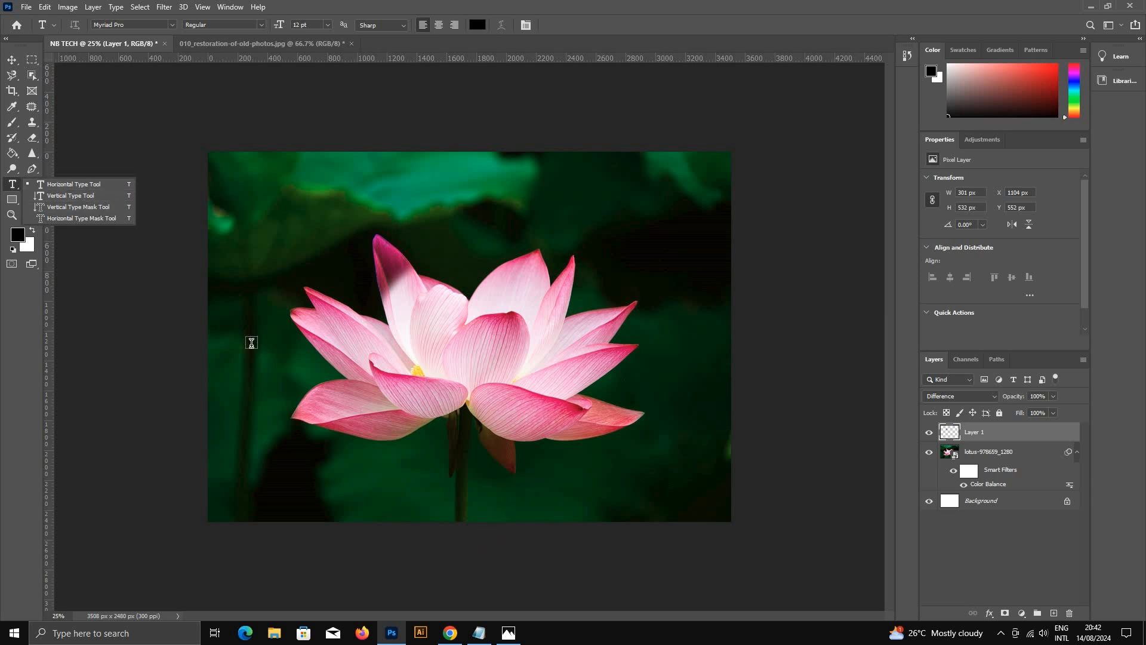
click(74, 185)
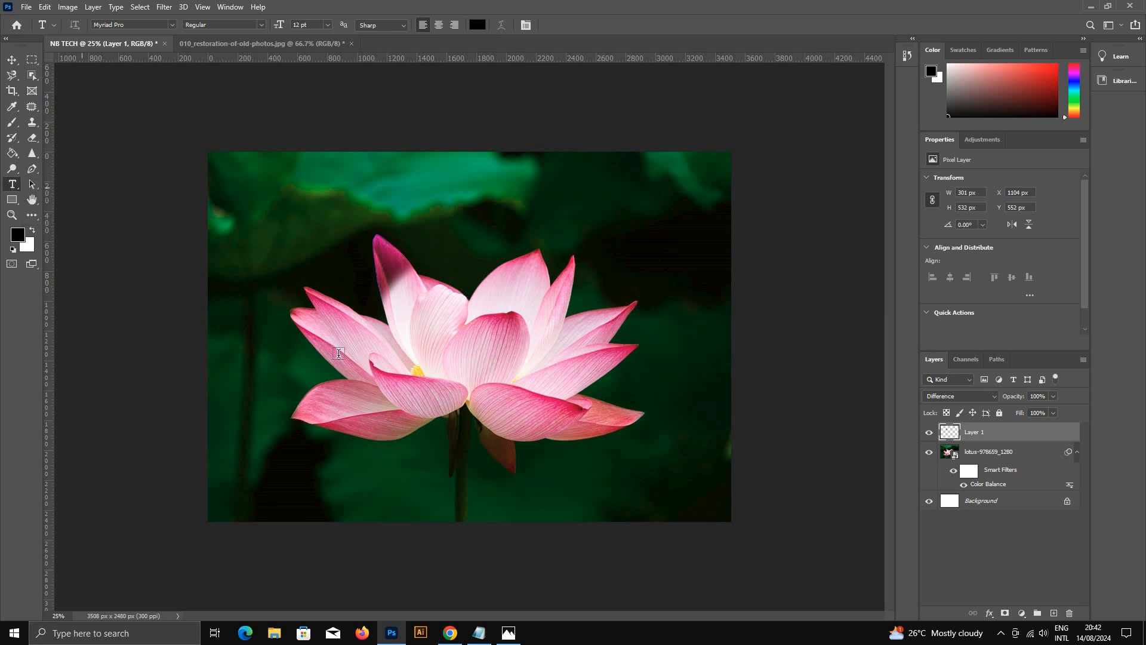
click(483, 632)
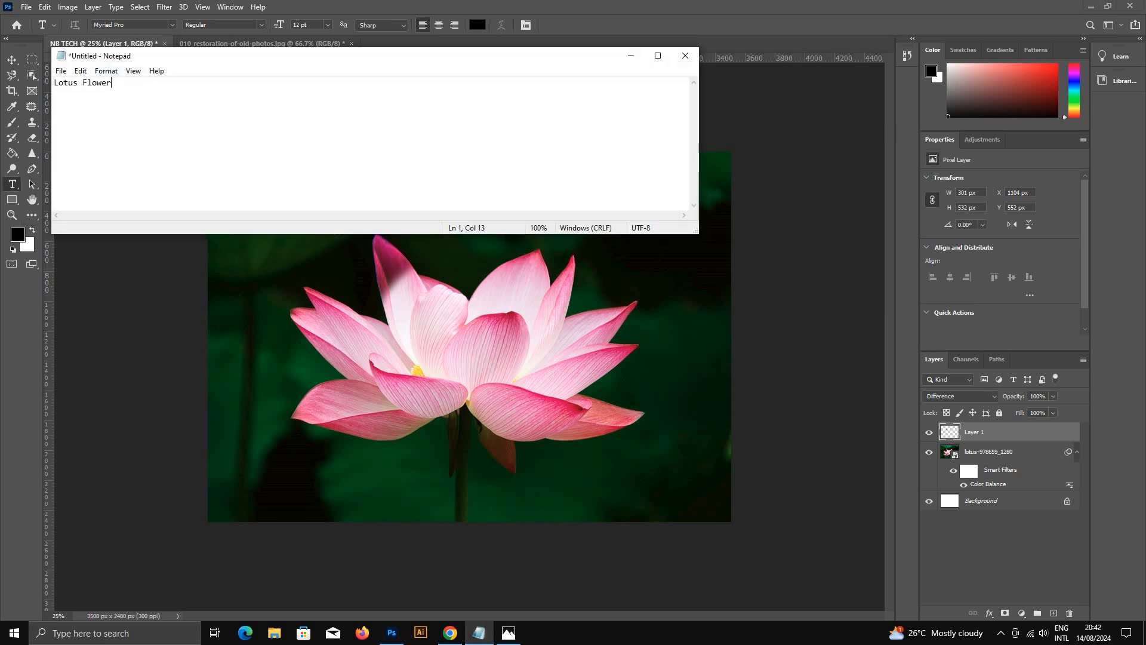
key(ctrl+a)
right_click(95, 87)
click(173, 123)
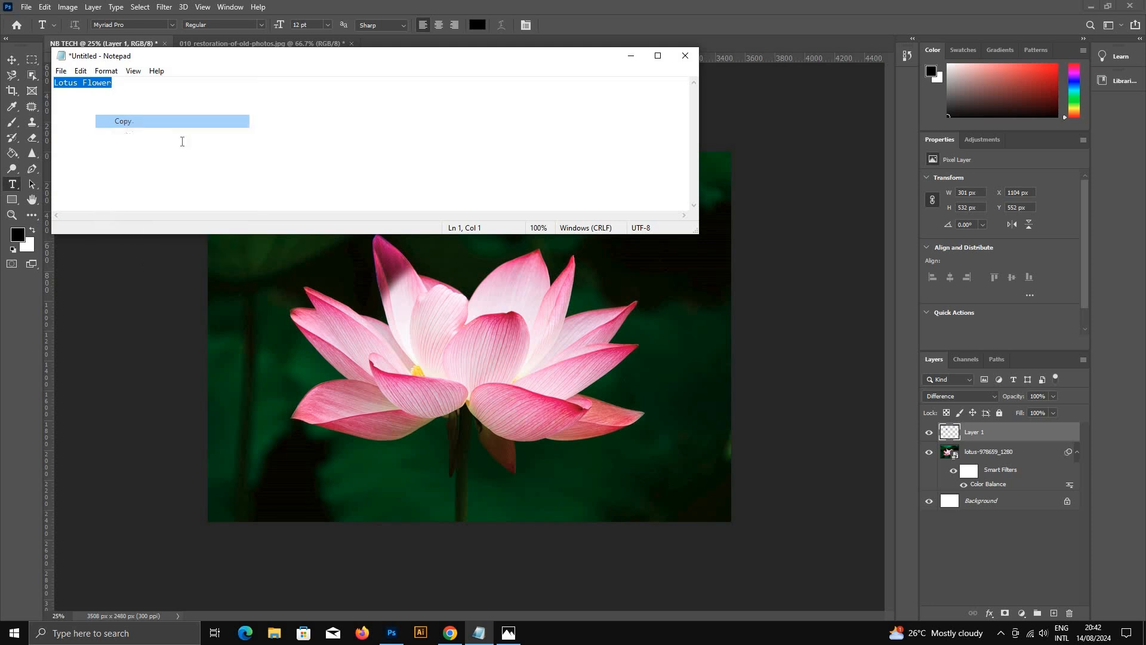
click(630, 61)
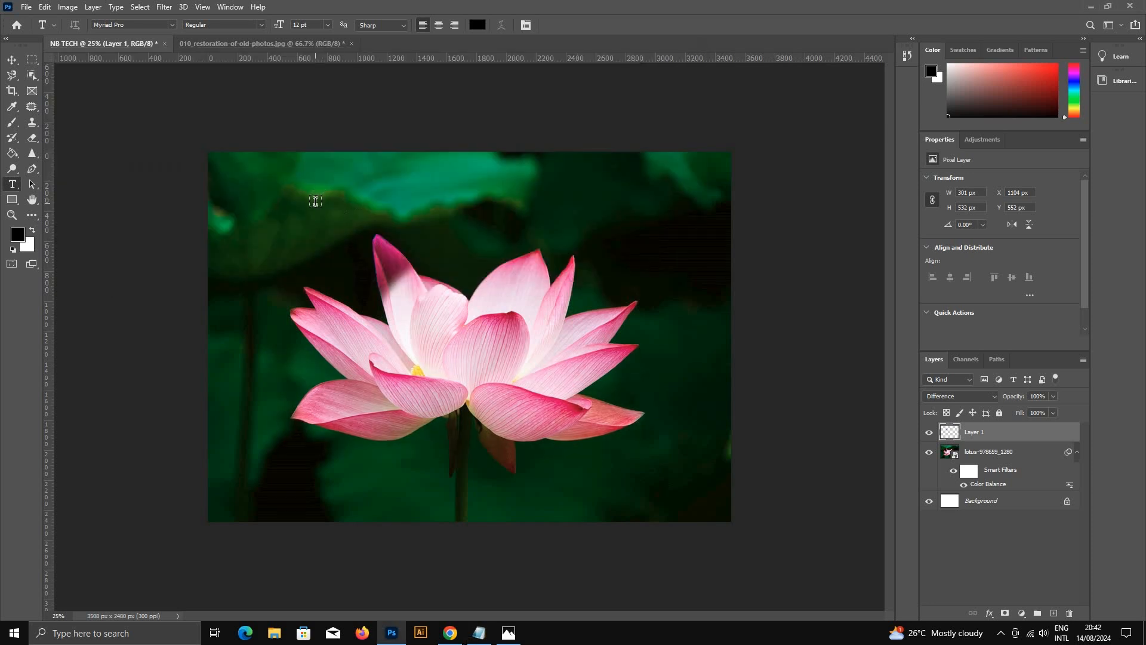
Step: Place the copied "Lotus Flower" text on the leaf area above the flower's leftmost petals and commit it
click(317, 195)
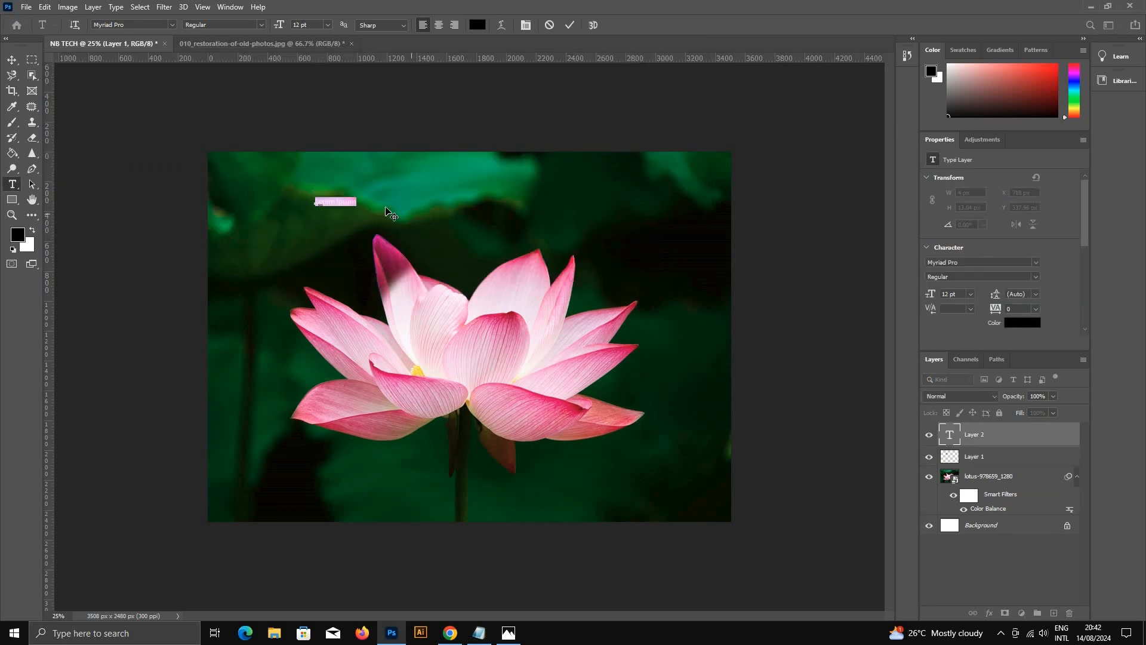
key(ctrl+v)
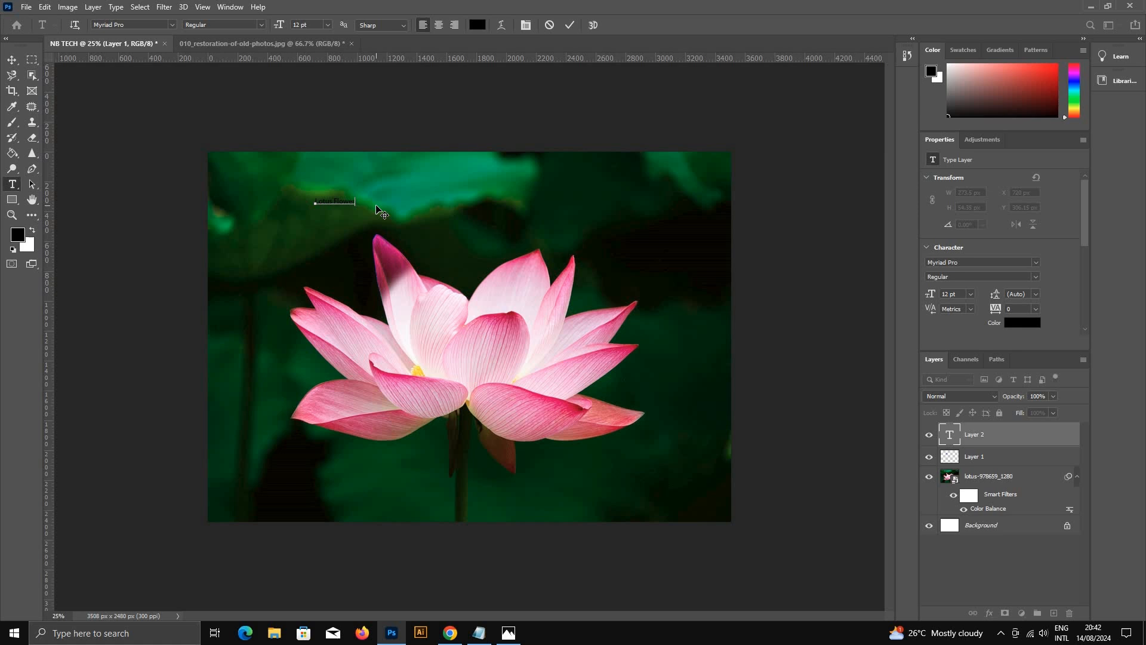
click(12, 60)
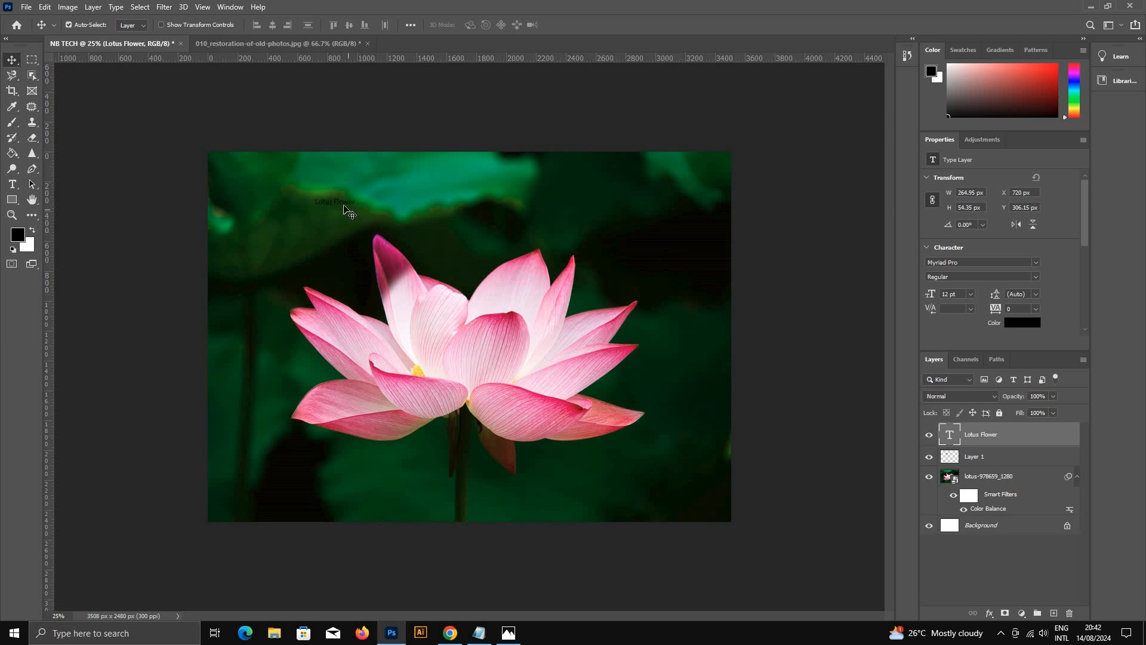
Step: Move the Lotus Flower text across to about X 1716 px, Y 314 px, undoing any accidental shift of the lotus picture
drag(316, 205, 410, 216)
key(ctrl+z)
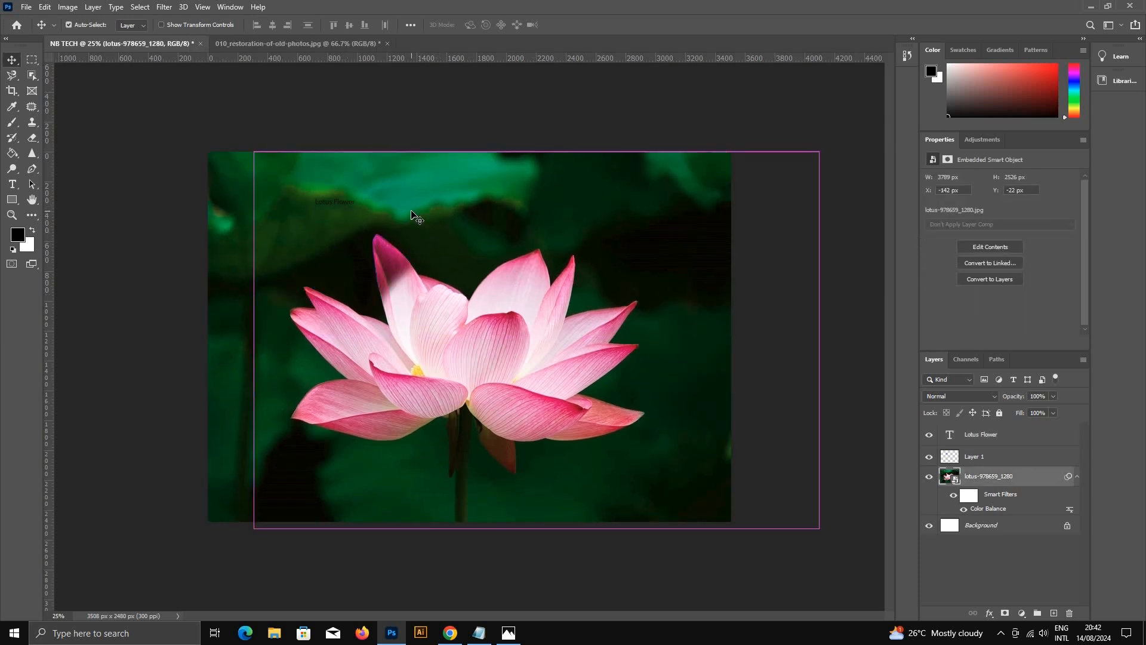
click(1008, 437)
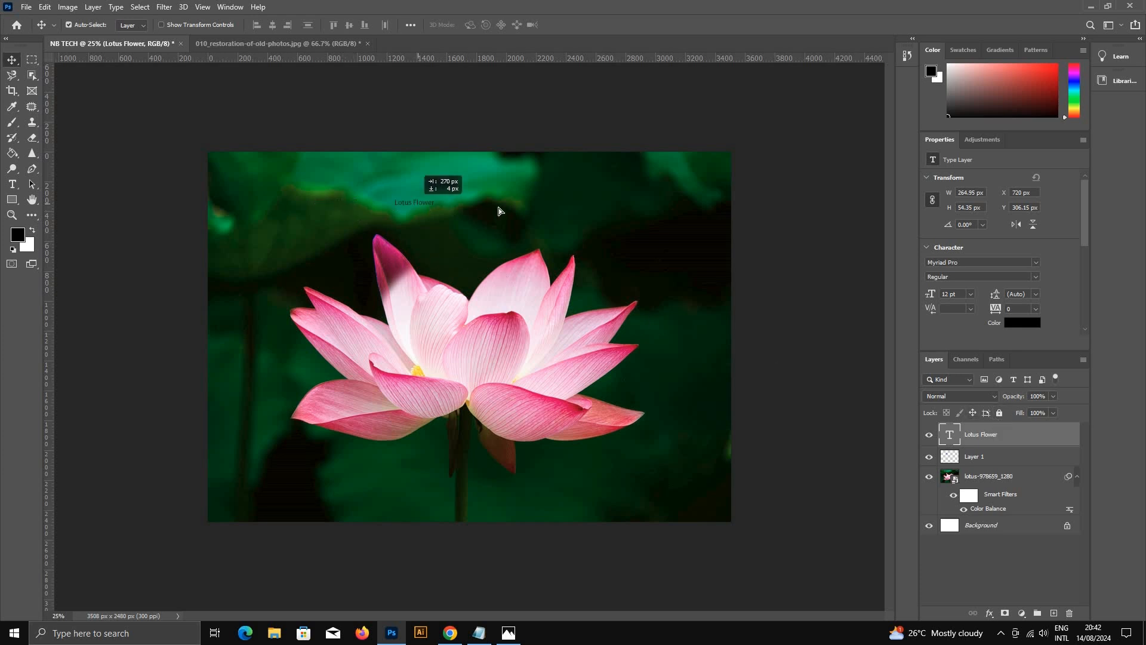
mouse_move(499, 208)
mouse_down()
mouse_move(386, 206)
mouse_move(595, 210)
mouse_move(421, 202)
mouse_move(484, 204)
mouse_up()
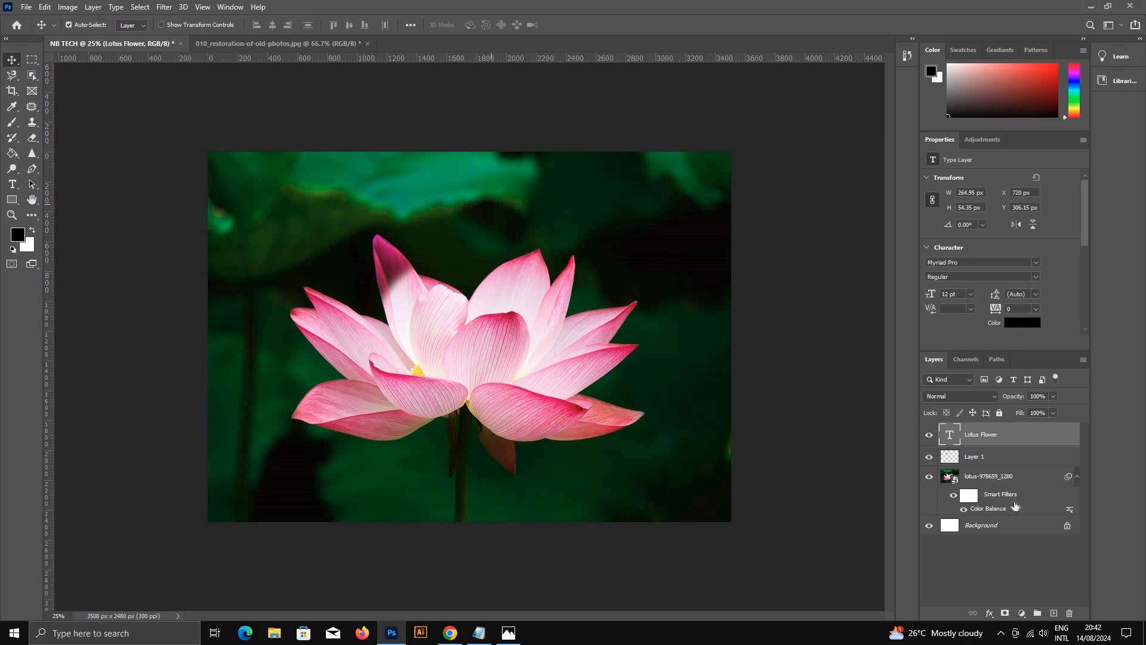
drag(601, 358, 705, 353)
key(ctrl+z)
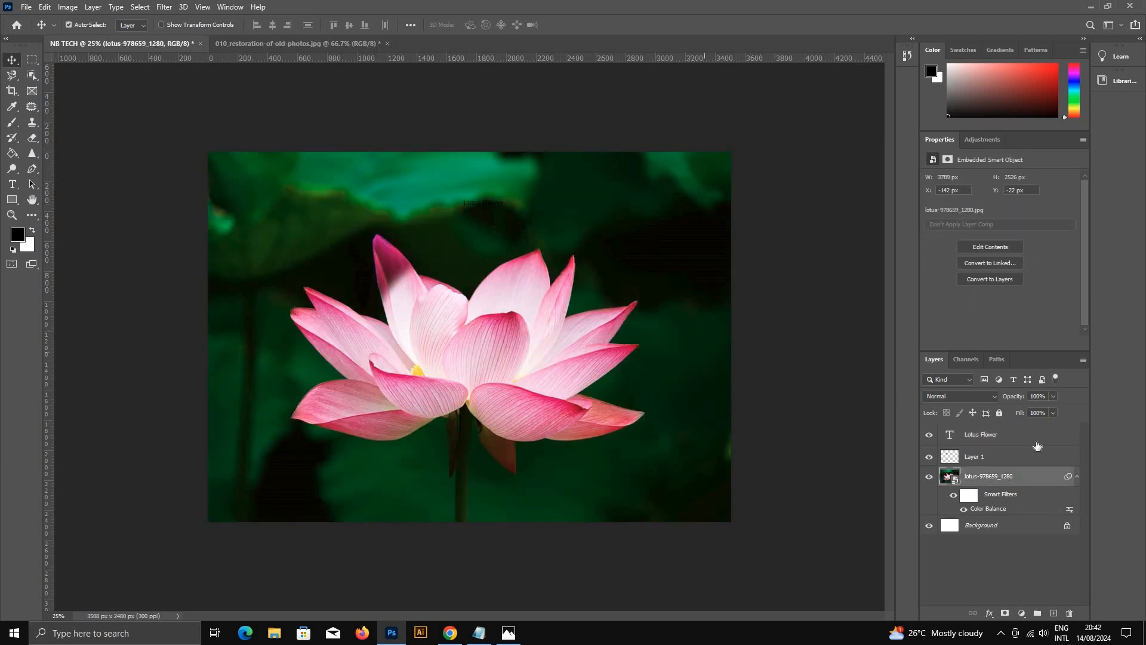
Step: Open the Lotus Flower text layer for editing, try the Microsoft New Tai Lue font, and set the text size to 72 pt
click(1037, 444)
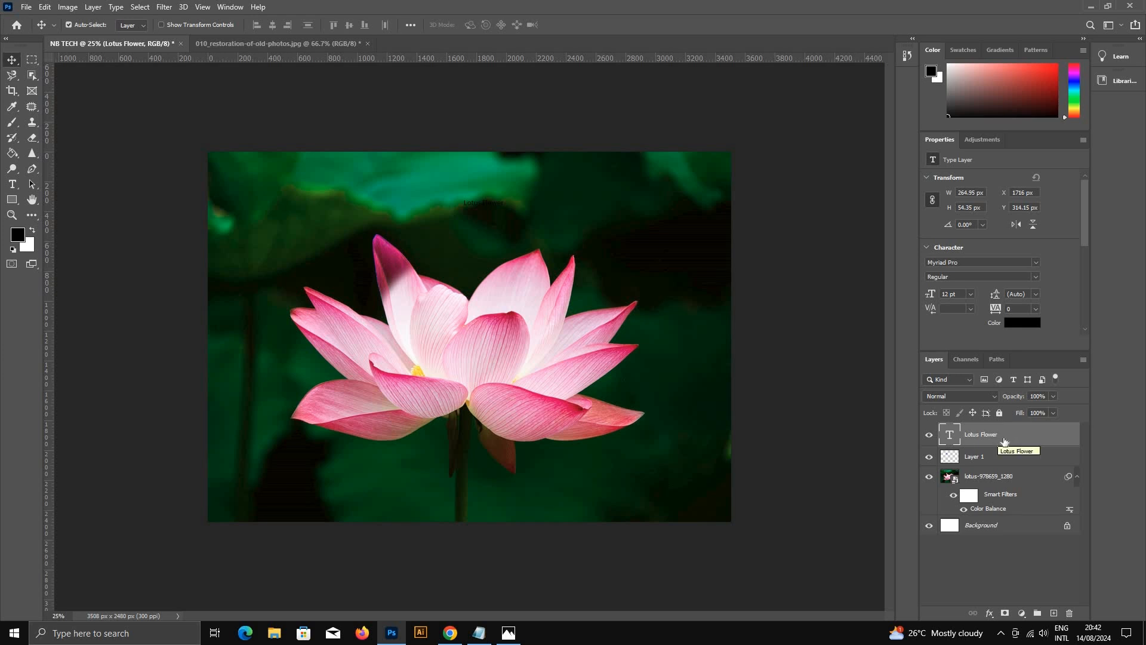
double_click(949, 436)
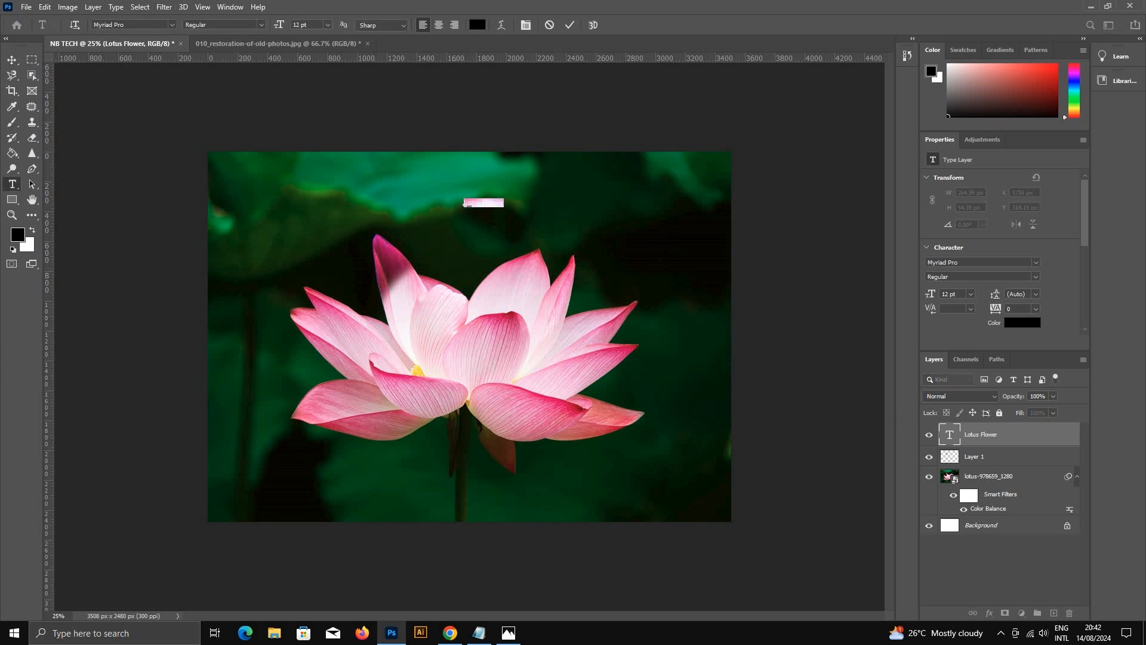
click(119, 25)
click(171, 25)
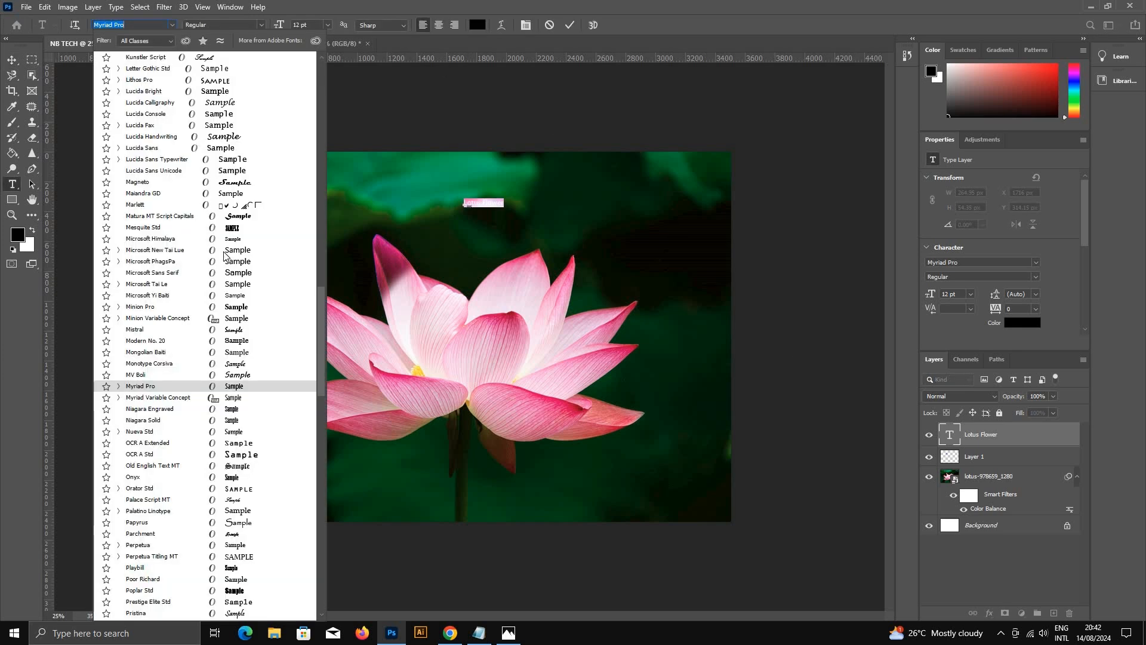
click(223, 250)
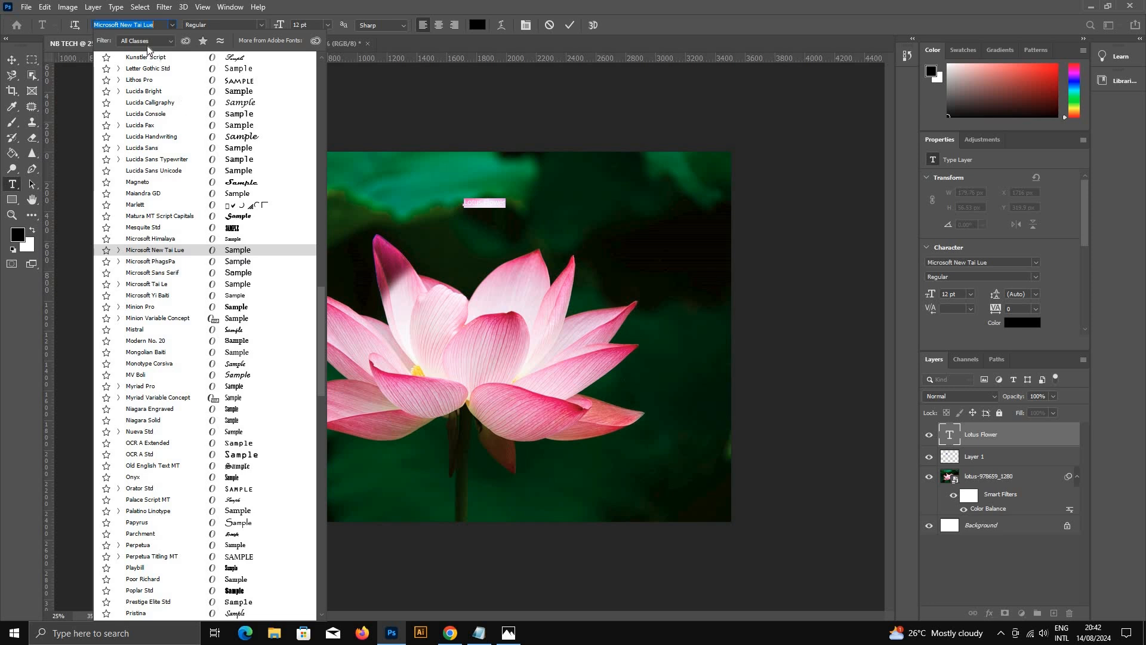
click(321, 11)
click(327, 25)
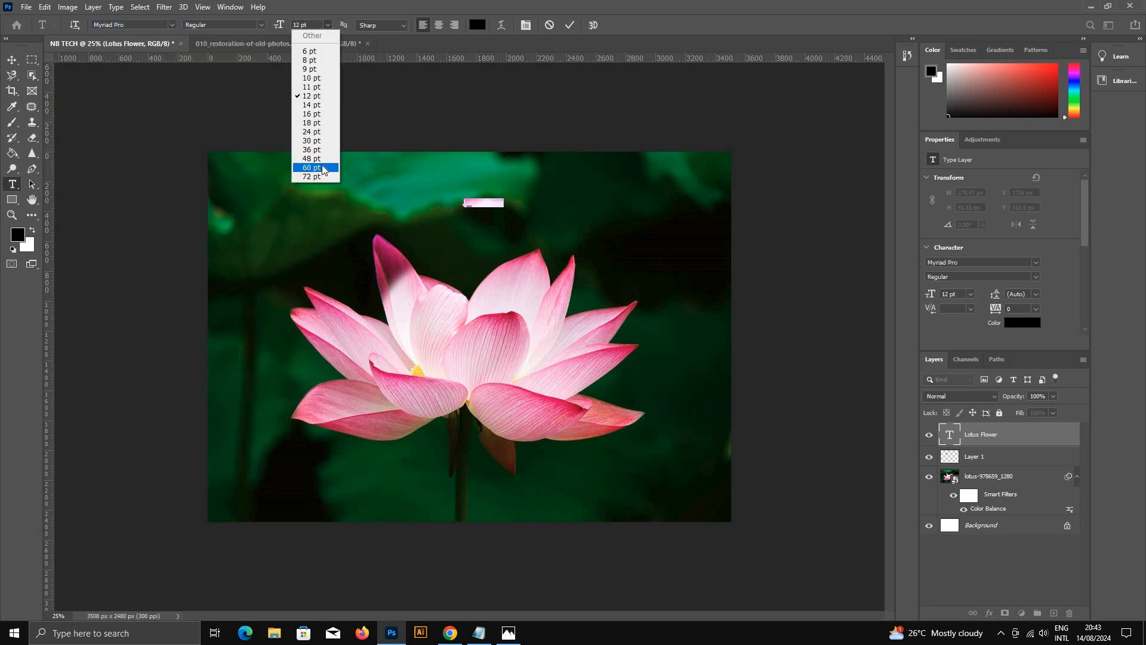
click(316, 175)
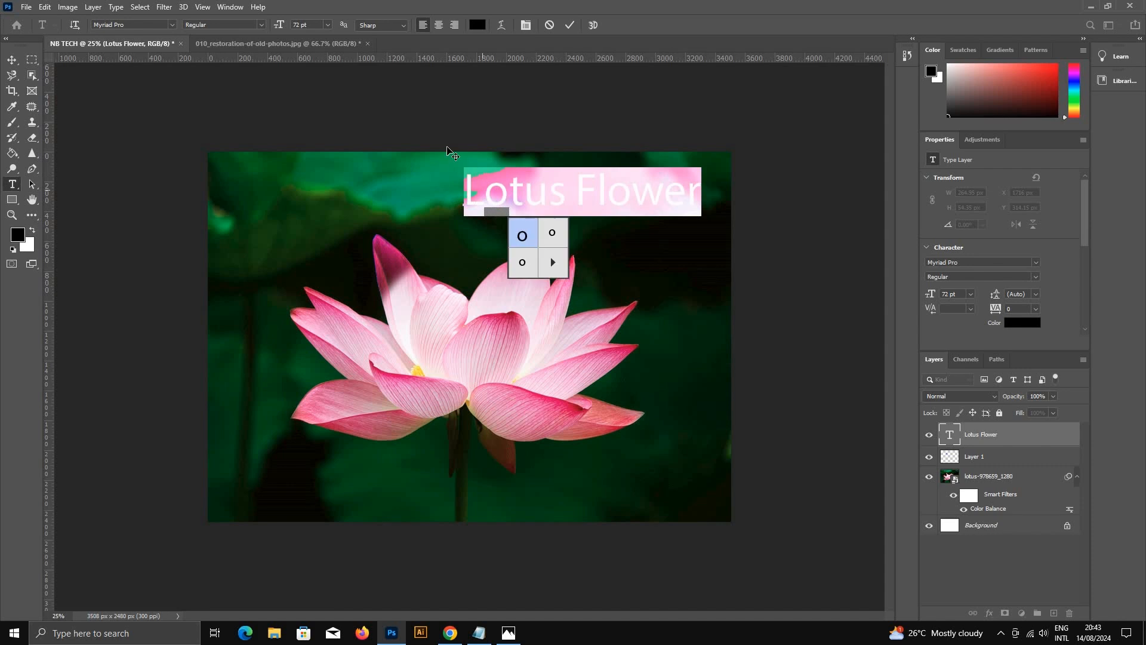
Step: Look through the anti-aliasing options, try a tracking of 75 on the Lotus Flower text, and undo the tracking
click(404, 24)
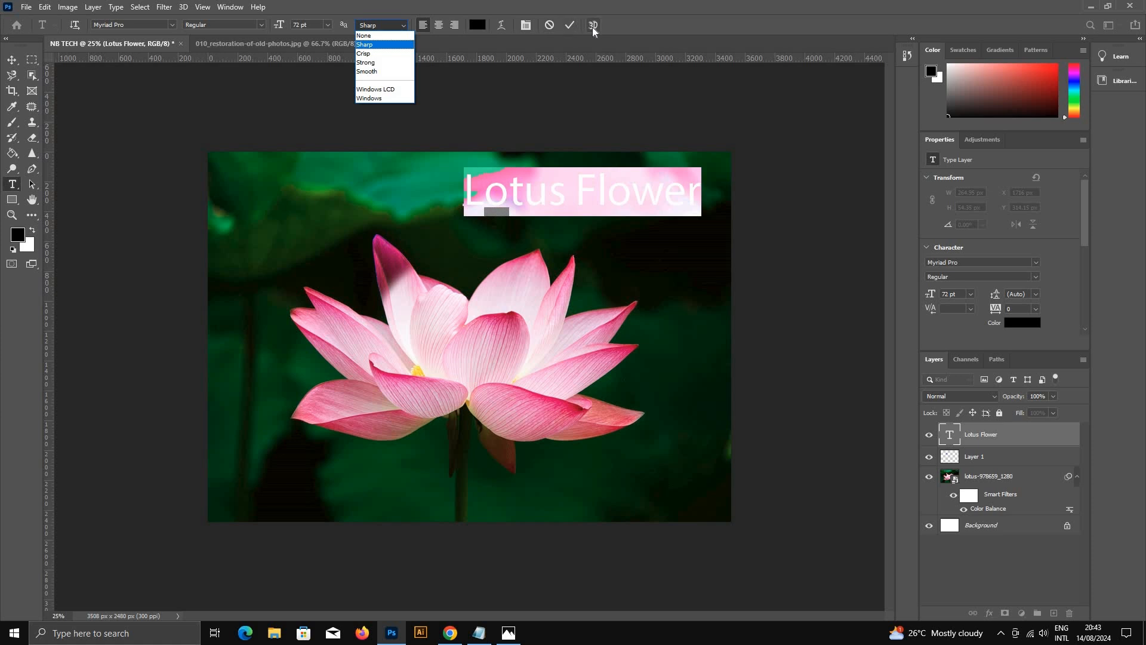
click(520, 25)
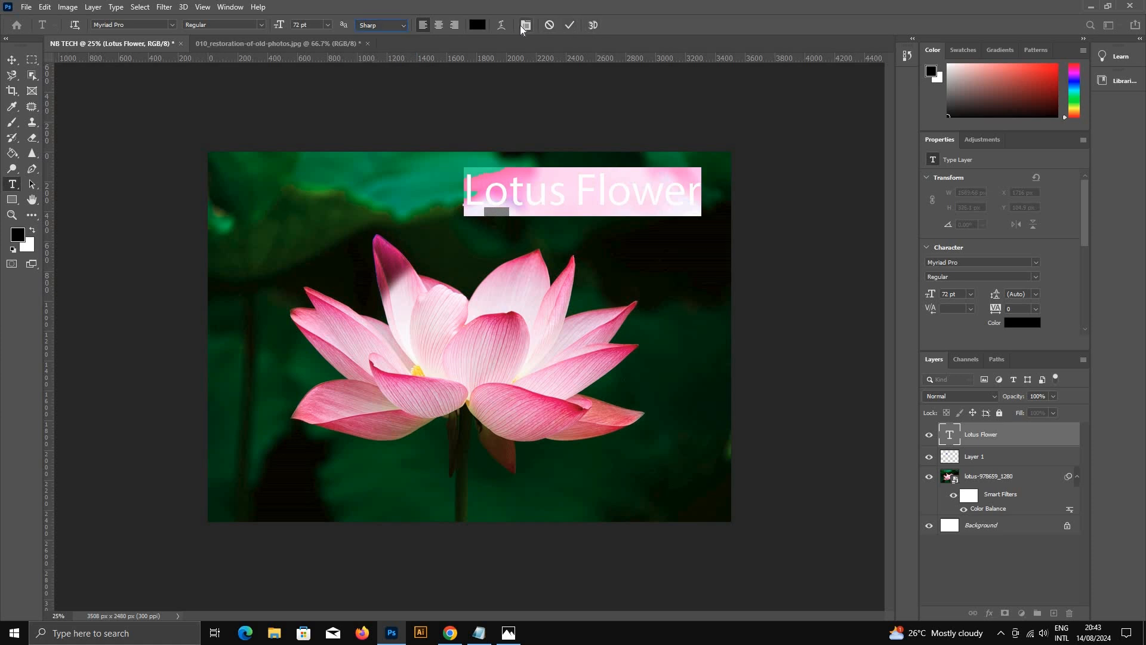
click(525, 27)
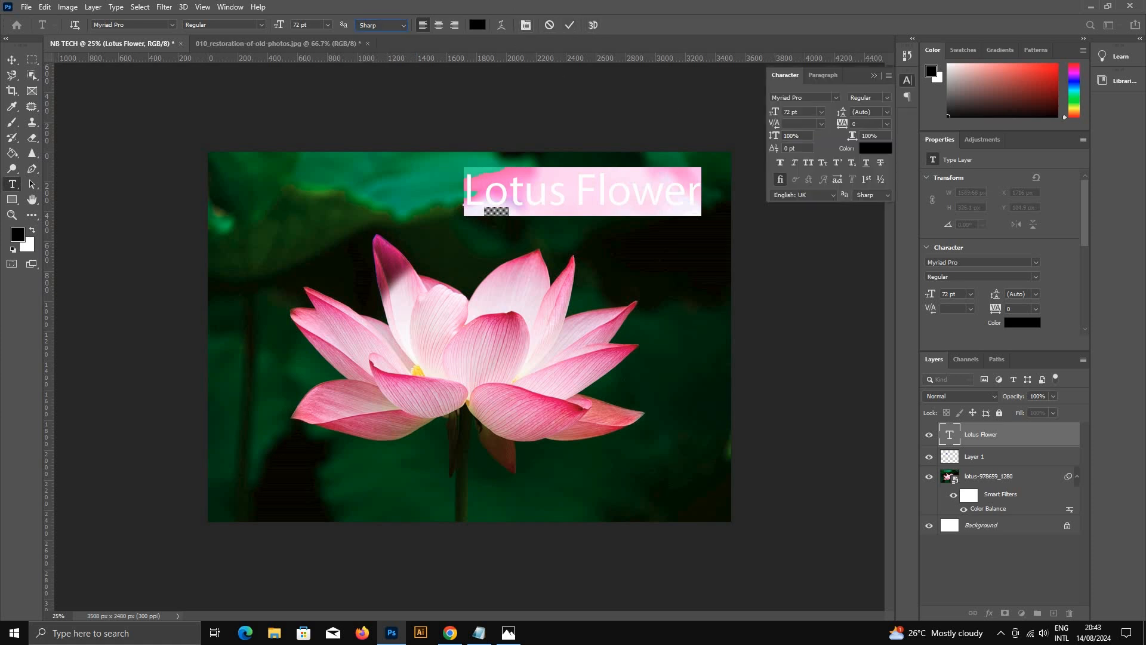
click(888, 125)
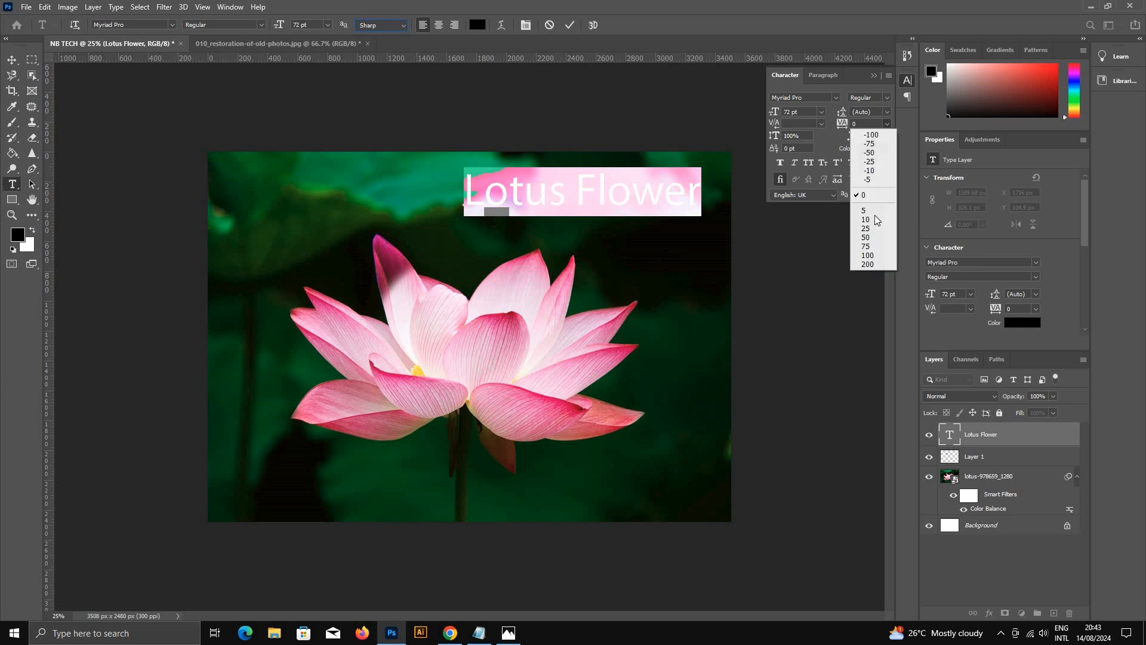
click(870, 250)
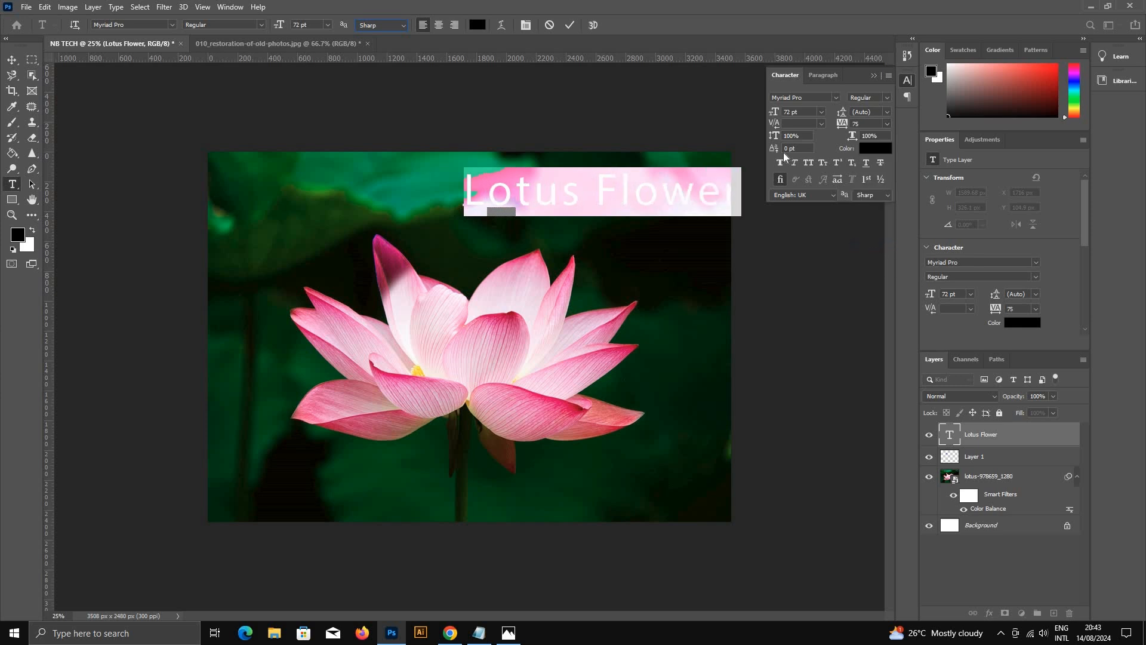
key(ctrl+z)
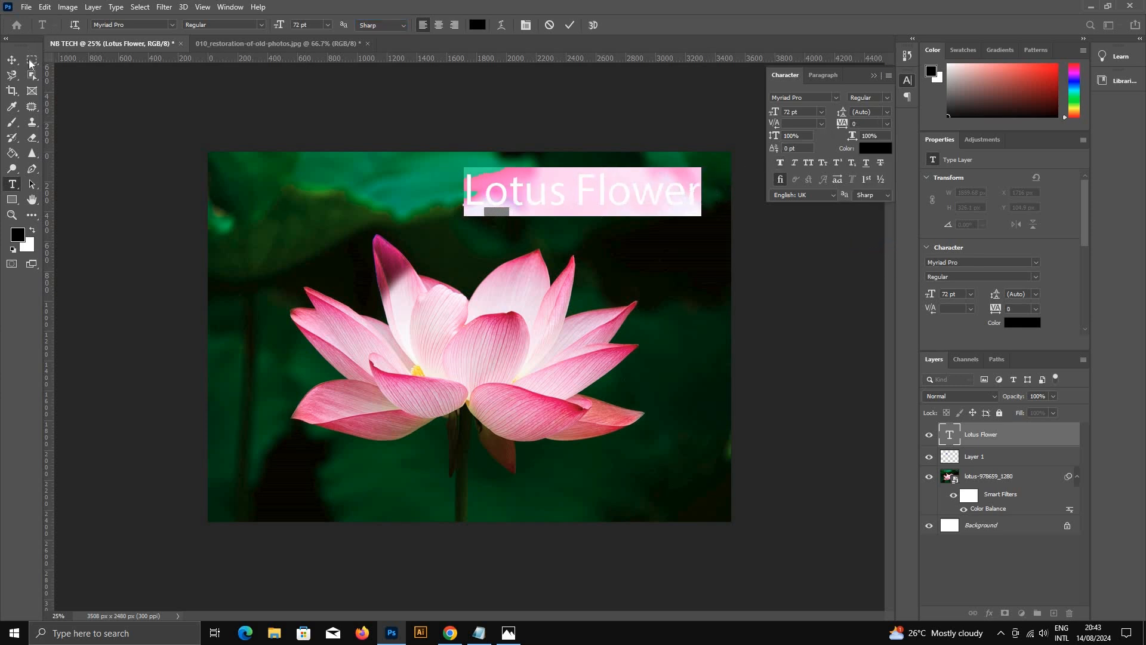
Step: Set the Lotus Flower text color to off-white #f6f4f4
click(477, 23)
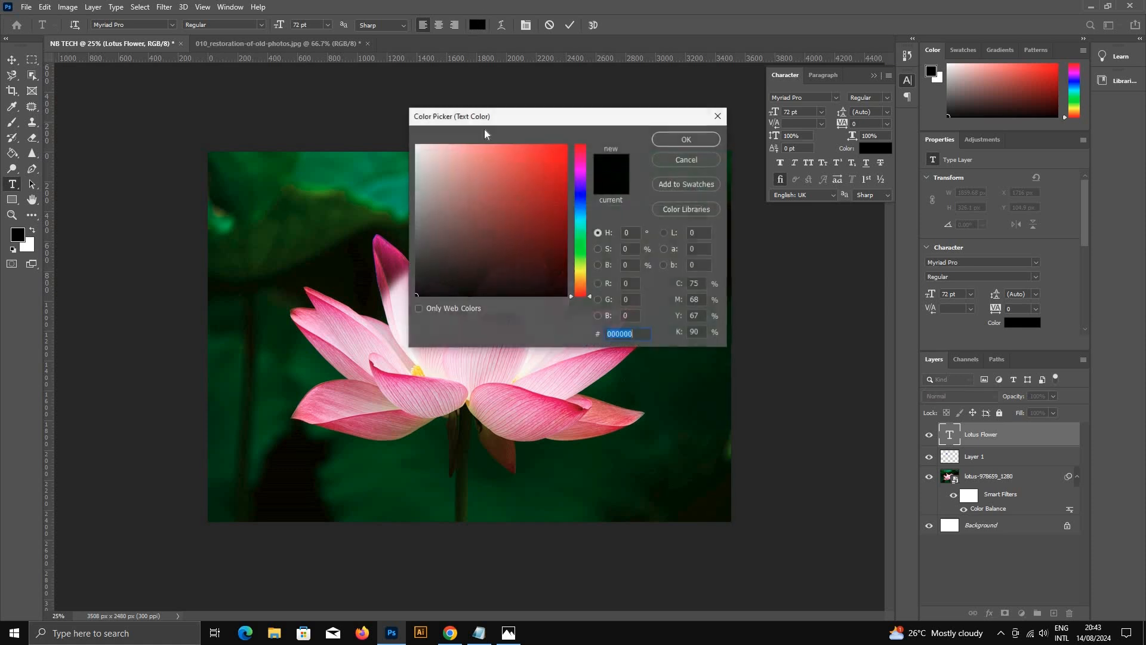
click(416, 149)
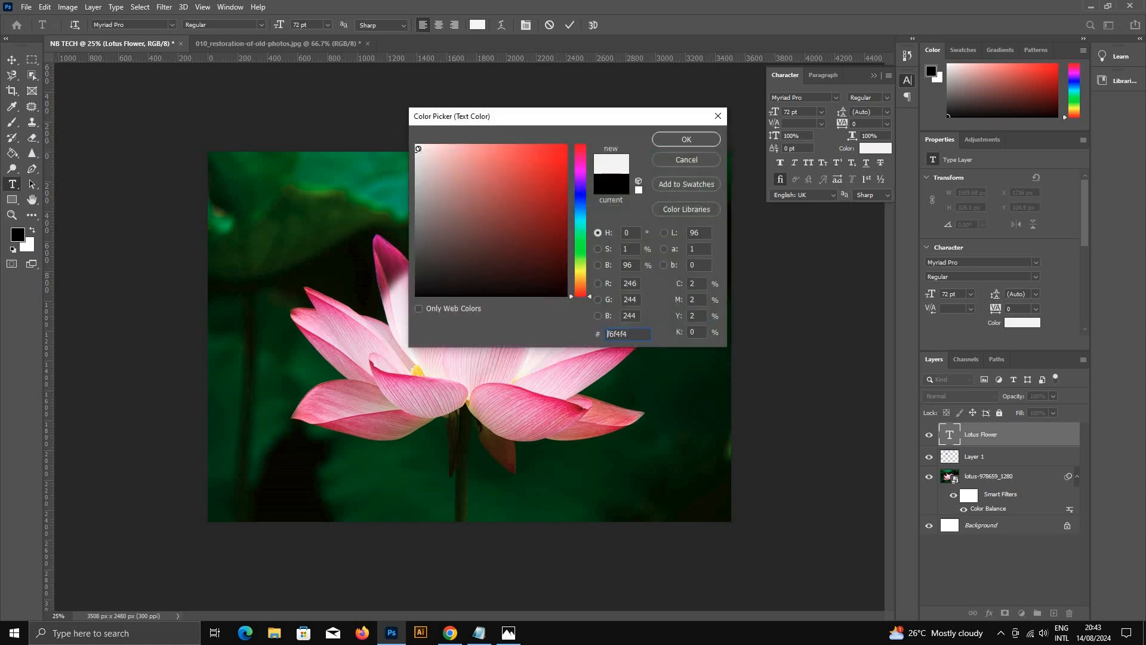
click(691, 140)
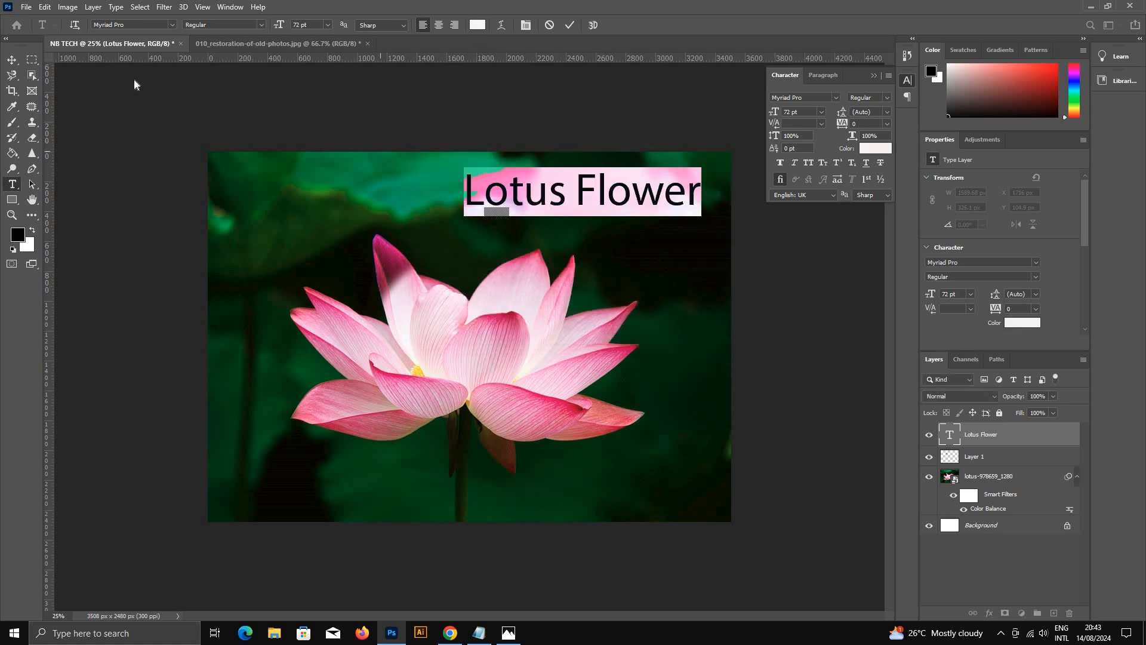
Step: Center the Lotus Flower title above the flower with the Move Tool, deselect it, and collapse the character settings
click(10, 58)
drag(587, 206, 474, 222)
click(741, 290)
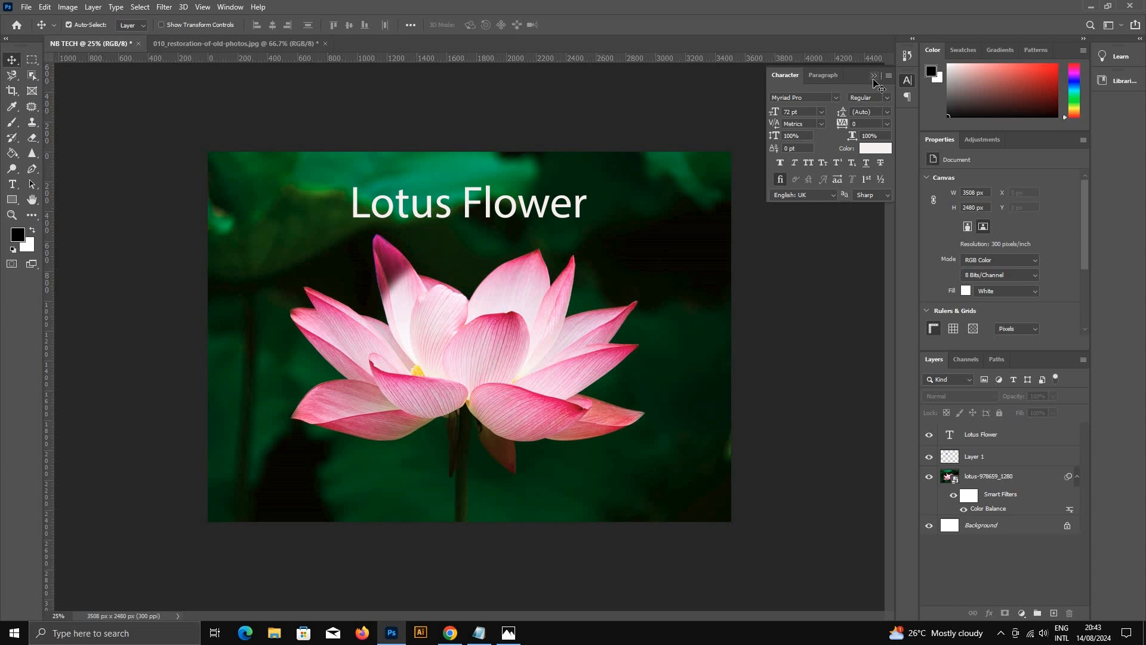
click(874, 78)
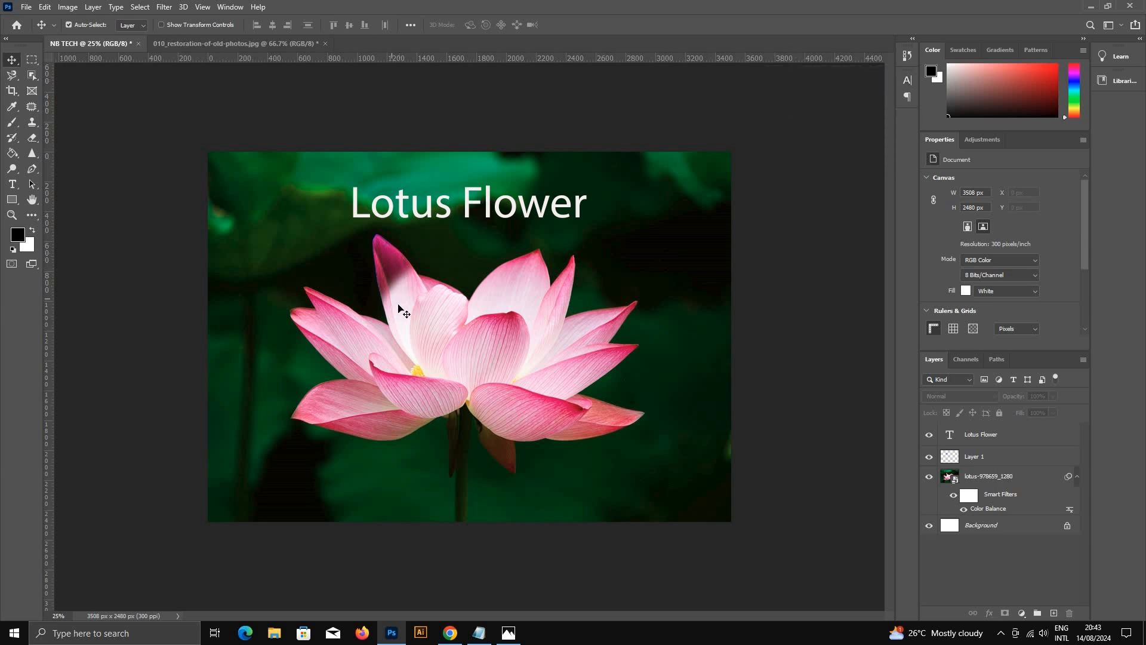
Step: Select Layer 1 and view the available filters
click(1041, 461)
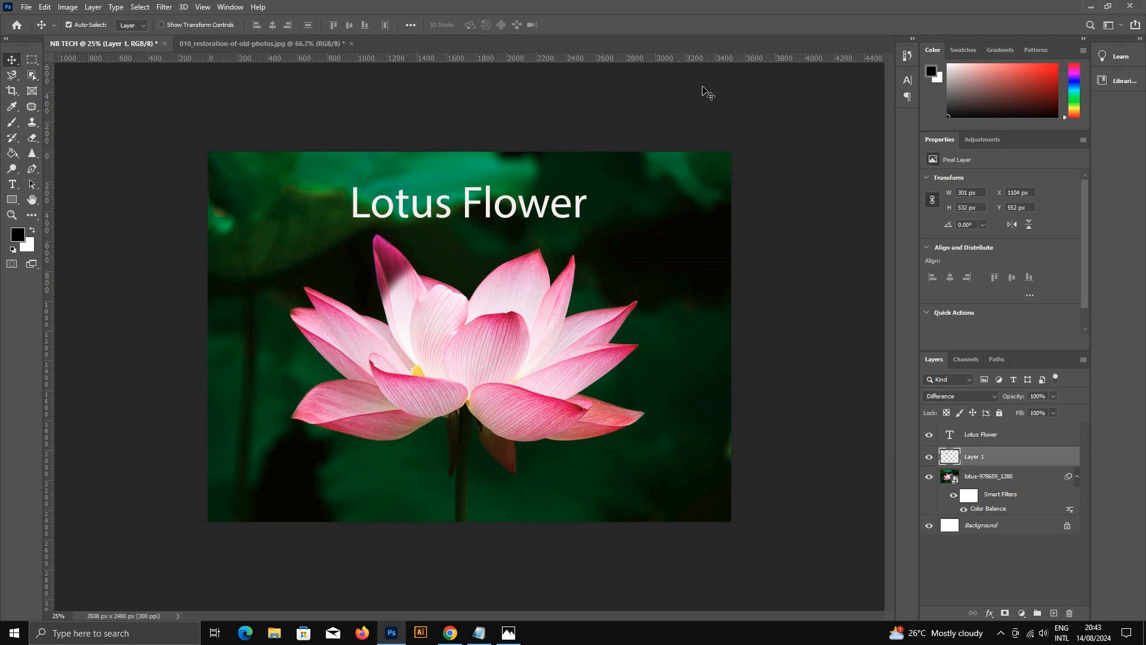
click(163, 9)
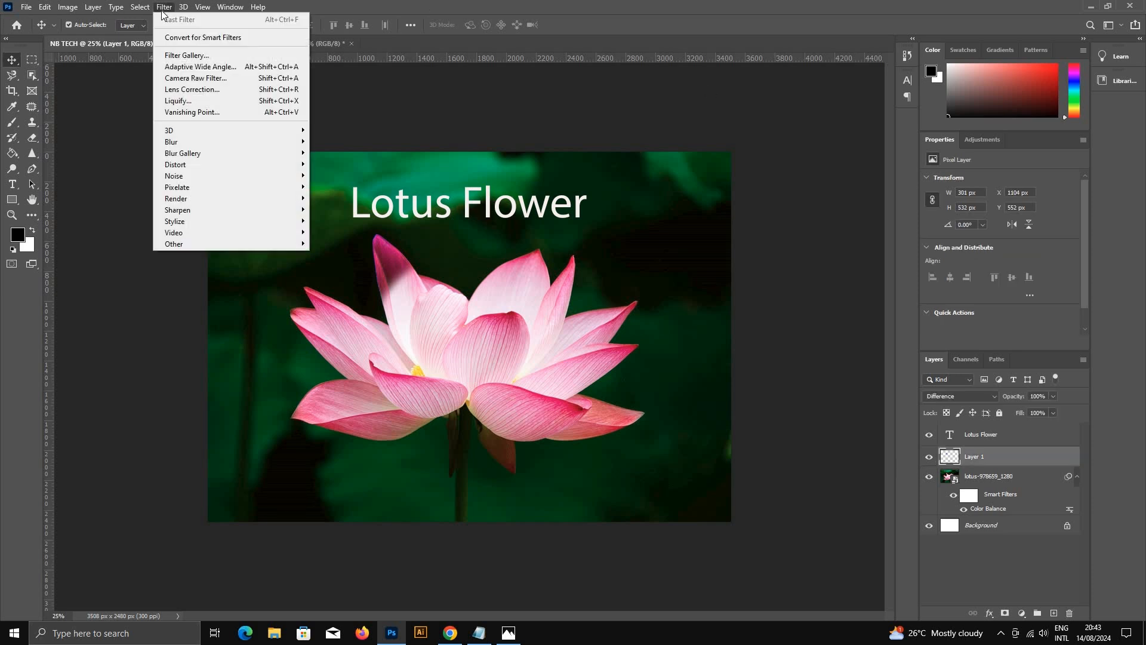
click(1020, 456)
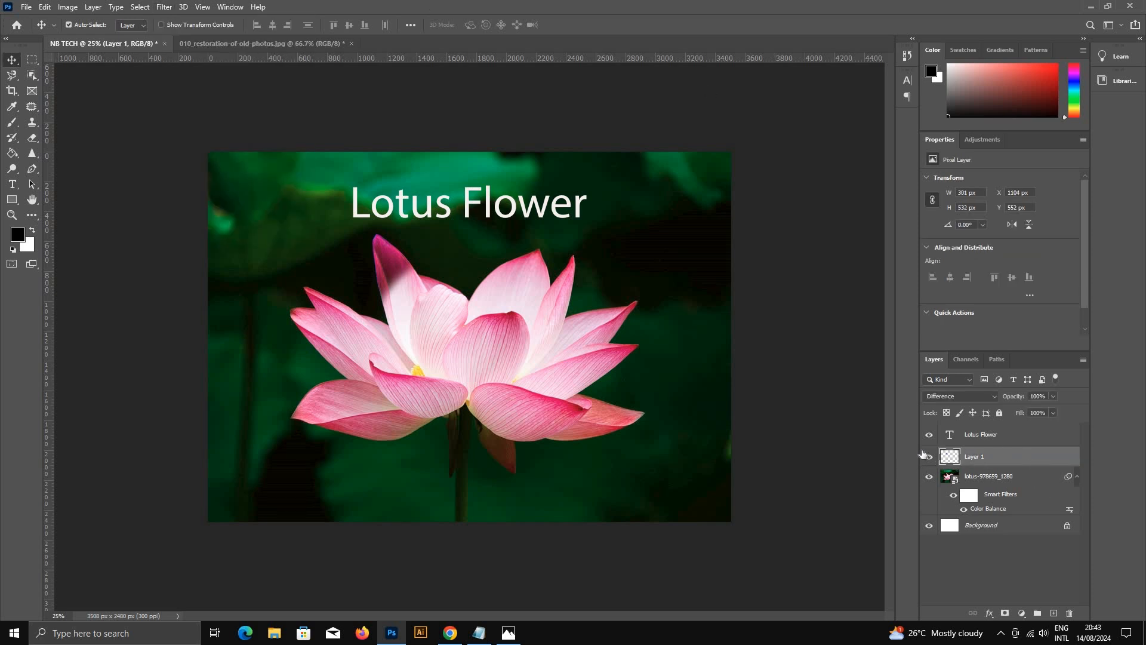